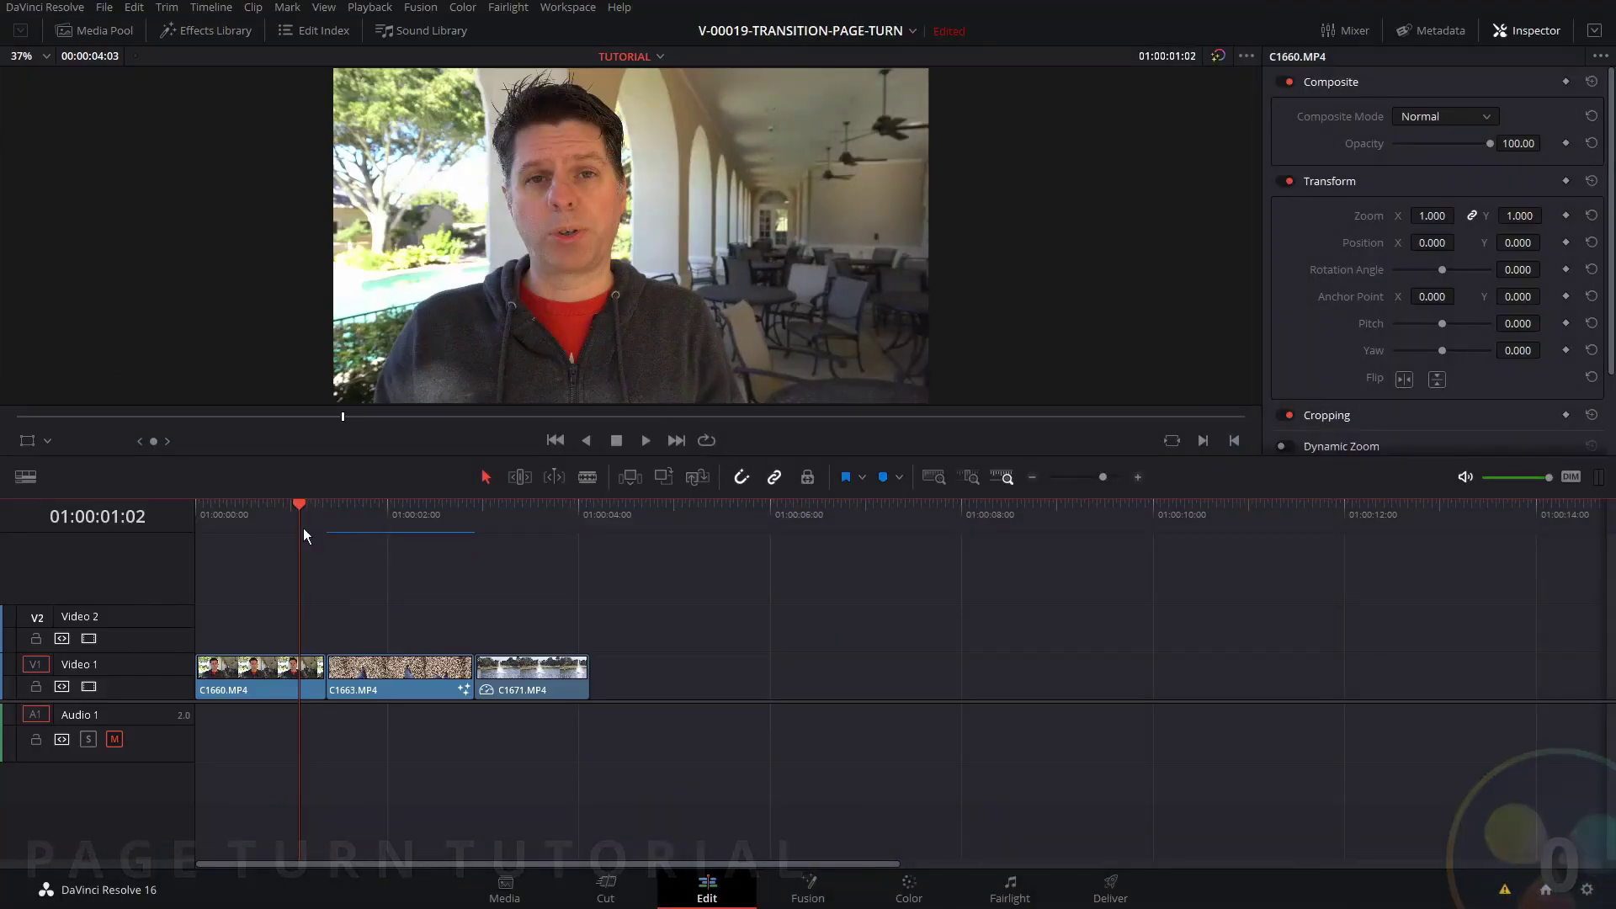
Move the first clip, C1660.MP4, from Video 1 up to Video 2 without changing its start time.
{"action": "mouse_move", "coordinate": [299, 505]}
{"action": "left_mouse_down"}
{"action": "mouse_move", "coordinate": [264, 509]}
{"action": "mouse_move", "coordinate": [531, 531]}
{"action": "mouse_move", "coordinate": [305, 512]}
{"action": "left_mouse_up"}
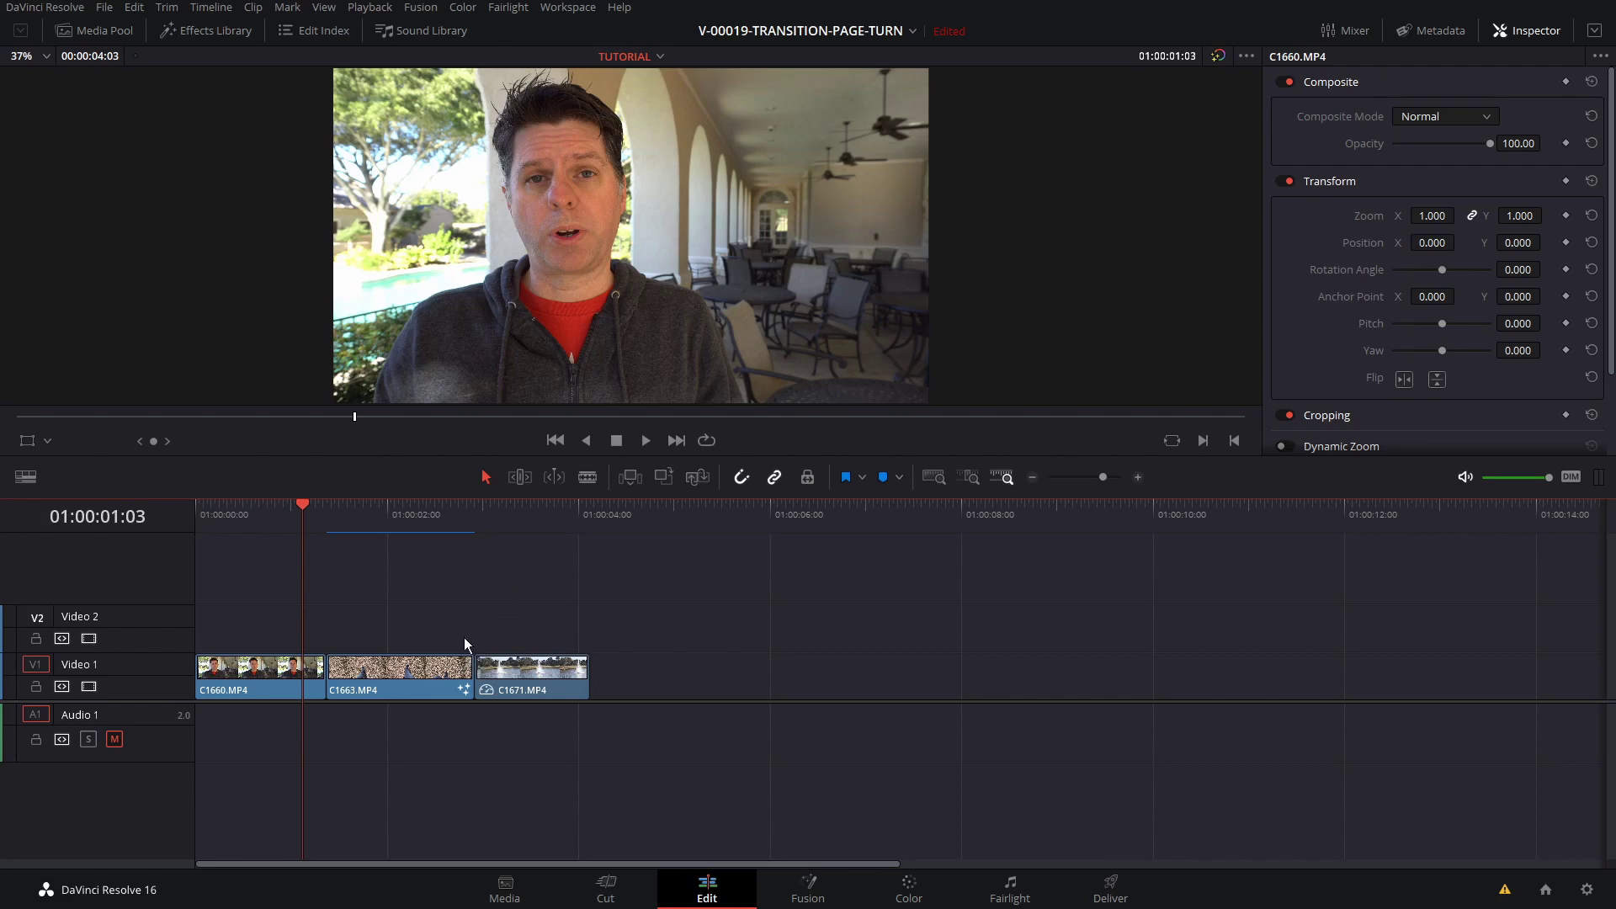
{"action": "mouse_move", "coordinate": [304, 510]}
{"action": "left_mouse_down"}
{"action": "mouse_move", "coordinate": [468, 513]}
{"action": "mouse_move", "coordinate": [307, 512]}
{"action": "left_mouse_up"}
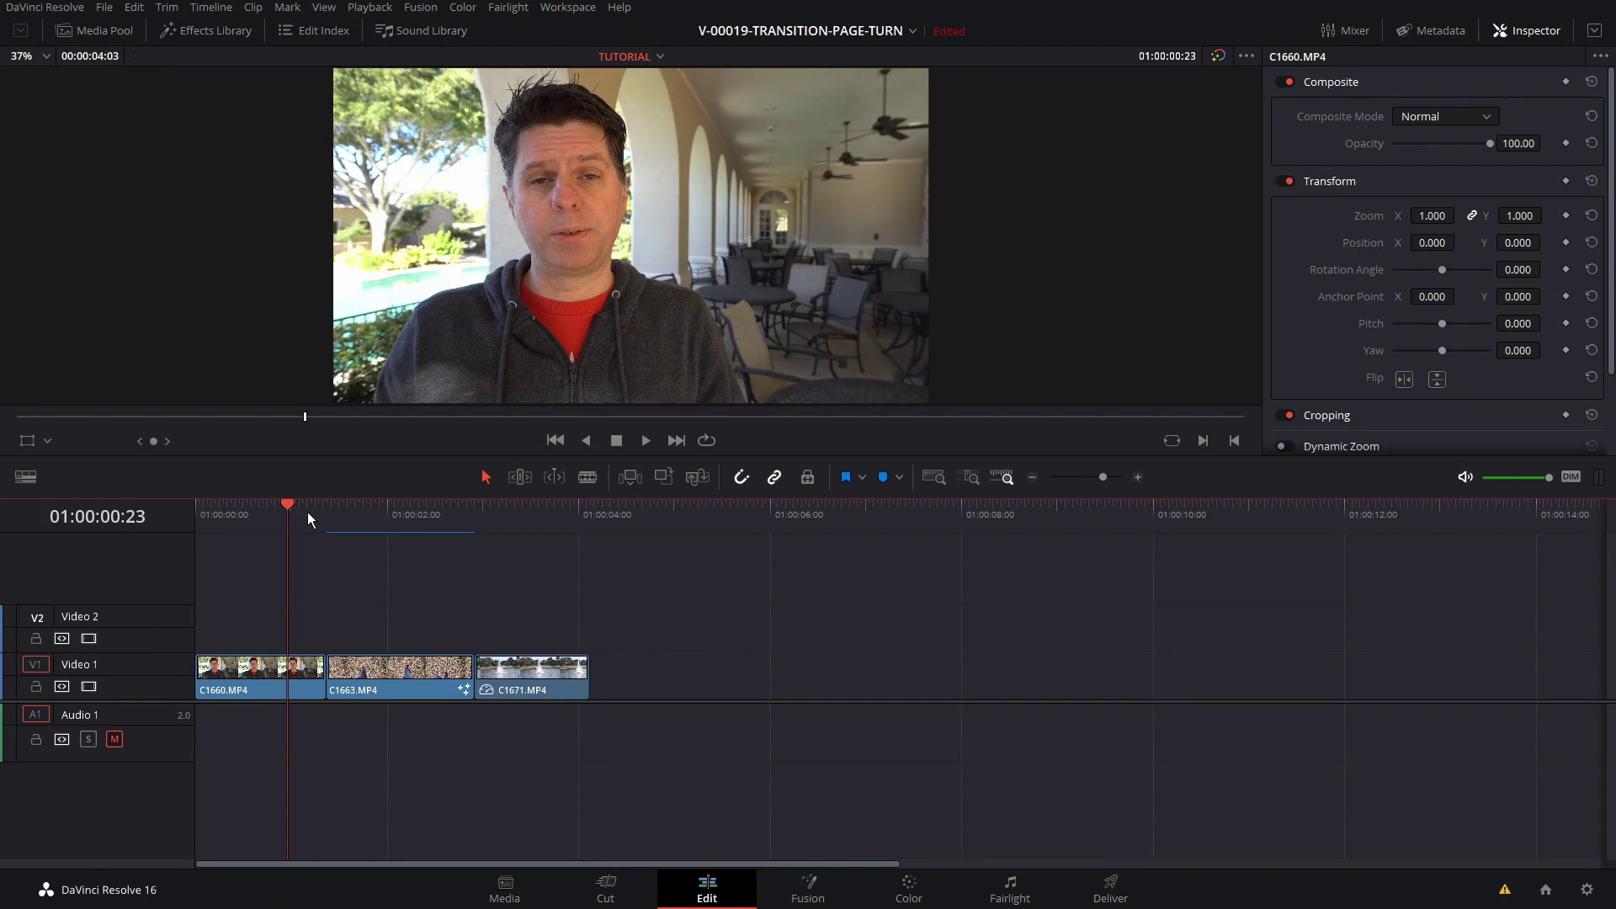
{"action": "left_click_drag", "start_coordinate": [306, 512], "coordinate": [280, 507]}
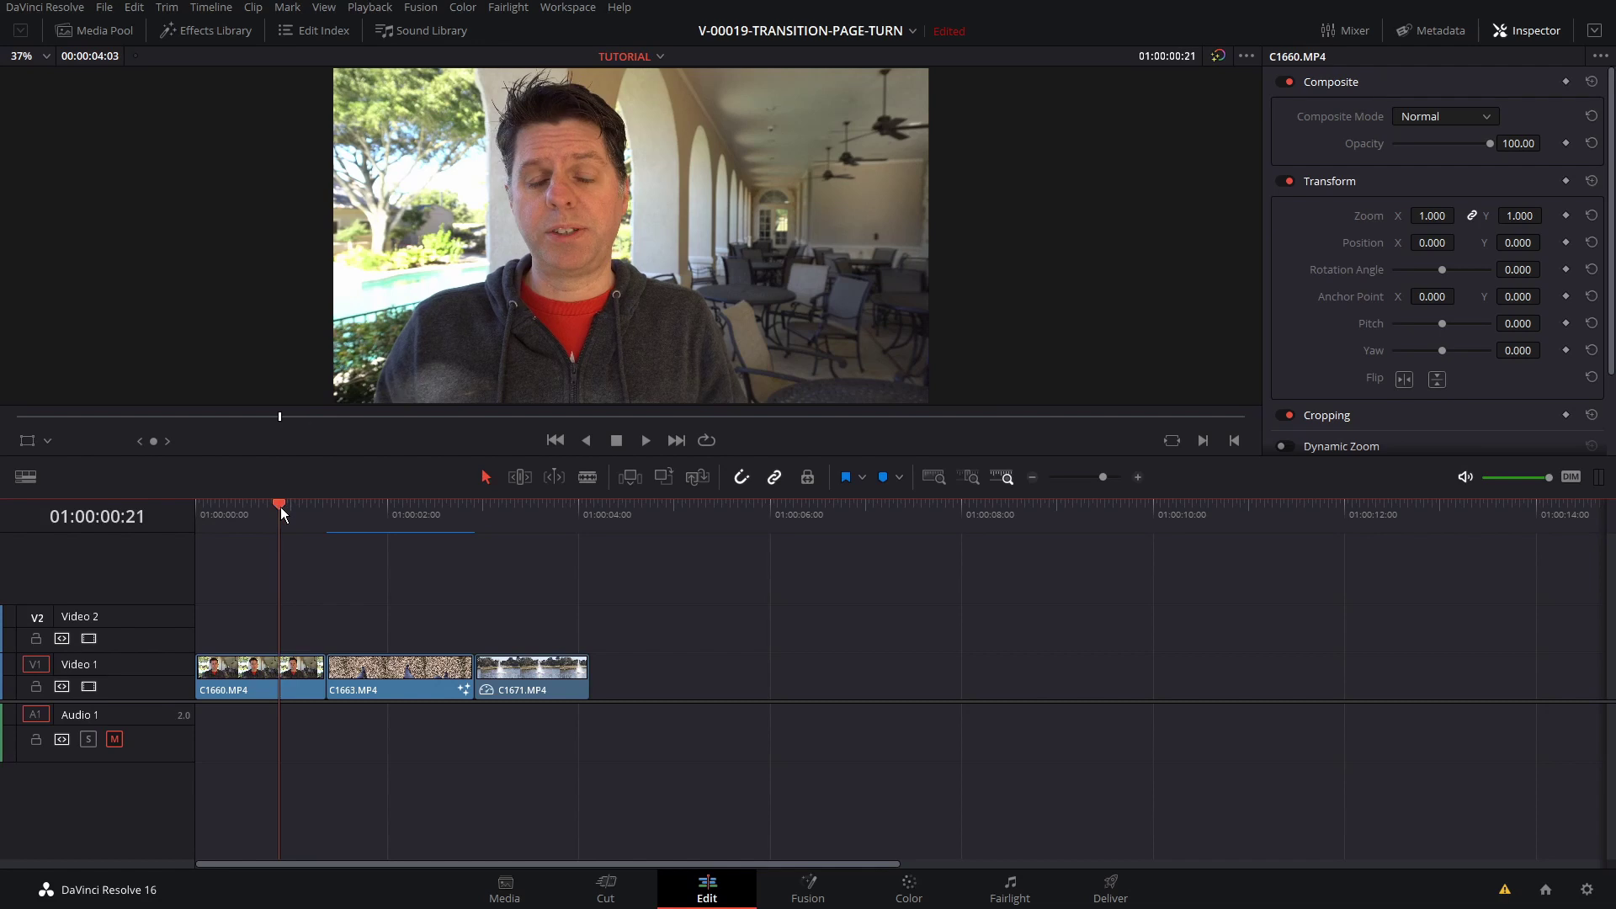
{"action": "left_click", "coordinate": [294, 665]}
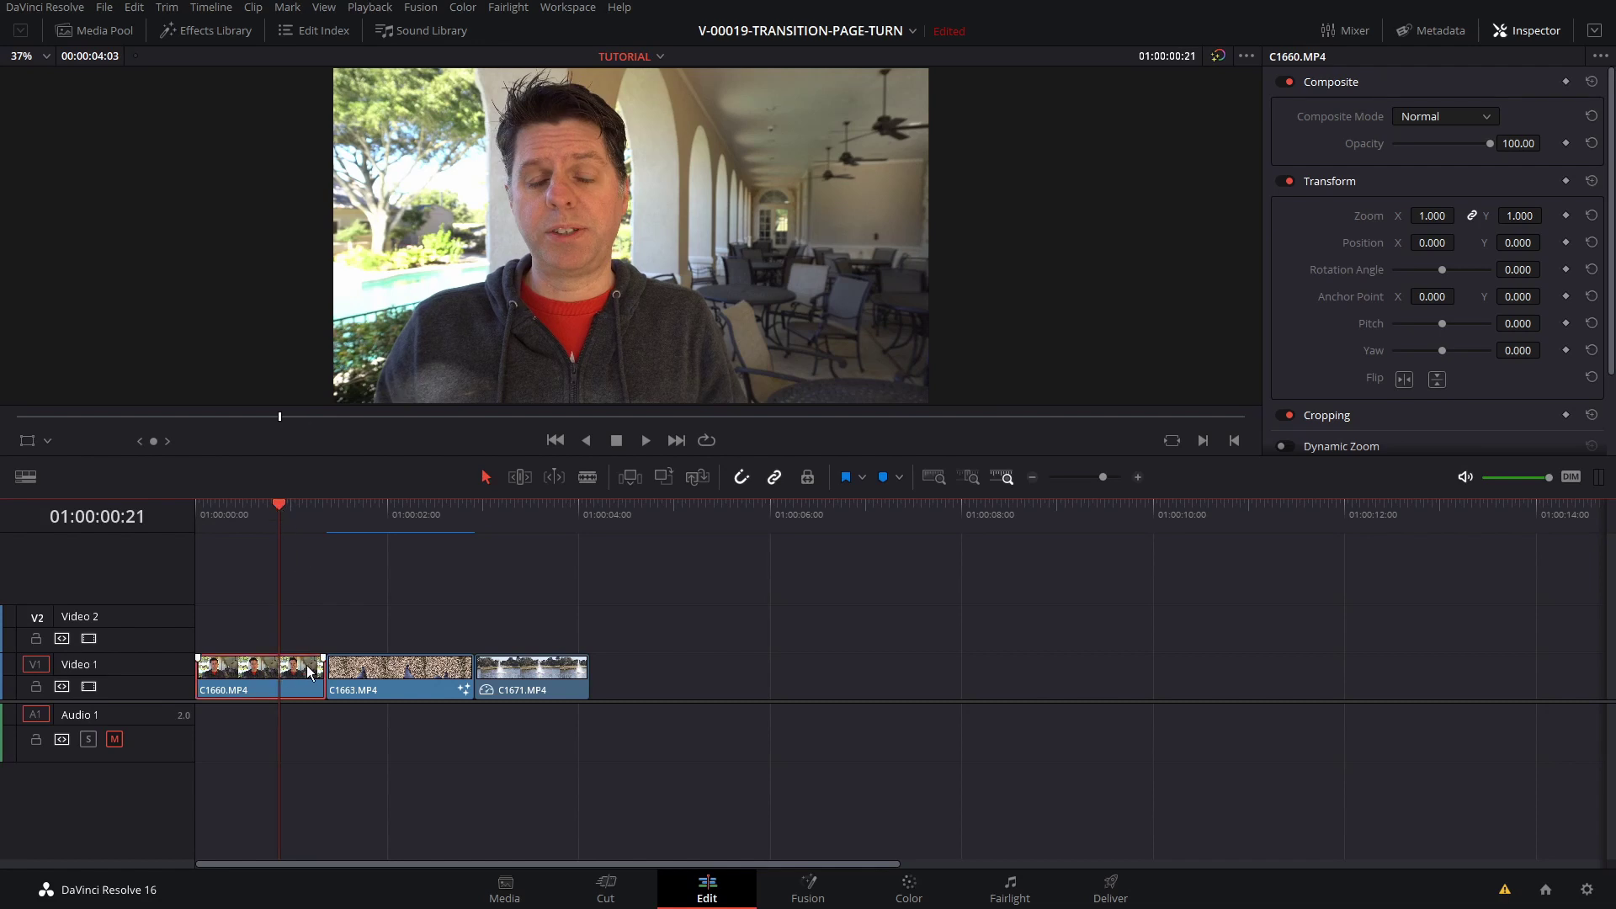
{"action": "left_click_drag", "start_coordinate": [304, 687], "coordinate": [294, 623]}
Nudge clip C1663.MP4 12 frames earlier on Video 1 so it starts at 01:00:00:21, beneath the end of C1660.MP4.
{"action": "left_click", "coordinate": [373, 671]}
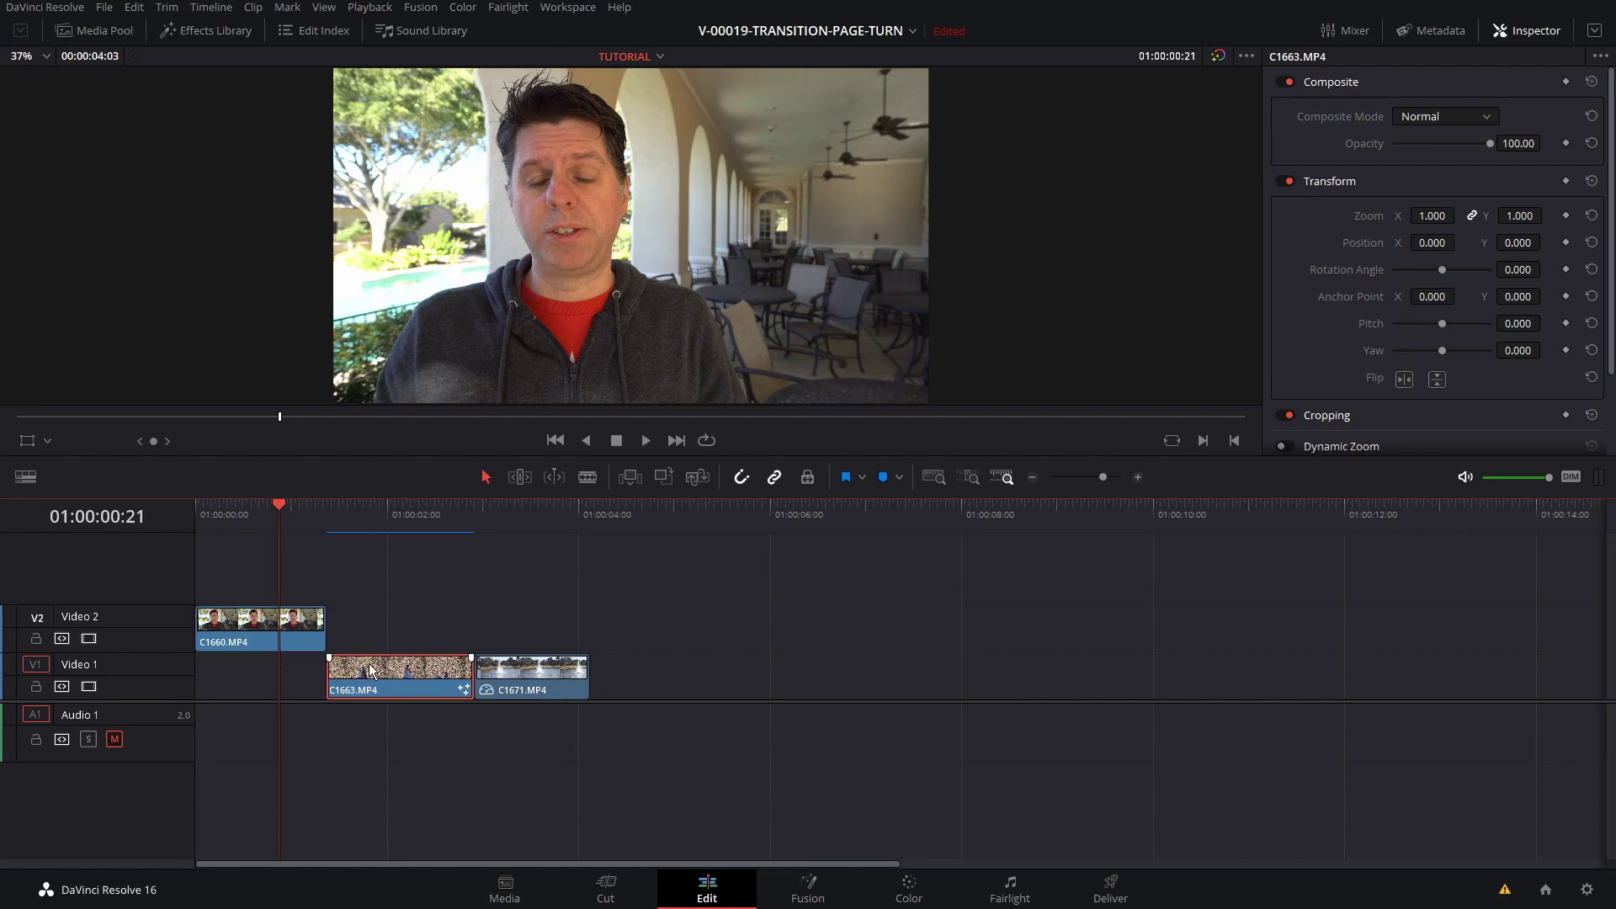
{"action": "left_click_drag", "start_coordinate": [279, 503], "coordinate": [345, 512]}
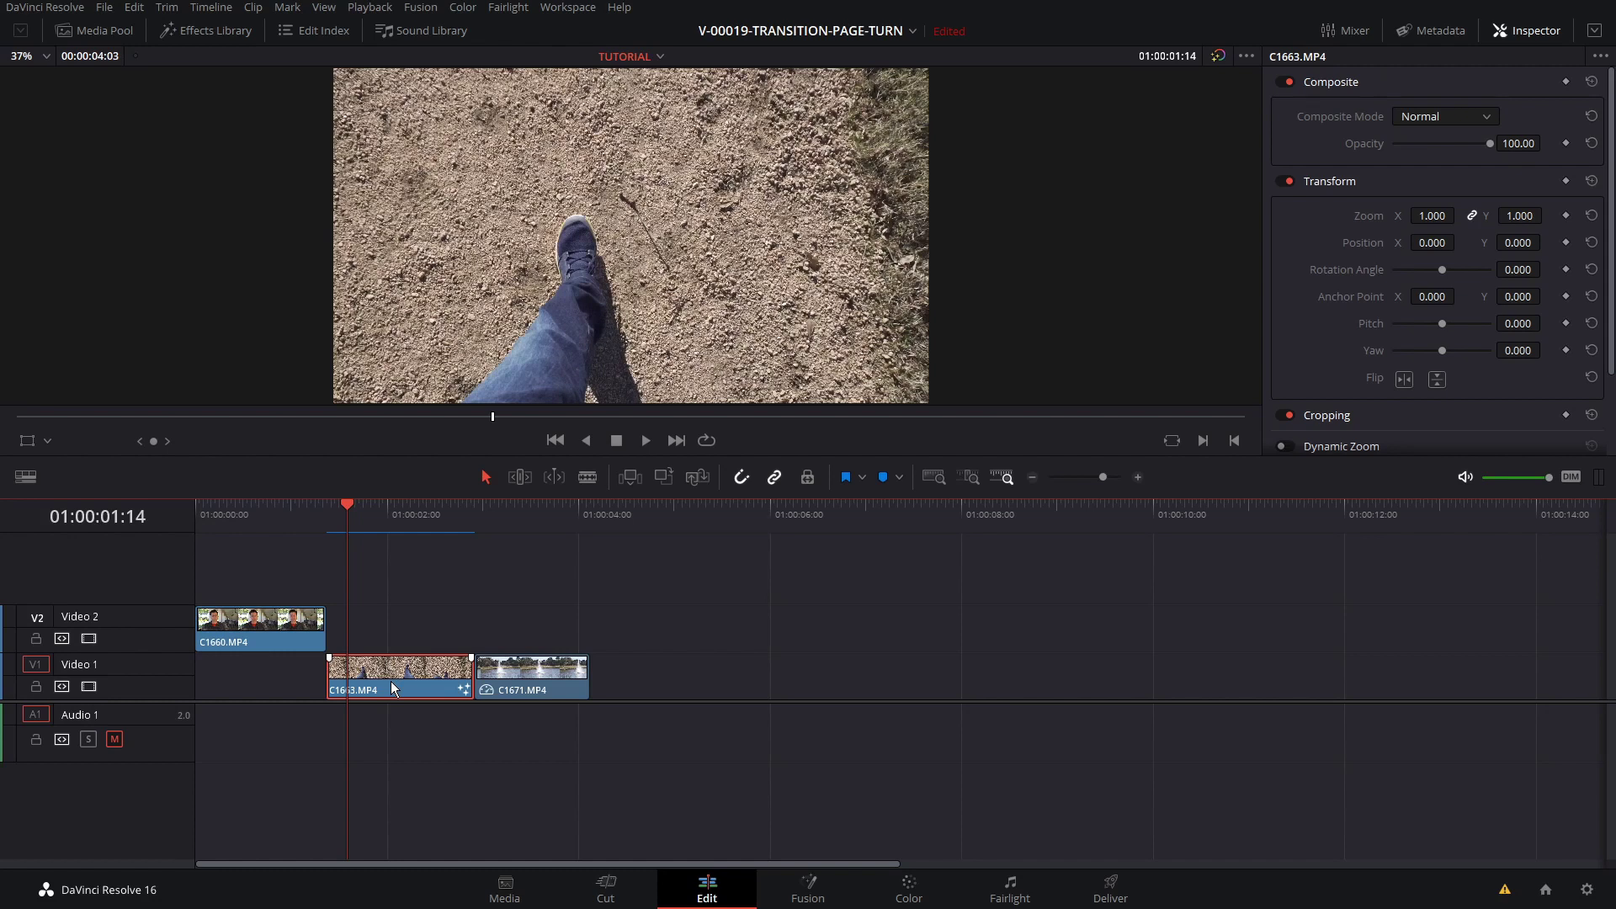
{"action": "key", "text": "comma"}
{"action": "key", "text": "comma"}
{"action": "key", "text": "comma"}
{"action": "key", "text": "comma"}
{"action": "key", "text": "comma"}
{"action": "key", "text": "comma"}
{"action": "key", "text": "comma"}
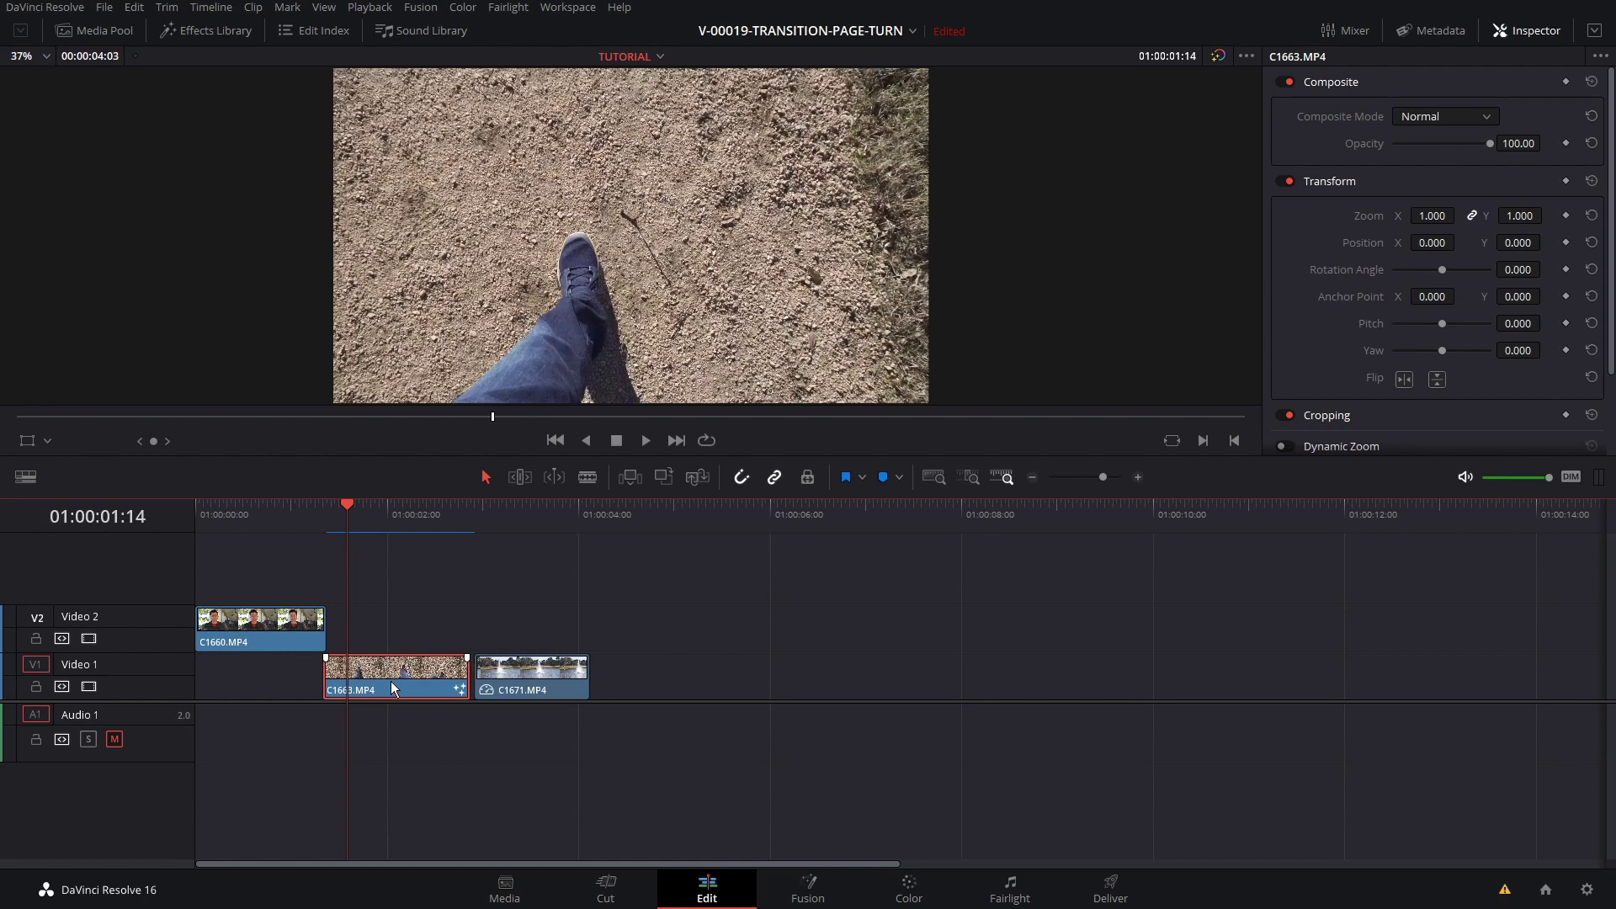
{"action": "key", "text": "comma"}
{"action": "key", "text": "comma"}
{"action": "key", "text": "comma"}
{"action": "key", "text": "comma"}
{"action": "key", "text": "comma"}
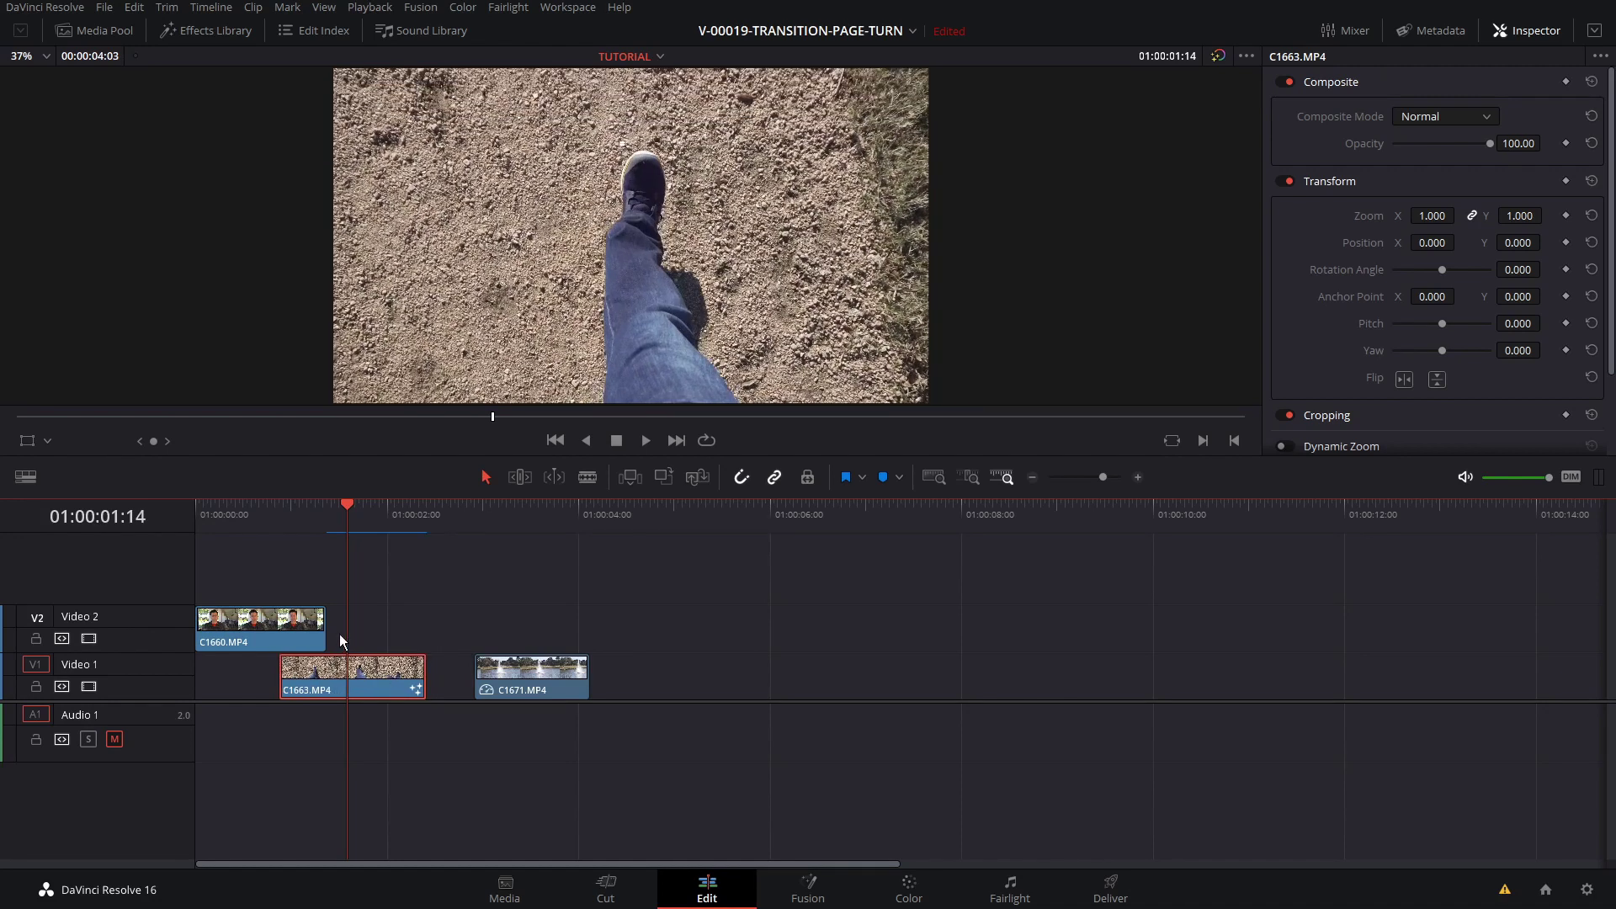
Split clip C1660.MP4 on Video 2 at 01:00:00:21, where C1663.MP4 begins.
{"action": "left_click_drag", "start_coordinate": [341, 507], "coordinate": [278, 505]}
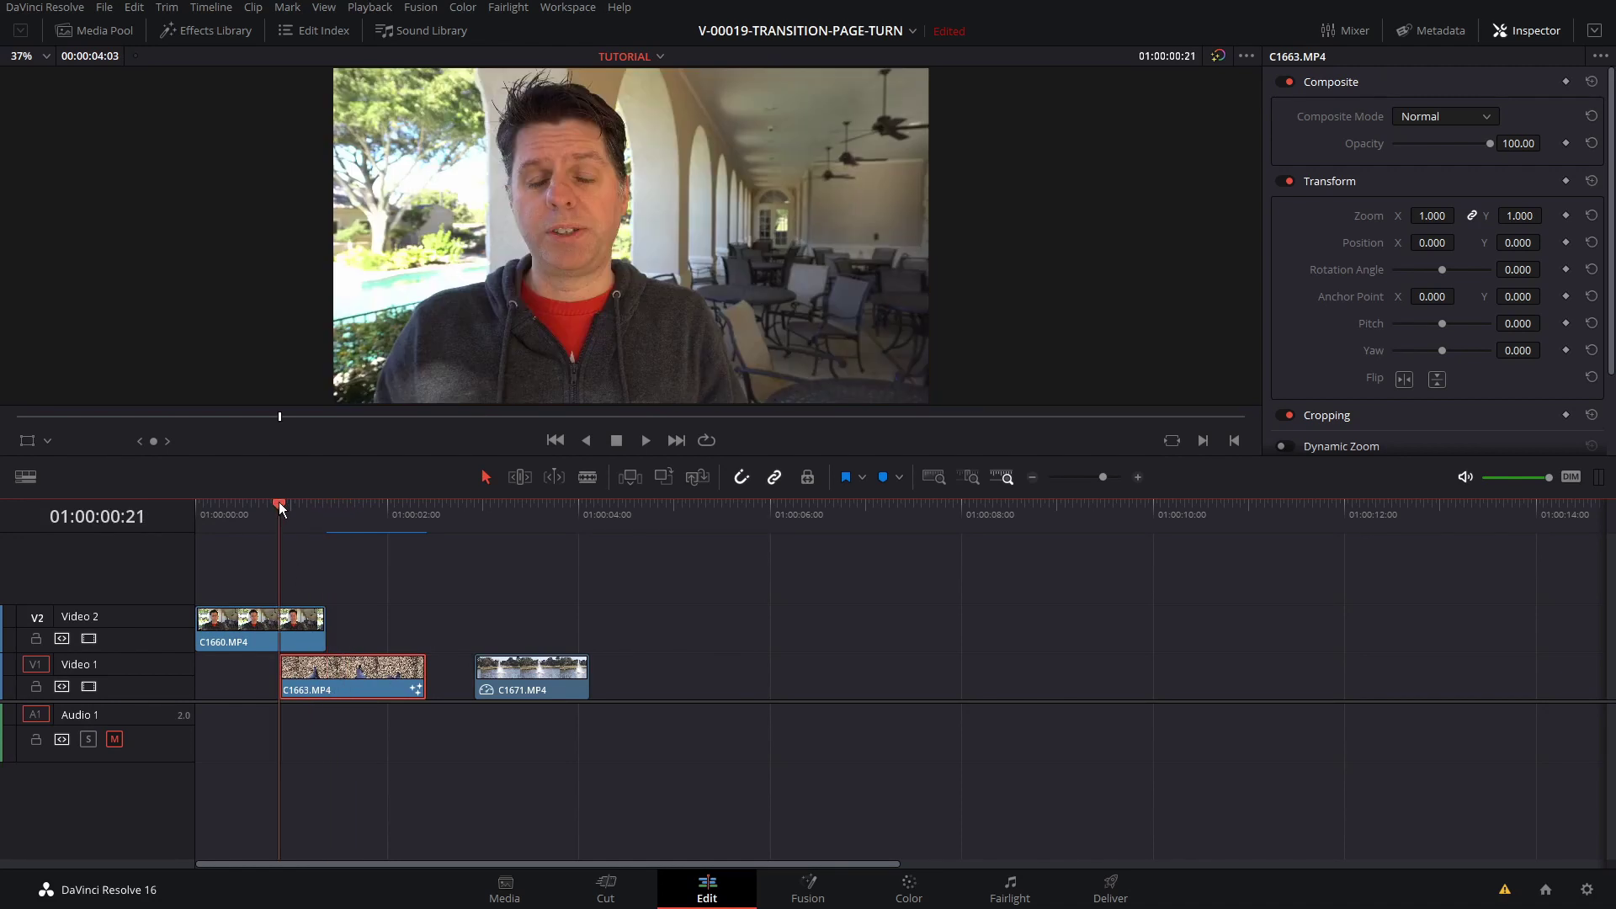
{"action": "left_click", "coordinate": [295, 630]}
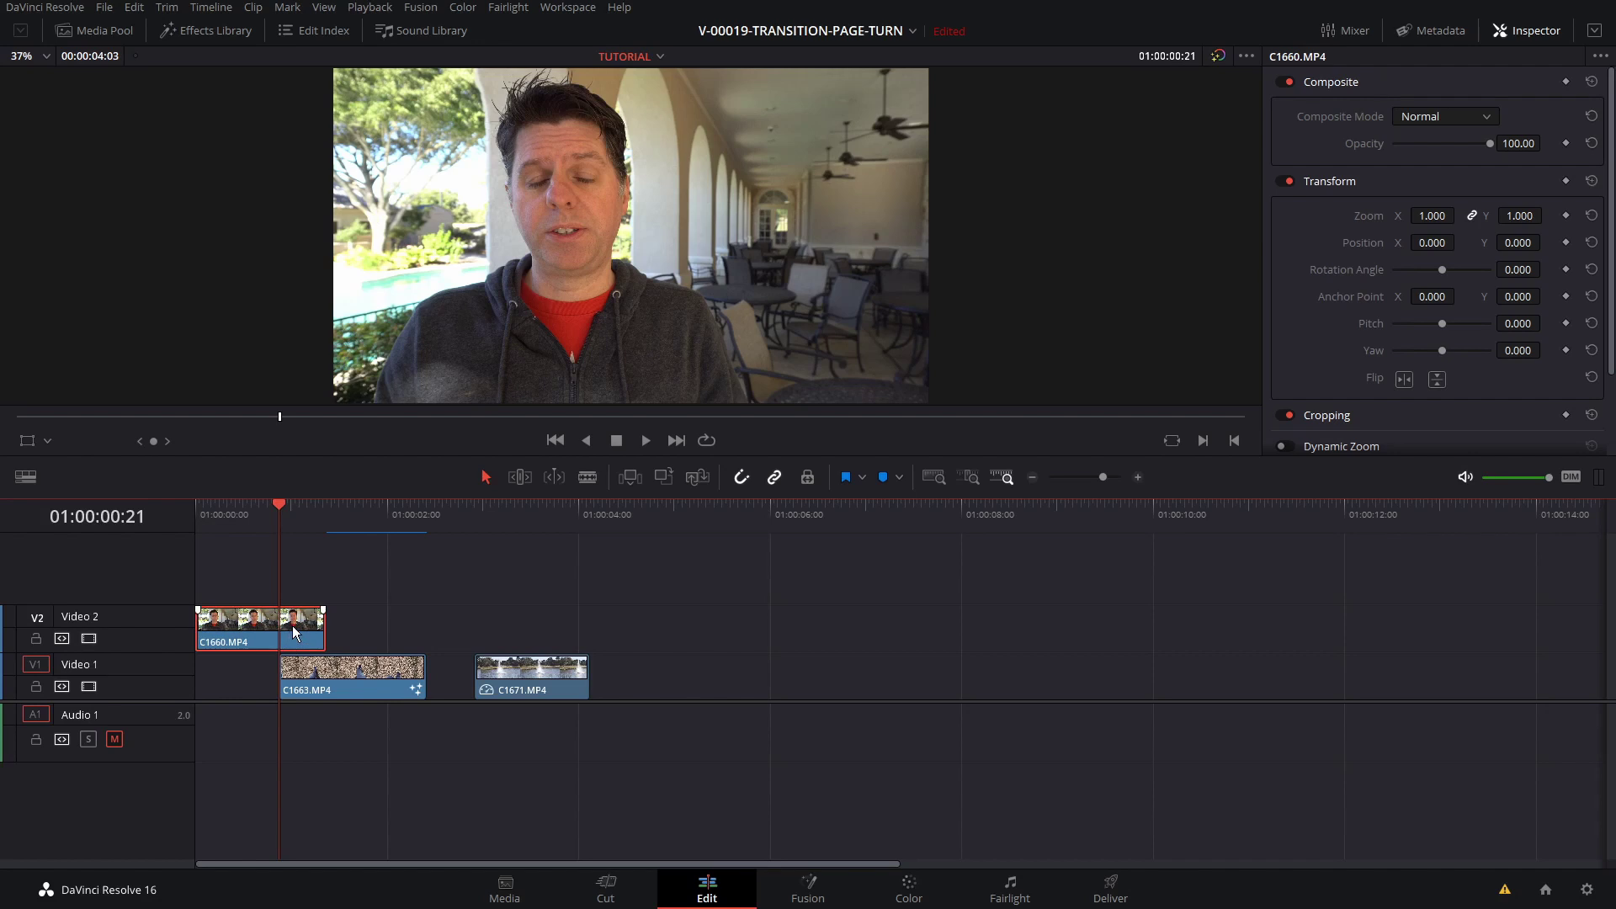
{"action": "key", "text": "ctrl+b"}
Split clip C1663.MP4 on Video 1 at 01:00:01:09, where C1660.MP4 ends.
{"action": "left_click_drag", "start_coordinate": [283, 505], "coordinate": [326, 507]}
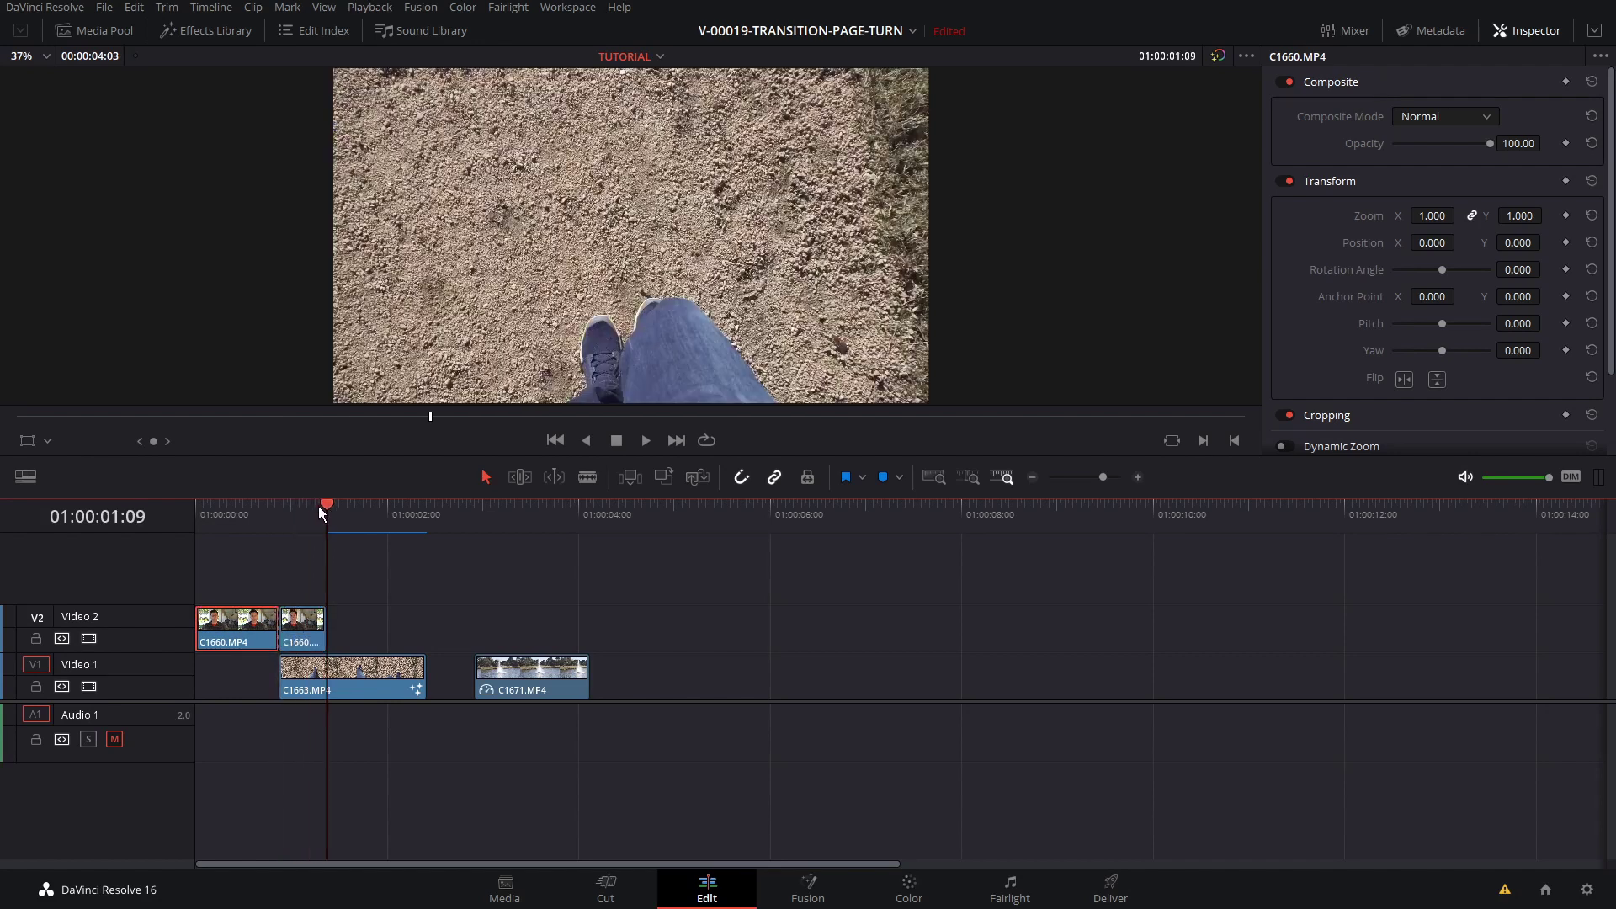
{"action": "left_click", "coordinate": [360, 671]}
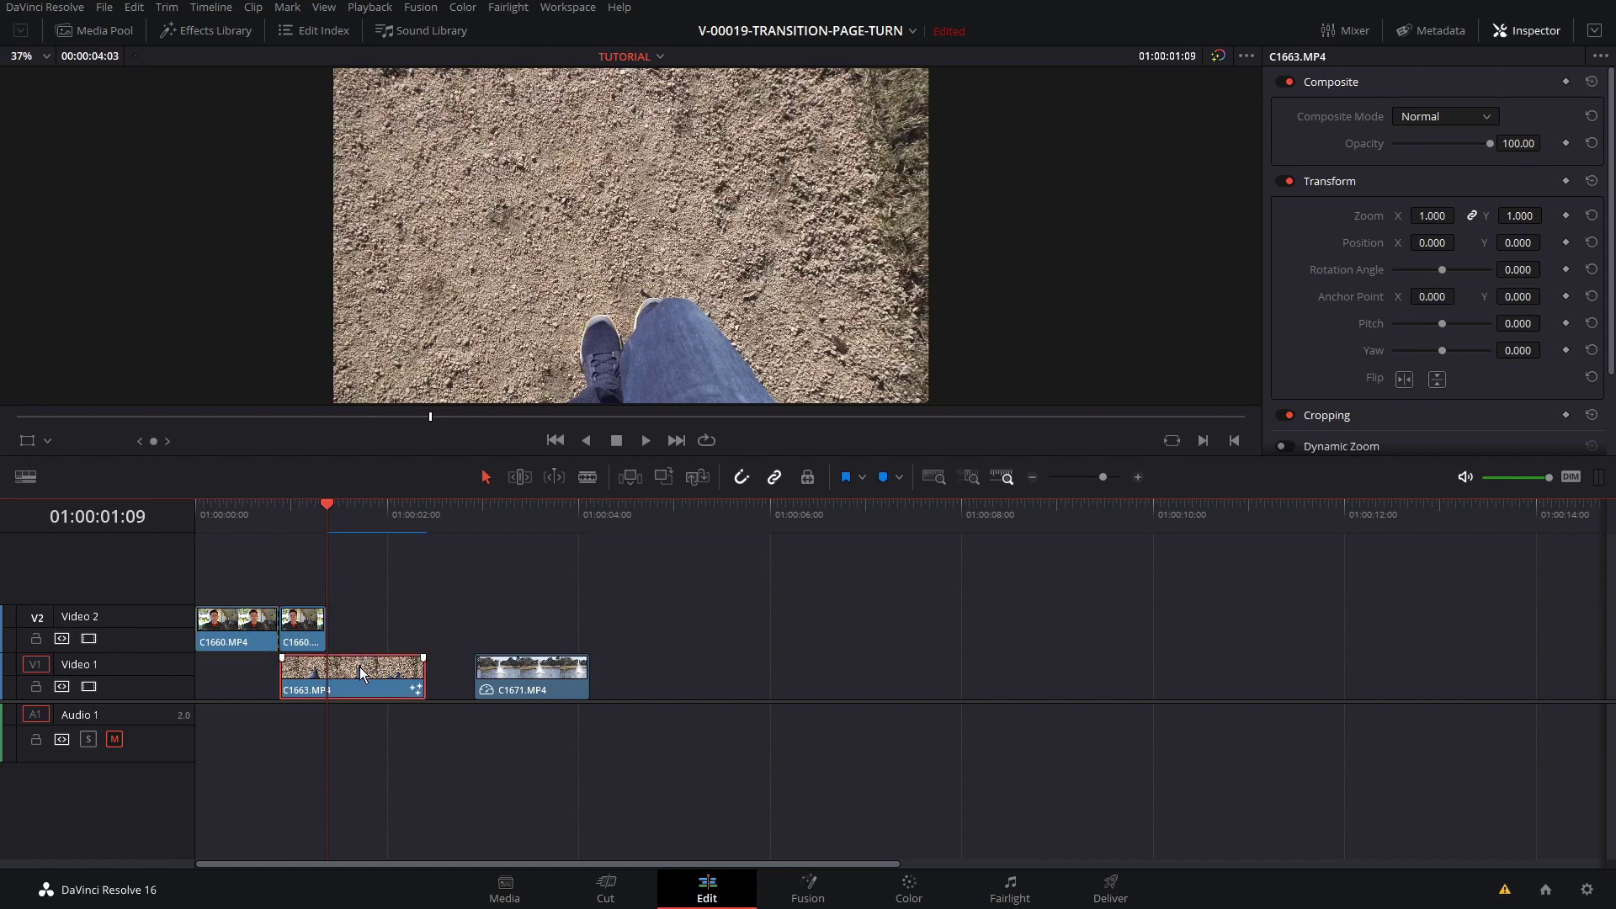
{"action": "key", "text": "ctrl+b"}
Combine the two short overlapping segments of C1660.MP4 and C1663.MP4 into a new Fusion clip.
{"action": "left_click_drag", "start_coordinate": [298, 569], "coordinate": [306, 732]}
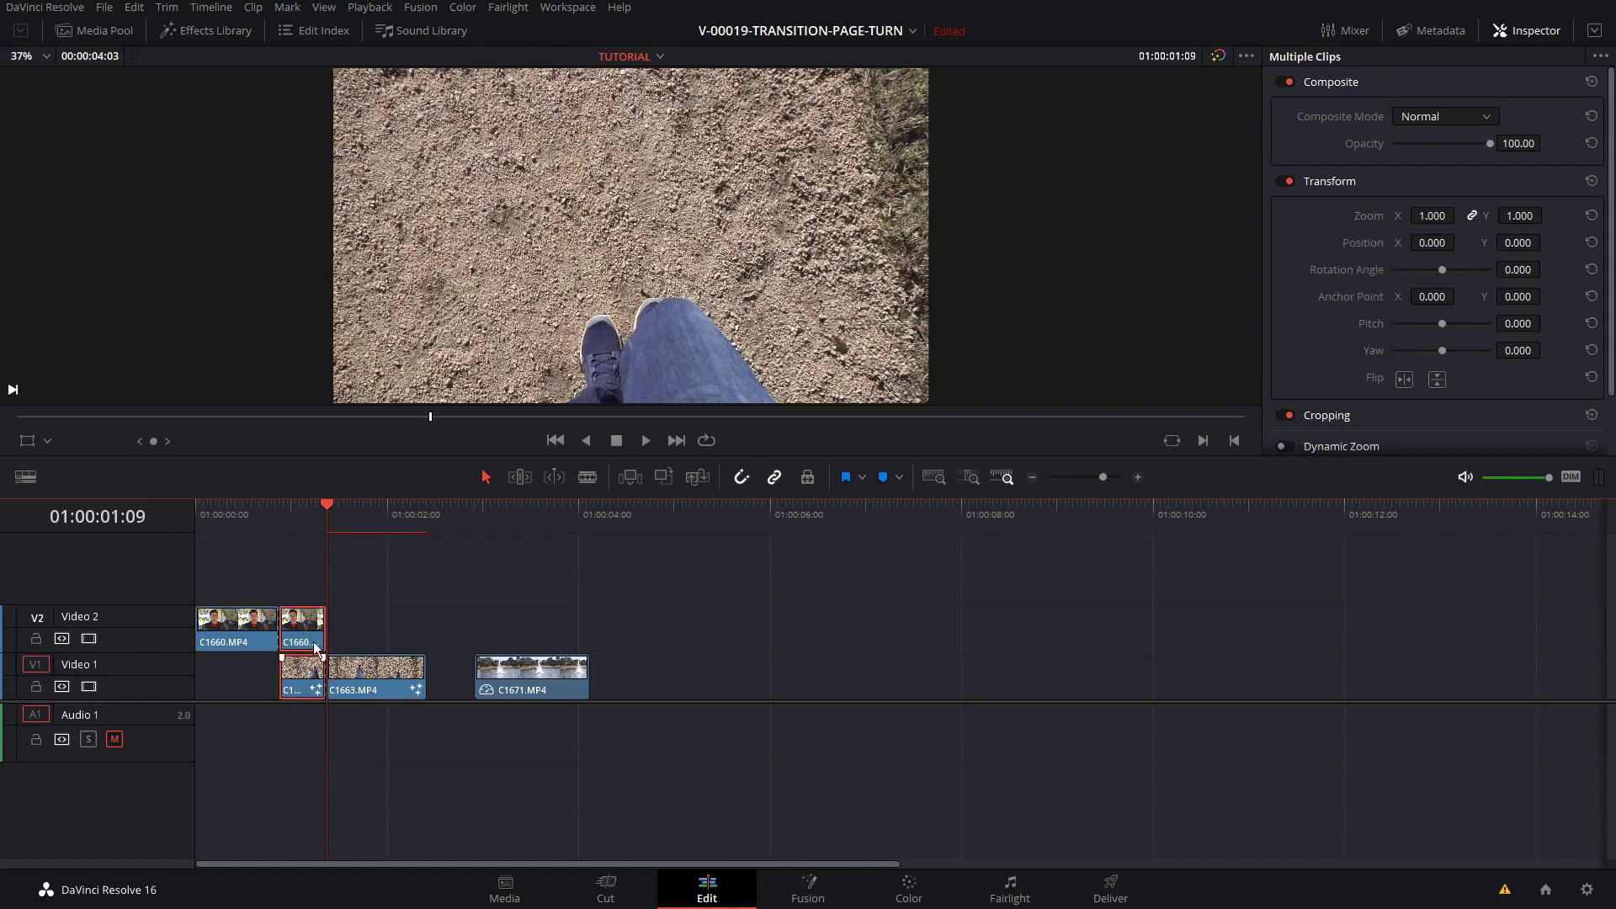
{"action": "right_click", "coordinate": [307, 637]}
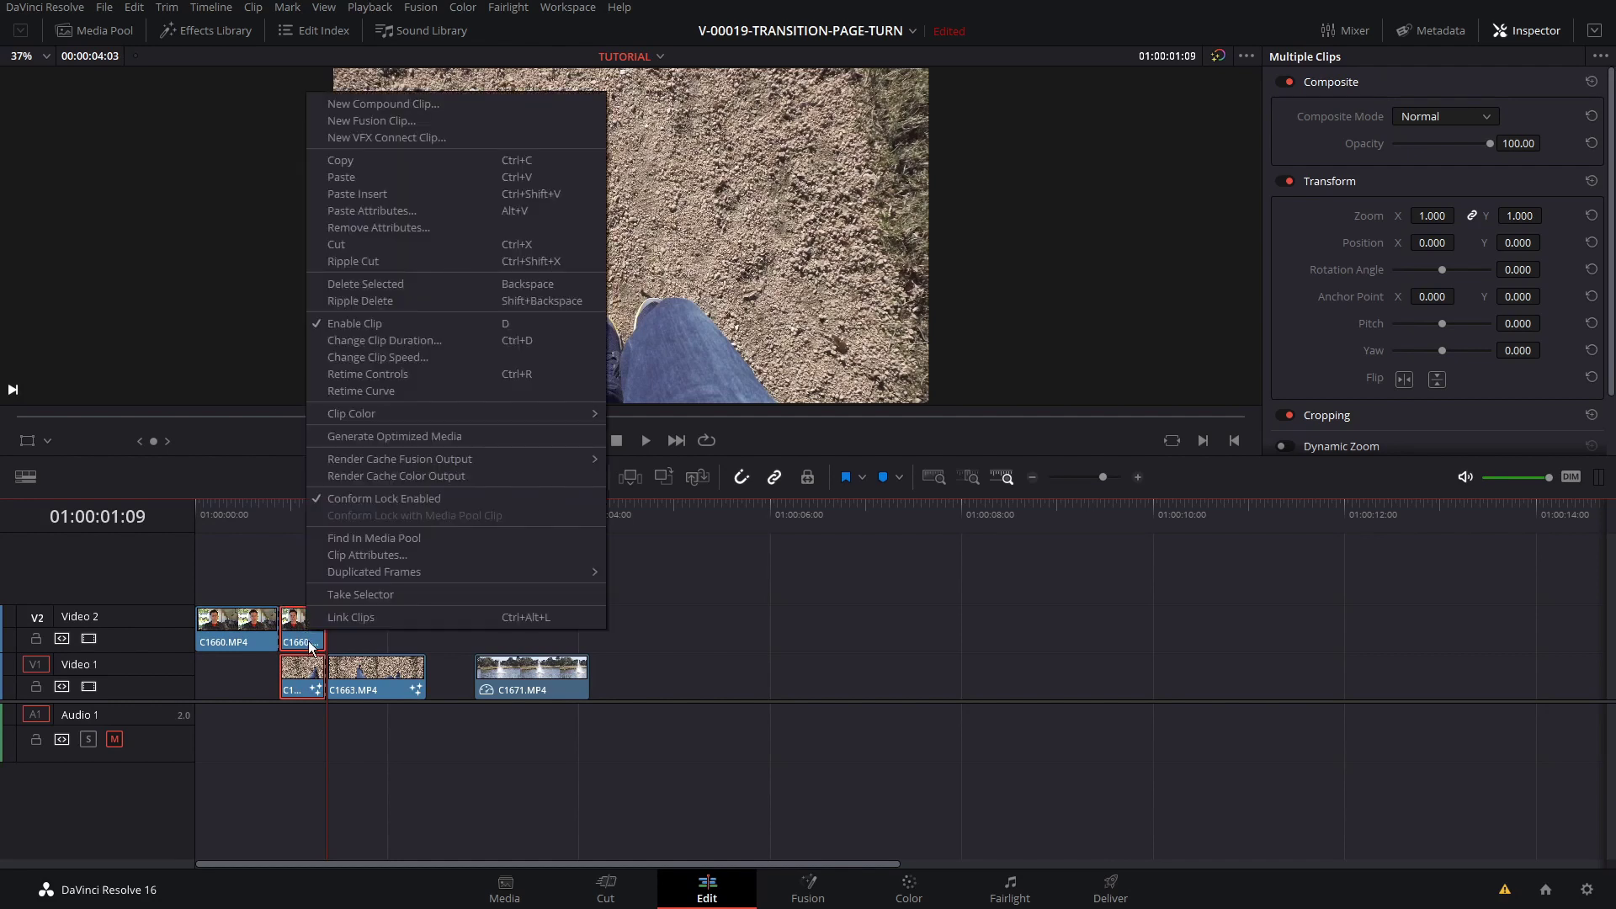
{"action": "left_click", "coordinate": [387, 116]}
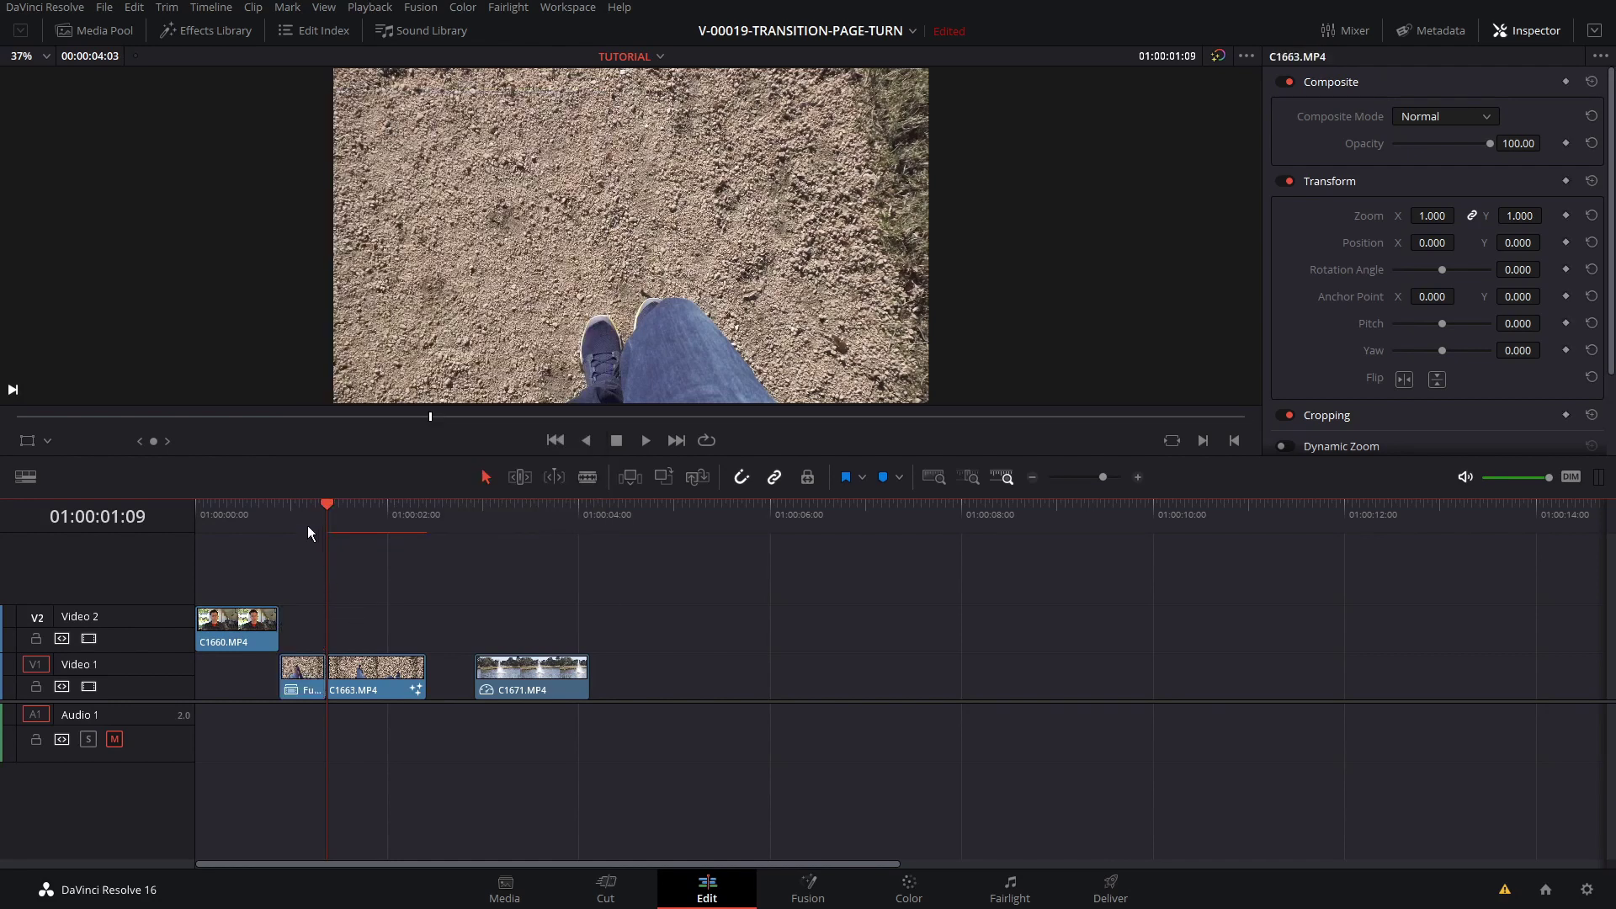
Open the Fusion clip's node graph and place MediaIn1 beside Merge1 as background, with MediaIn2 above MediaIn1.
{"action": "left_click", "coordinate": [306, 510]}
{"action": "left_click", "coordinate": [303, 677]}
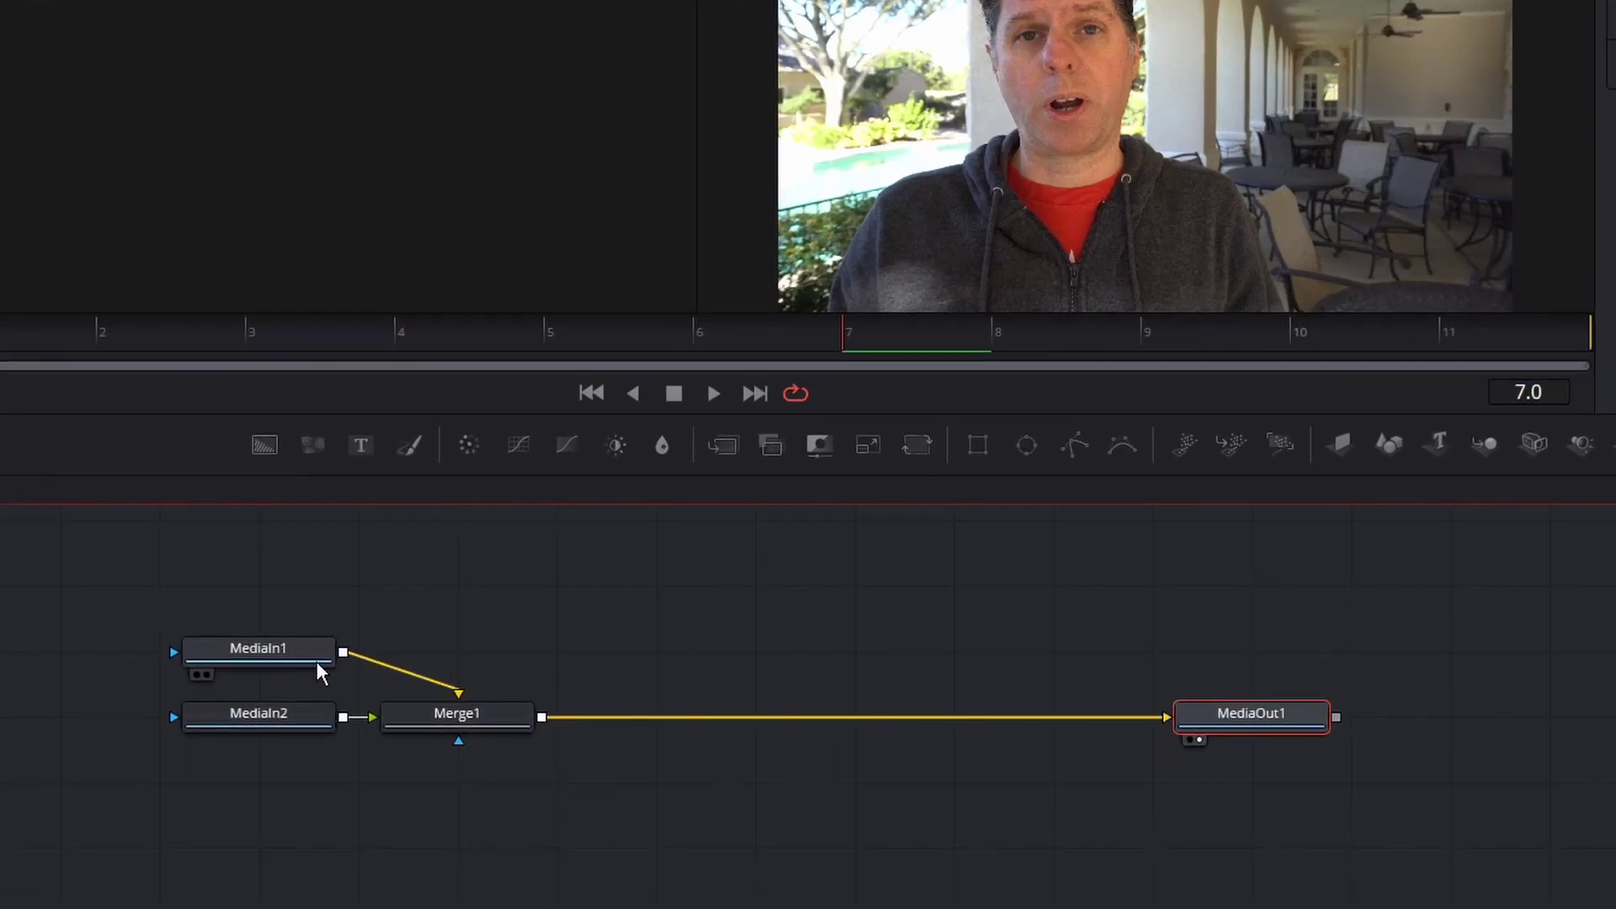
{"action": "left_click_drag", "start_coordinate": [289, 725], "coordinate": [485, 630]}
{"action": "left_click_drag", "start_coordinate": [301, 657], "coordinate": [276, 720]}
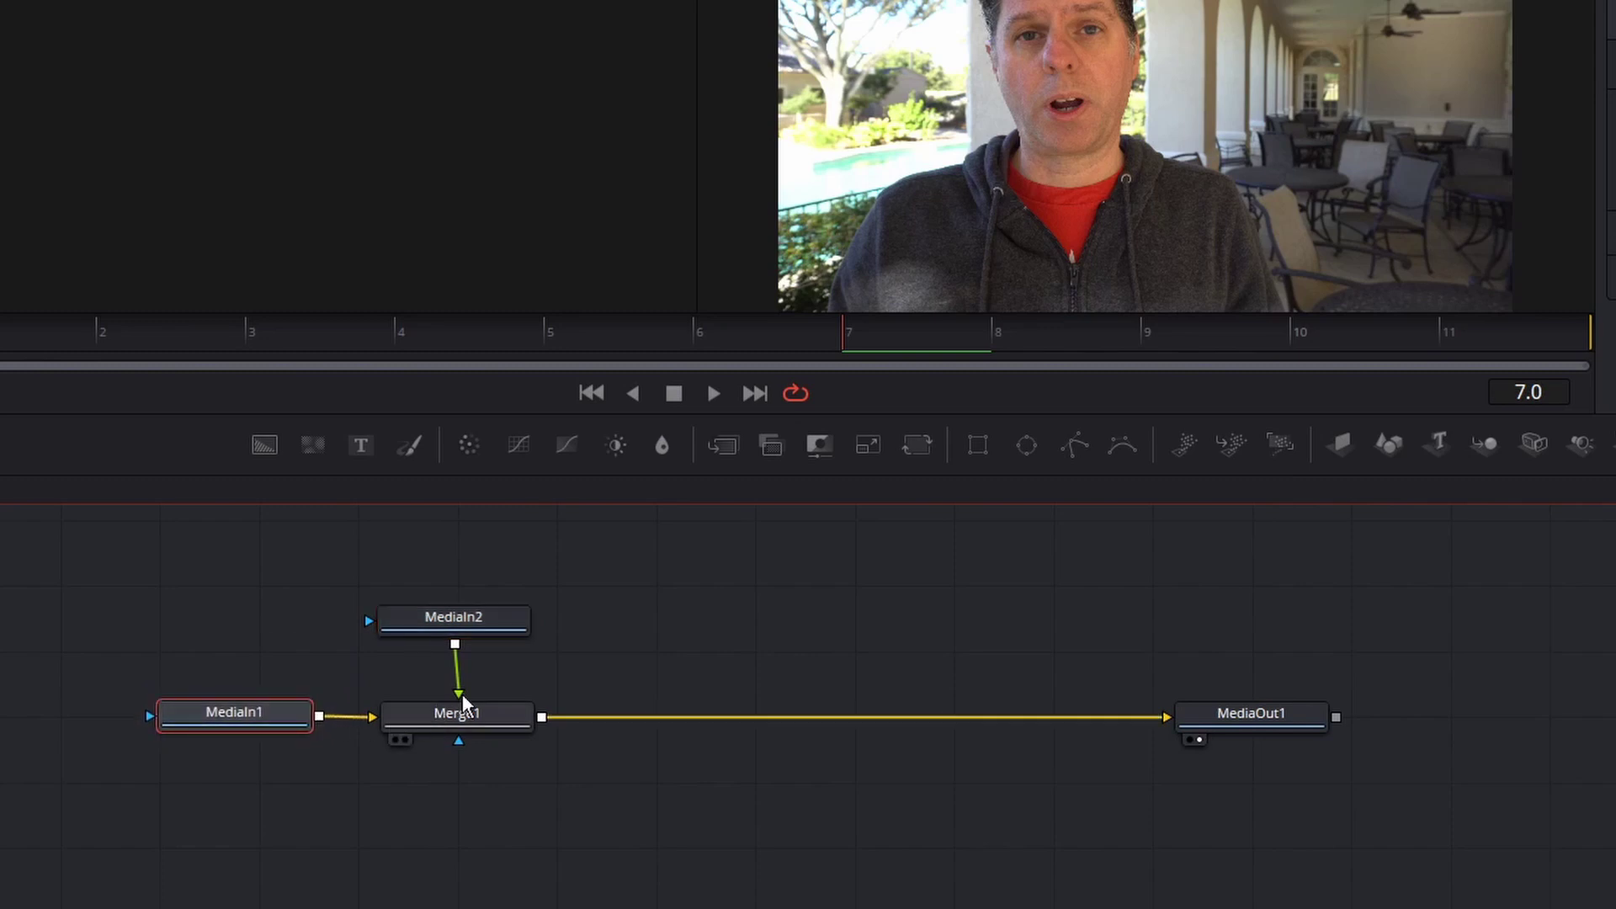
{"action": "left_click_drag", "start_coordinate": [283, 715], "coordinate": [281, 715]}
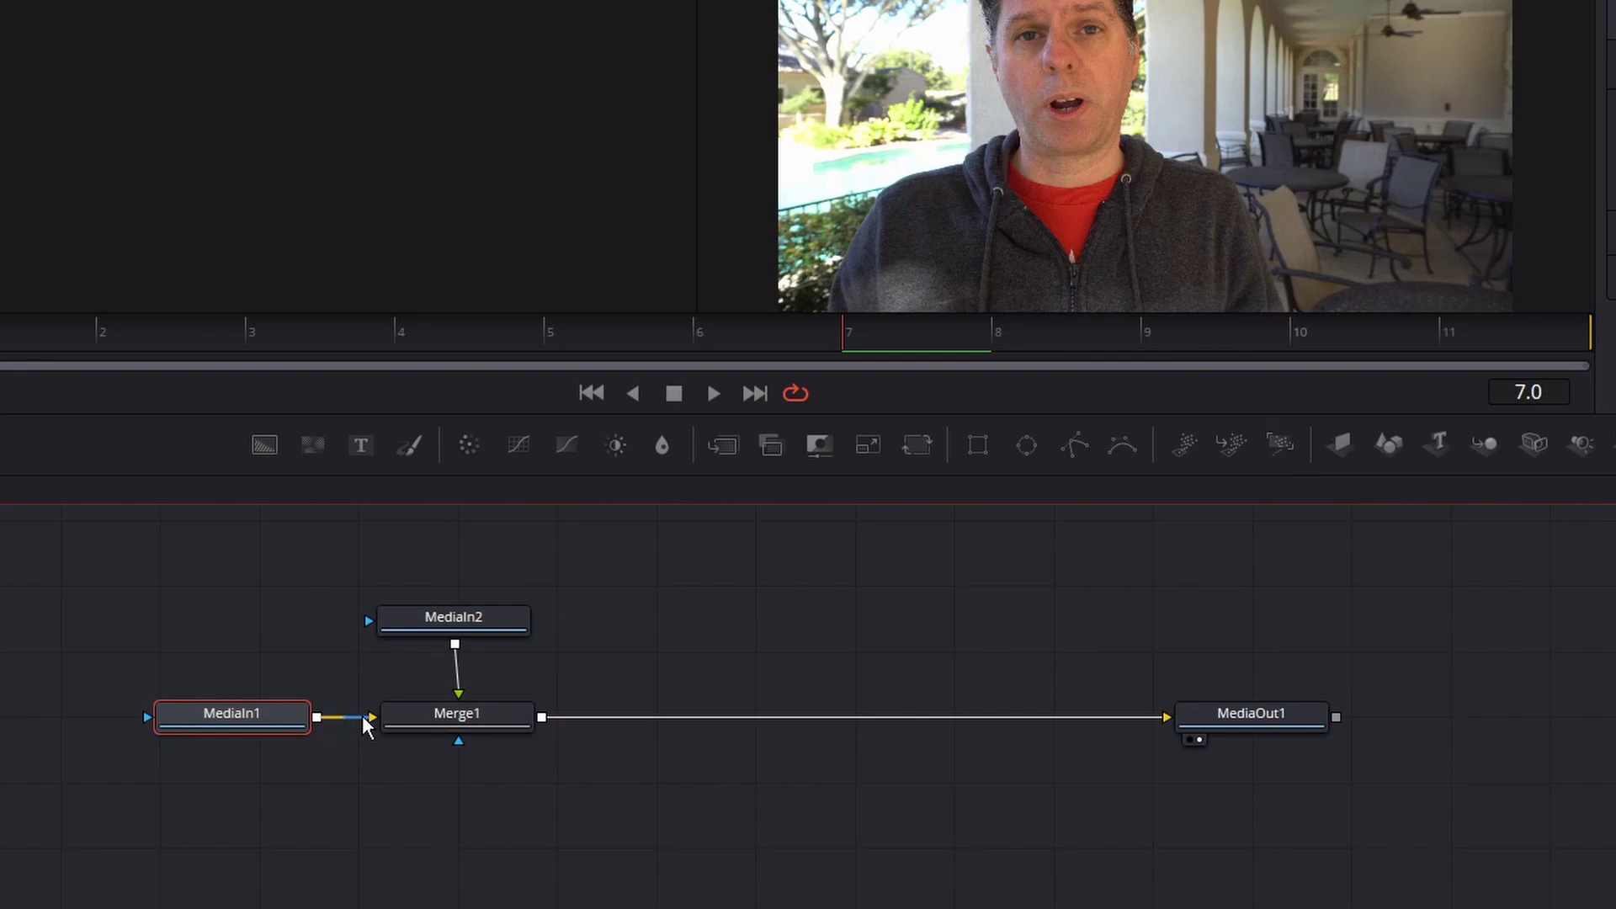
{"action": "left_click_drag", "start_coordinate": [449, 627], "coordinate": [234, 628]}
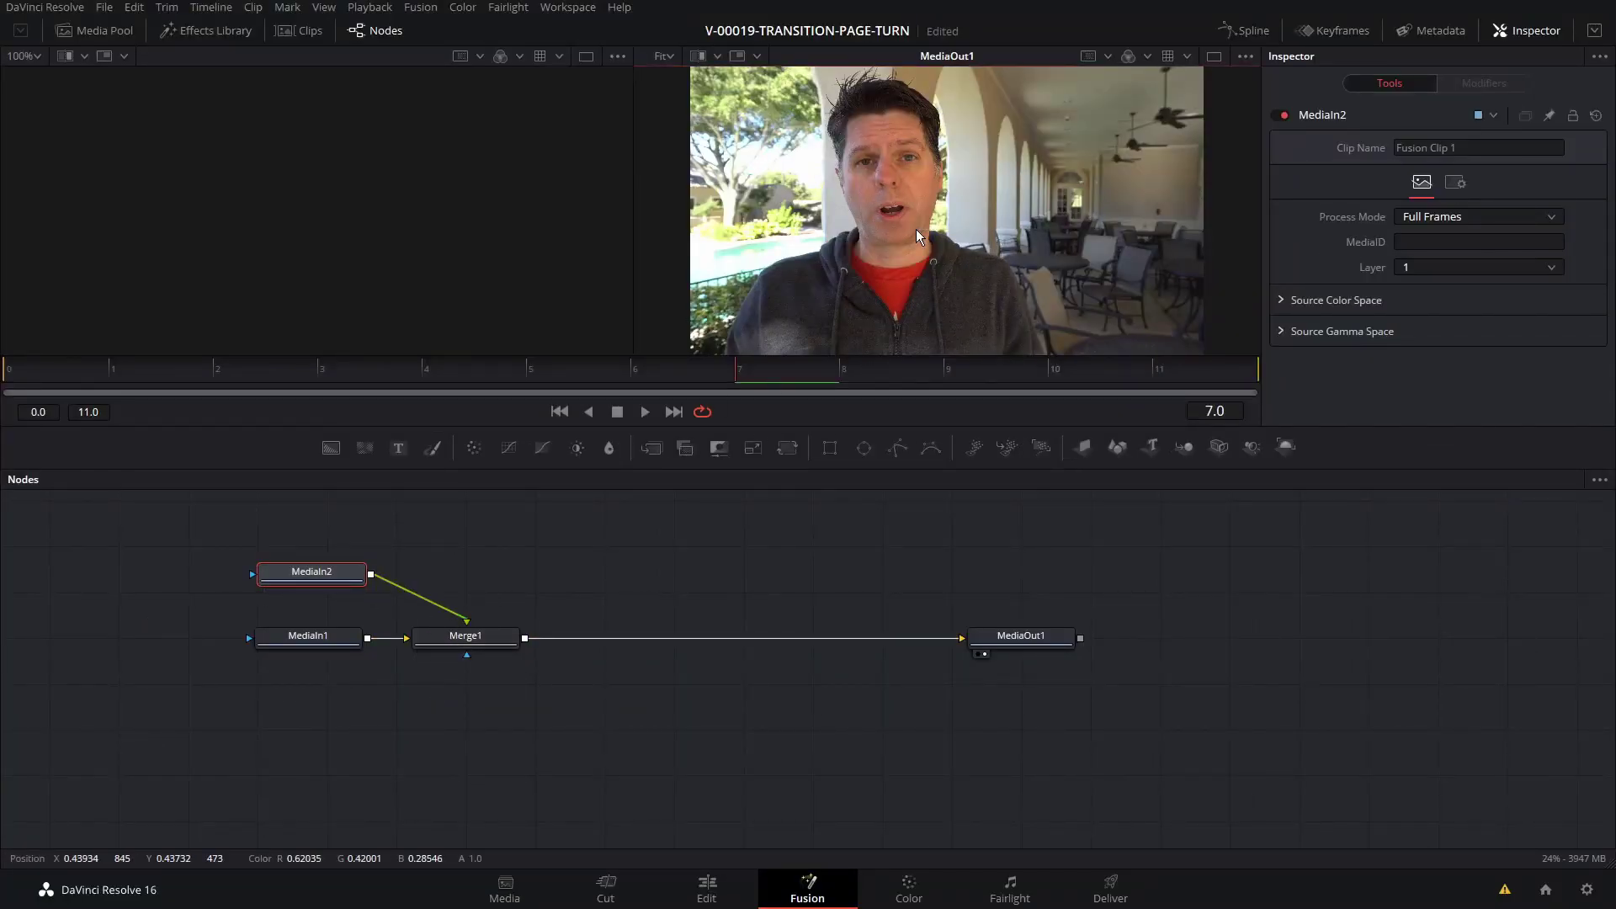
Try shifting the foreground image sideways with Merge1, to a center X of about 0.18.
{"action": "left_click", "coordinate": [490, 636]}
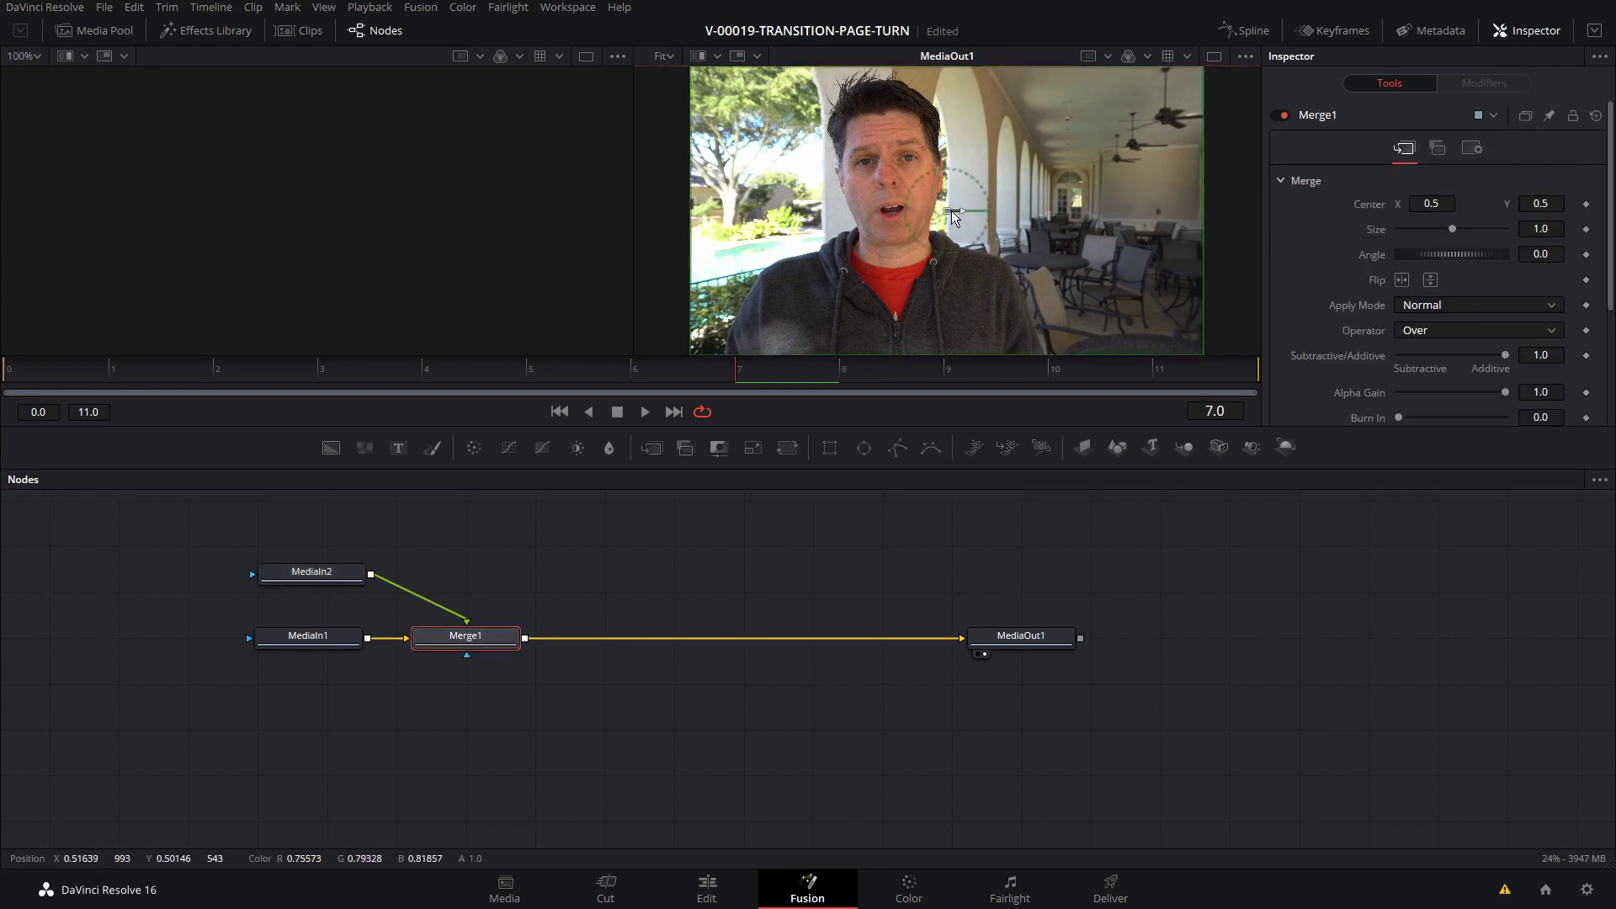
{"action": "left_click_drag", "start_coordinate": [947, 211], "coordinate": [828, 209]}
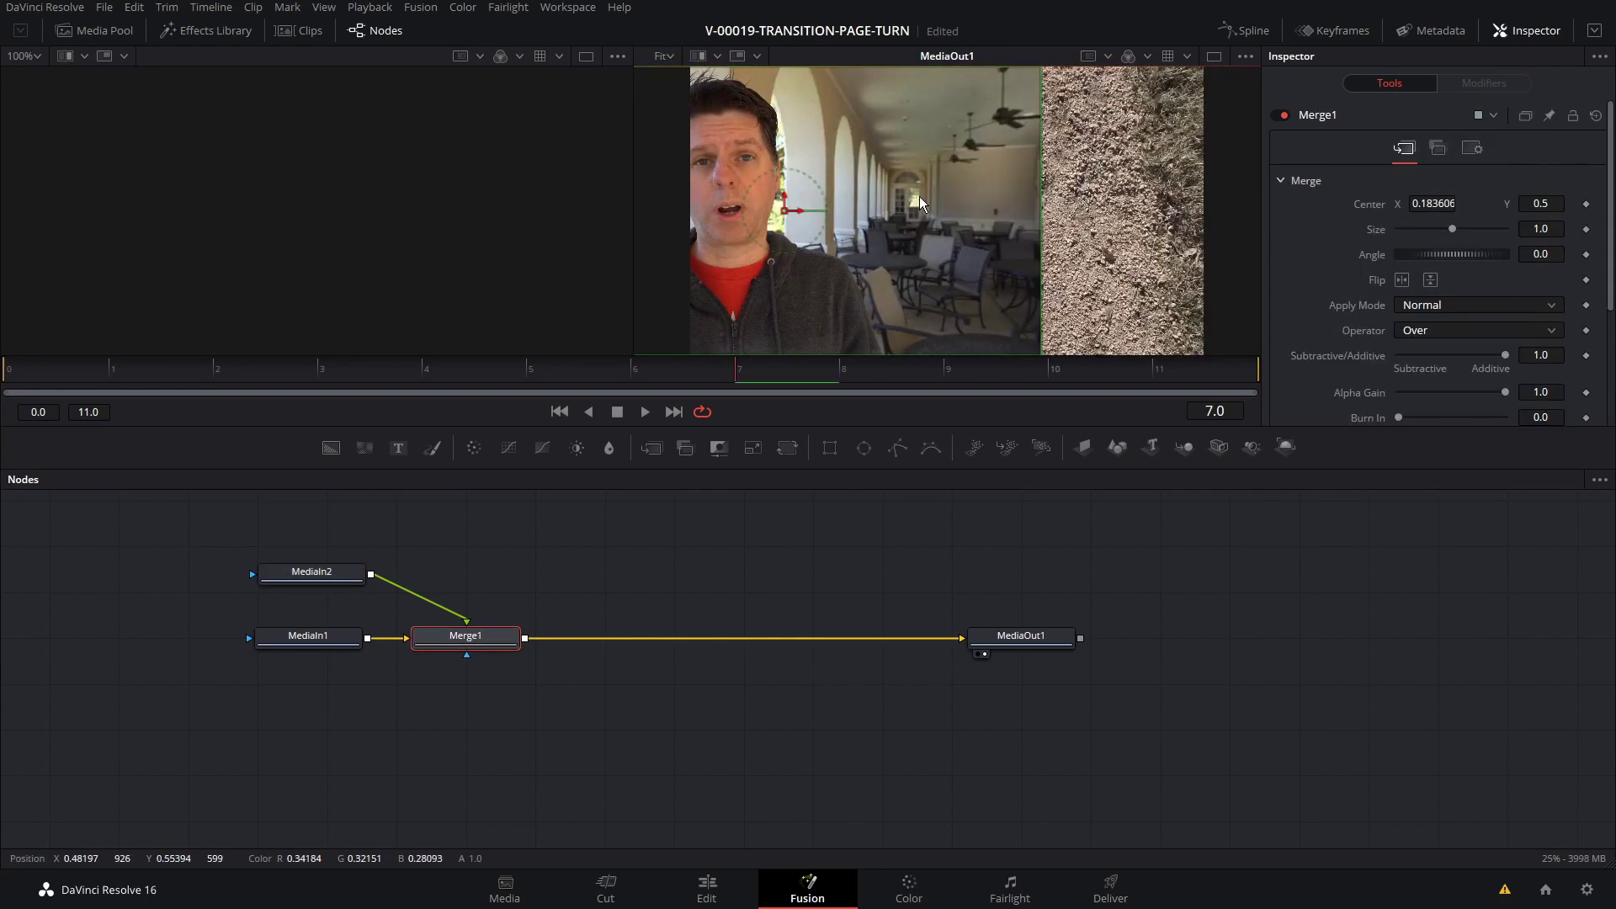
Add a Grid Warp node from the Warp tools between MediaIn2 and Merge1, placed above Merge1.
{"action": "left_click_drag", "start_coordinate": [362, 581], "coordinate": [355, 575]}
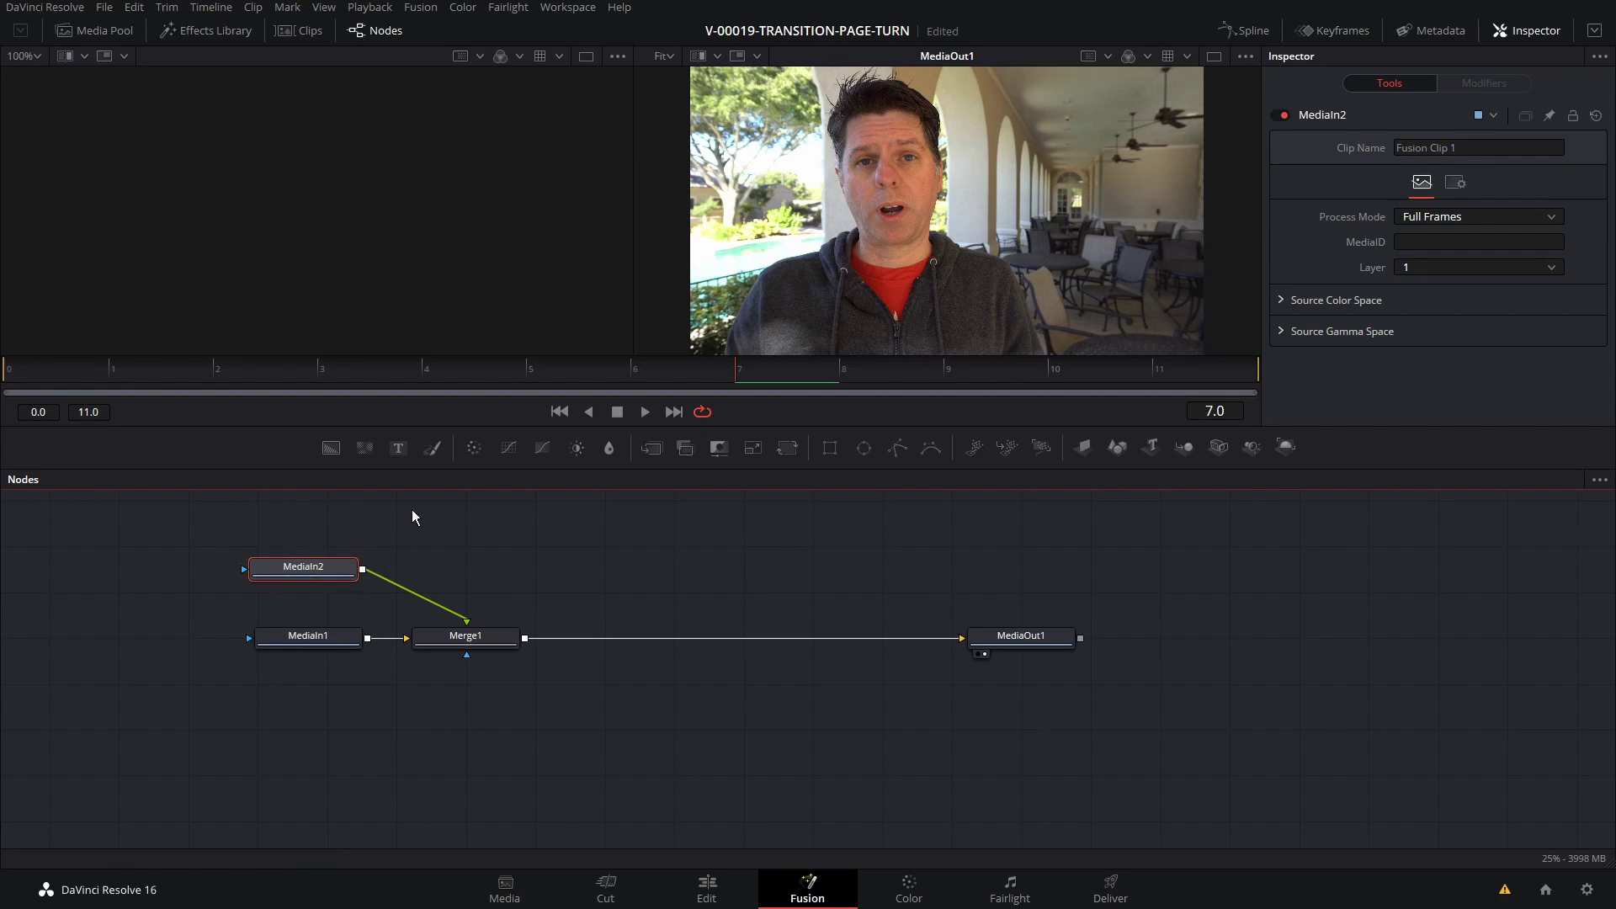
{"action": "left_click", "coordinate": [206, 30]}
{"action": "left_click", "coordinate": [13, 76]}
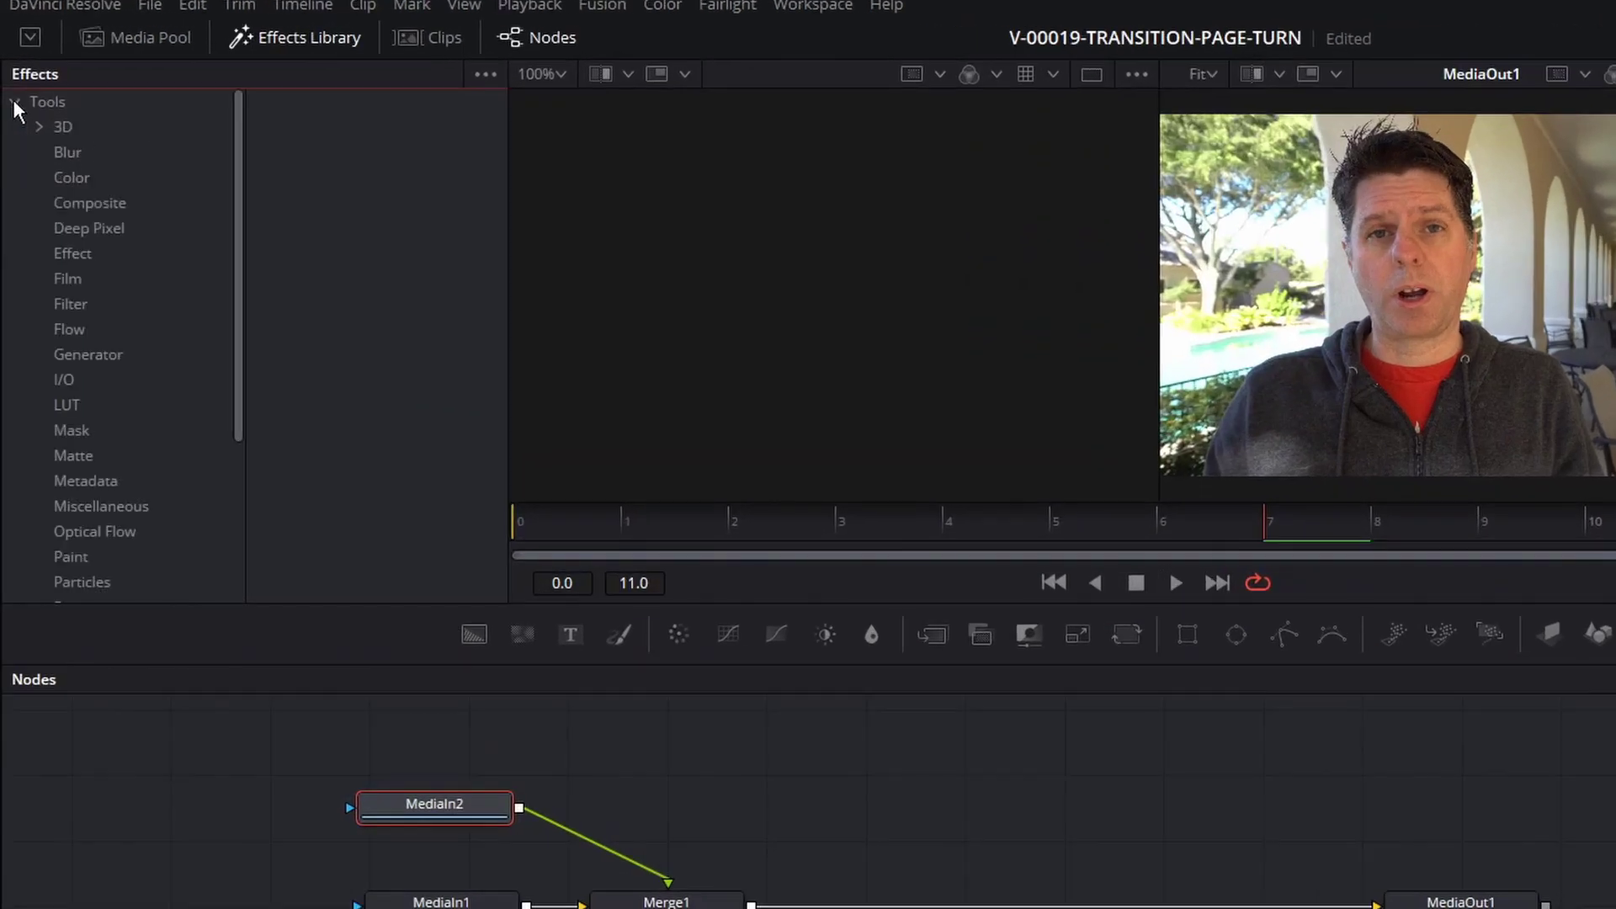
{"action": "scroll", "coordinate": [133, 421], "scroll_direction": "down", "scroll_amount": 3}
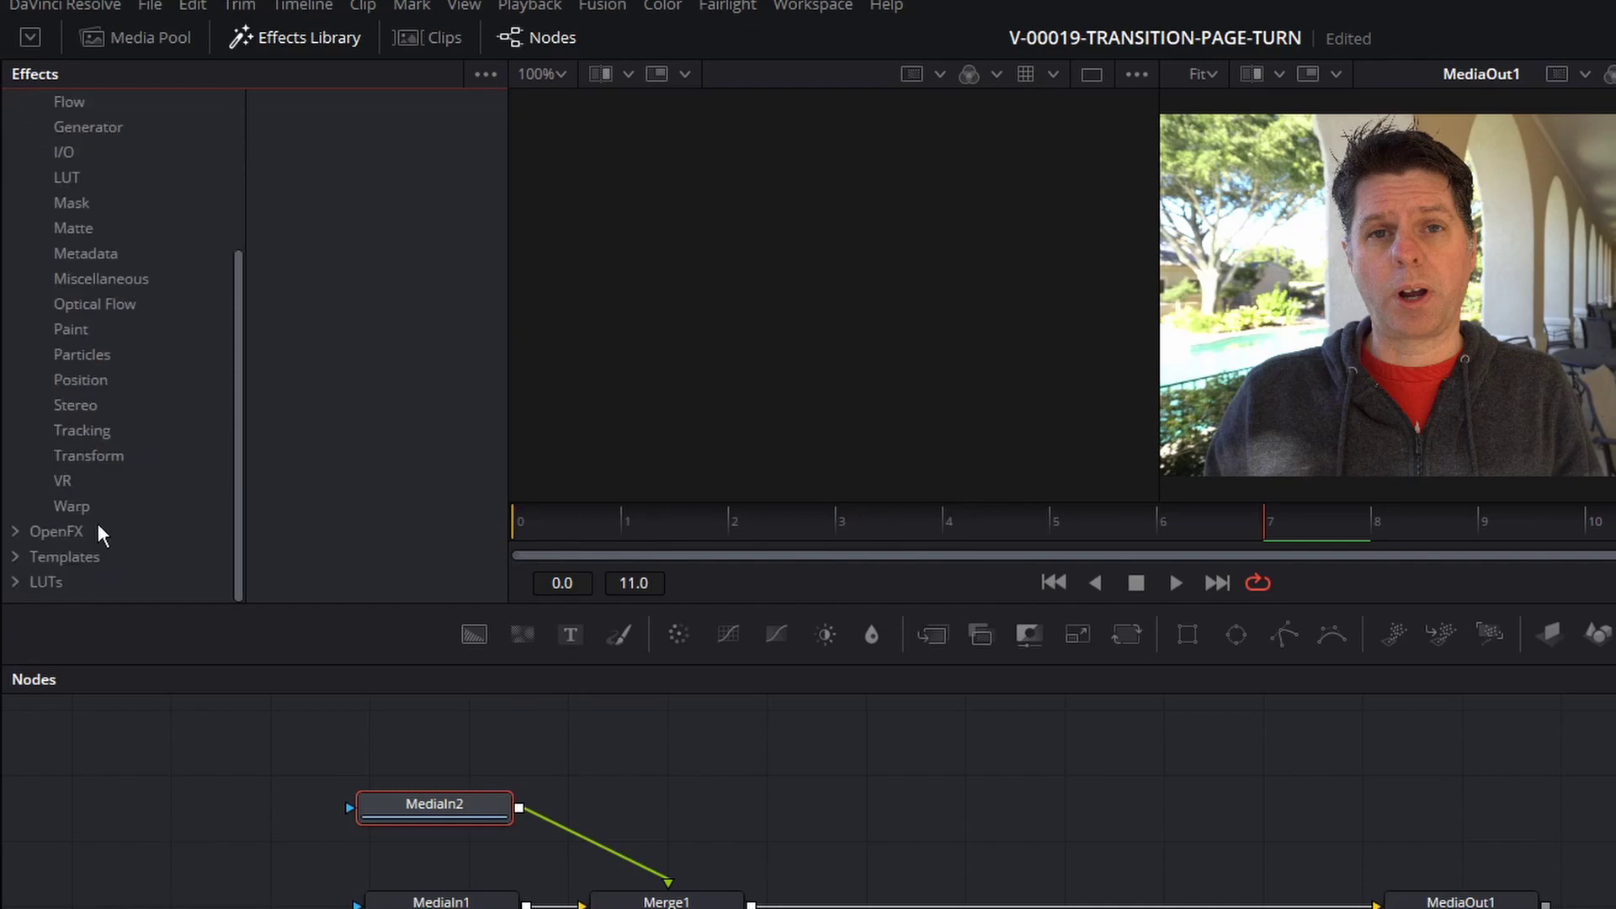
{"action": "left_click", "coordinate": [93, 505]}
{"action": "left_click", "coordinate": [347, 329]}
{"action": "left_click_drag", "start_coordinate": [598, 567], "coordinate": [661, 811]}
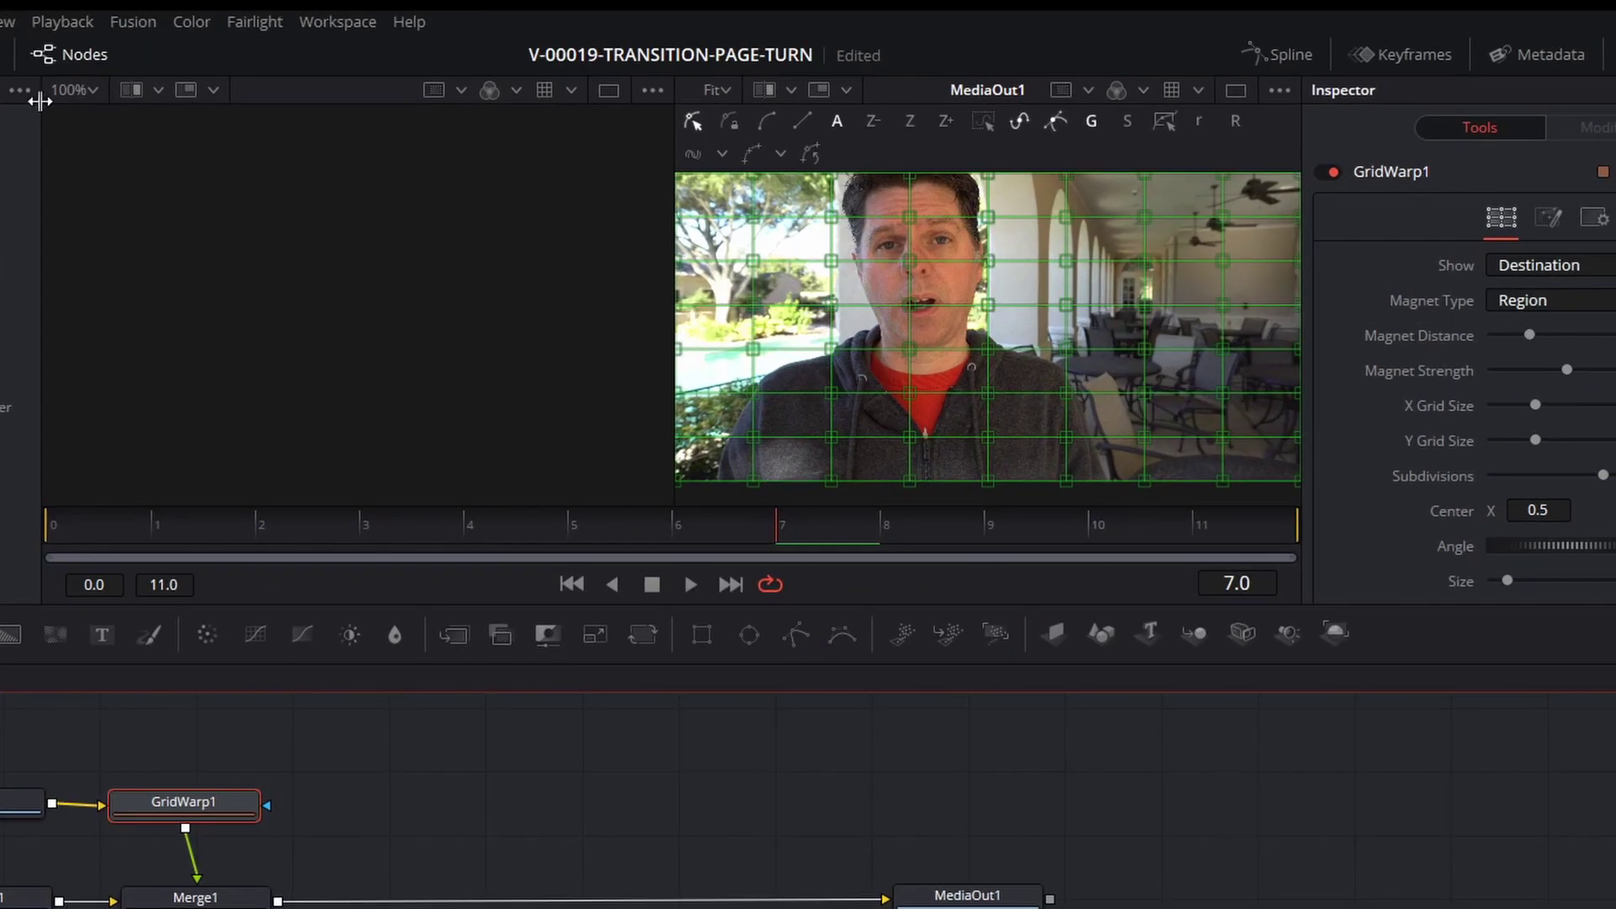
Hide the effects library and switch to a single large viewer.
{"action": "left_click", "coordinate": [4, 54]}
{"action": "mouse_move", "coordinate": [781, 370]}
{"action": "left_mouse_down"}
{"action": "mouse_move", "coordinate": [775, 354]}
{"action": "mouse_move", "coordinate": [683, 371]}
{"action": "mouse_move", "coordinate": [770, 296]}
{"action": "mouse_move", "coordinate": [781, 259]}
{"action": "mouse_move", "coordinate": [812, 261]}
{"action": "mouse_move", "coordinate": [874, 332]}
{"action": "left_mouse_up"}
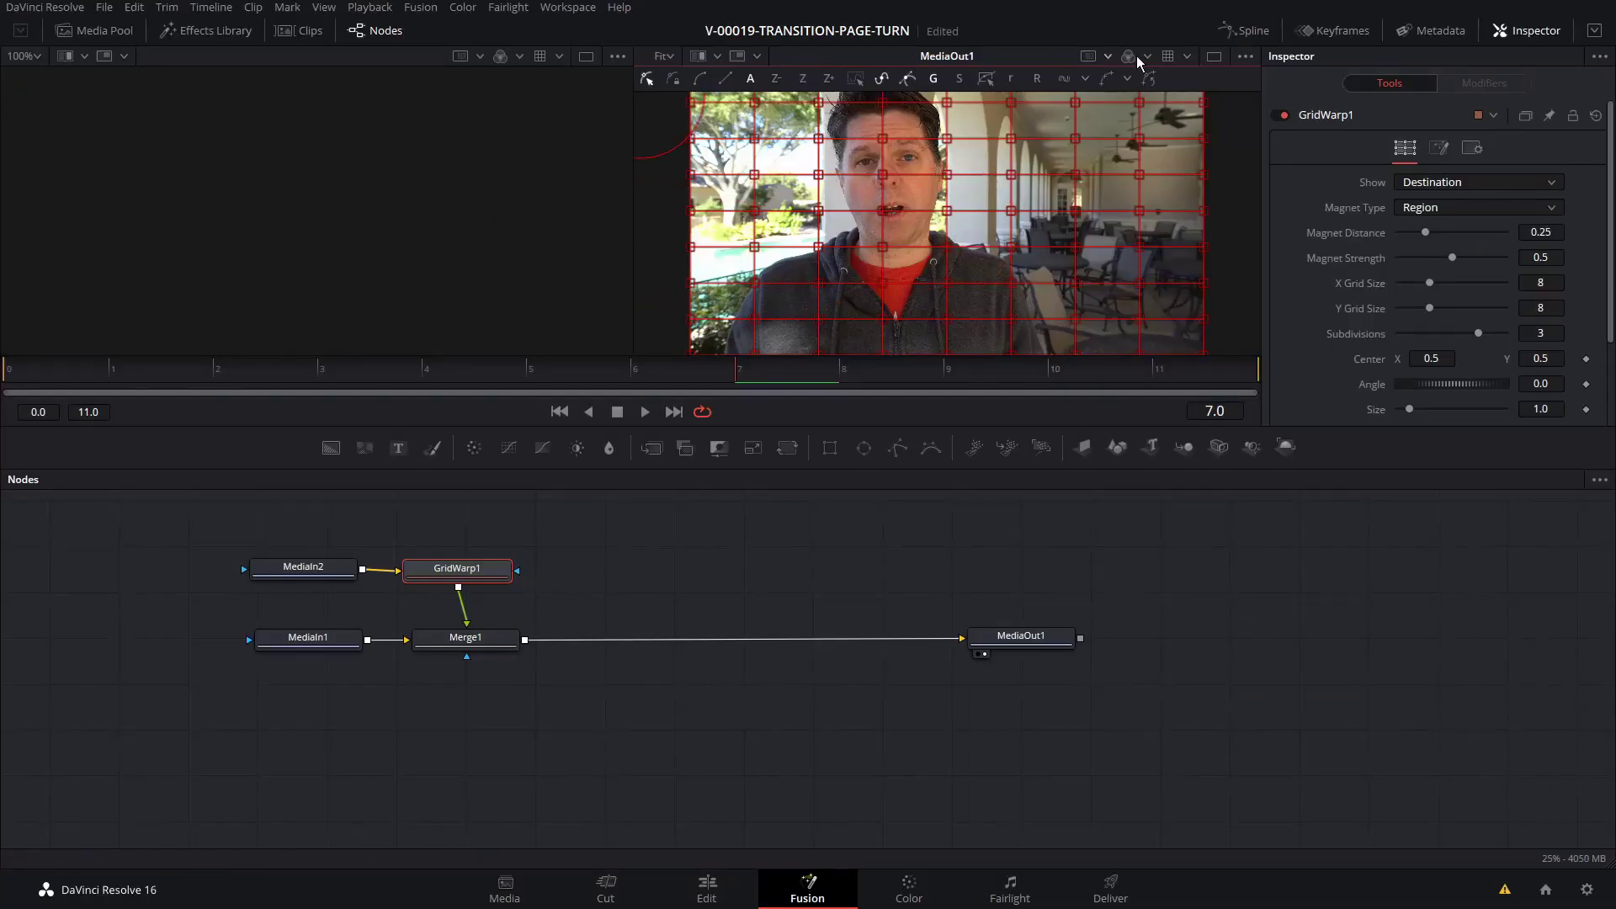
{"action": "left_click", "coordinate": [1214, 55]}
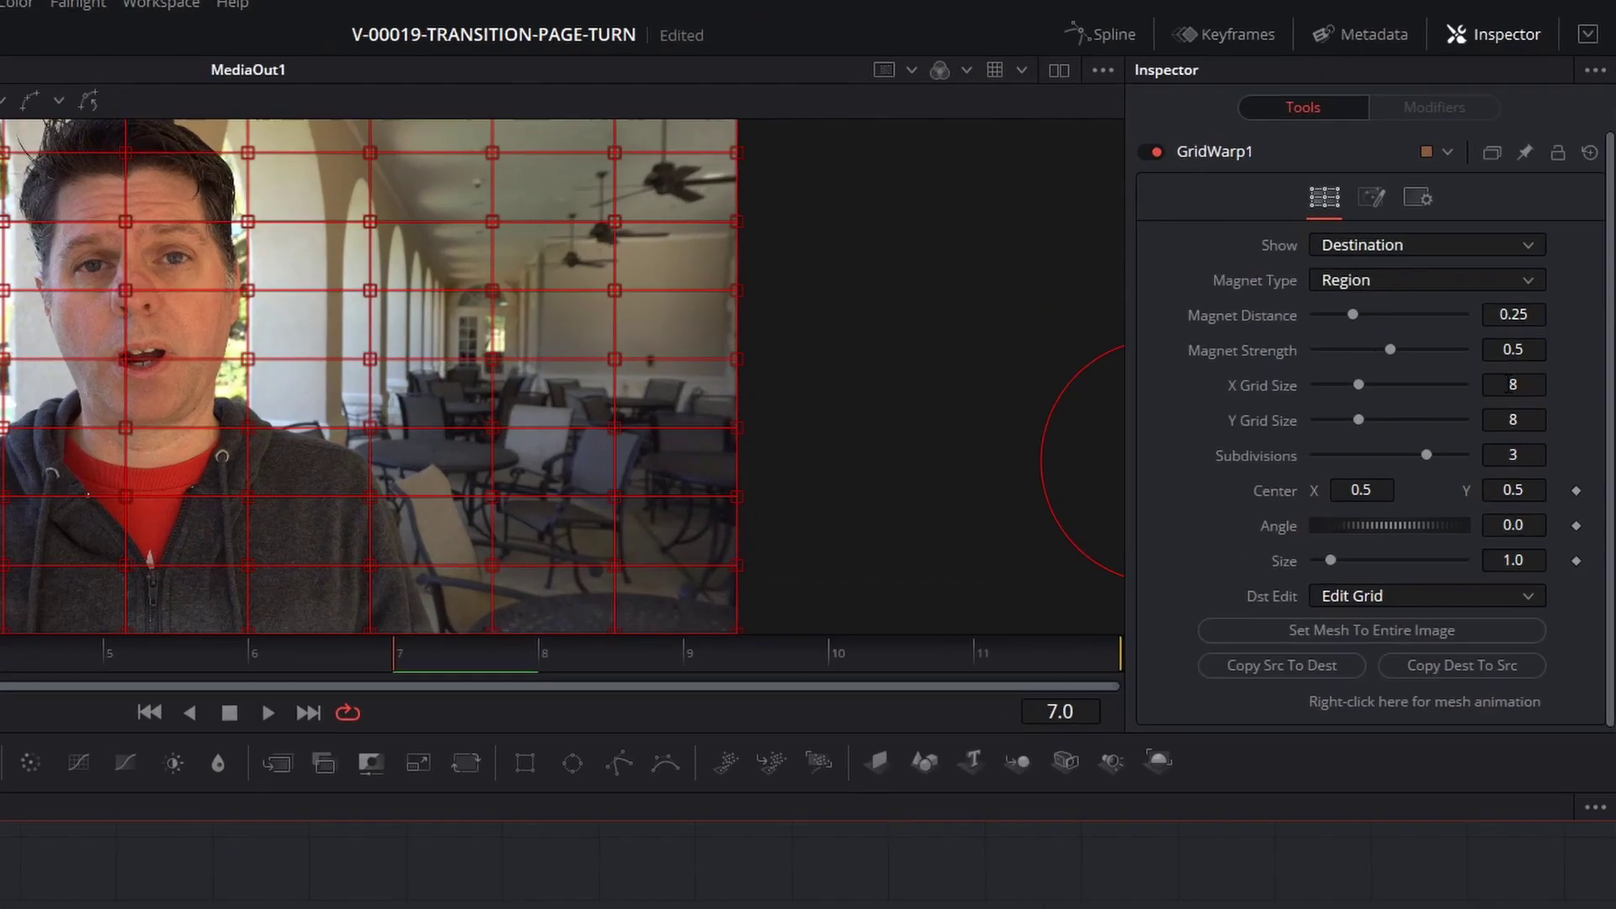
Set the Grid Warp's X Grid Size to 2 and Y Grid Size to 1.
{"action": "left_click", "coordinate": [1549, 283]}
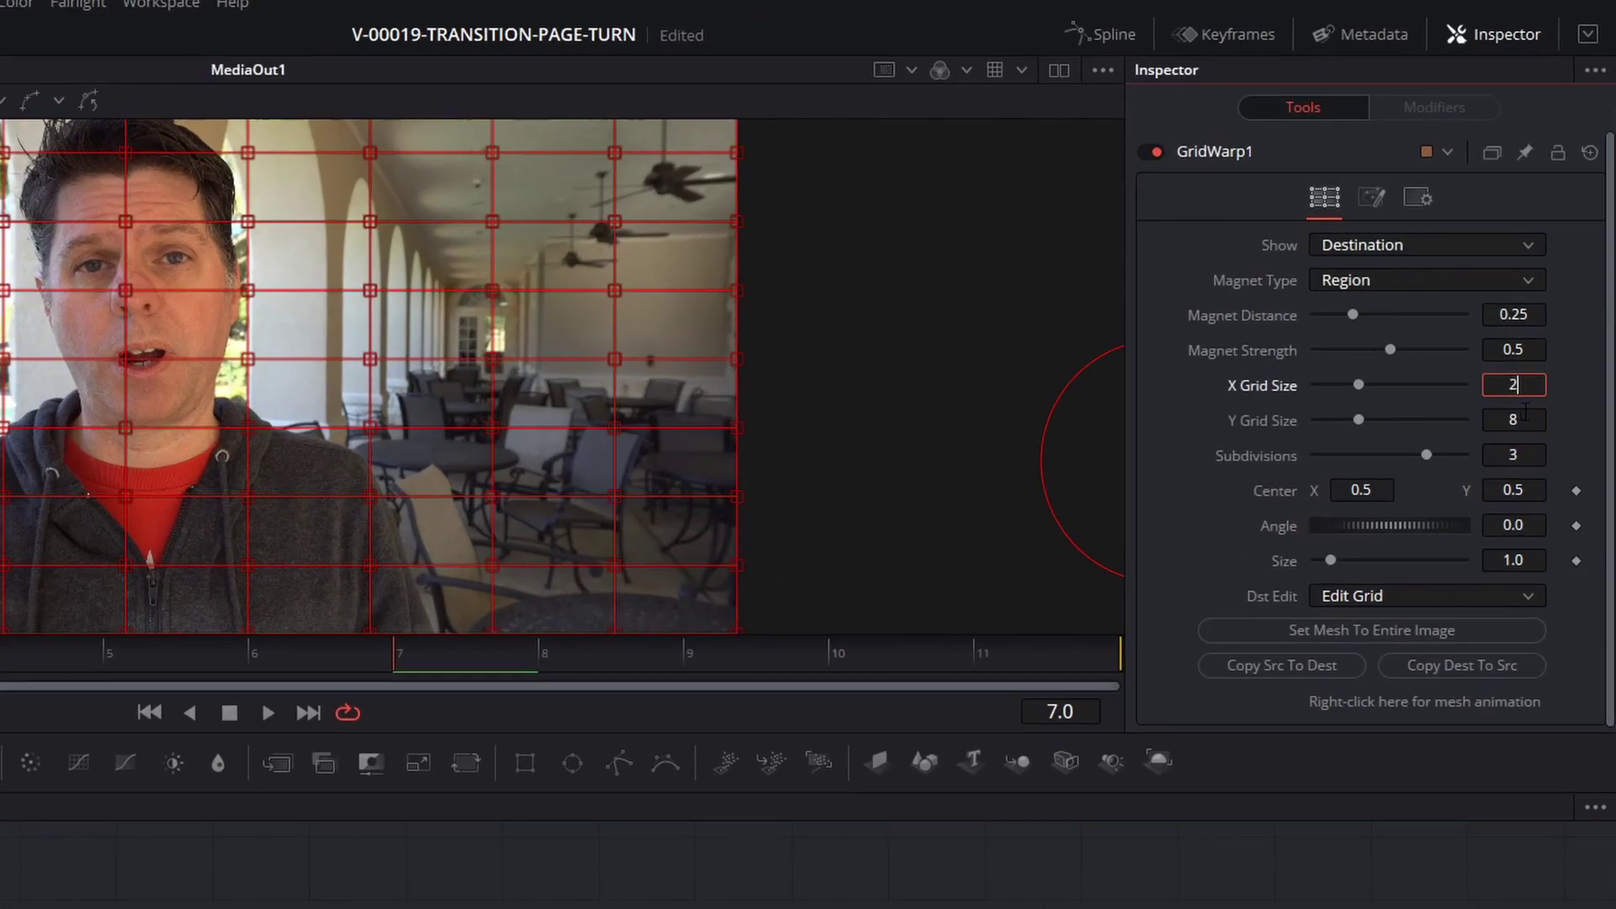
{"action": "type", "text": "2"}
{"action": "left_click", "coordinate": [1524, 415]}
{"action": "type", "text": "1"}
{"action": "key", "text": "Return"}
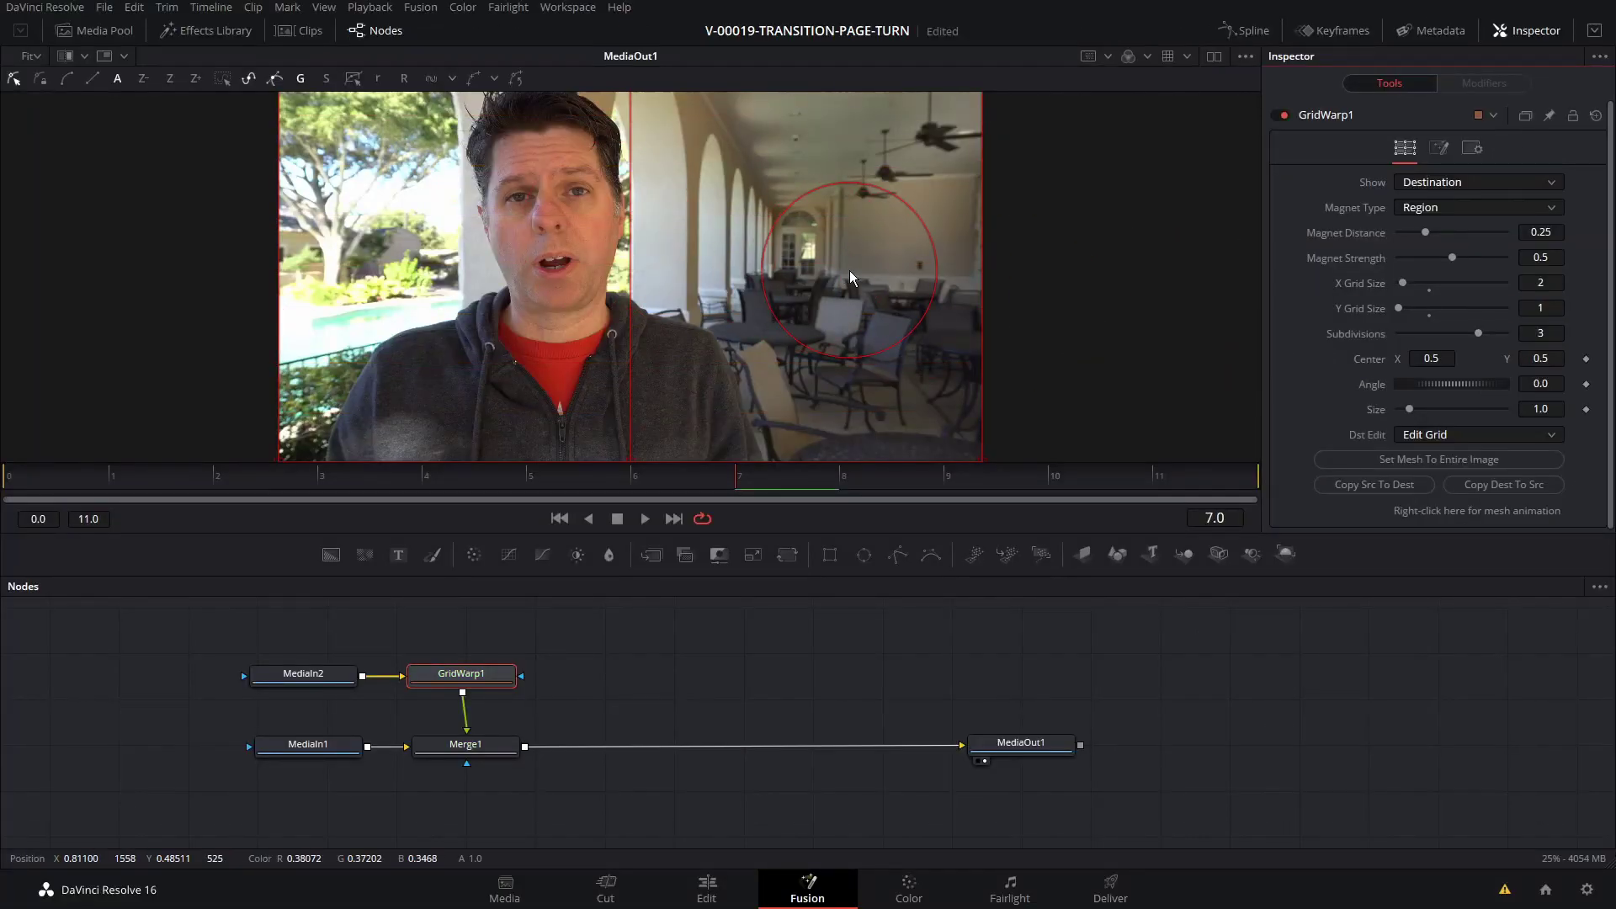
{"action": "scroll", "coordinate": [850, 270], "scroll_direction": "down", "scroll_amount": 1}
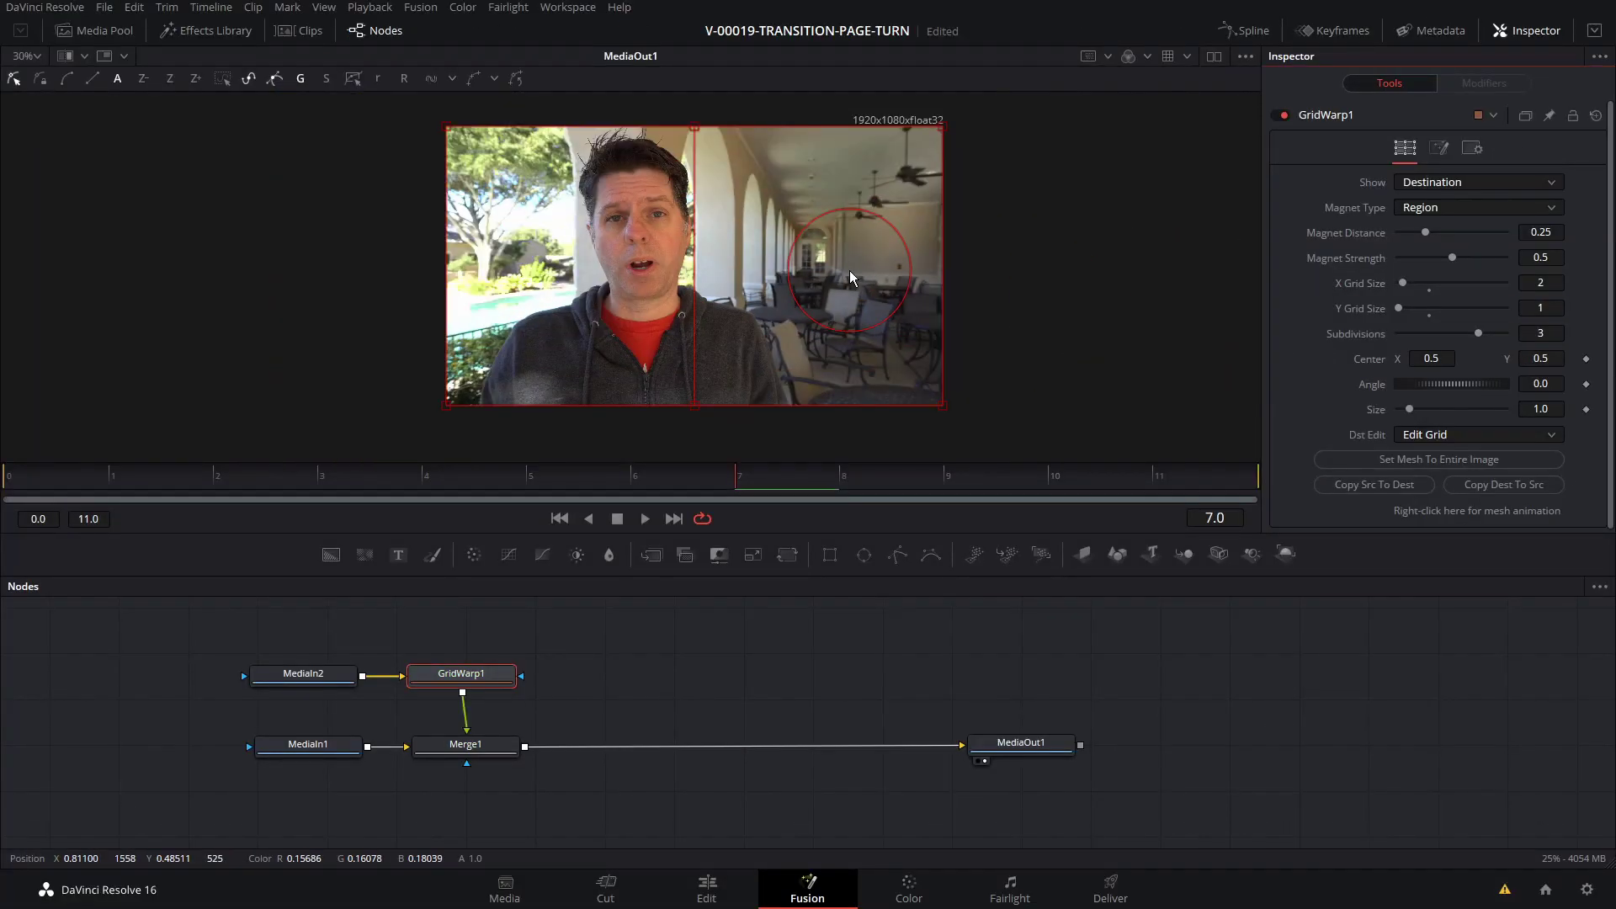
{"action": "mouse_move", "coordinate": [945, 128]}
{"action": "left_mouse_down"}
{"action": "mouse_move", "coordinate": [884, 147]}
{"action": "mouse_move", "coordinate": [829, 209]}
{"action": "mouse_move", "coordinate": [897, 212]}
{"action": "mouse_move", "coordinate": [838, 202]}
{"action": "left_mouse_up"}
{"action": "key", "text": "ctrl+z"}
{"action": "key", "text": "ctrl+z"}
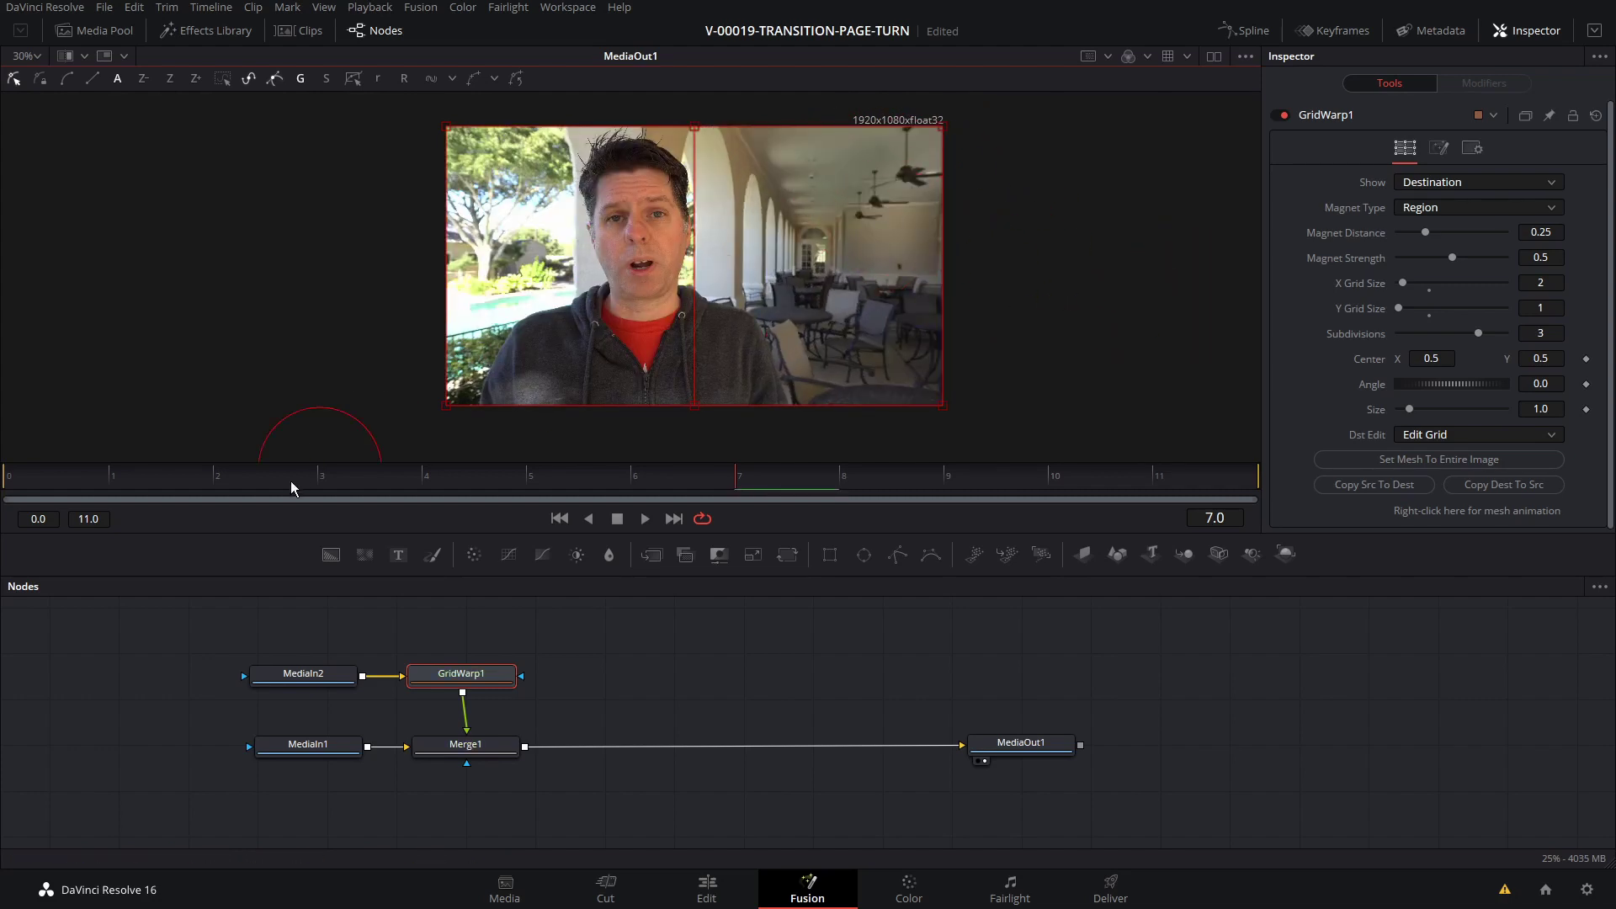
Go to frame 0 and turn on mesh animation for the Grid Warp with Animate.
{"action": "left_click", "coordinate": [28, 483]}
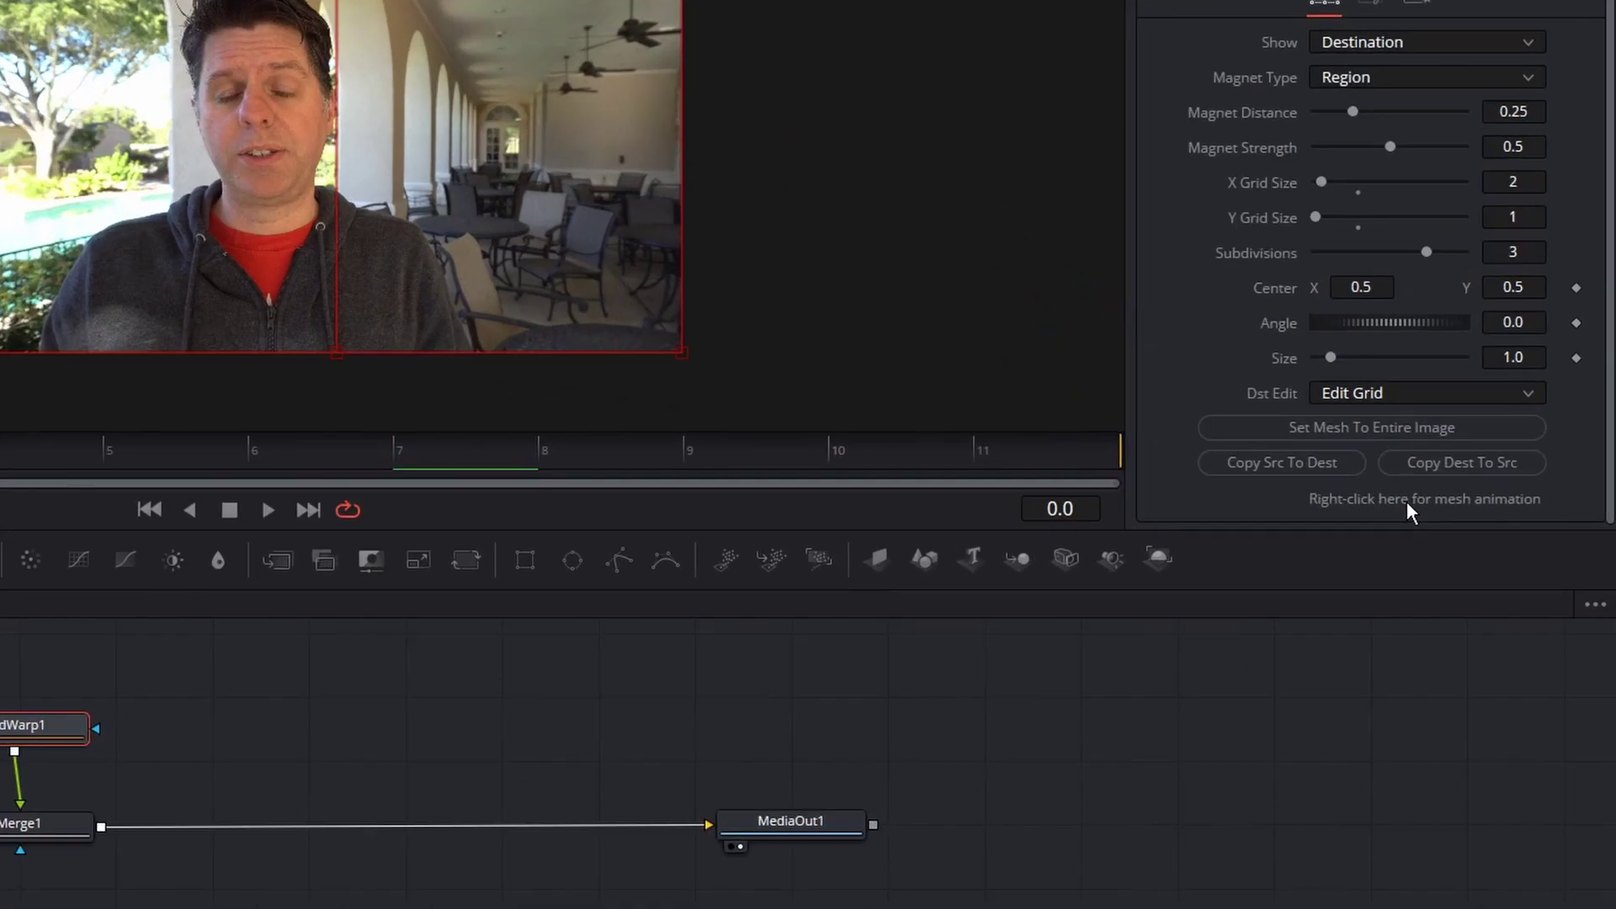
{"action": "right_click", "coordinate": [1463, 515]}
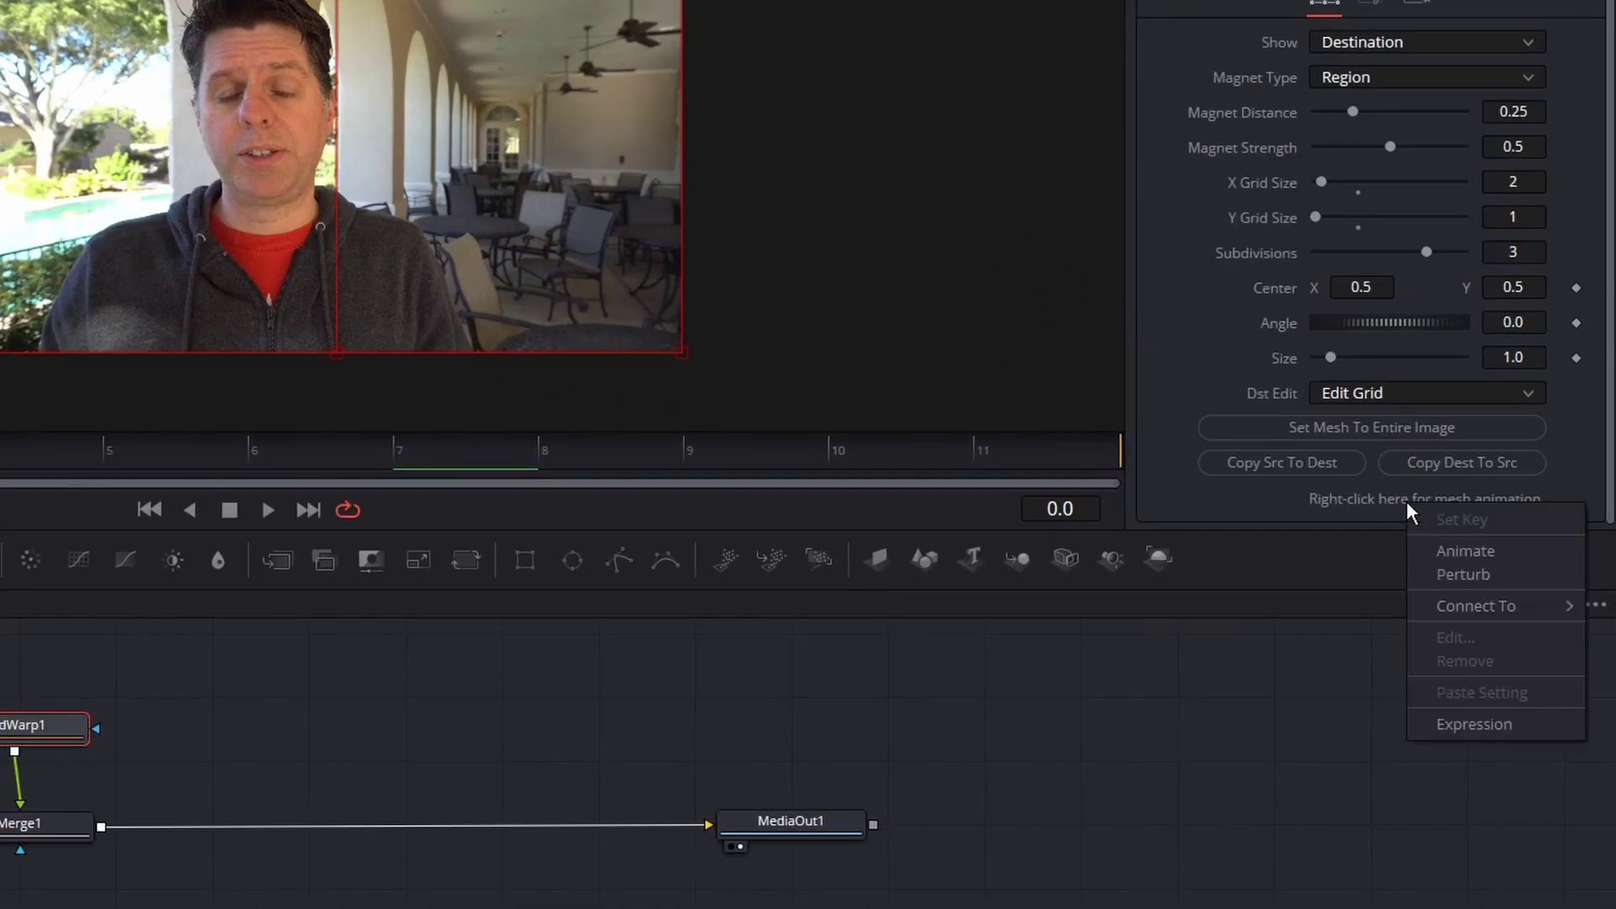
{"action": "left_click", "coordinate": [1446, 550]}
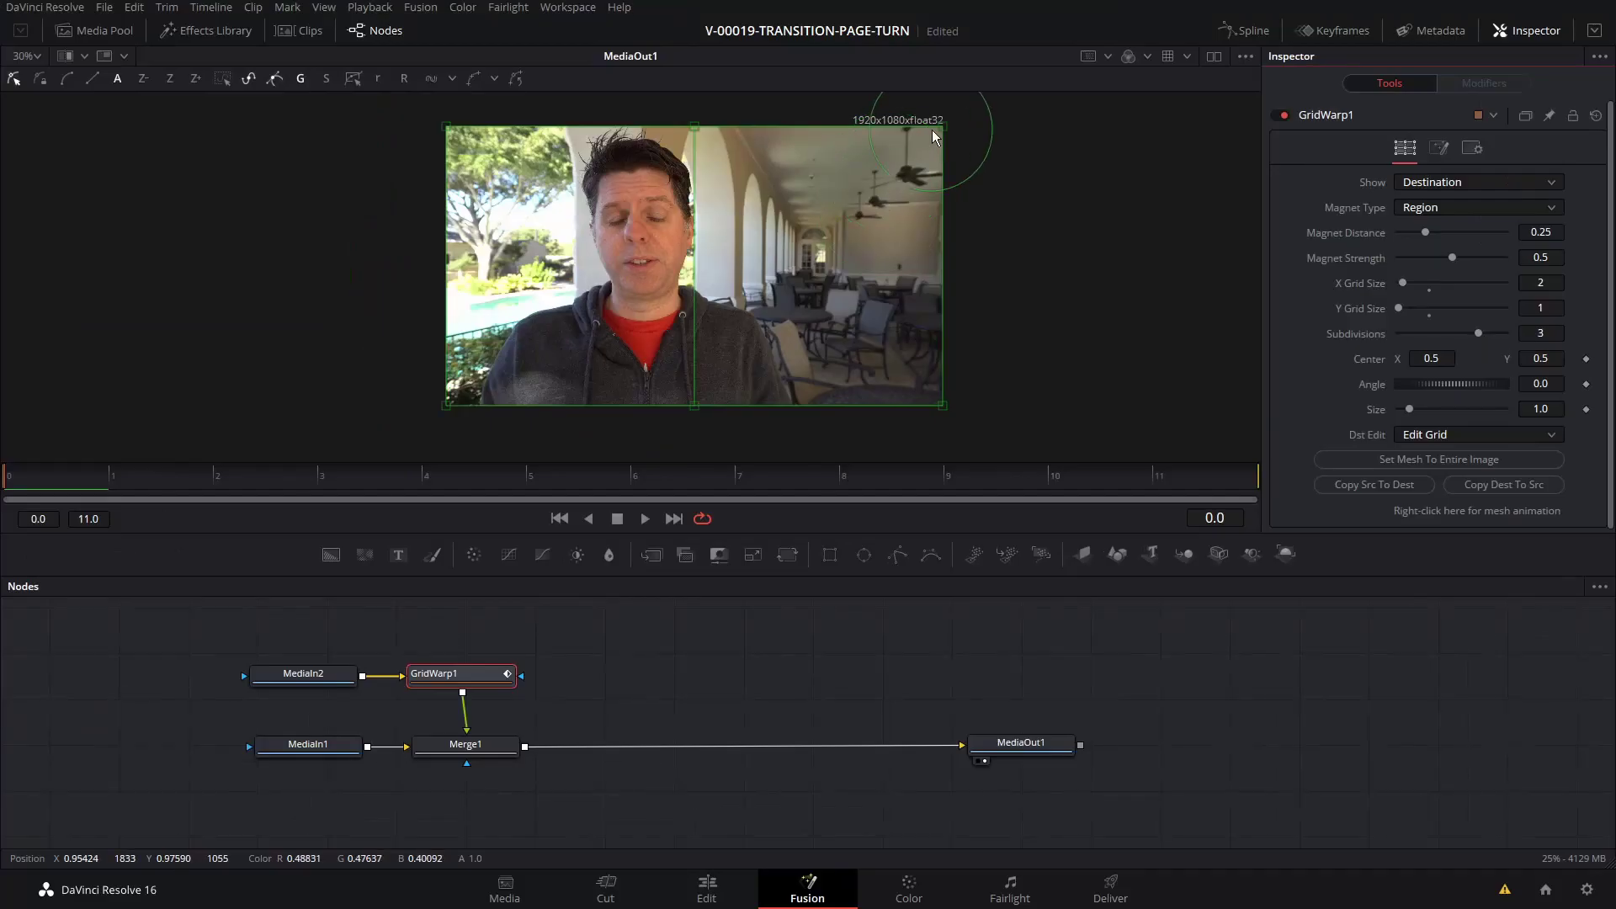
Shape the Grid Warp mesh at frame 6 by pulling both right corners to the image's middle, beyond its top and bottom edges.
{"action": "left_click_drag", "start_coordinate": [942, 127], "coordinate": [863, 181]}
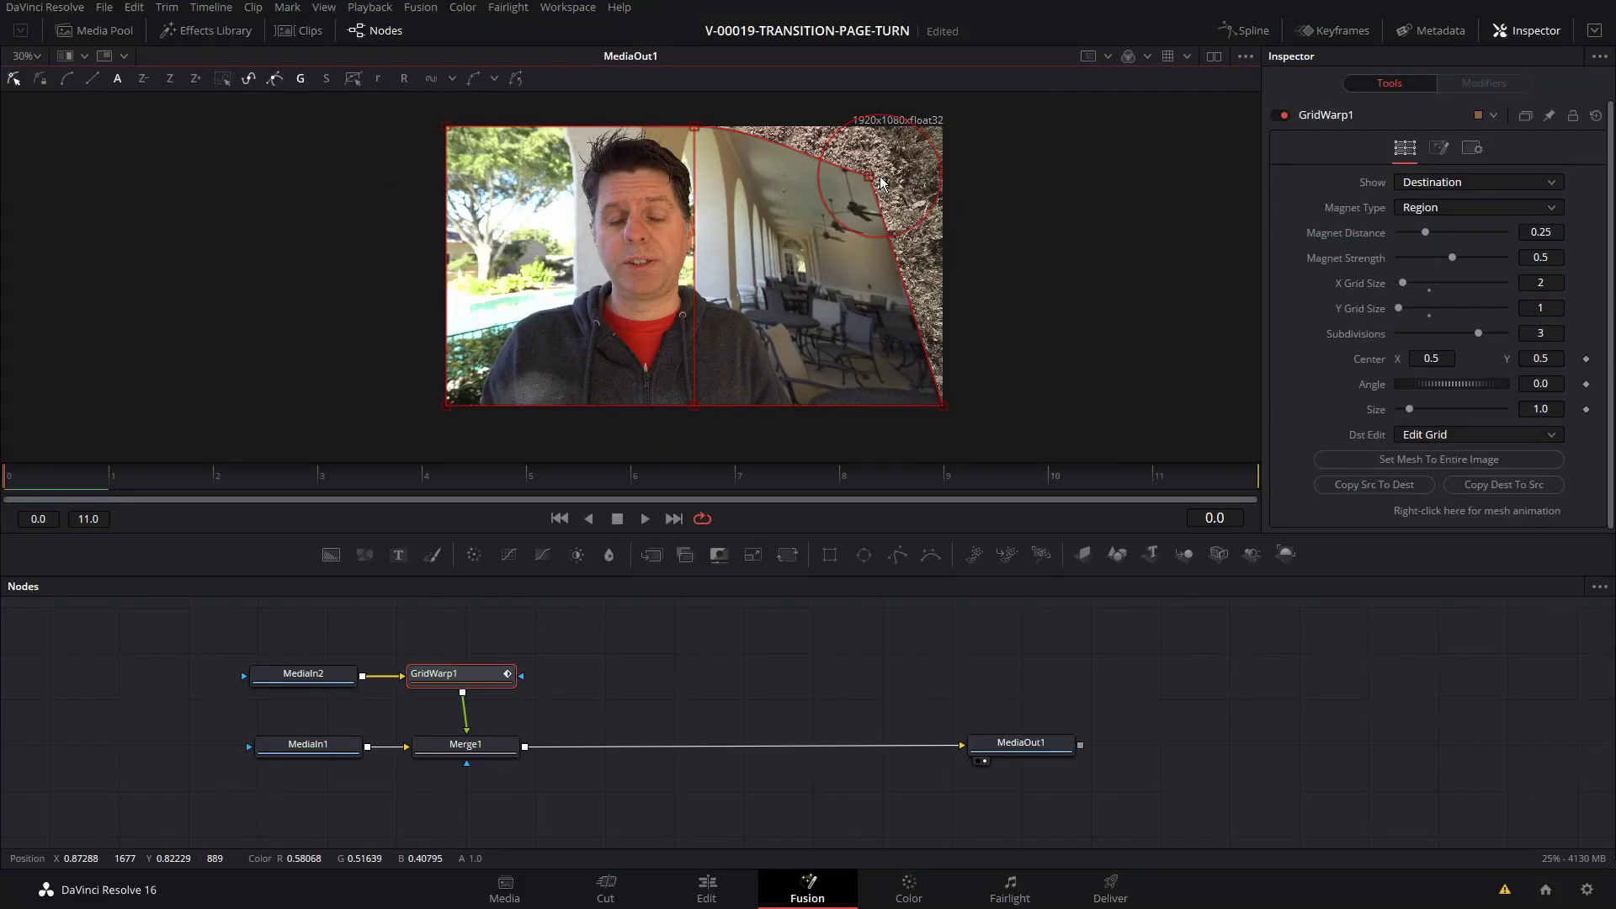
{"action": "key", "text": "ctrl+z"}
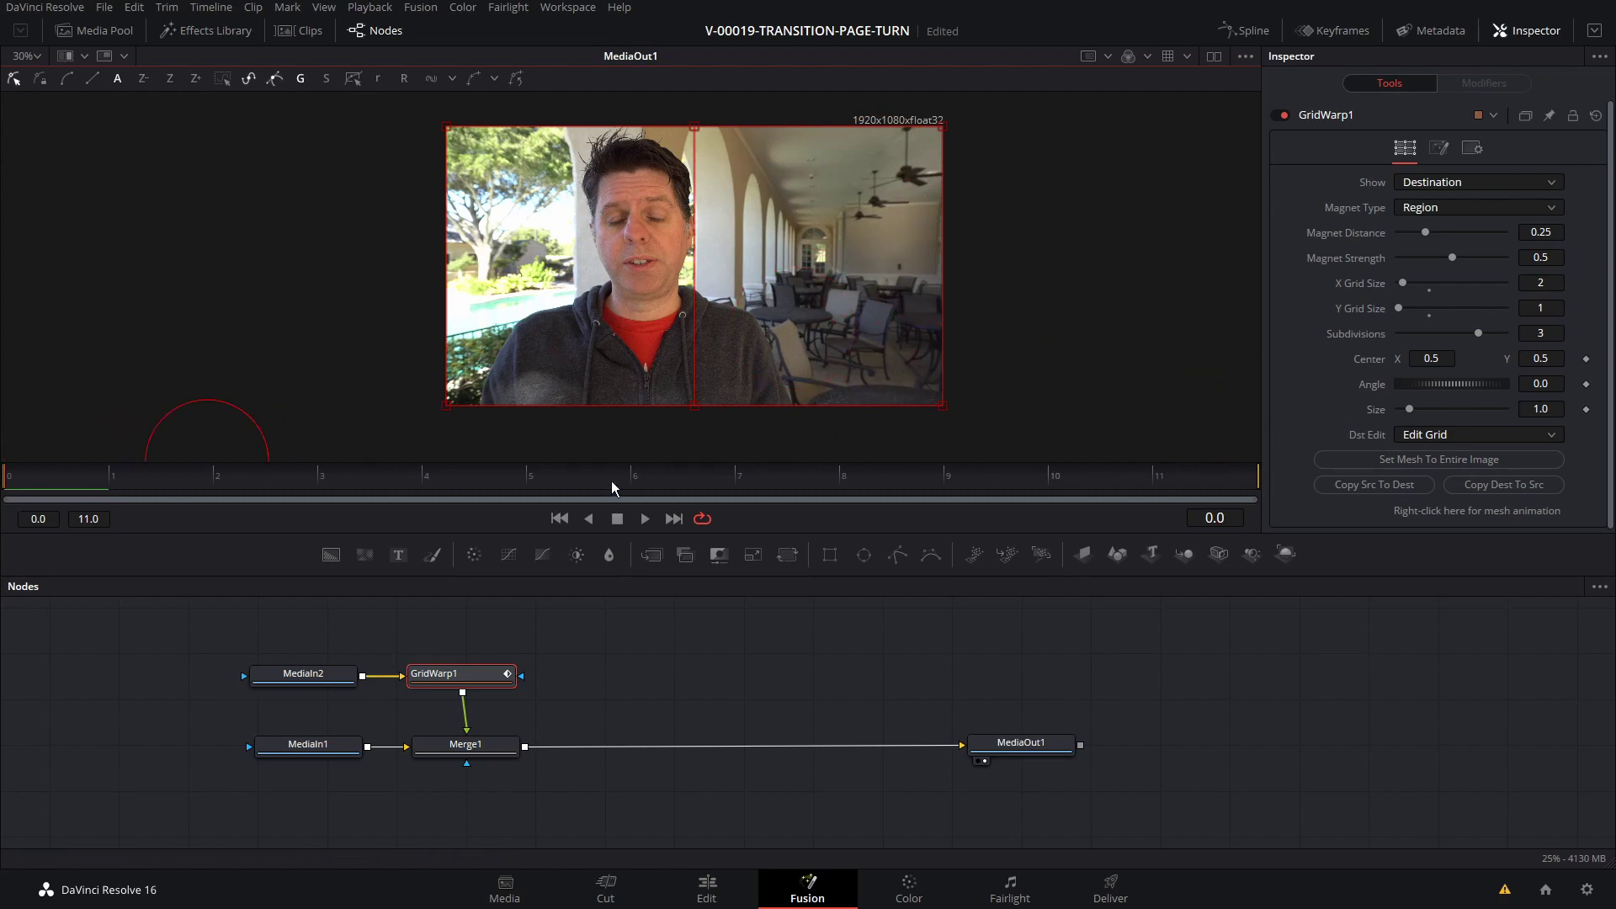
{"action": "left_click", "coordinate": [640, 488]}
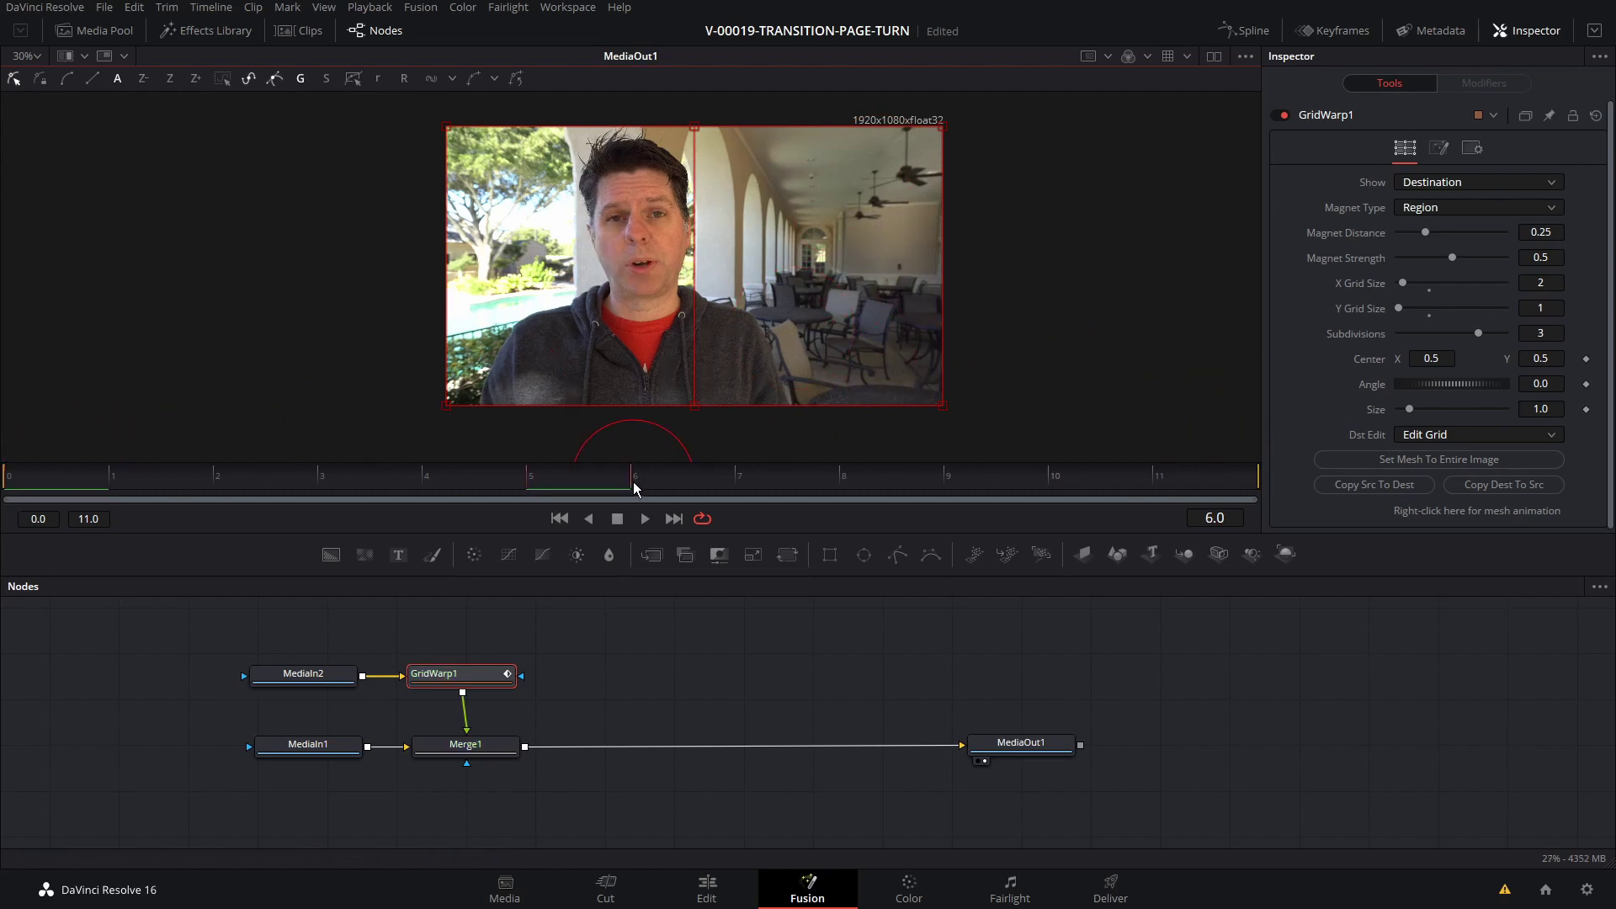
{"action": "left_click_drag", "start_coordinate": [944, 407], "coordinate": [664, 456]}
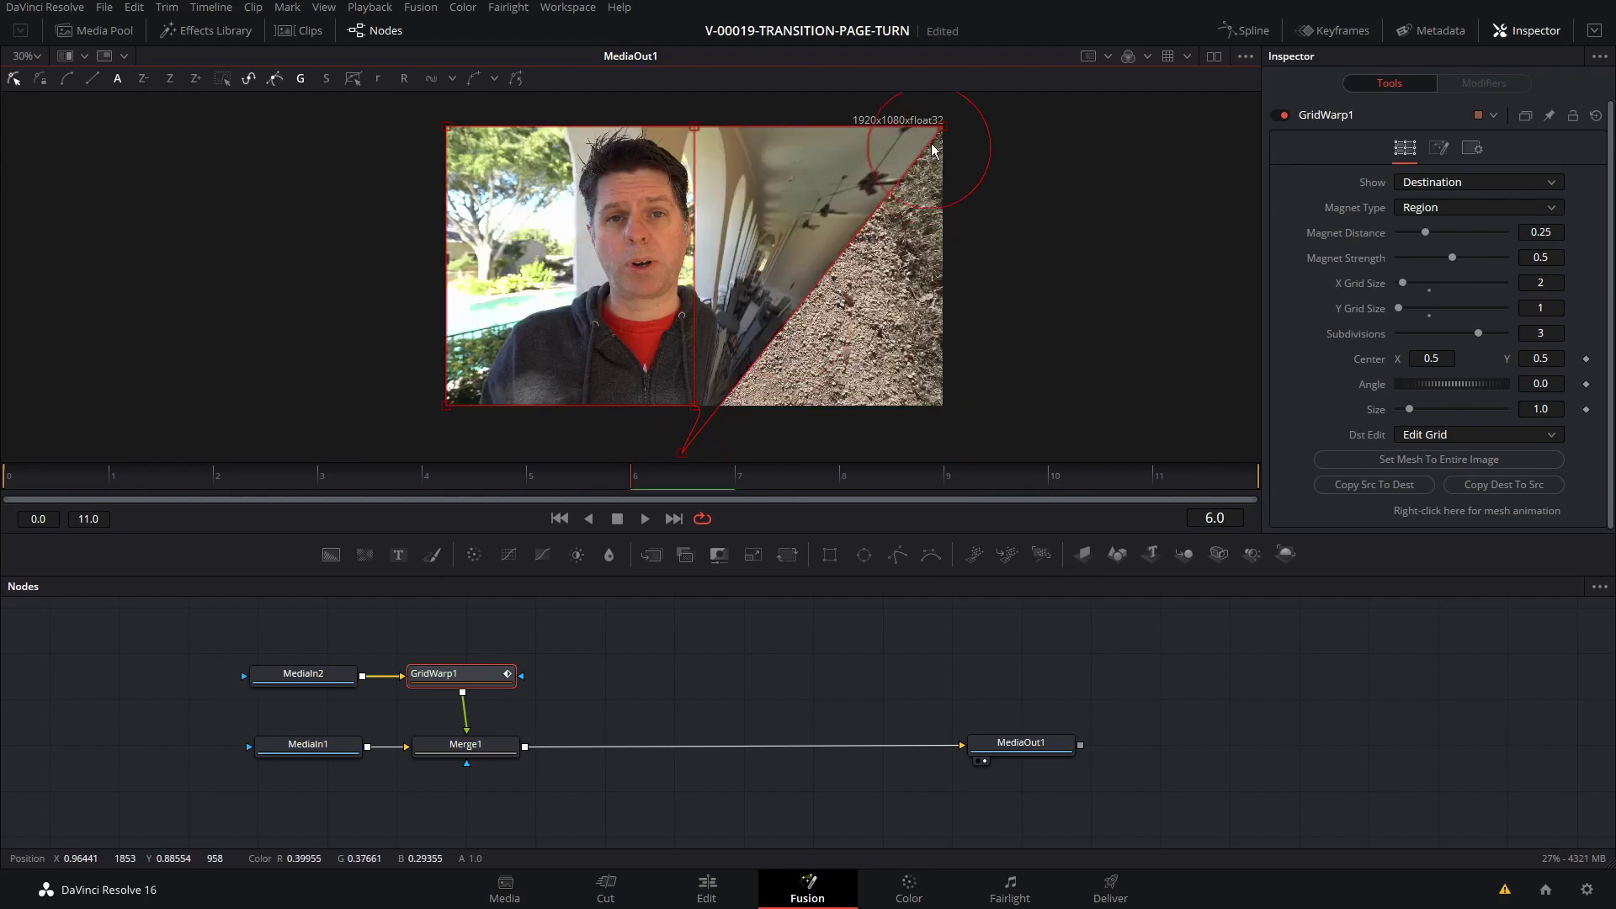
{"action": "left_click_drag", "start_coordinate": [937, 126], "coordinate": [669, 59]}
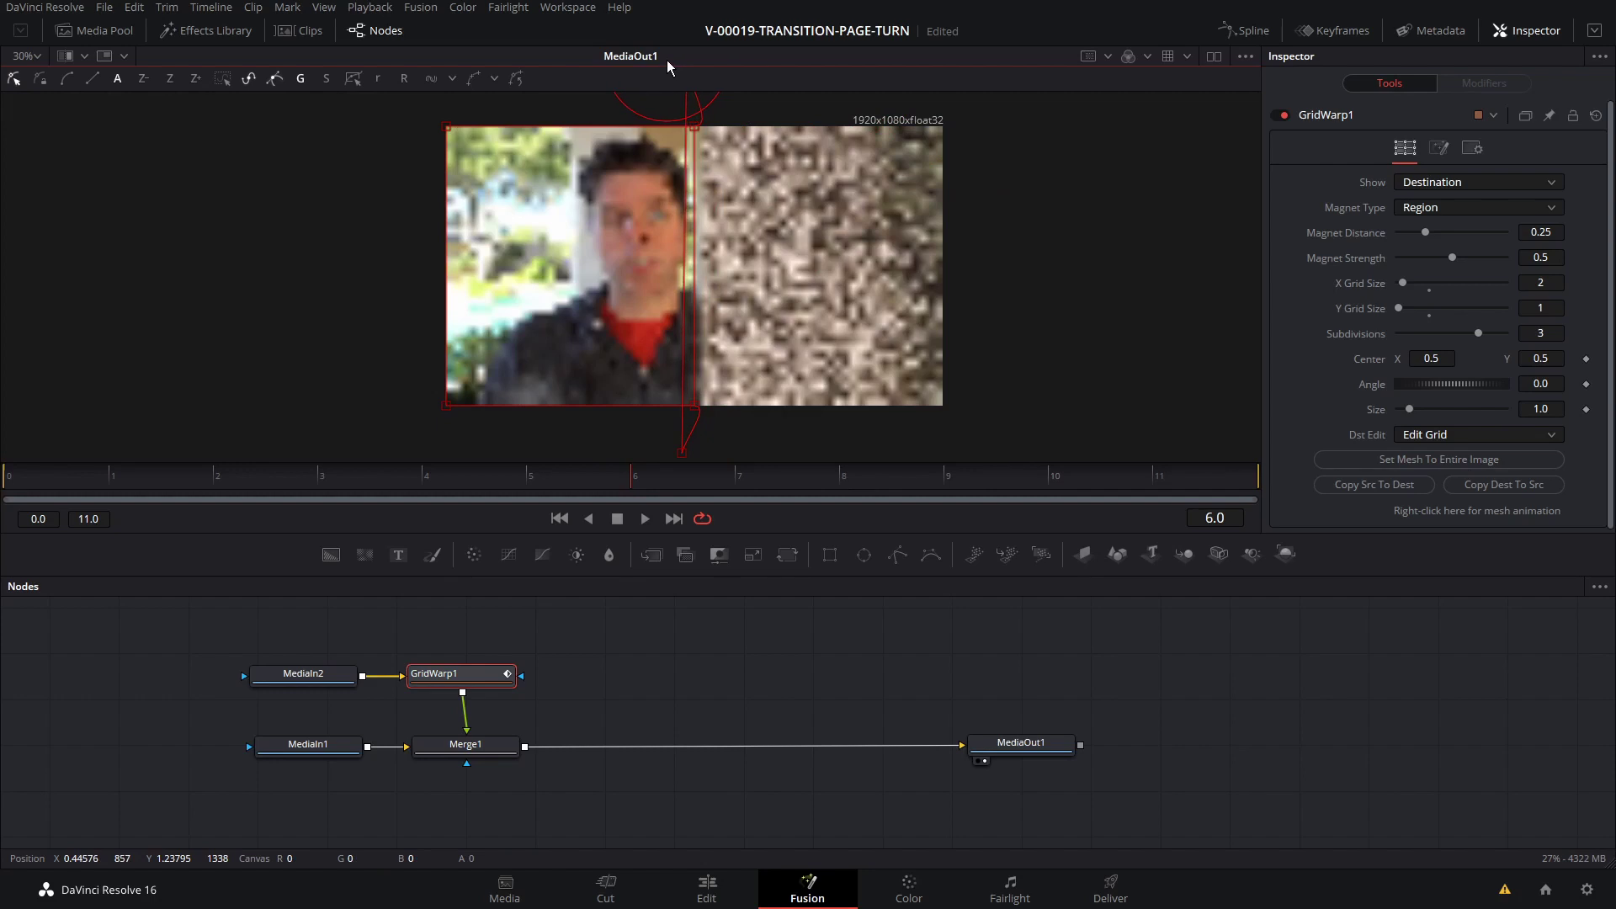
Play the Grid Warp animation from frame 0 to check the page turn.
{"action": "left_click", "coordinate": [40, 484]}
{"action": "key", "text": "space"}
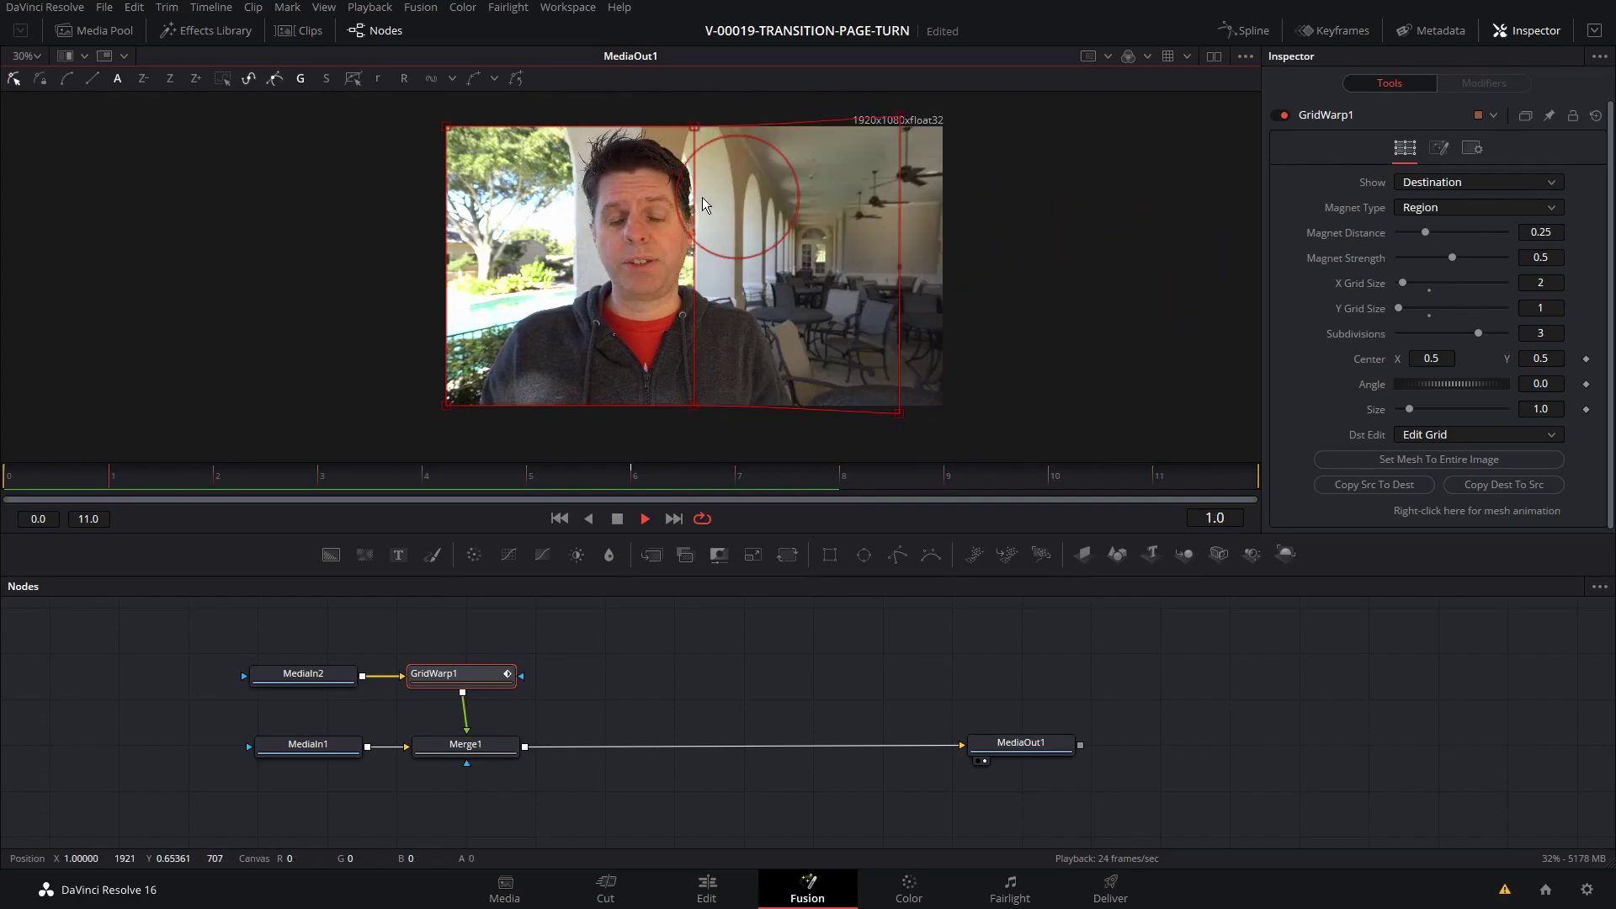
{"action": "key", "text": "space"}
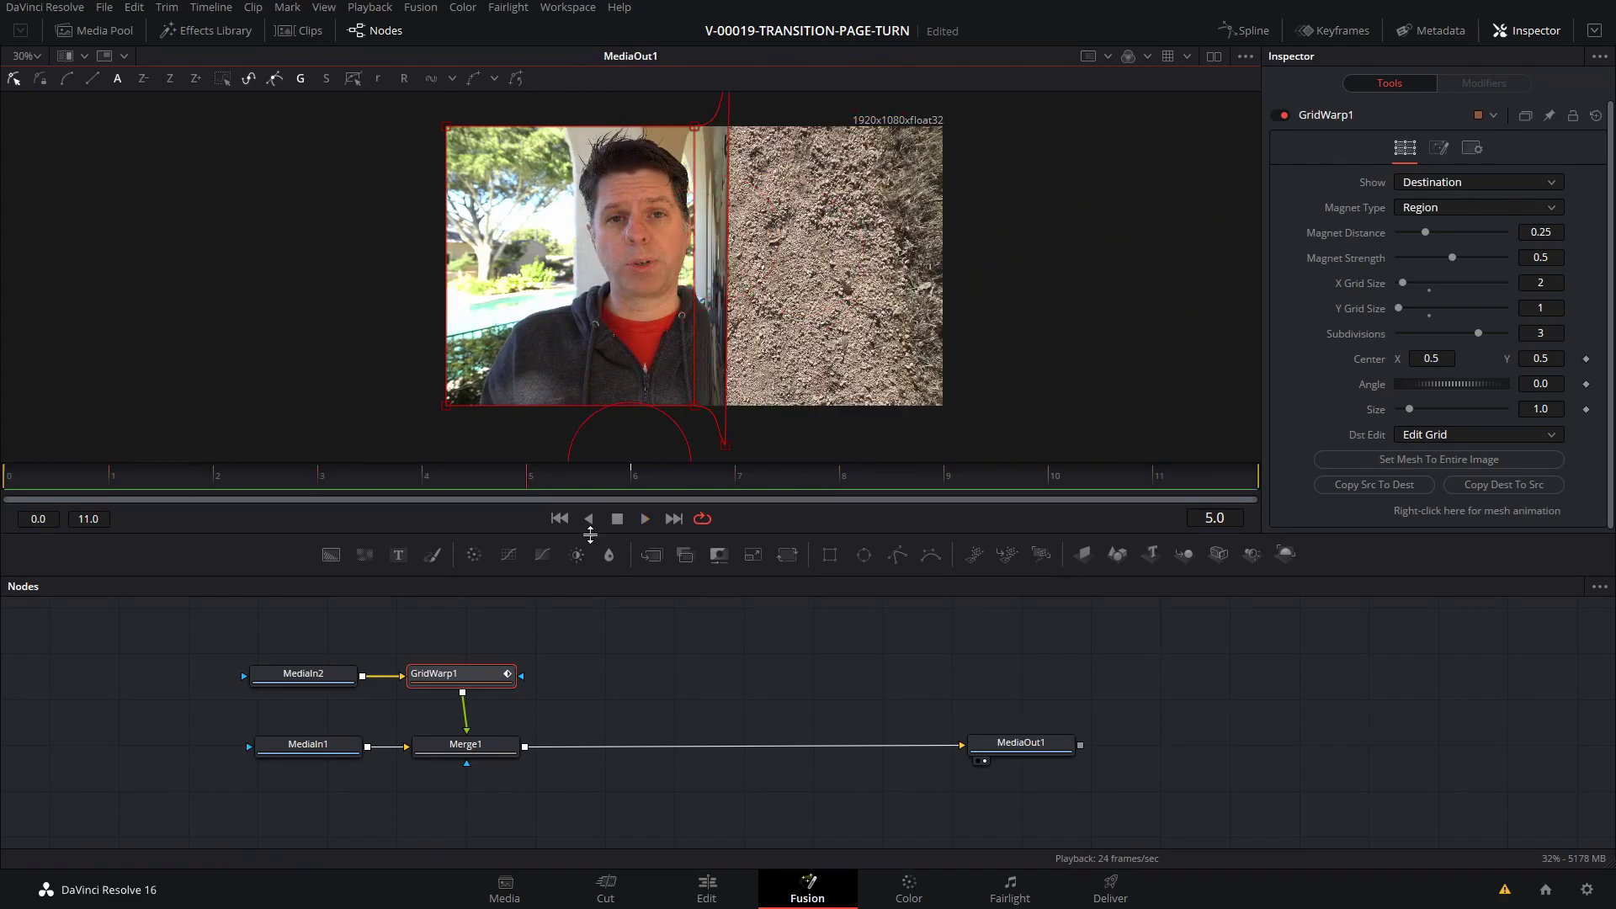
Replace the Grid Warp node with a DVE node from the Transform tools, placed between MediaIn2 and Merge1.
{"action": "left_click_drag", "start_coordinate": [472, 673], "coordinate": [477, 677]}
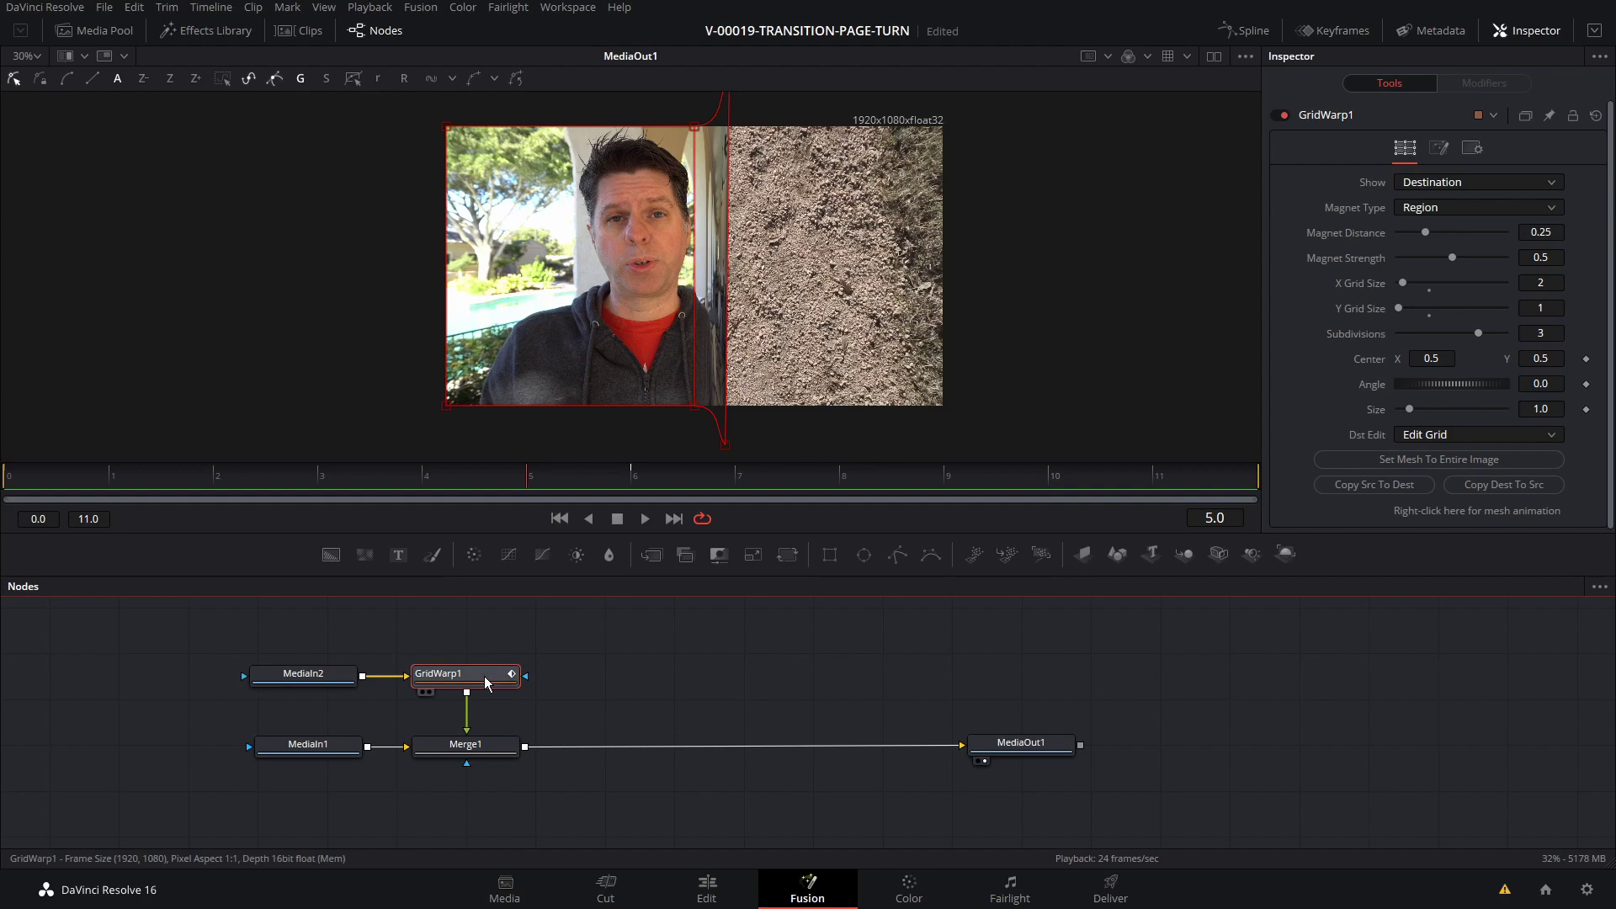
{"action": "key", "text": "Delete"}
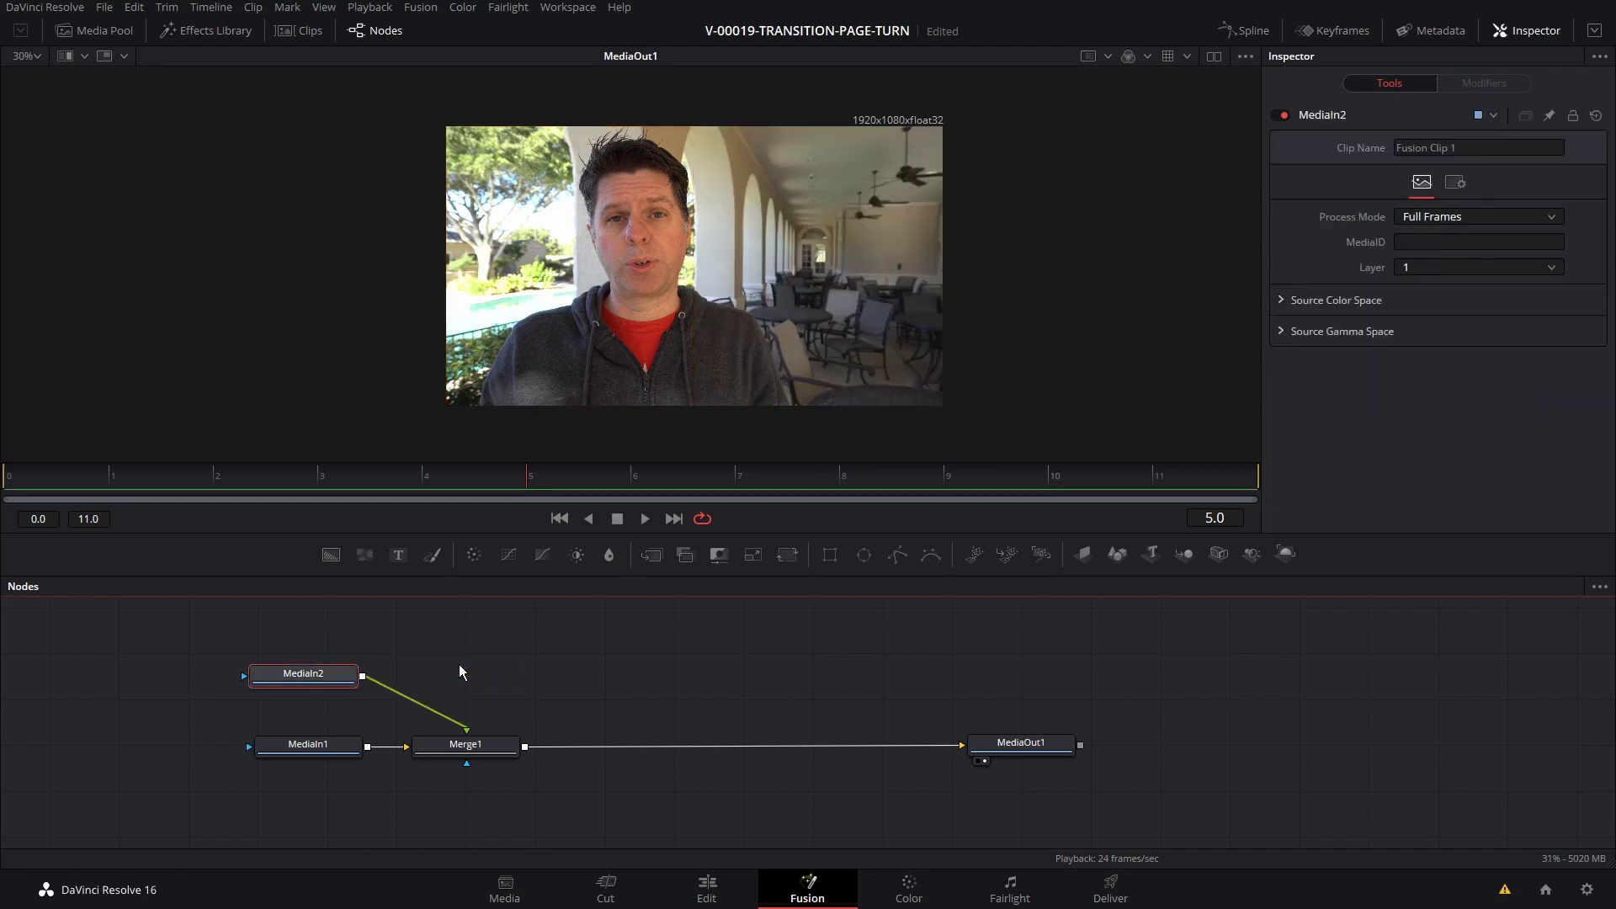
{"action": "left_click", "coordinate": [236, 35]}
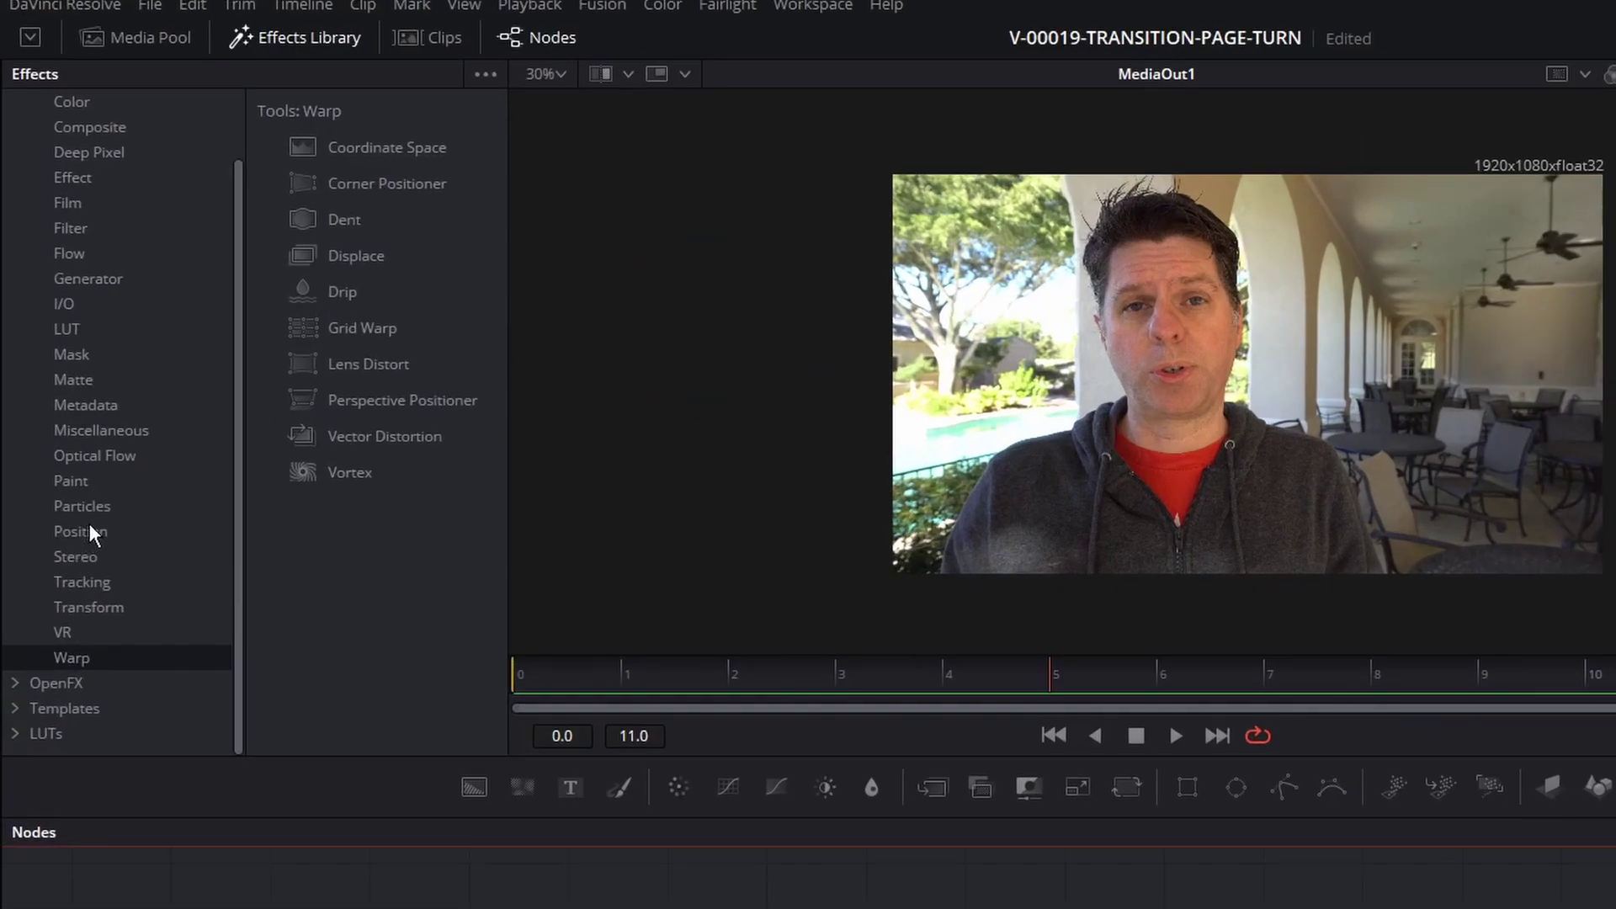
{"action": "left_click", "coordinate": [94, 608]}
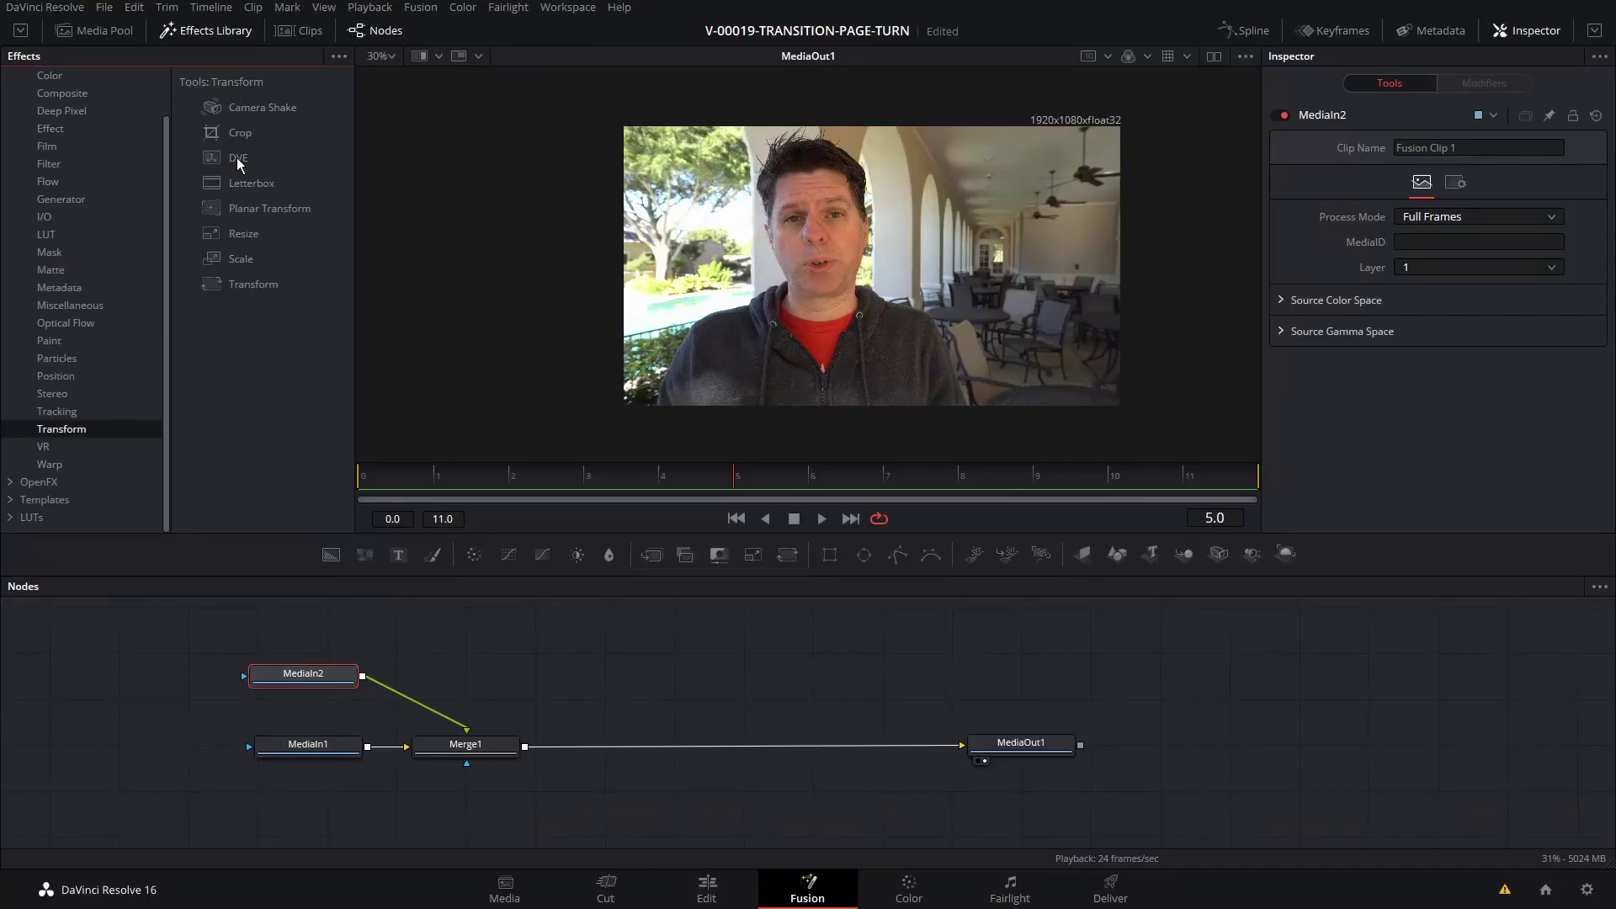
{"action": "left_click", "coordinate": [236, 158]}
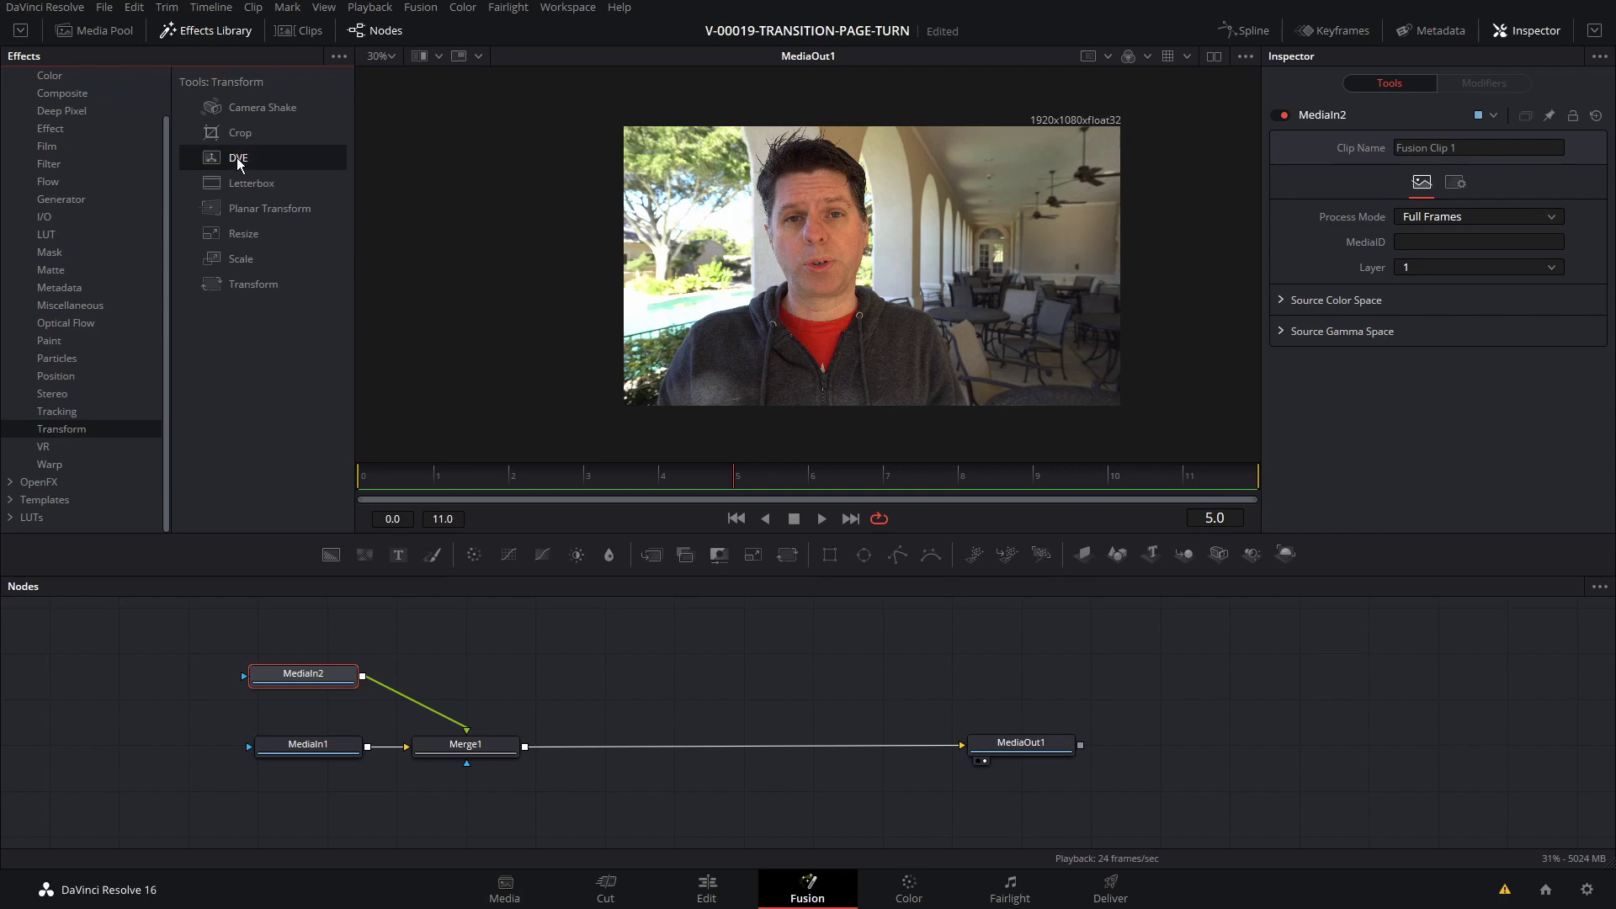
{"action": "left_click_drag", "start_coordinate": [439, 519], "coordinate": [472, 684]}
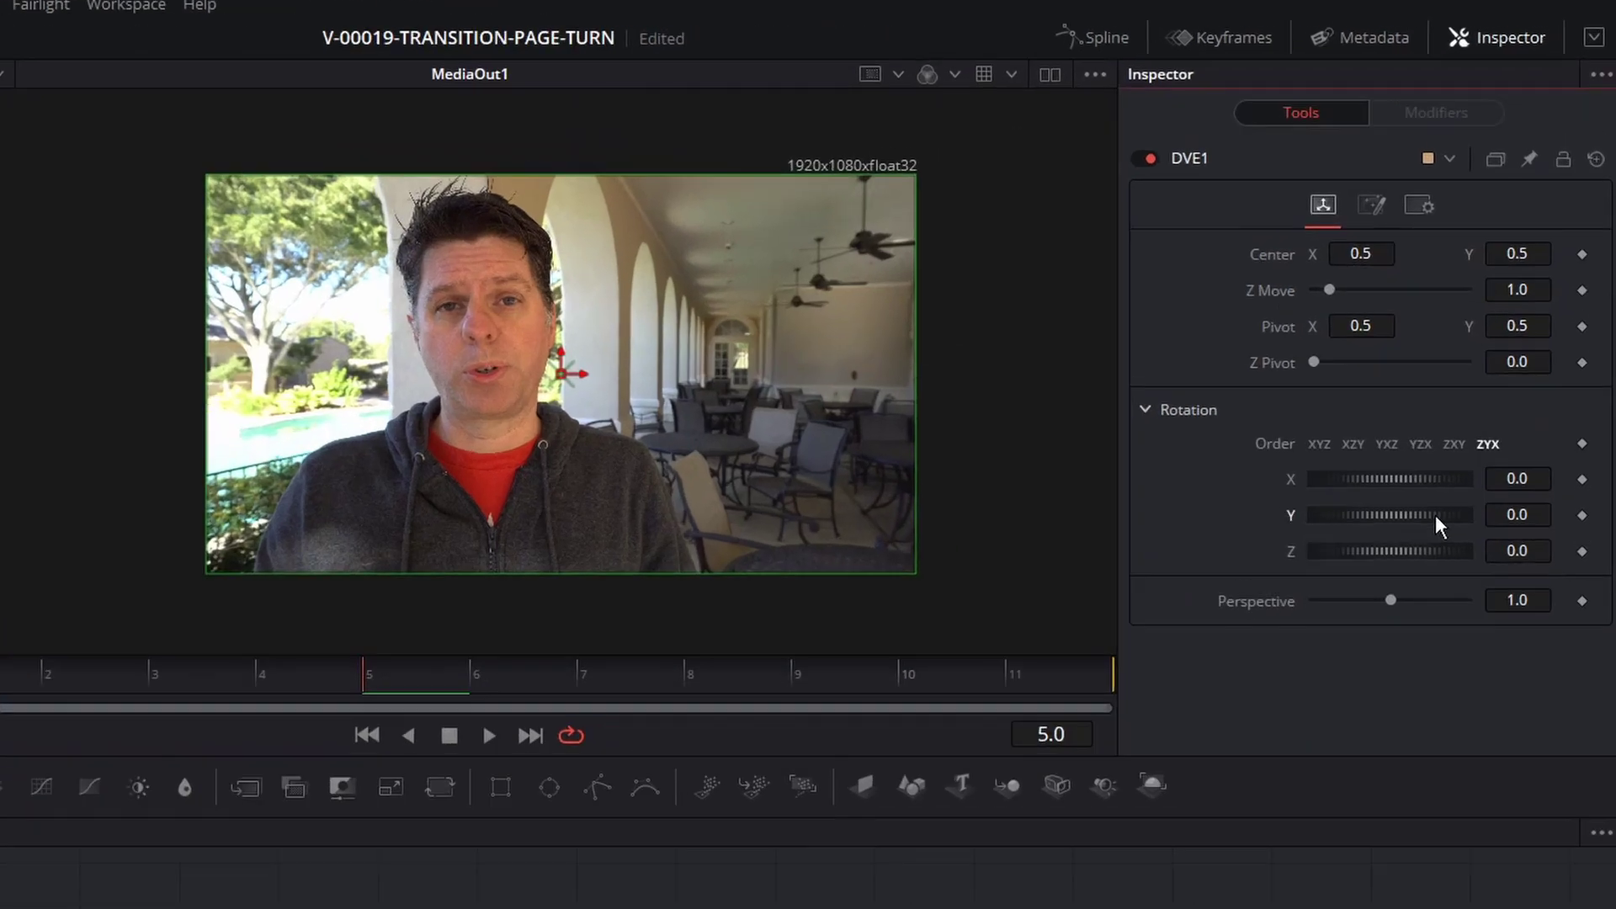
Try out the DVE's Y rotation in both directions and reset it to 0.0.
{"action": "left_click_drag", "start_coordinate": [1484, 365], "coordinate": [1463, 364]}
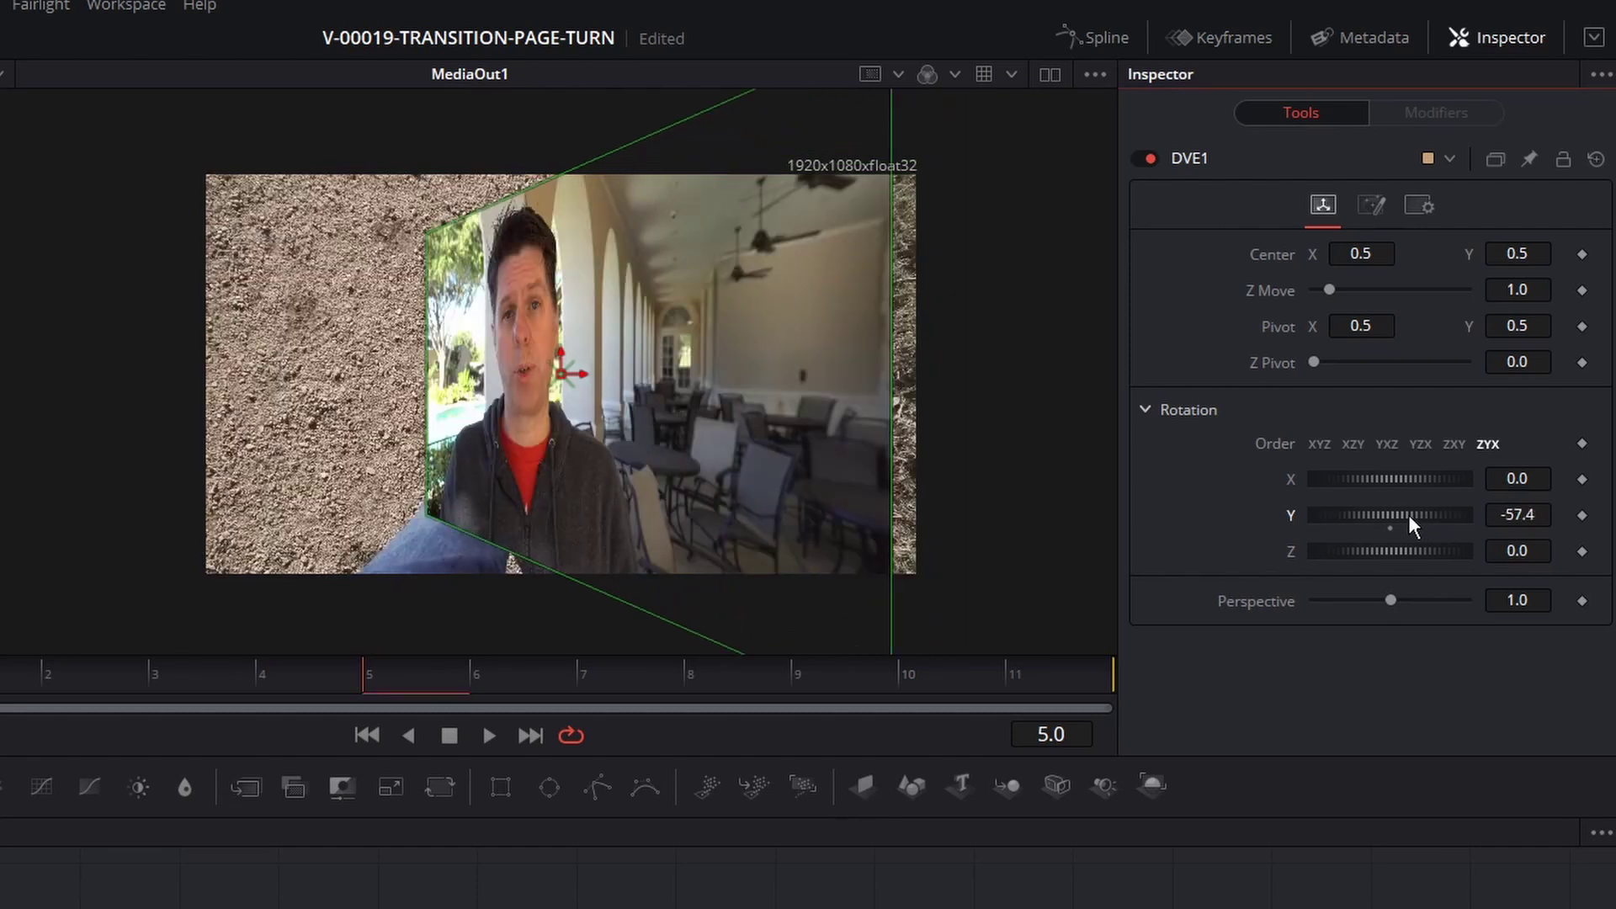
{"action": "mouse_move", "coordinate": [1376, 518]}
{"action": "left_mouse_down"}
{"action": "mouse_move", "coordinate": [1427, 516]}
{"action": "mouse_move", "coordinate": [1368, 512]}
{"action": "left_mouse_up"}
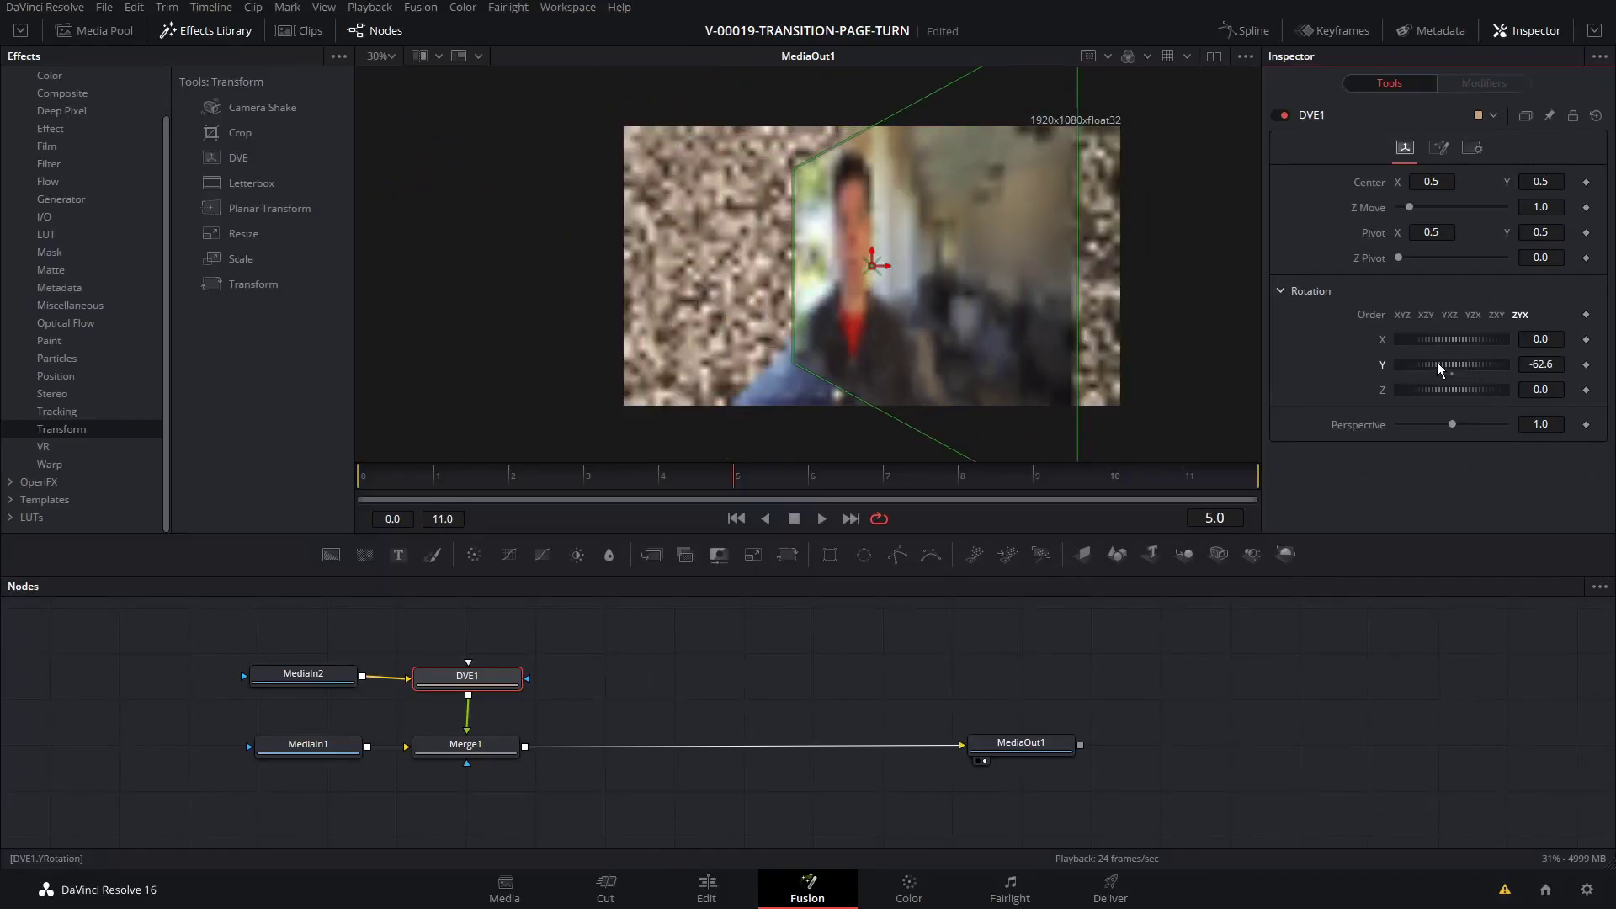
{"action": "mouse_move", "coordinate": [1436, 363]}
{"action": "left_mouse_down"}
{"action": "mouse_move", "coordinate": [1481, 361]}
{"action": "mouse_move", "coordinate": [1446, 361]}
{"action": "mouse_move", "coordinate": [1468, 361]}
{"action": "left_mouse_up"}
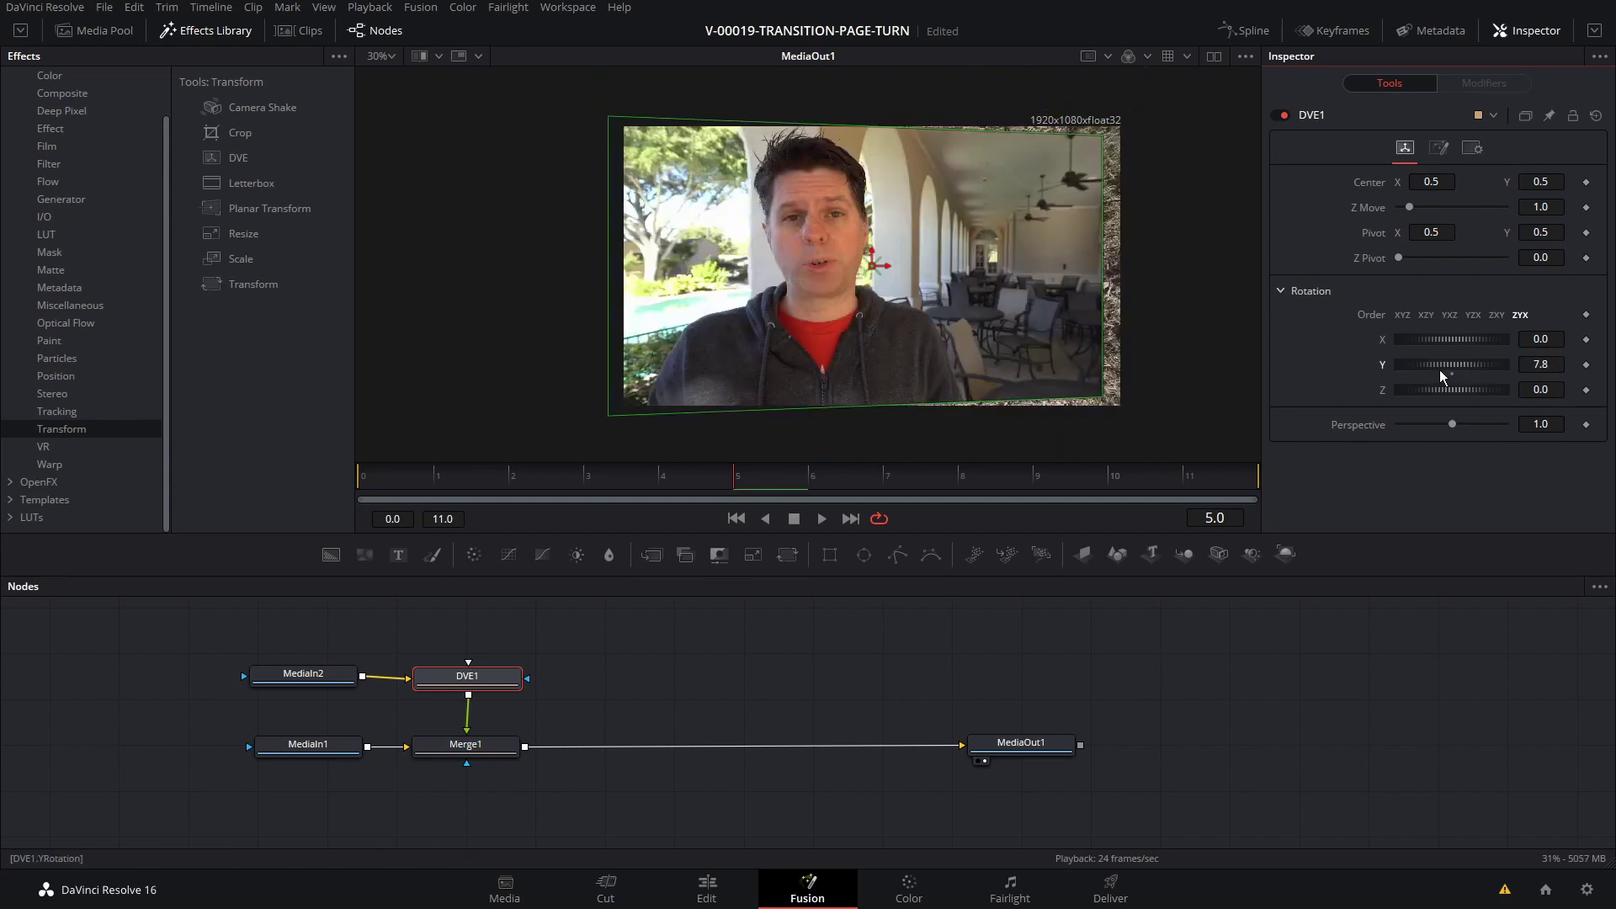
{"action": "double_click", "coordinate": [1448, 375]}
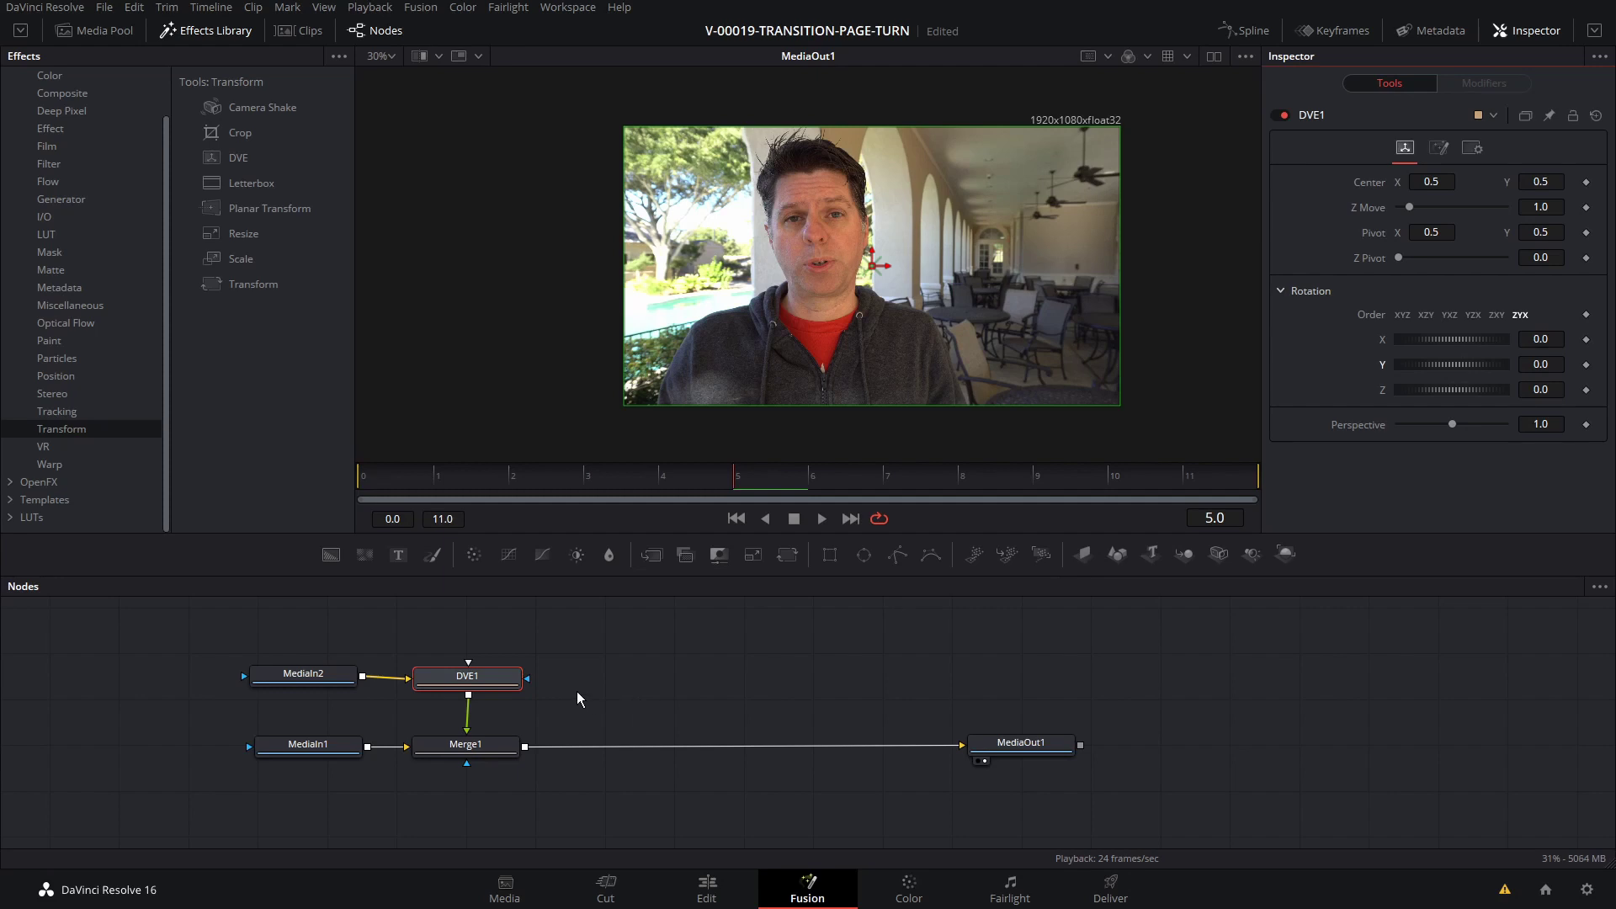
Add a Rectangle mask to the DVE node.
{"action": "left_click", "coordinate": [466, 679]}
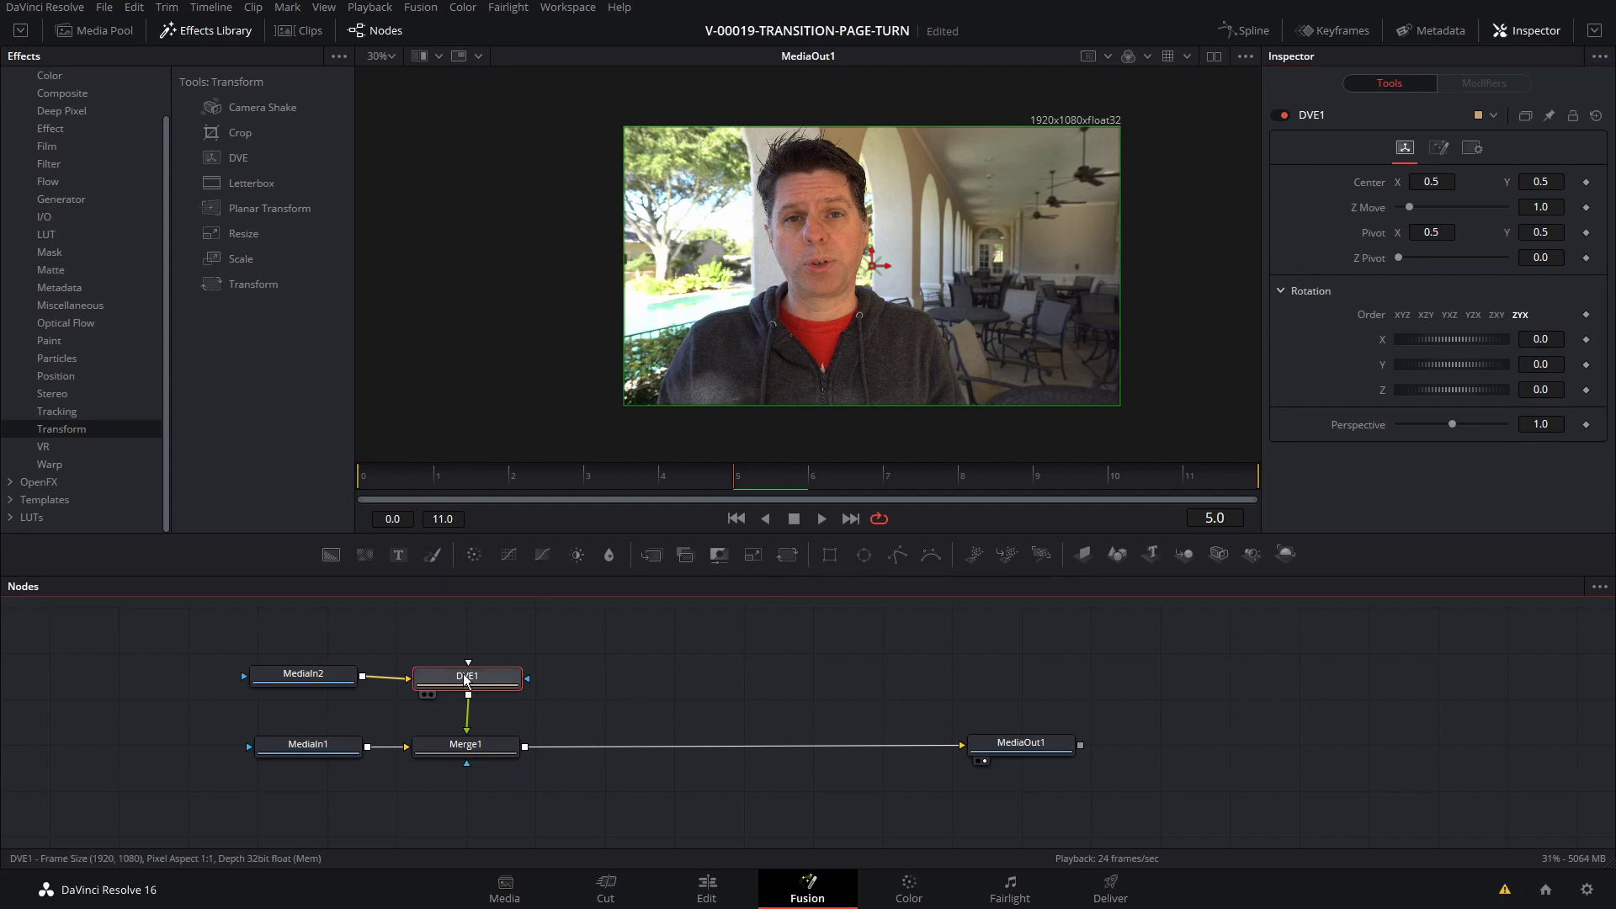
{"action": "left_click", "coordinate": [831, 556]}
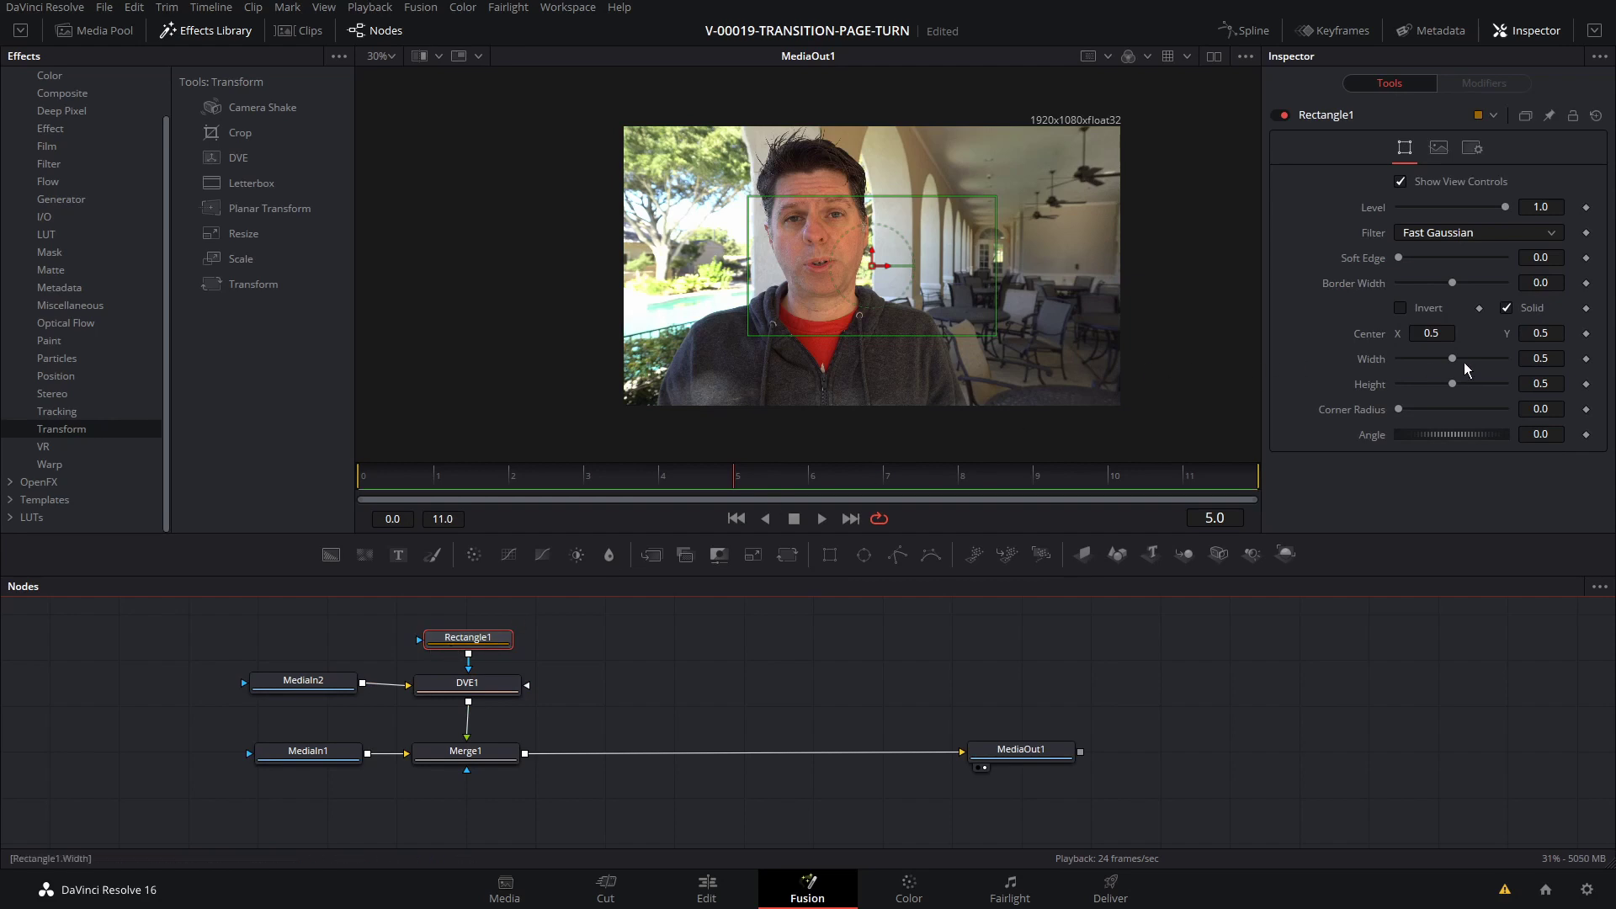
Try rotating the masked DVE to about -80.9 on the Y axis, and undo the rotation.
{"action": "left_click", "coordinate": [481, 683]}
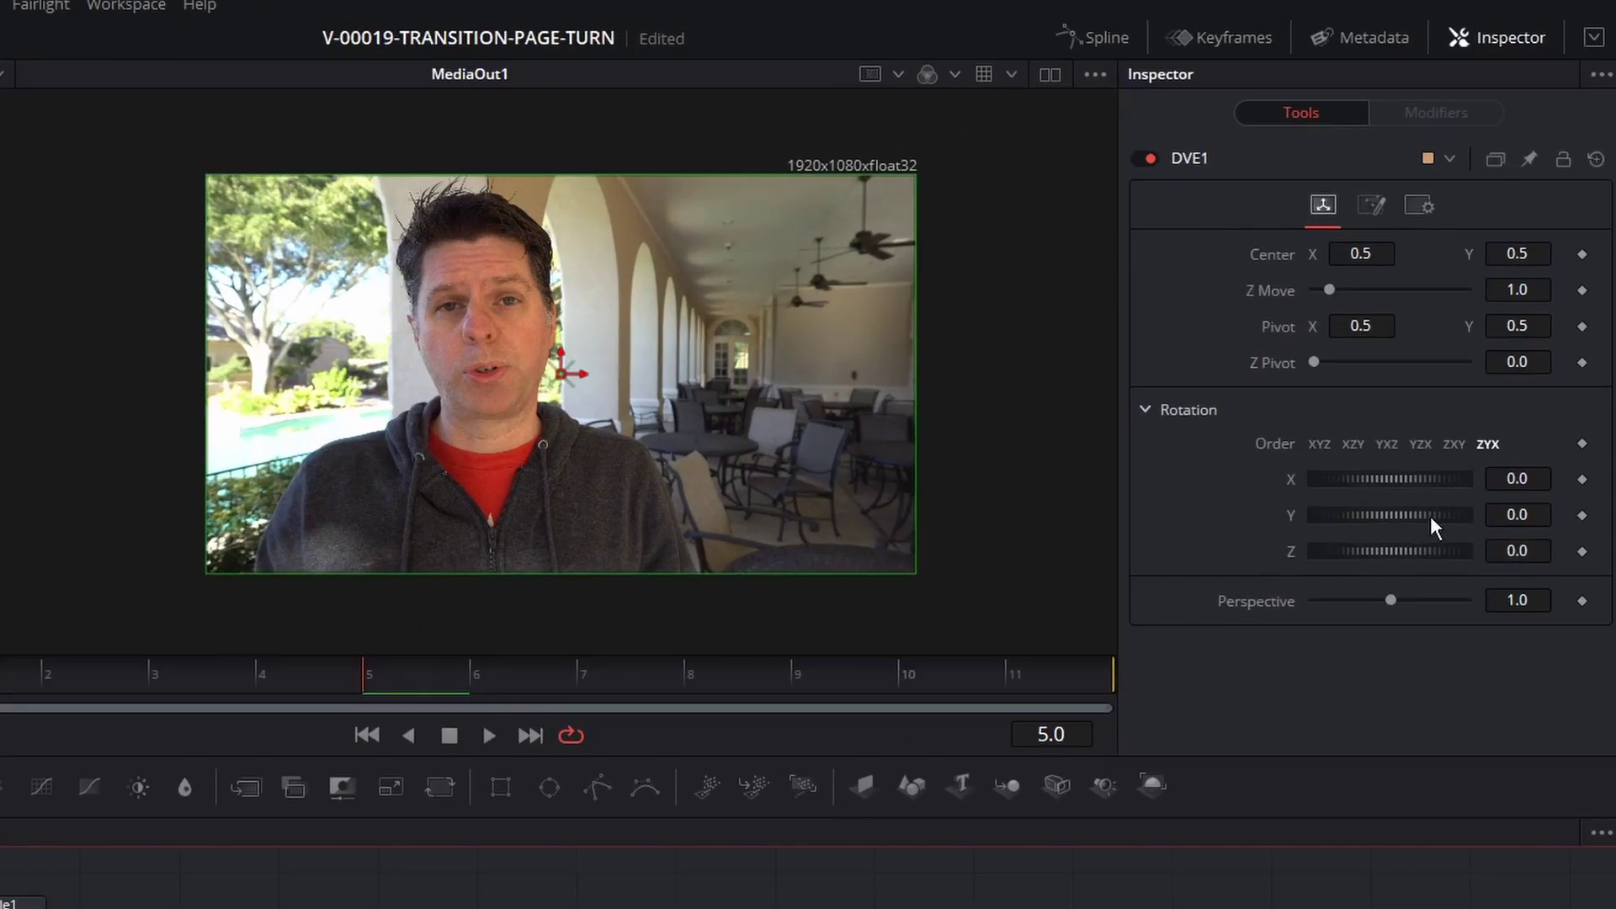
{"action": "left_click_drag", "start_coordinate": [1482, 365], "coordinate": [1473, 366]}
{"action": "left_click_drag", "start_coordinate": [1417, 517], "coordinate": [1357, 514]}
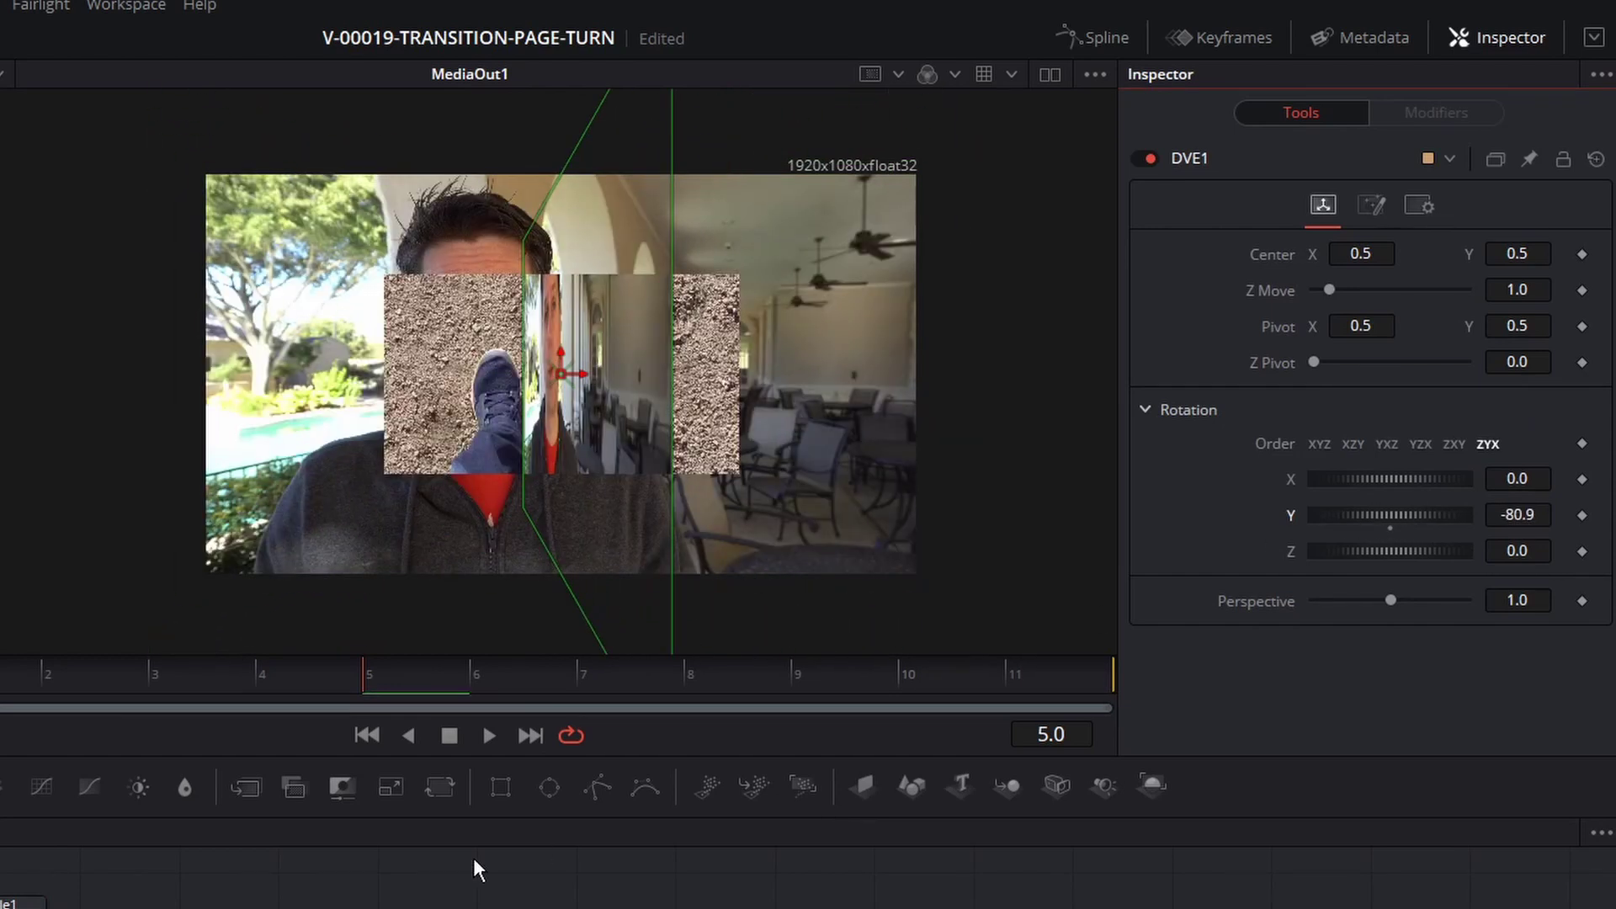
{"action": "key", "text": "ctrl+z"}
{"action": "key", "text": "ctrl+z"}
{"action": "key", "text": "ctrl+z"}
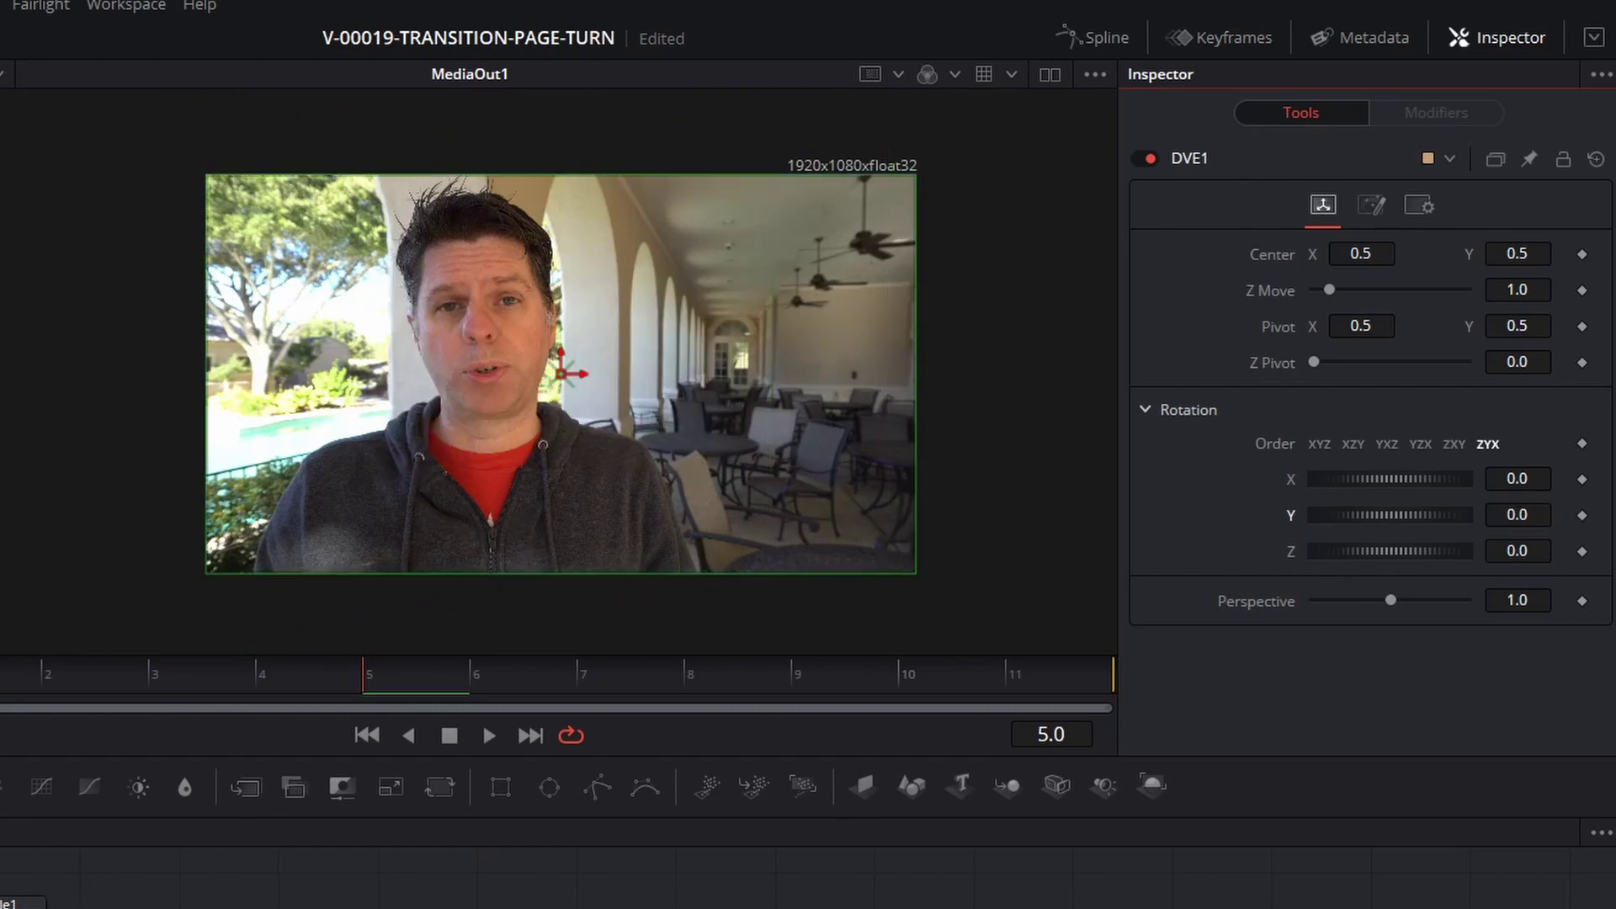
Set the Rectangle mask's Height to 1.0 and Center X to 0.75 to cover the right half of the image.
{"action": "left_click", "coordinate": [21, 903]}
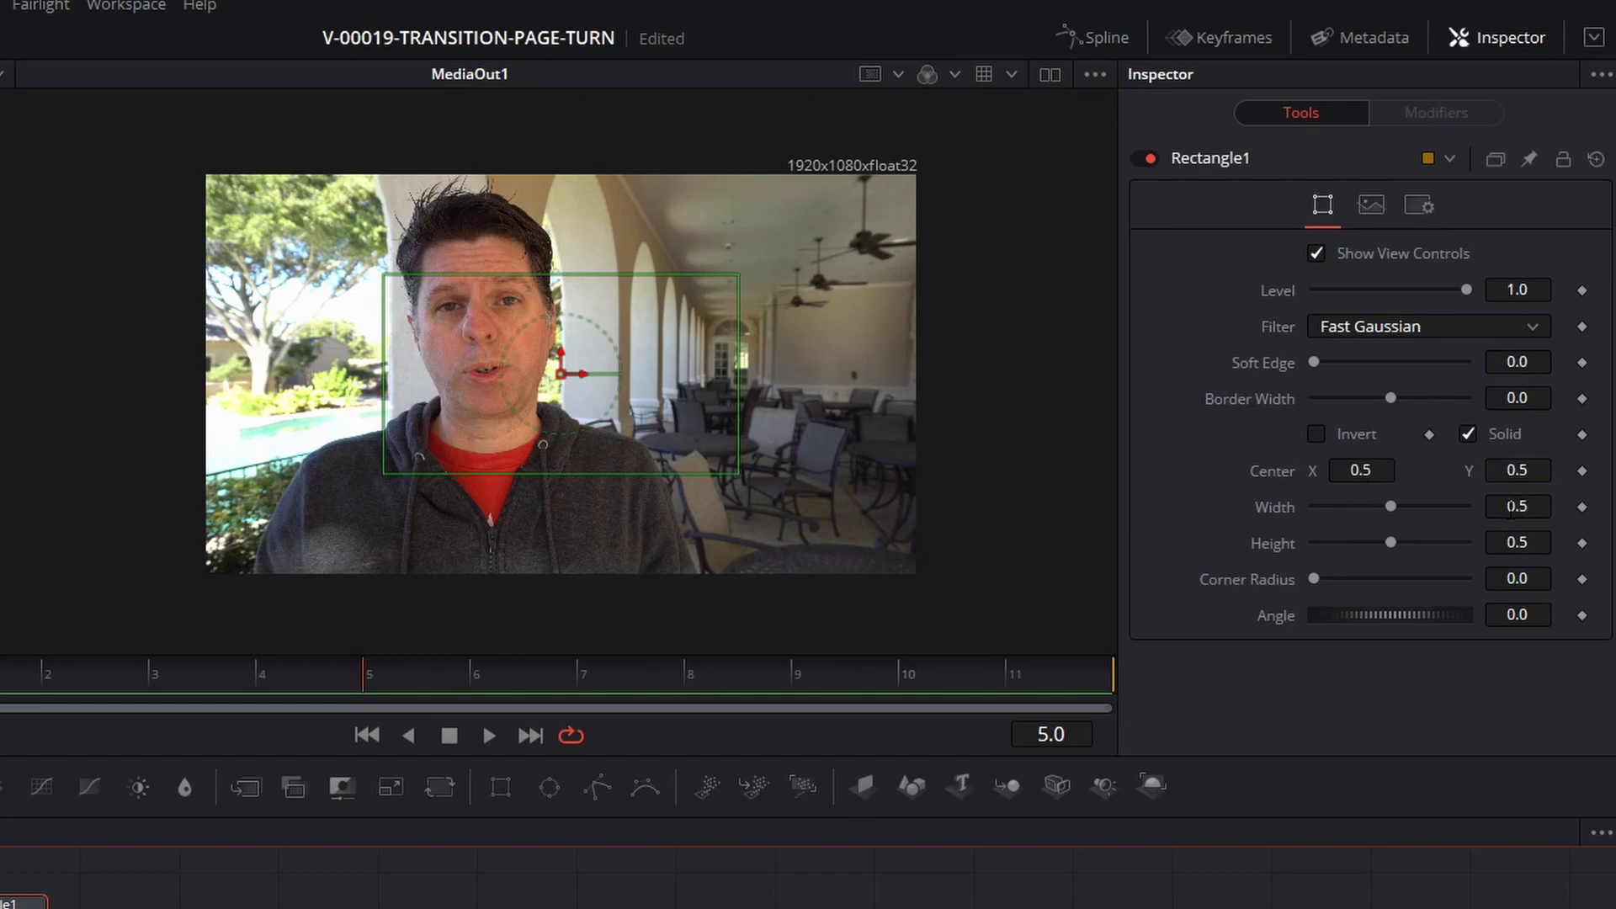
{"action": "left_click", "coordinate": [1526, 541]}
{"action": "type", "text": "1"}
{"action": "key", "text": "Return"}
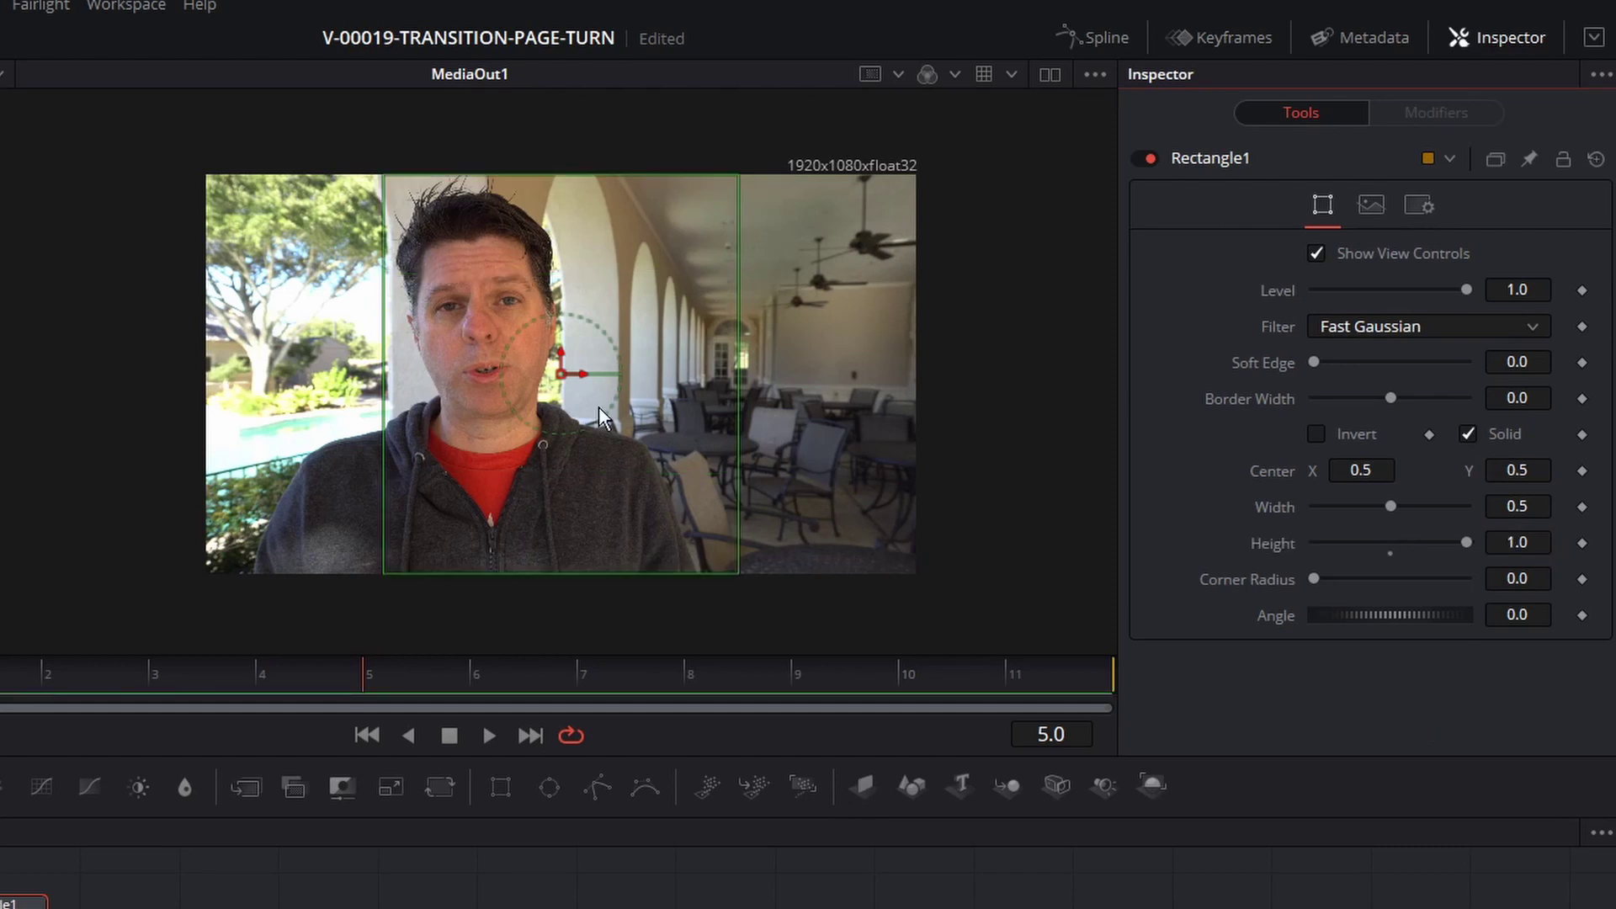
{"action": "left_click_drag", "start_coordinate": [579, 374], "coordinate": [764, 369]}
{"action": "left_click", "coordinate": [1351, 471]}
{"action": "type", "text": ".75"}
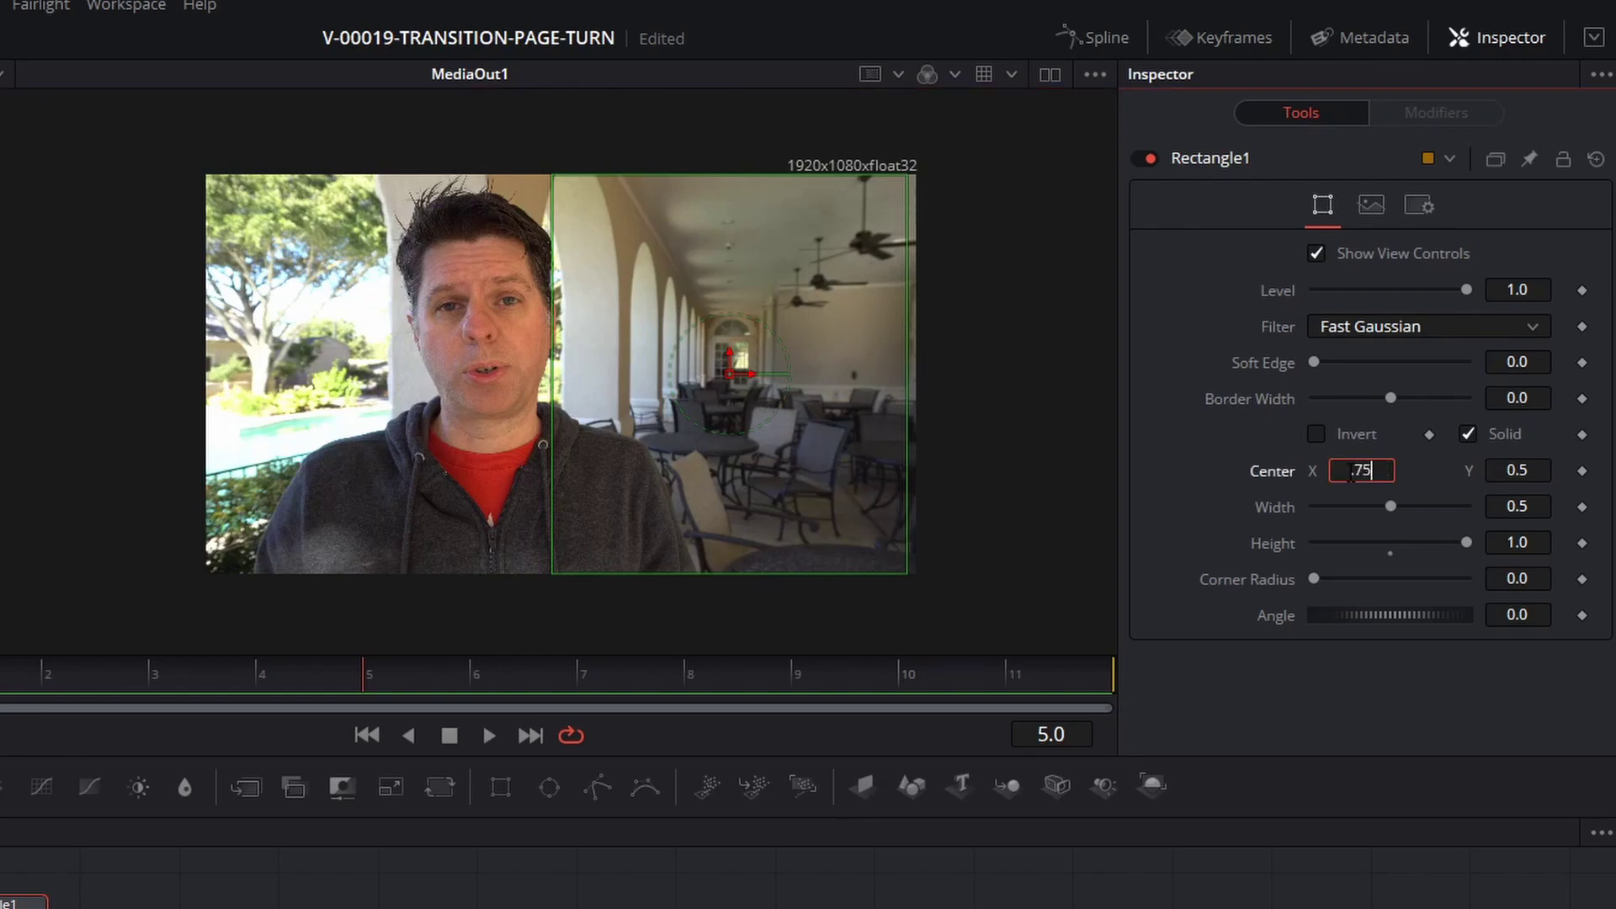
{"action": "key", "text": "Return"}
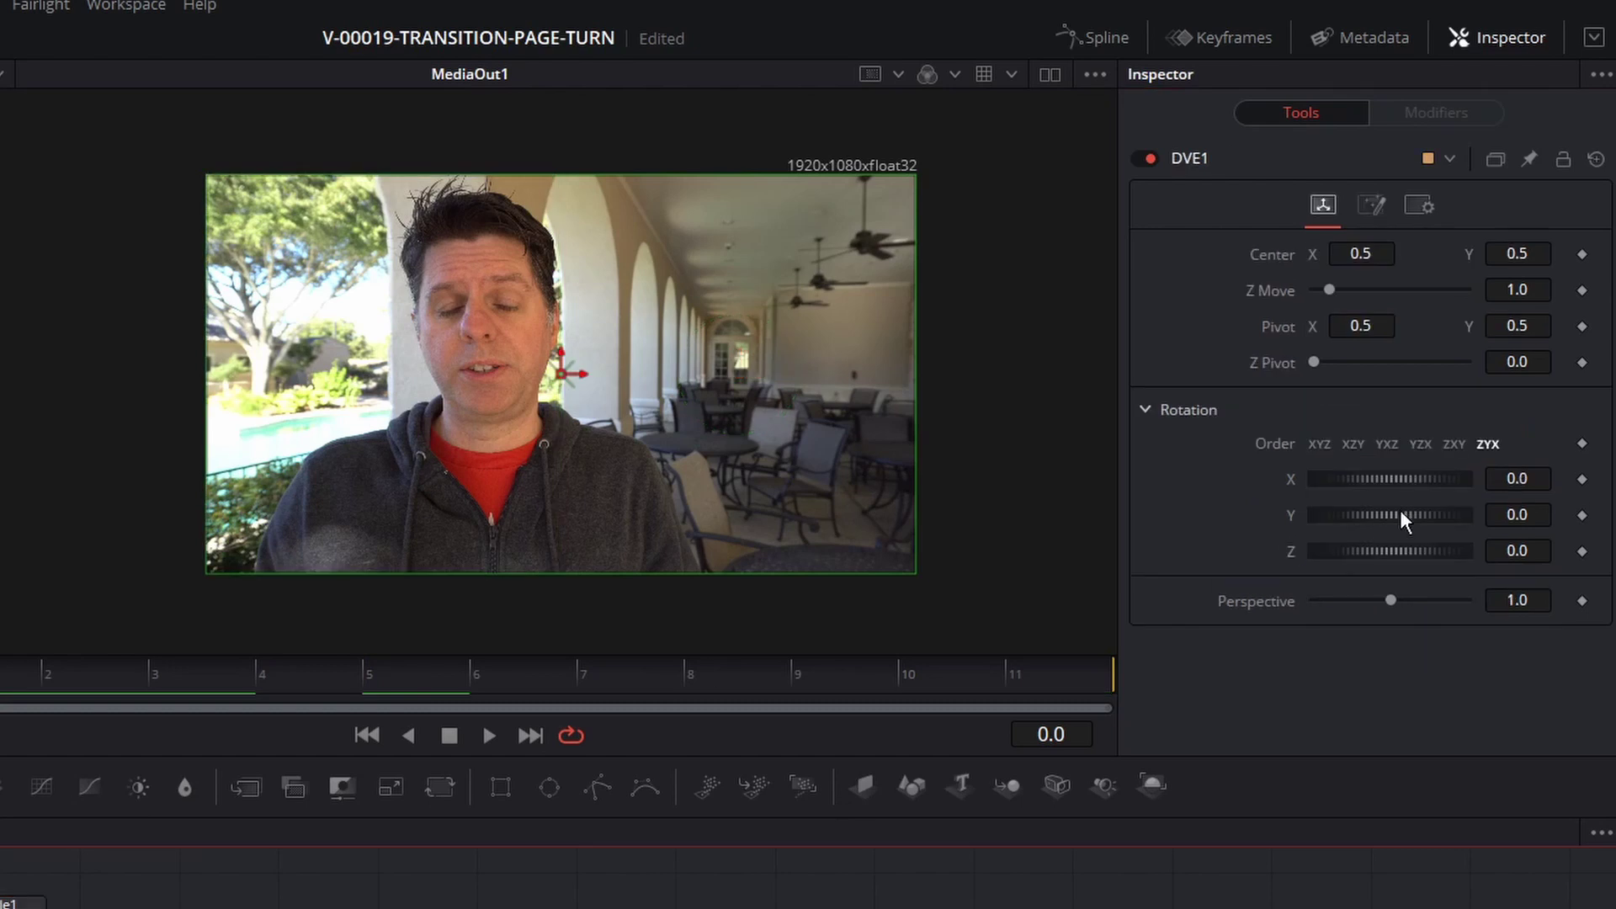
Keyframe the DVE's Y rotation at 0.0 on frame 0 and -90.0 on frame 6.
{"action": "mouse_move", "coordinate": [1433, 515]}
{"action": "left_mouse_down"}
{"action": "mouse_move", "coordinate": [1386, 510]}
{"action": "mouse_move", "coordinate": [1400, 514]}
{"action": "left_mouse_up"}
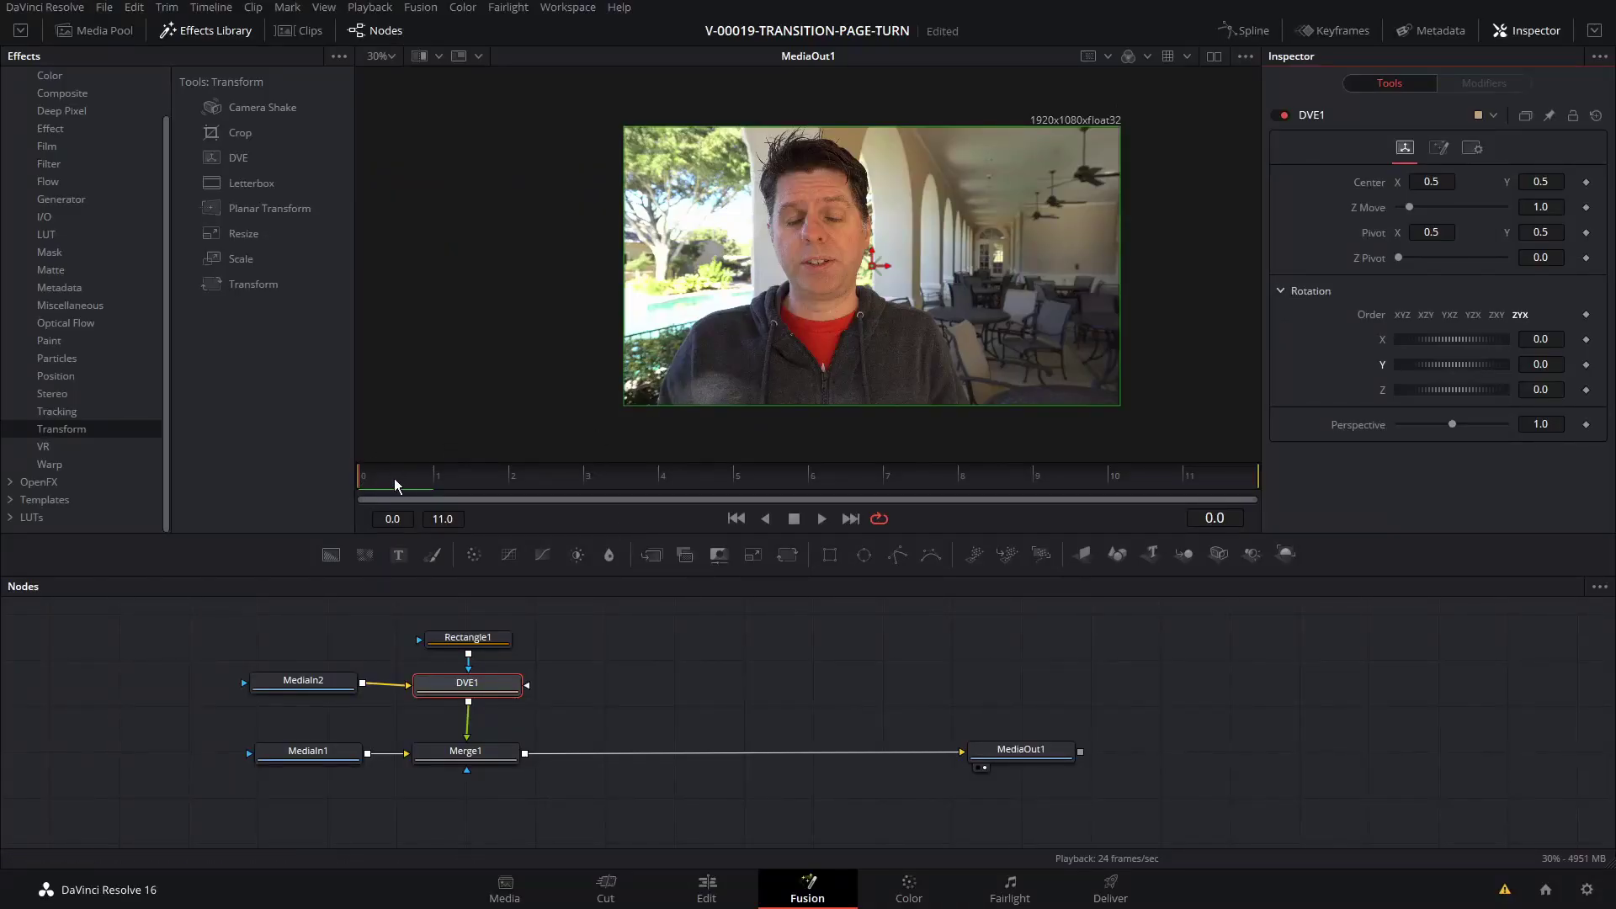
{"action": "left_click", "coordinate": [1587, 364]}
{"action": "left_click", "coordinate": [811, 478]}
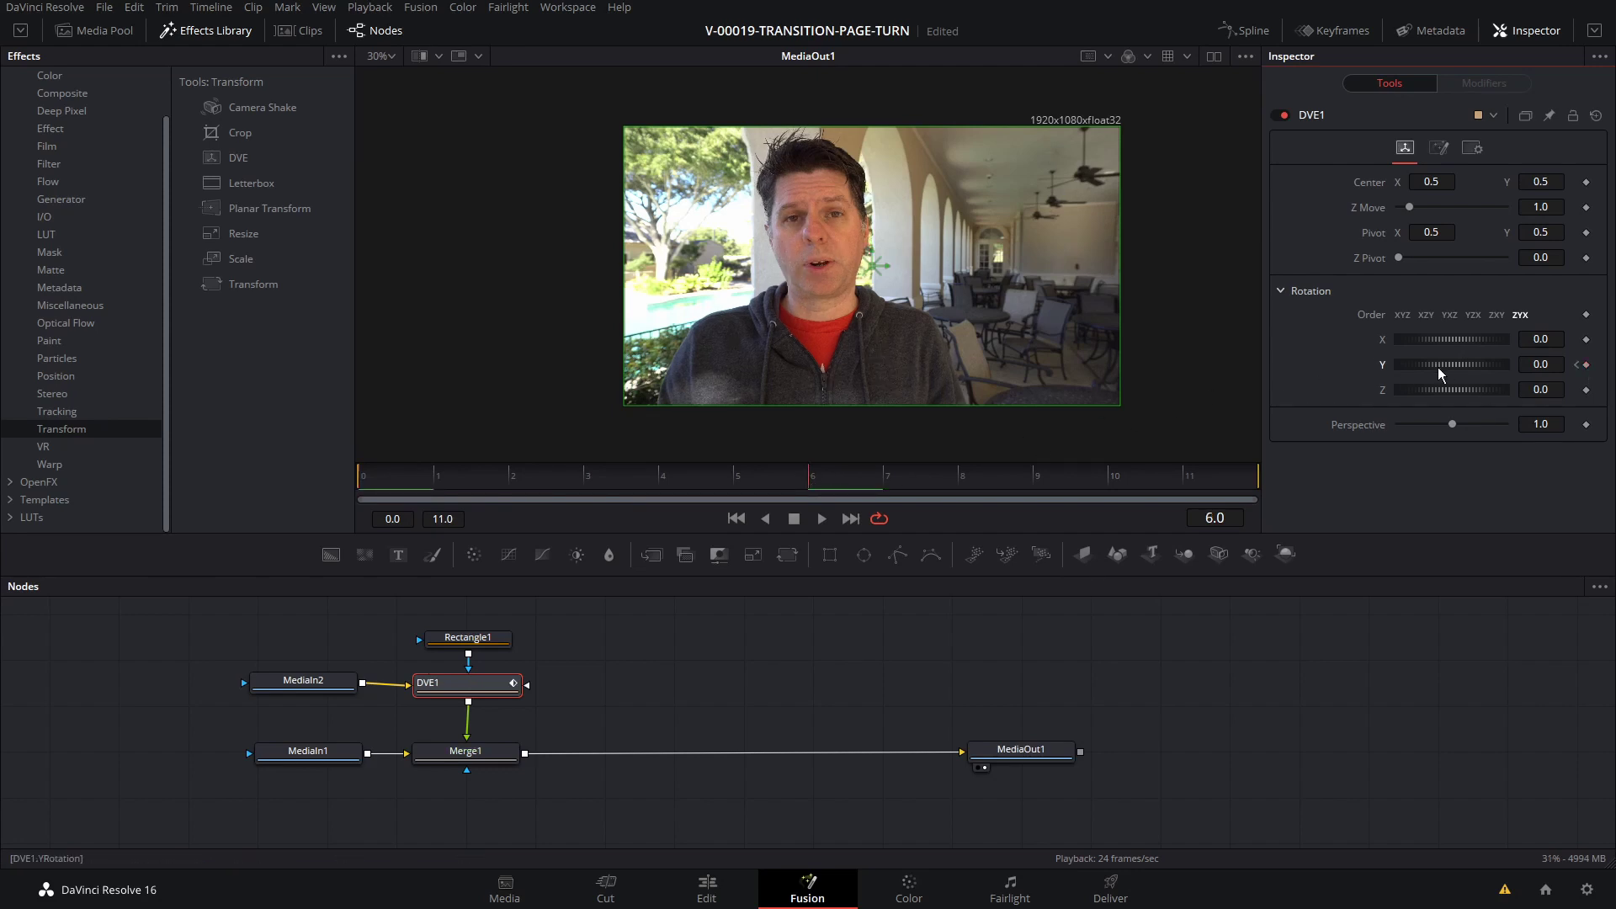
{"action": "mouse_move", "coordinate": [1449, 366]}
{"action": "left_mouse_down"}
{"action": "mouse_move", "coordinate": [1422, 365]}
{"action": "mouse_move", "coordinate": [1442, 366]}
{"action": "left_mouse_up"}
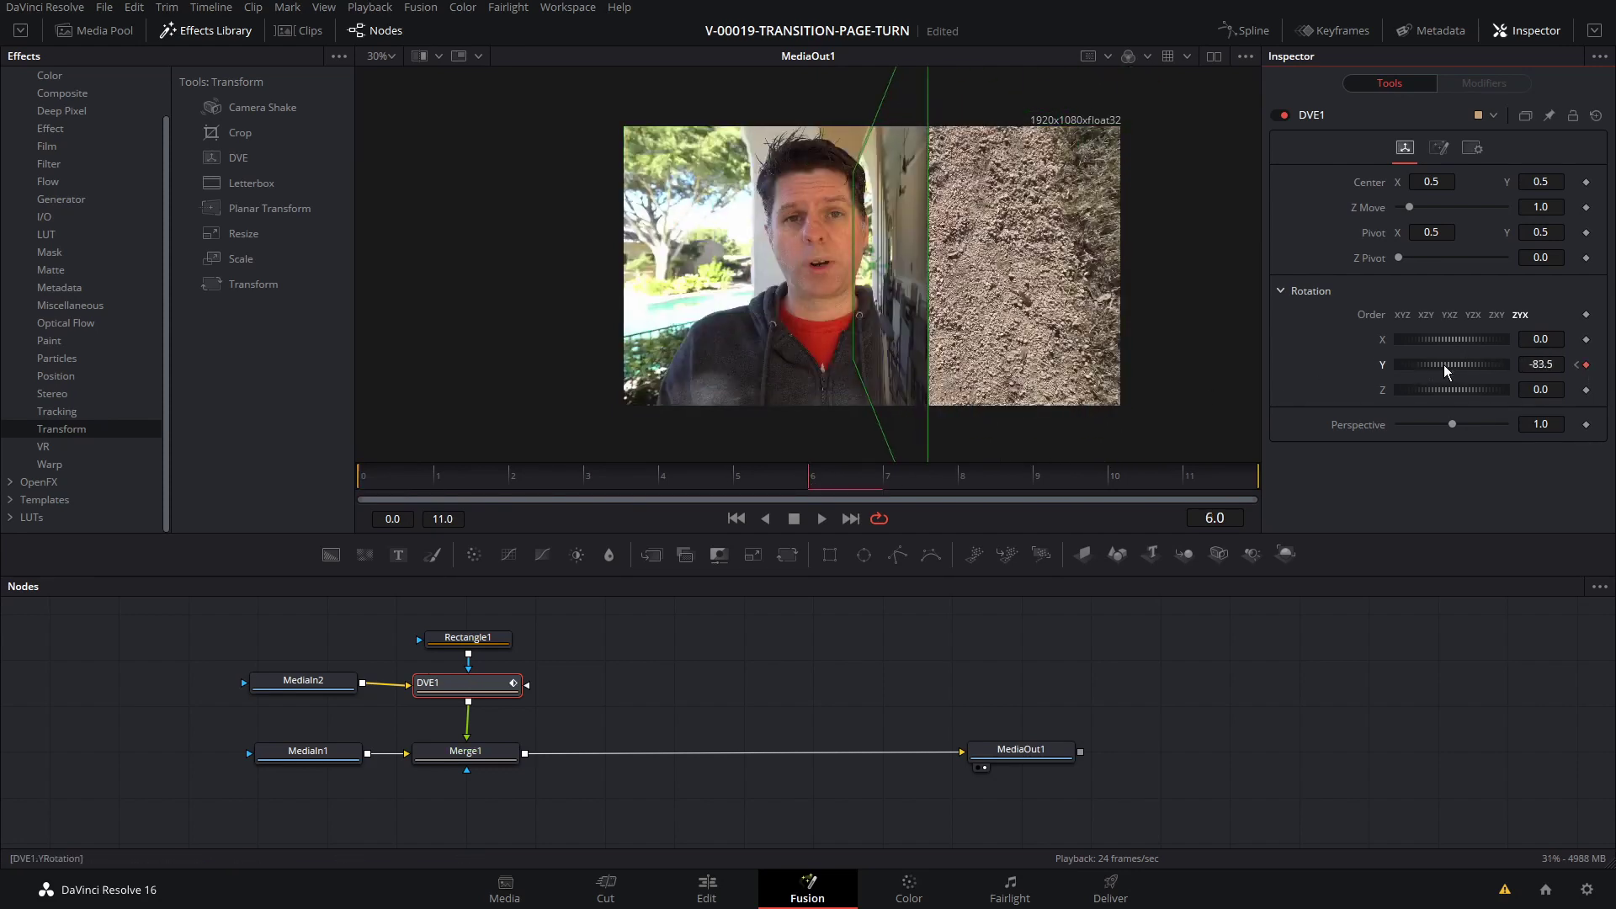
{"action": "left_click", "coordinate": [1535, 364]}
{"action": "type", "text": "-15.0"}
{"action": "key", "text": "Return"}
Play the DVE rotation from the start to check the first half of the page turn.
{"action": "mouse_move", "coordinate": [447, 486]}
{"action": "left_mouse_down"}
{"action": "mouse_move", "coordinate": [398, 478]}
{"action": "mouse_move", "coordinate": [462, 487]}
{"action": "left_mouse_up"}
{"action": "key", "text": "space"}
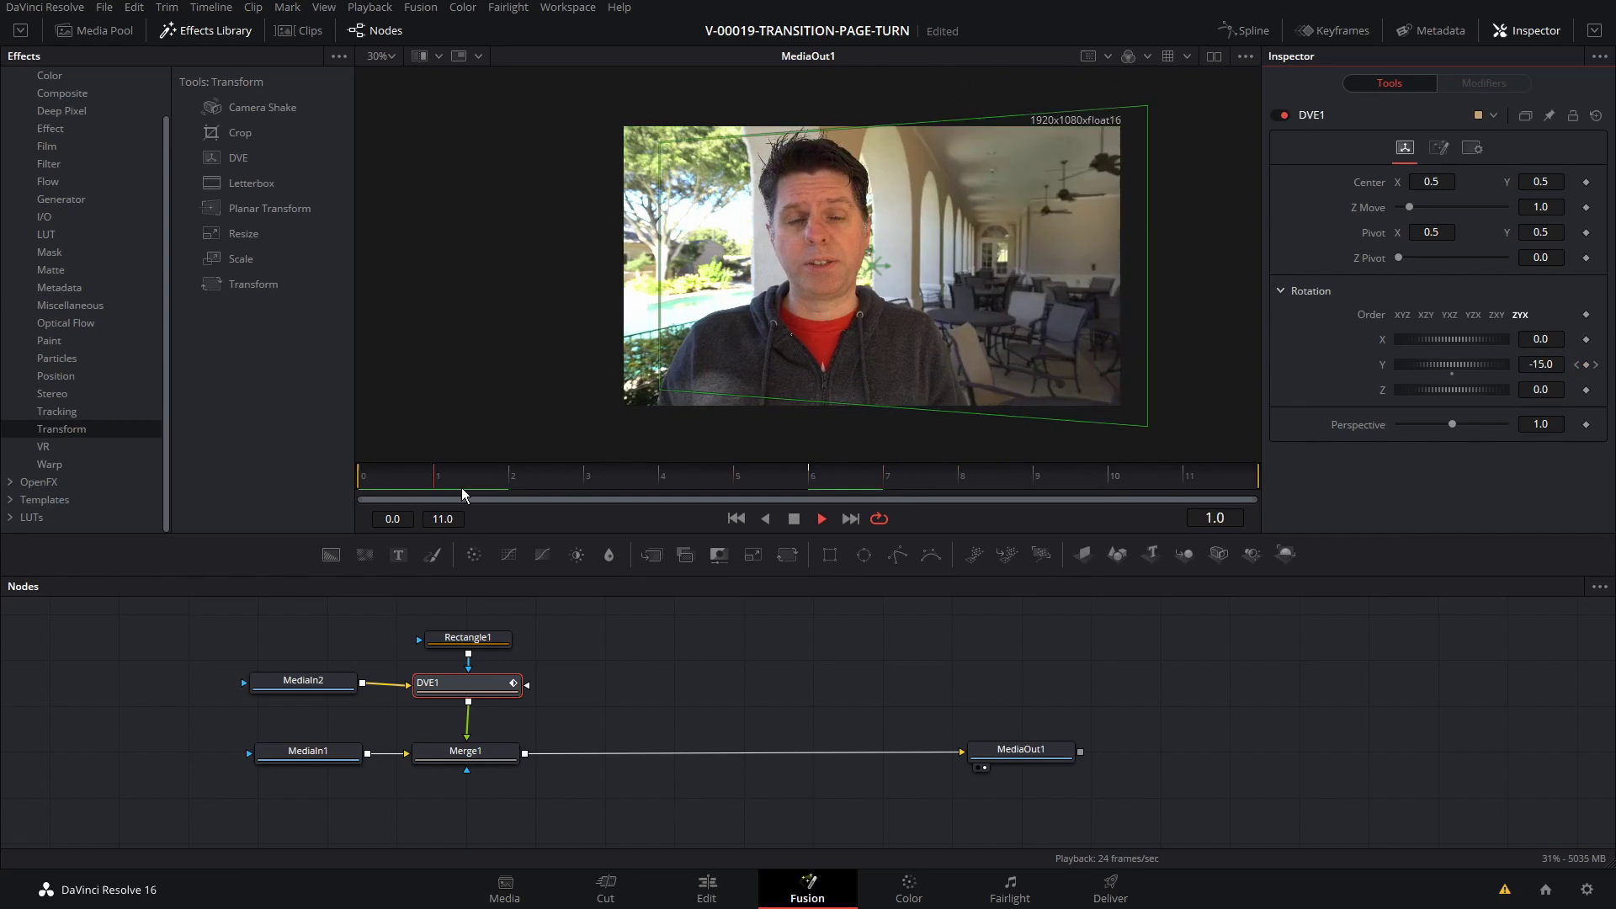
{"action": "key", "text": "space"}
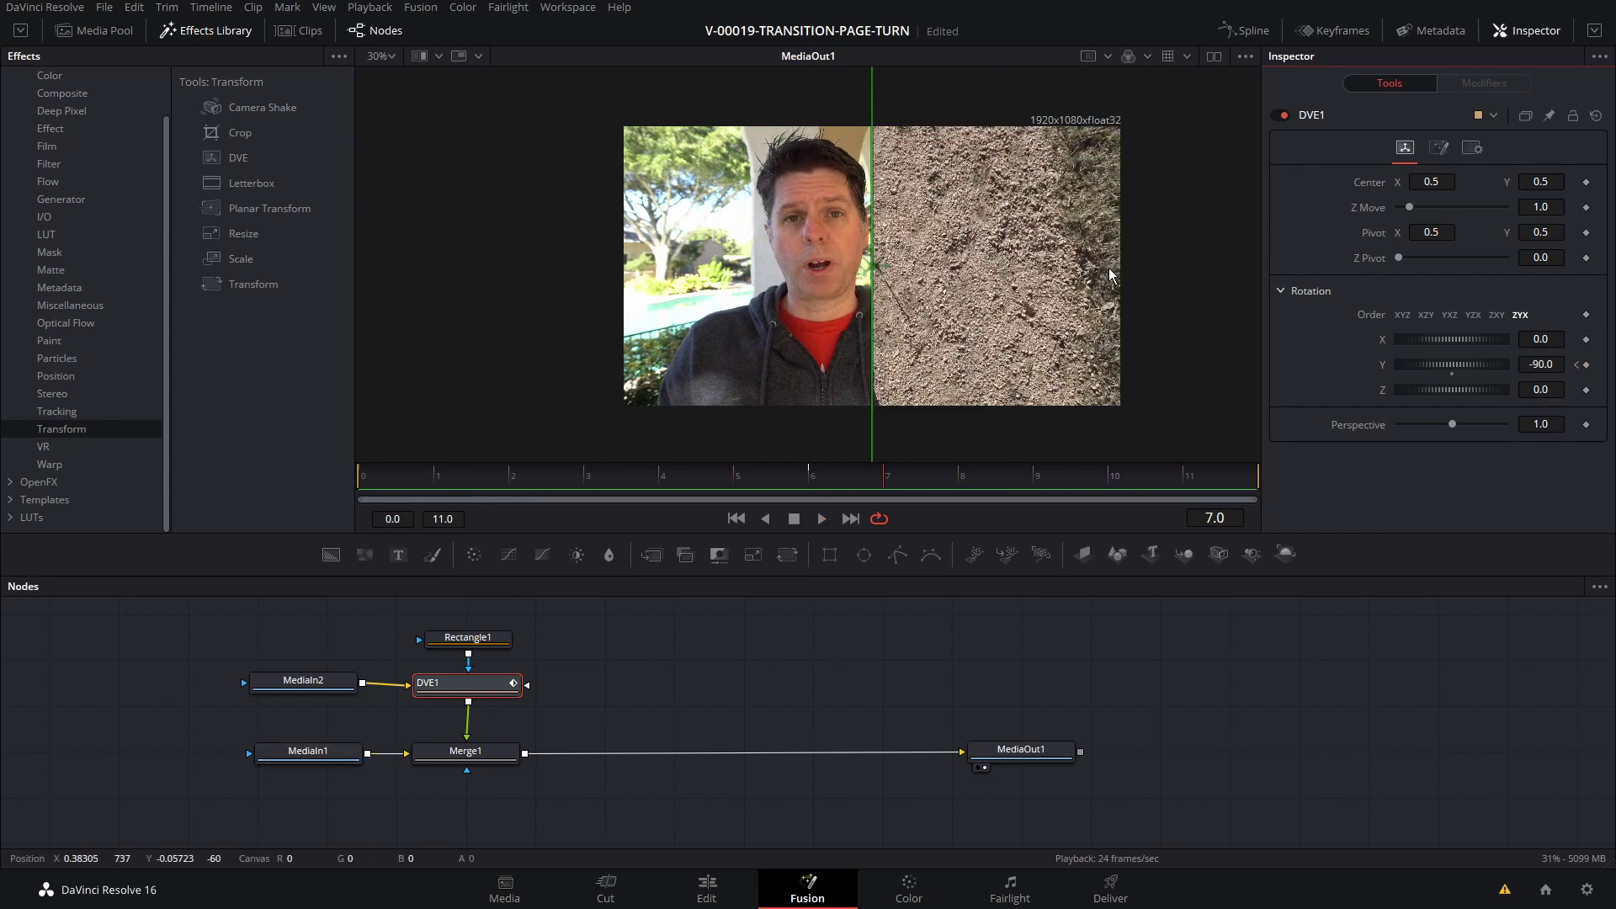
Show MediaIn1 in the viewer and move its node farther away from Merge1 to make room between them.
{"action": "left_click", "coordinate": [331, 751]}
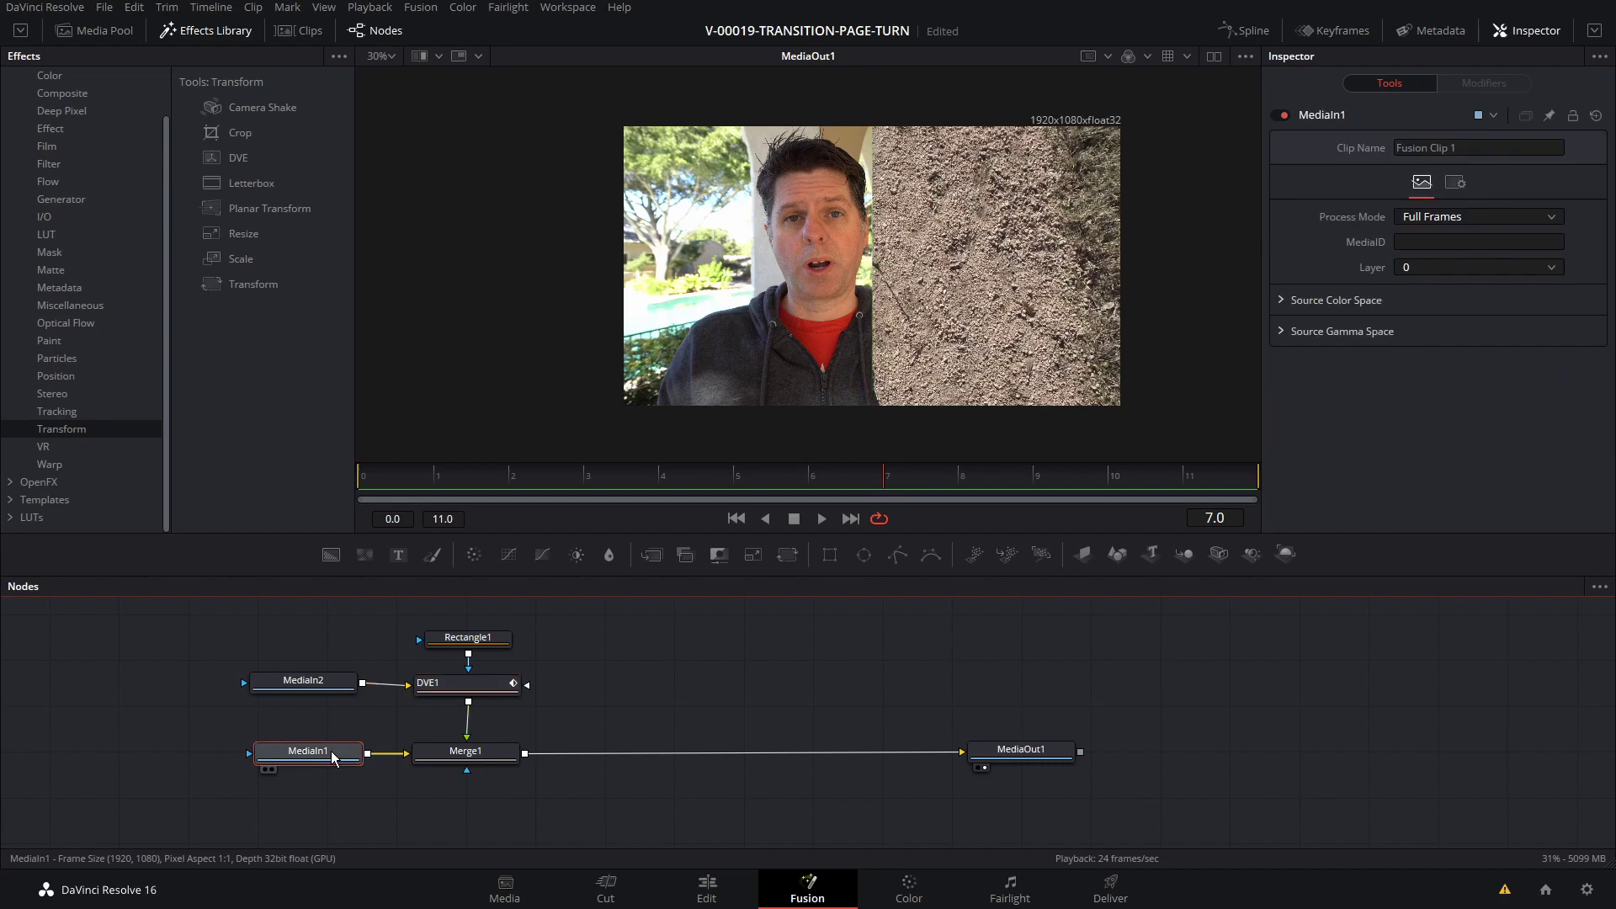
{"action": "key", "text": "1"}
{"action": "left_click_drag", "start_coordinate": [330, 751], "coordinate": [300, 752]}
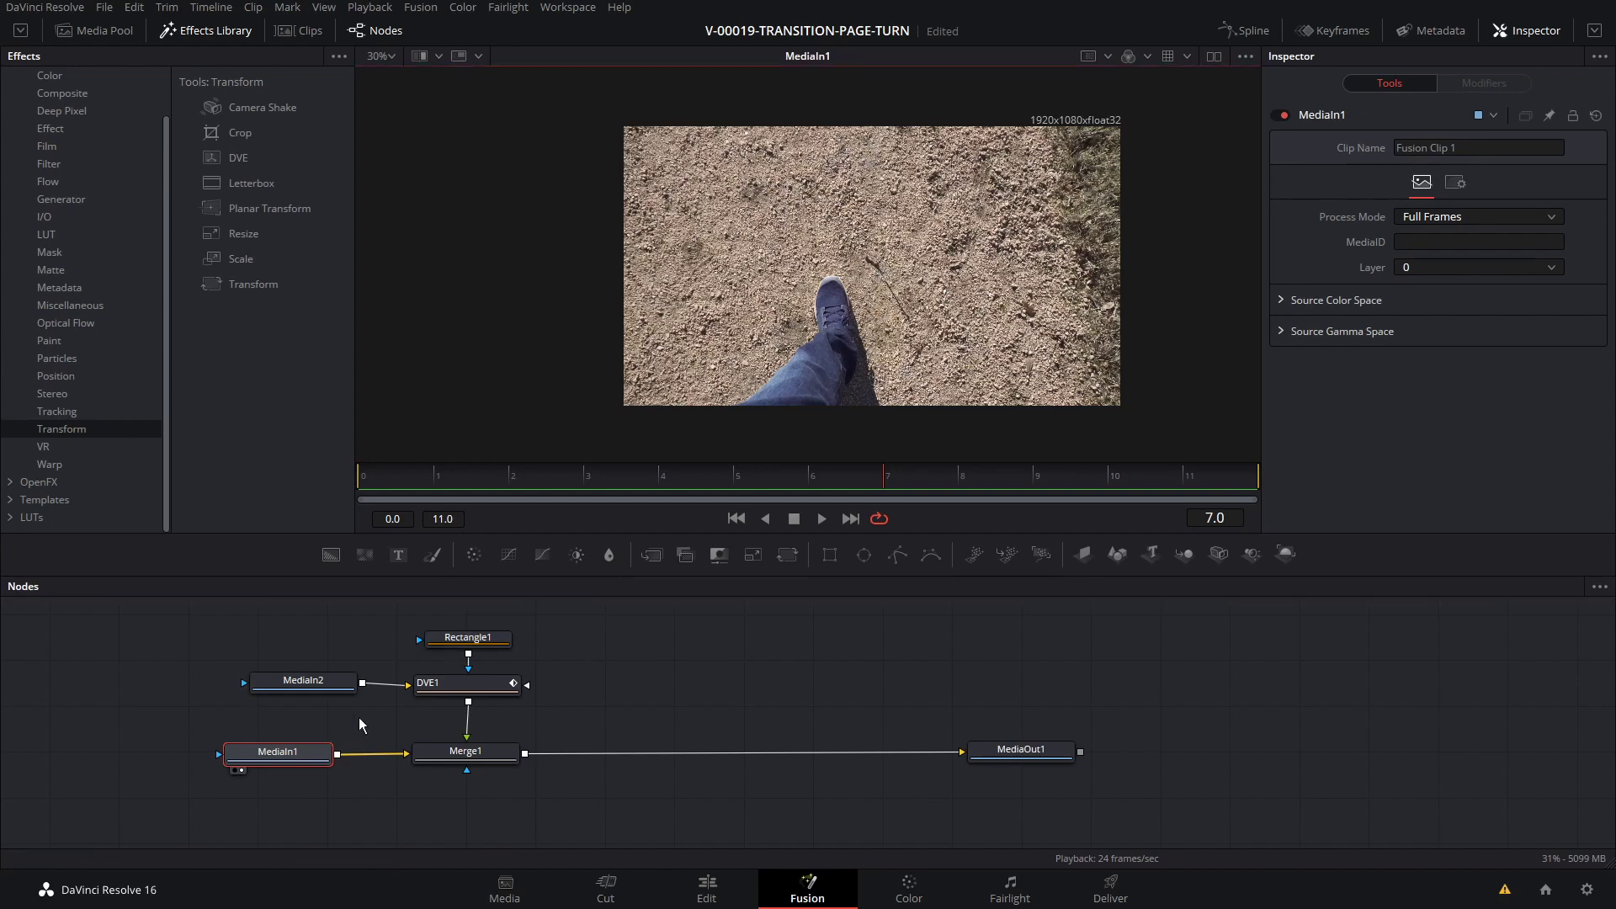
{"action": "left_click_drag", "start_coordinate": [310, 756], "coordinate": [204, 759]}
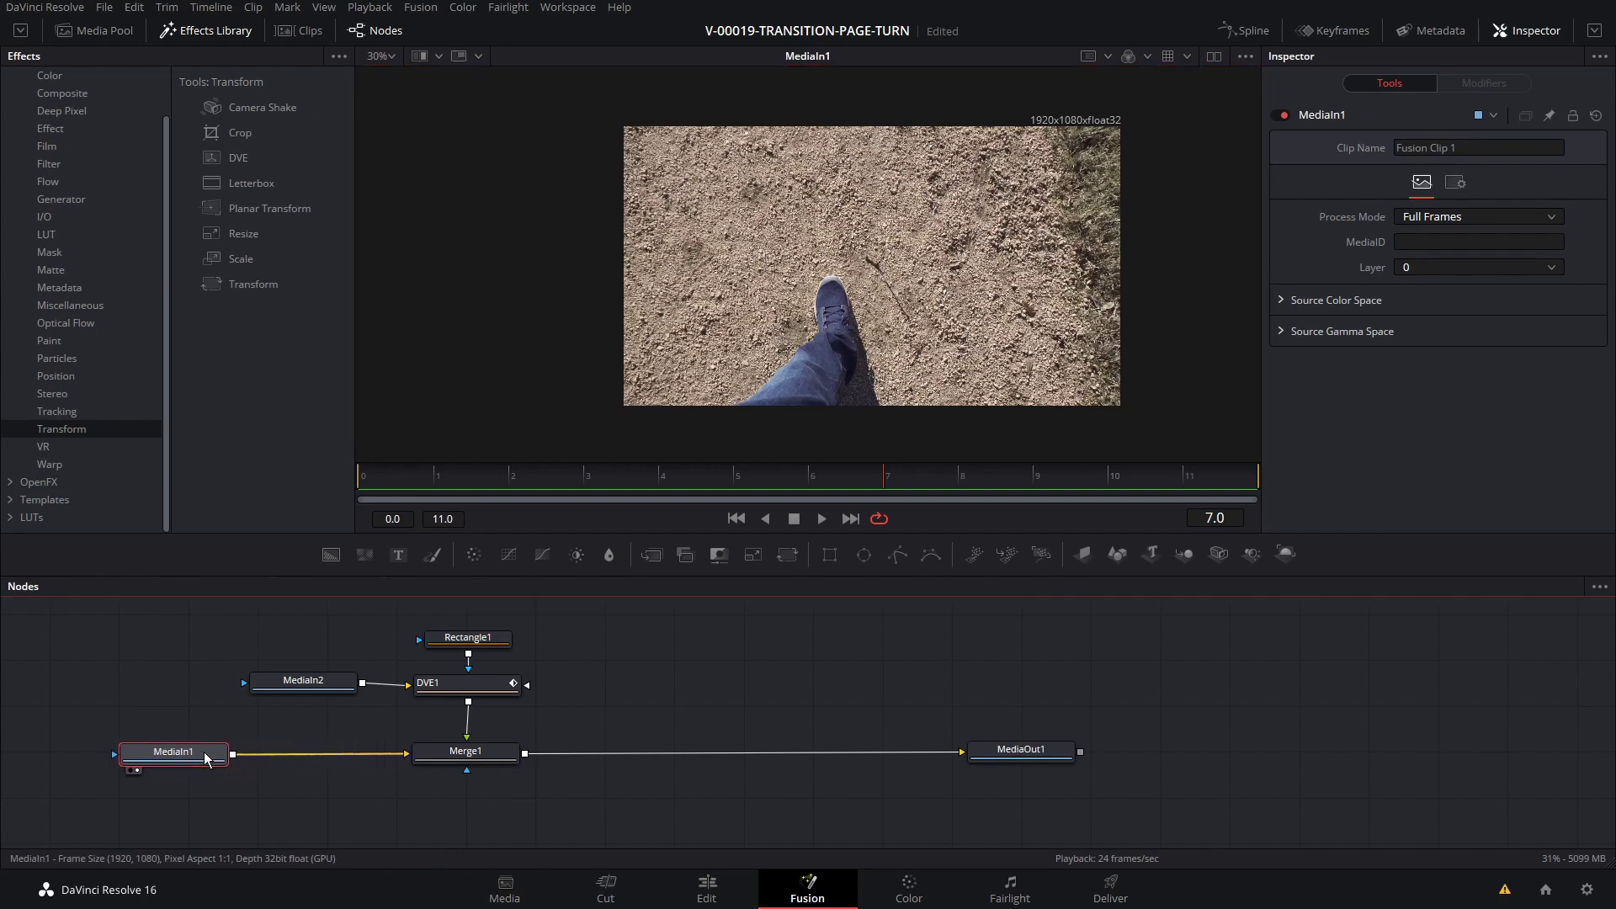
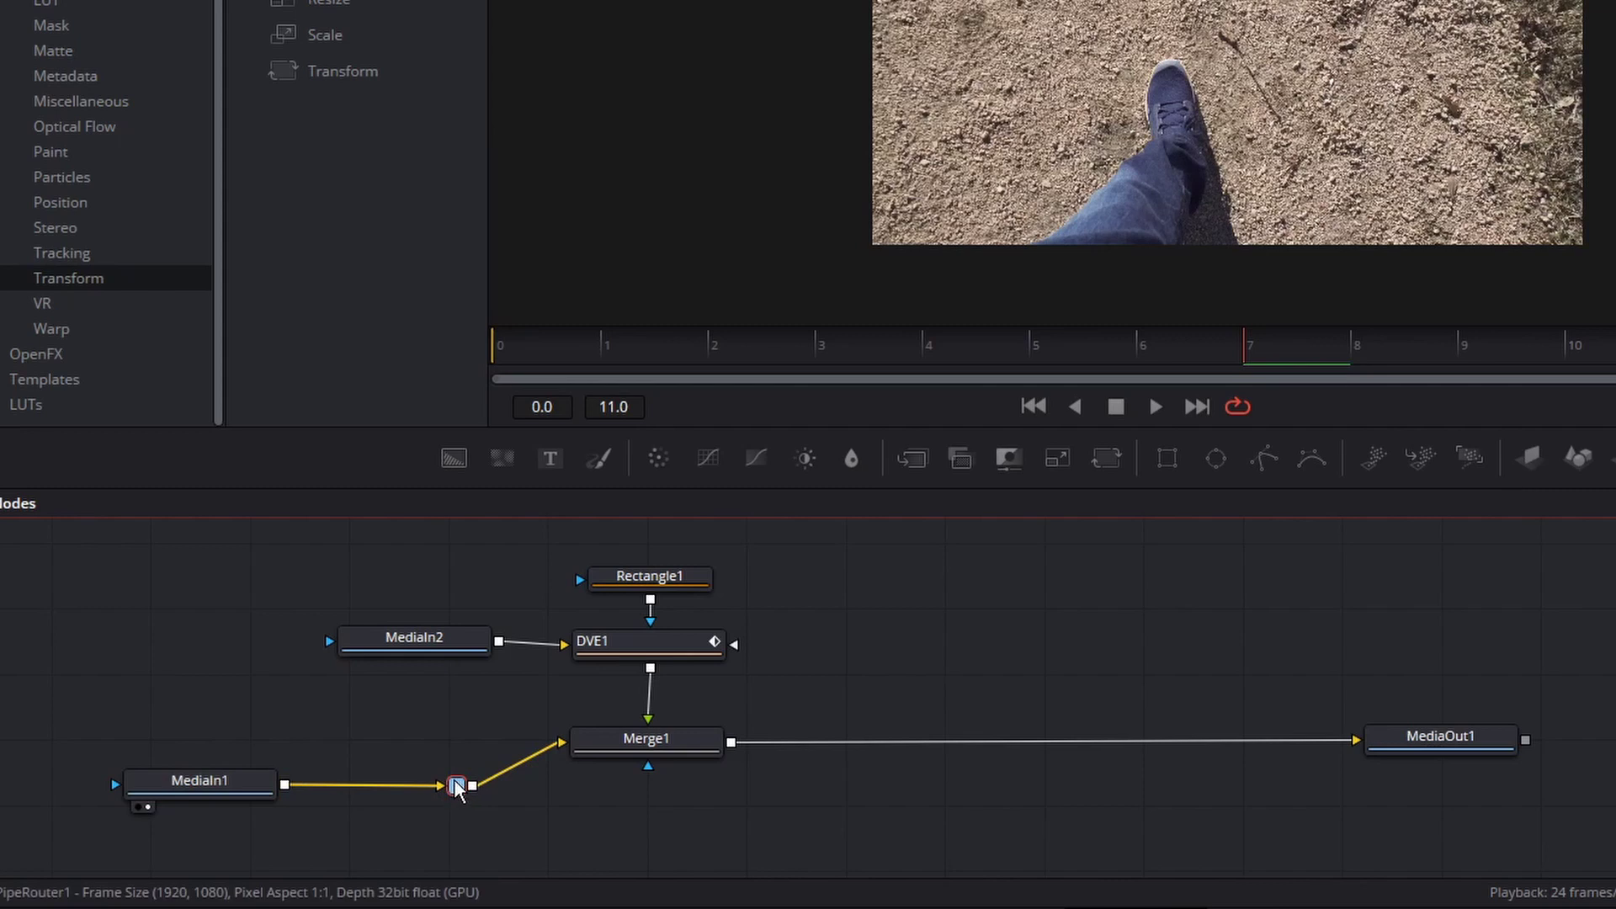
Add a second DVE node below Merge1, feed it from the MediaIn1 pipe router and show it in the viewer.
{"action": "left_click_drag", "start_coordinate": [592, 793], "coordinate": [592, 771]}
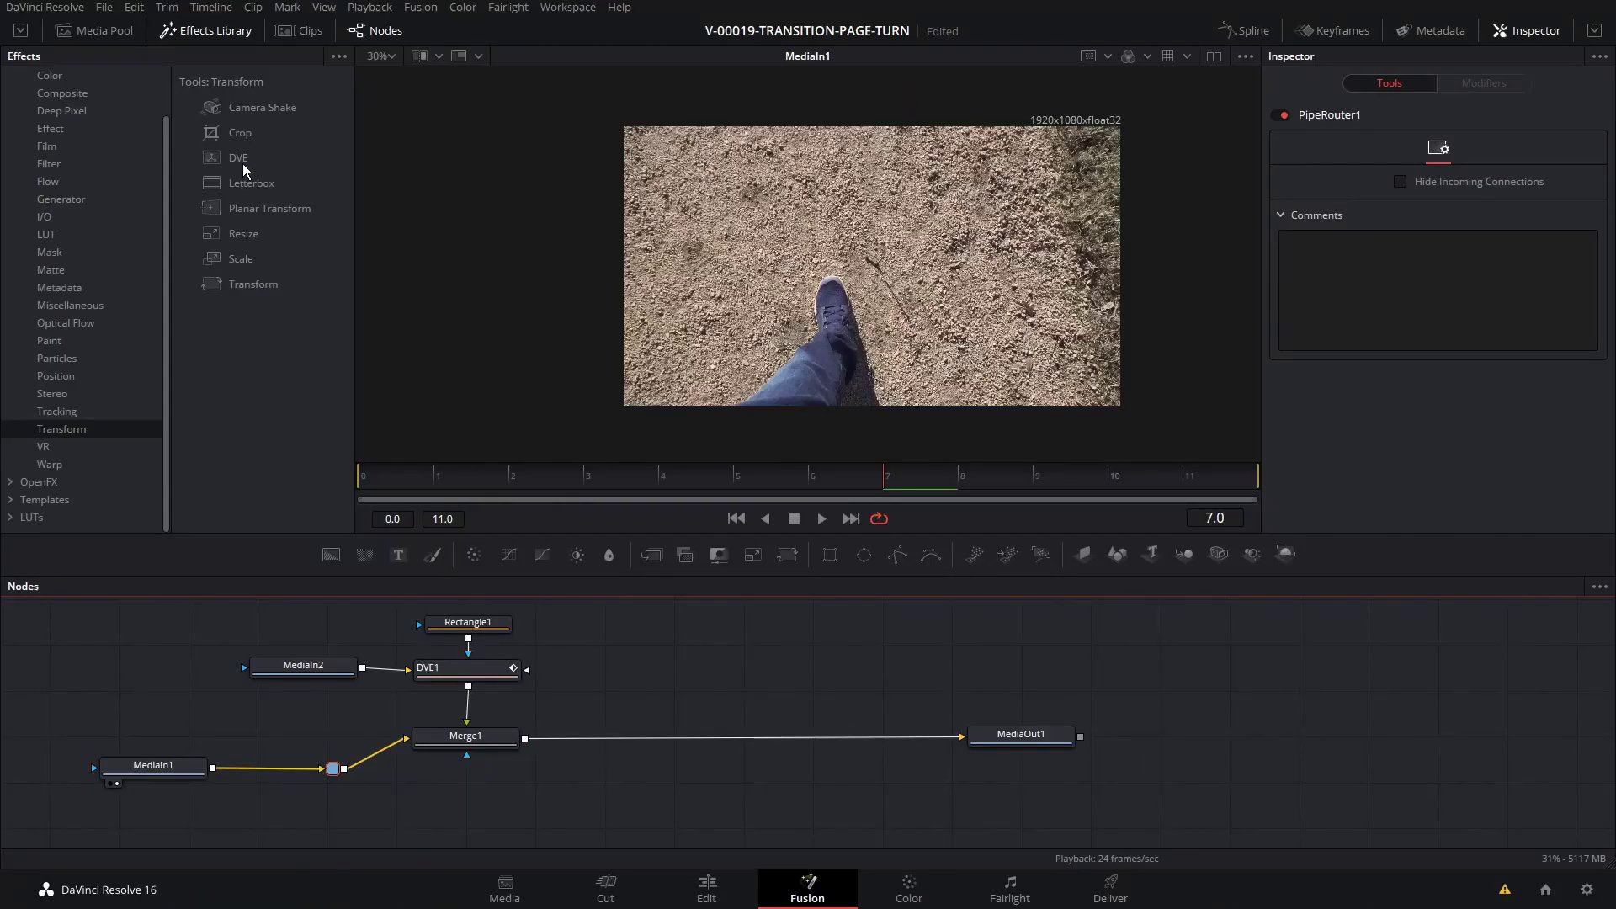
{"action": "left_click_drag", "start_coordinate": [242, 163], "coordinate": [314, 233]}
{"action": "left_click_drag", "start_coordinate": [462, 821], "coordinate": [466, 821]}
{"action": "left_click_drag", "start_coordinate": [345, 745], "coordinate": [459, 807]}
{"action": "key", "text": "1"}
{"action": "key", "text": "1"}
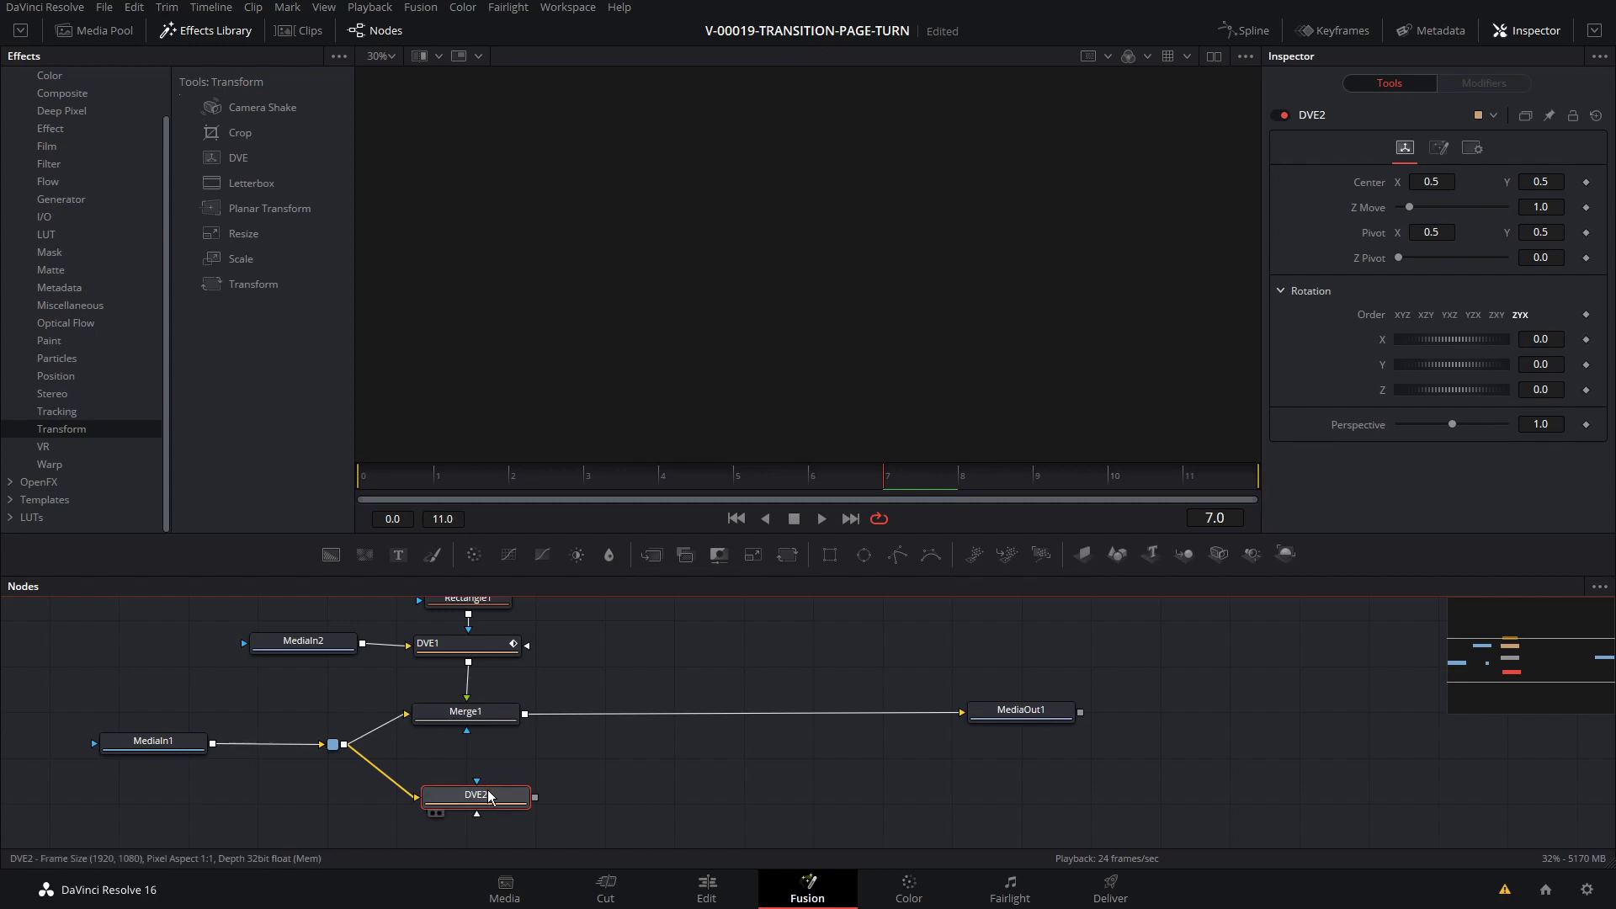
{"action": "key", "text": "1"}
{"action": "mouse_move", "coordinate": [1445, 370]}
{"action": "left_mouse_down"}
{"action": "mouse_move", "coordinate": [1426, 367]}
{"action": "mouse_move", "coordinate": [1465, 367]}
{"action": "left_mouse_up"}
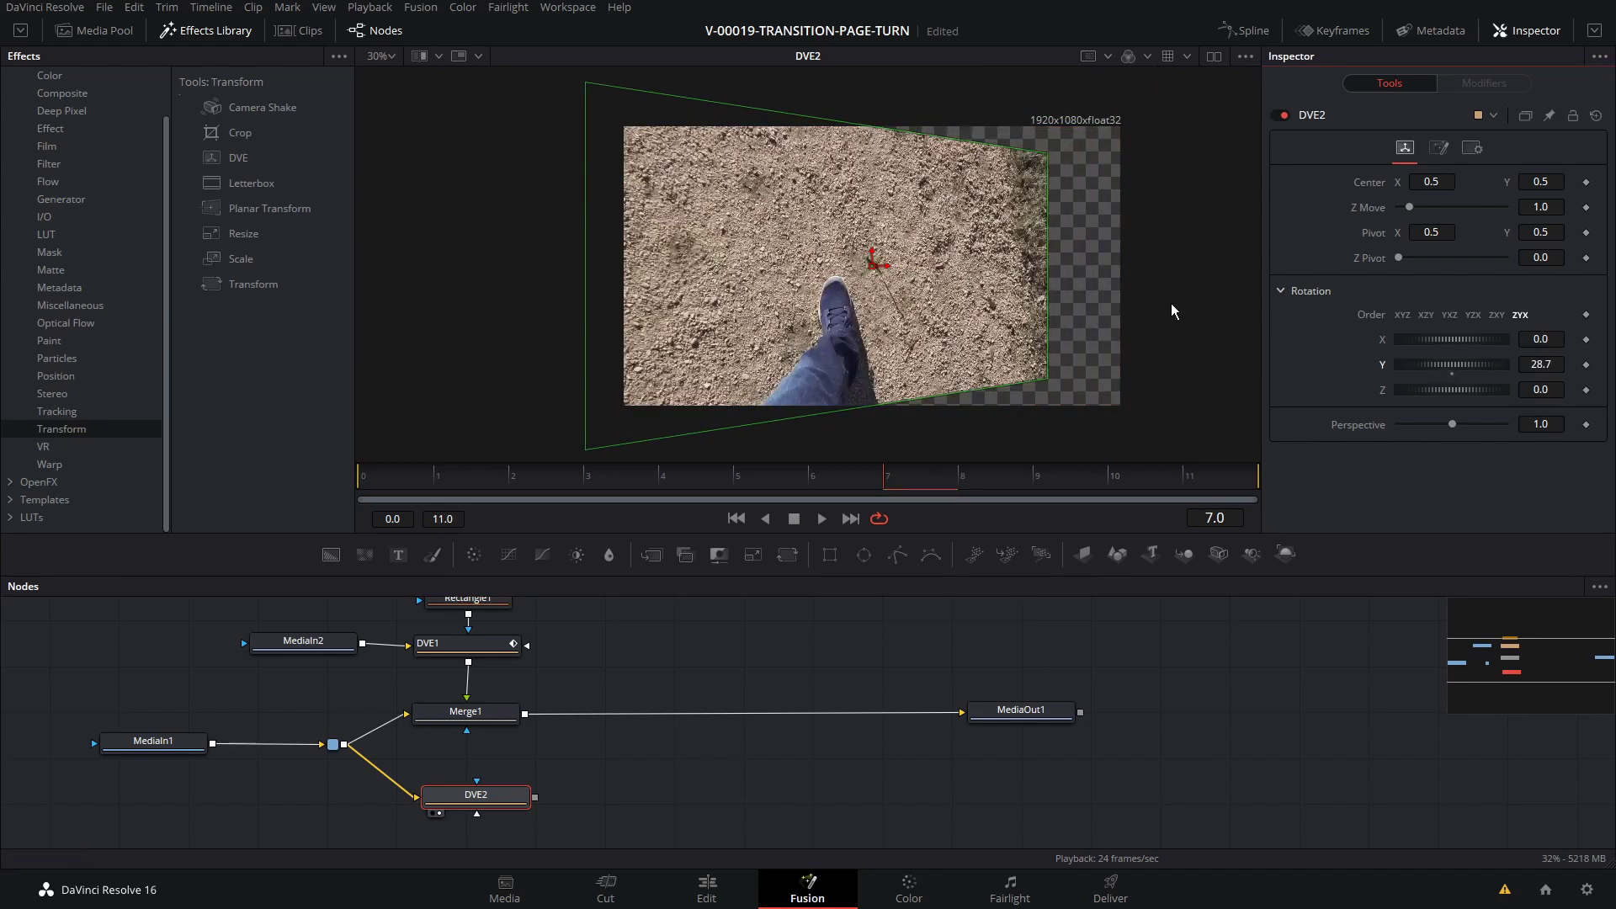
{"action": "double_click", "coordinate": [1451, 375]}
Add a Rectangle mask to DVE2 with Height 1.0 and Center X 0.25 to cover the left half of the image.
{"action": "left_click_drag", "start_coordinate": [507, 784], "coordinate": [497, 795]}
{"action": "left_click", "coordinate": [829, 554]}
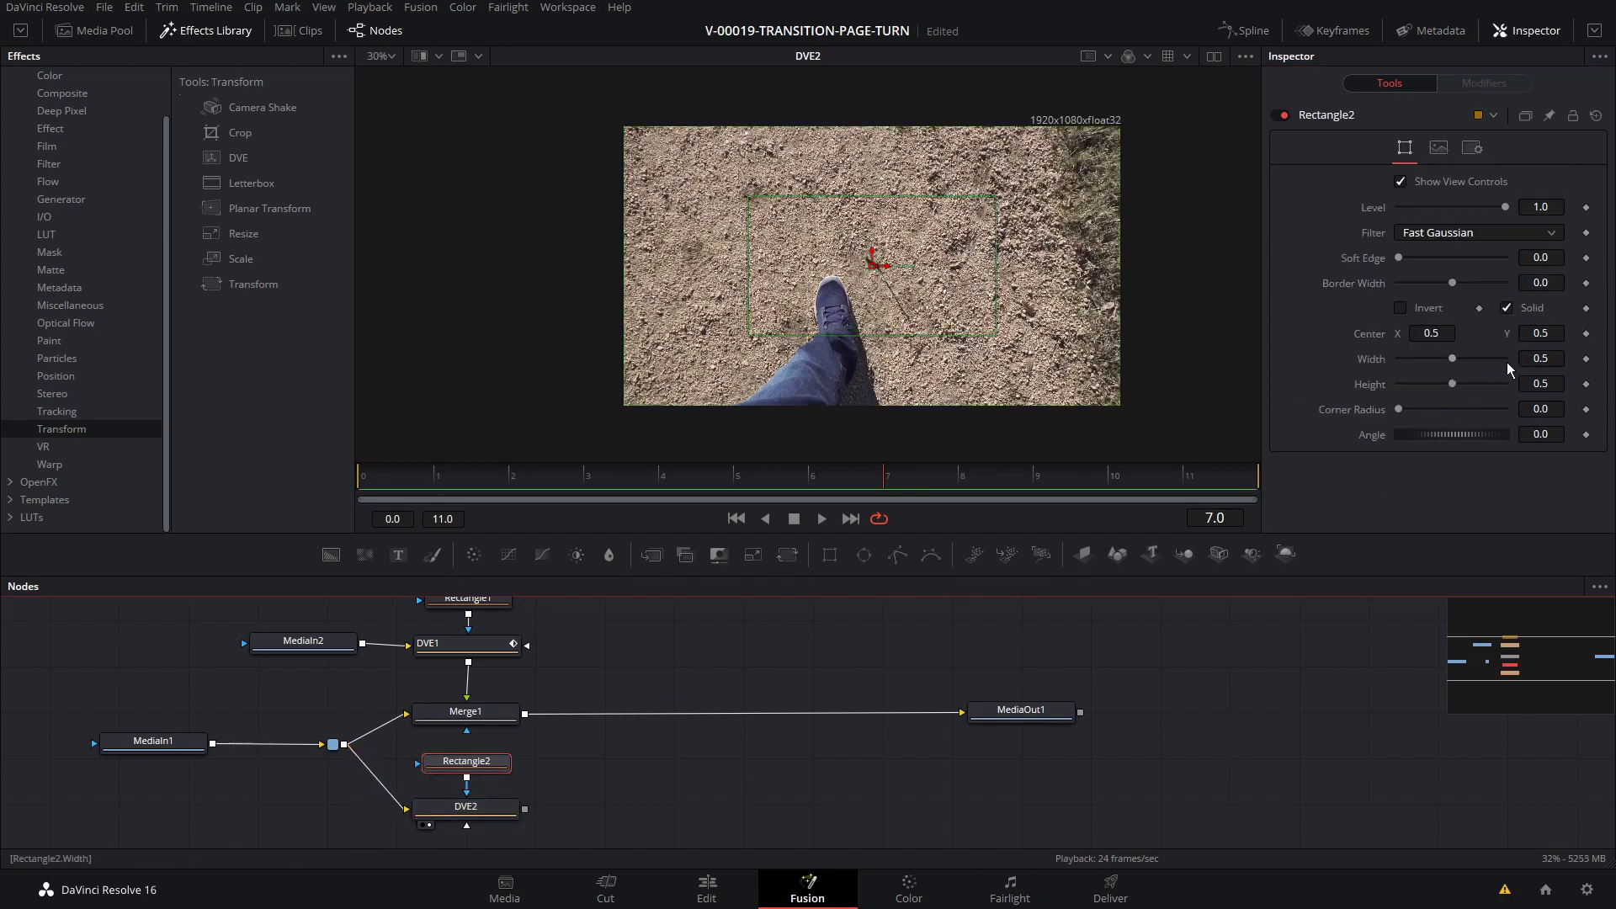
{"action": "left_click", "coordinate": [1540, 383]}
{"action": "key", "text": "Return"}
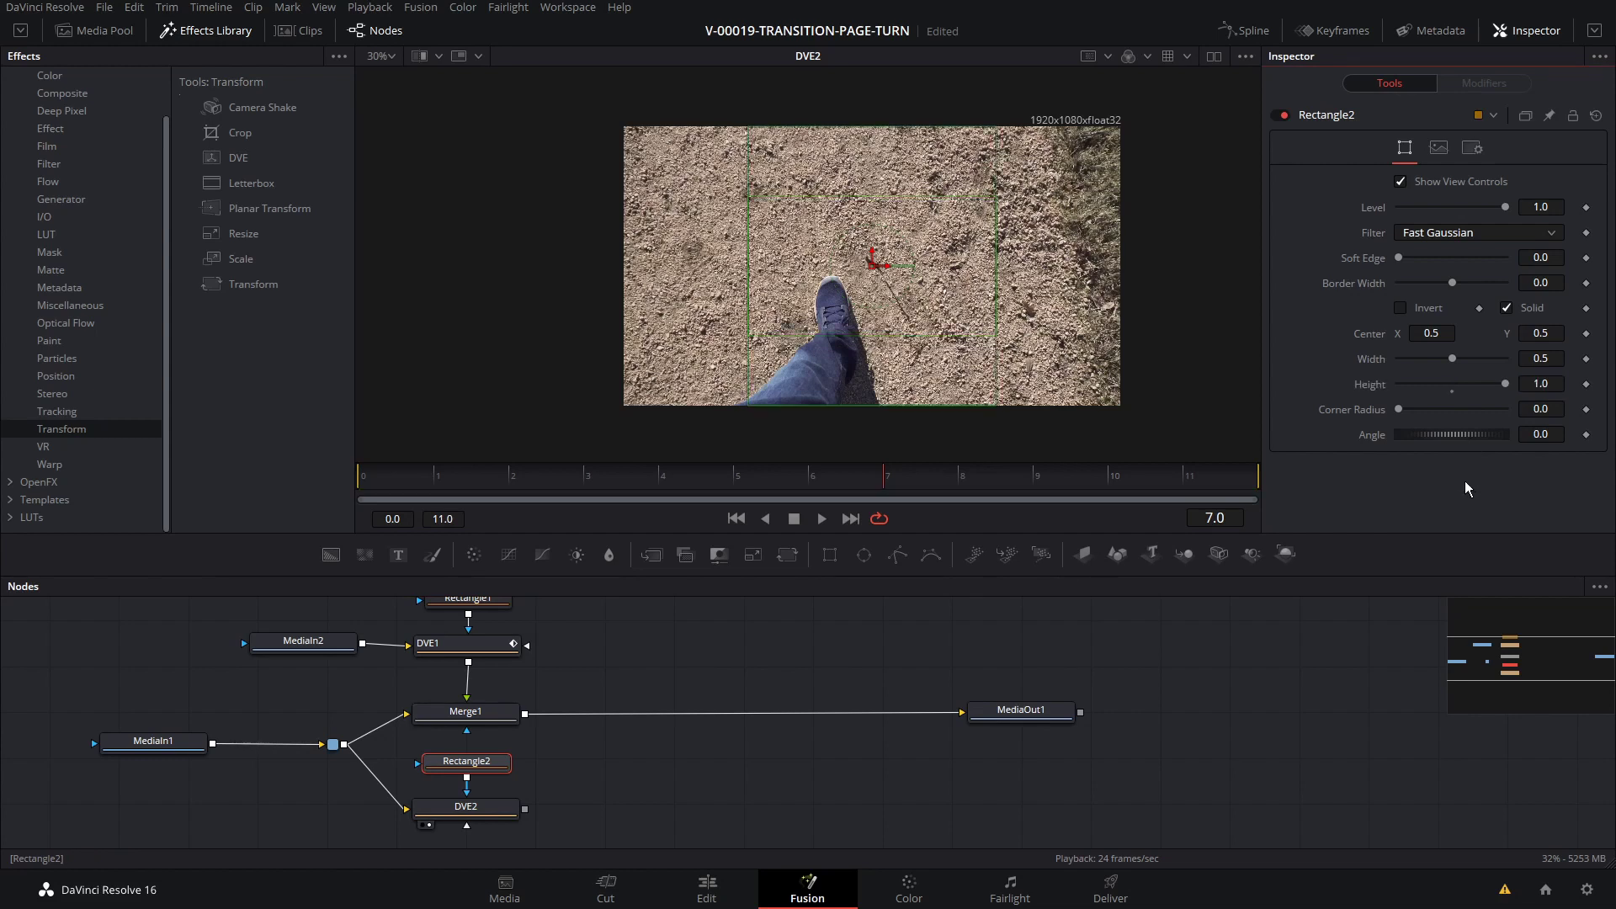
{"action": "left_click", "coordinate": [1431, 333]}
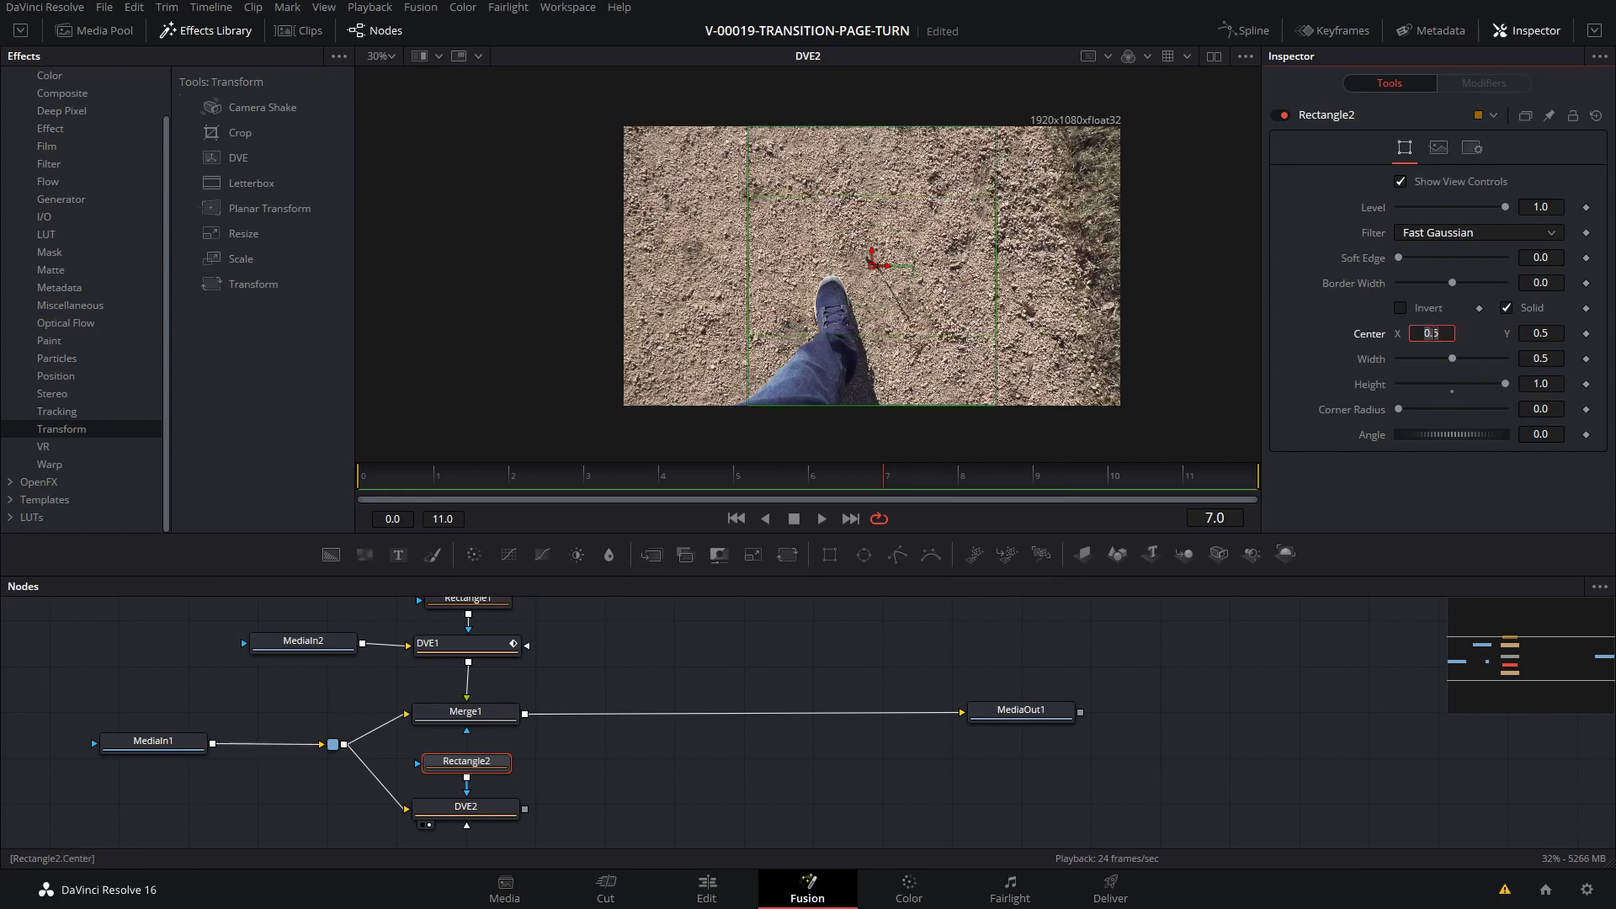
{"action": "key", "text": "Return"}
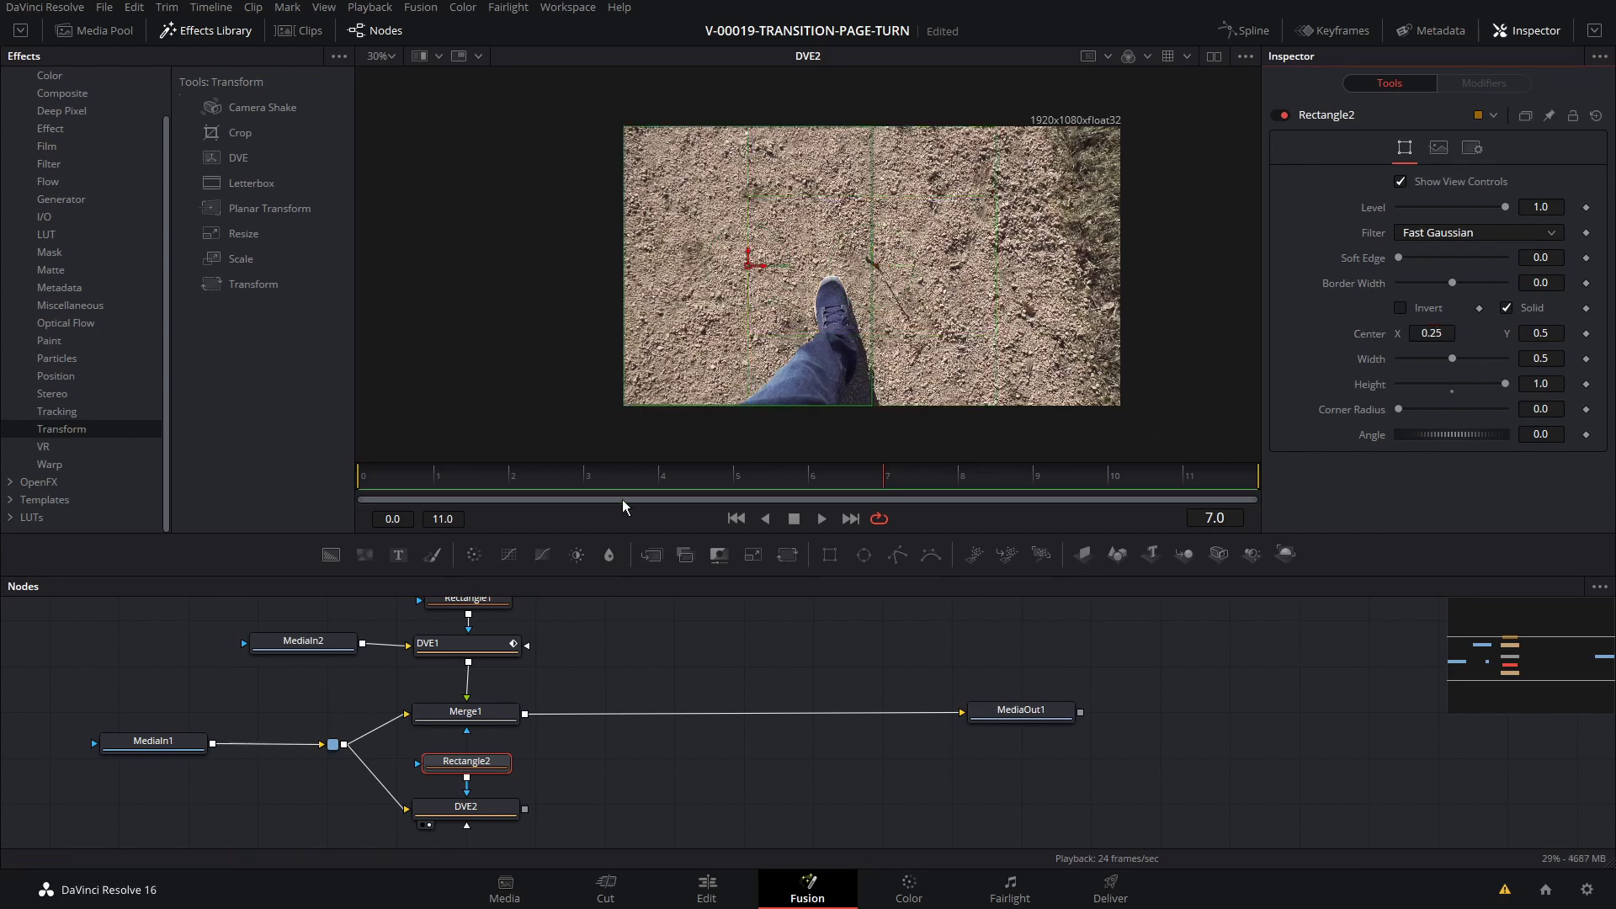
Keyframe DVE2's Y rotation at 90.0 on frame 6.
{"action": "left_click", "coordinate": [496, 804]}
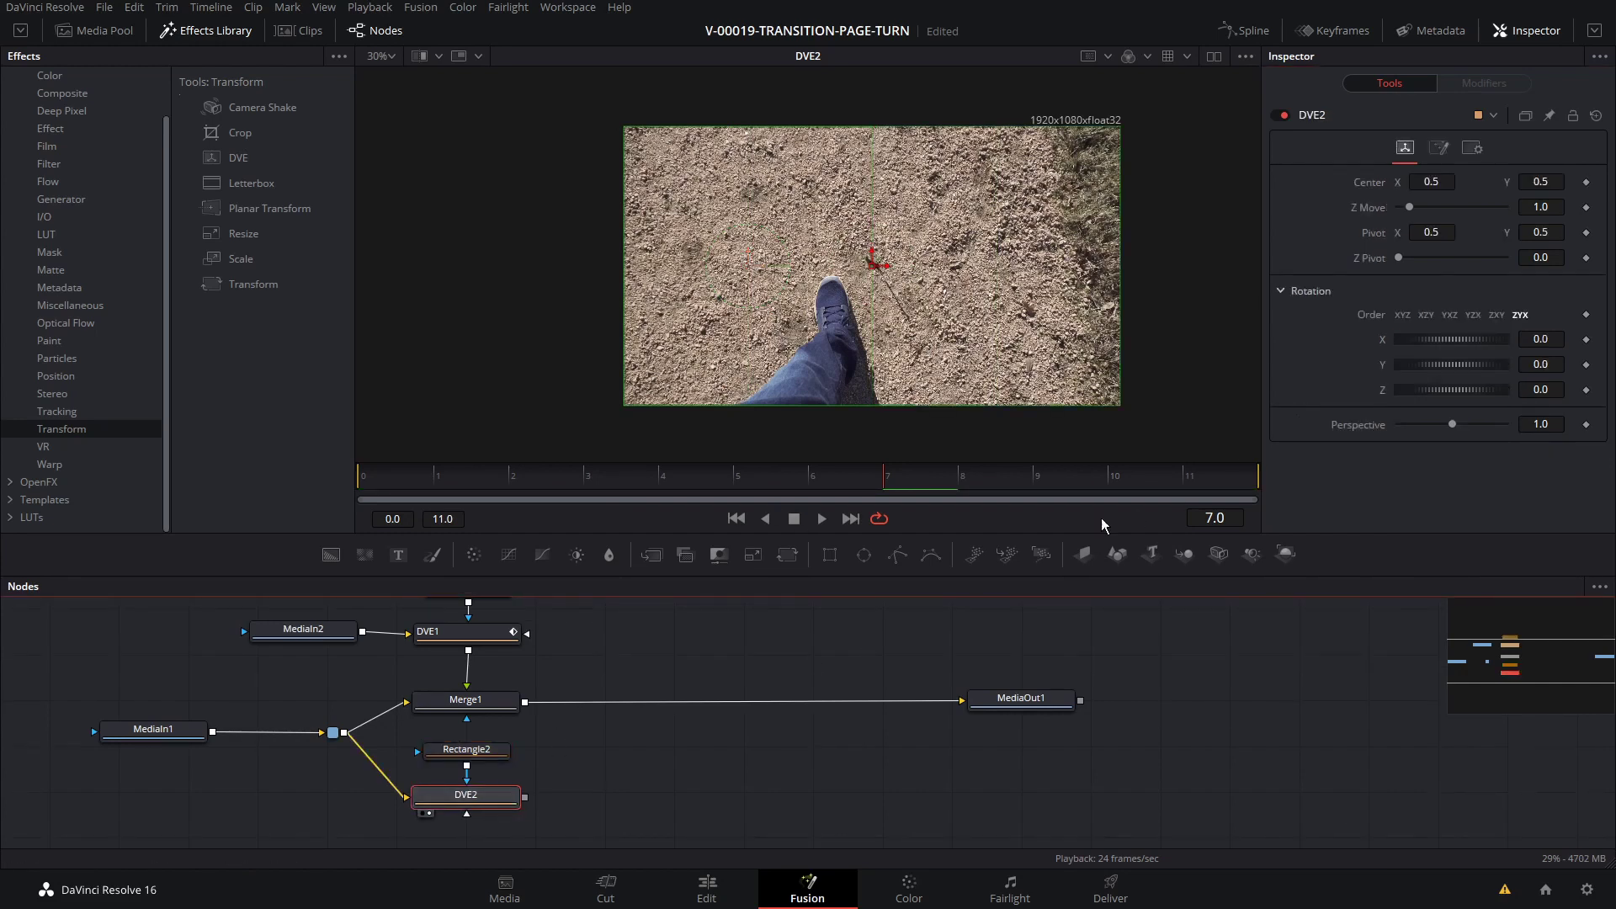
{"action": "mouse_move", "coordinate": [1448, 365]}
{"action": "left_mouse_down"}
{"action": "mouse_move", "coordinate": [1473, 362]}
{"action": "mouse_move", "coordinate": [1443, 365]}
{"action": "left_mouse_up"}
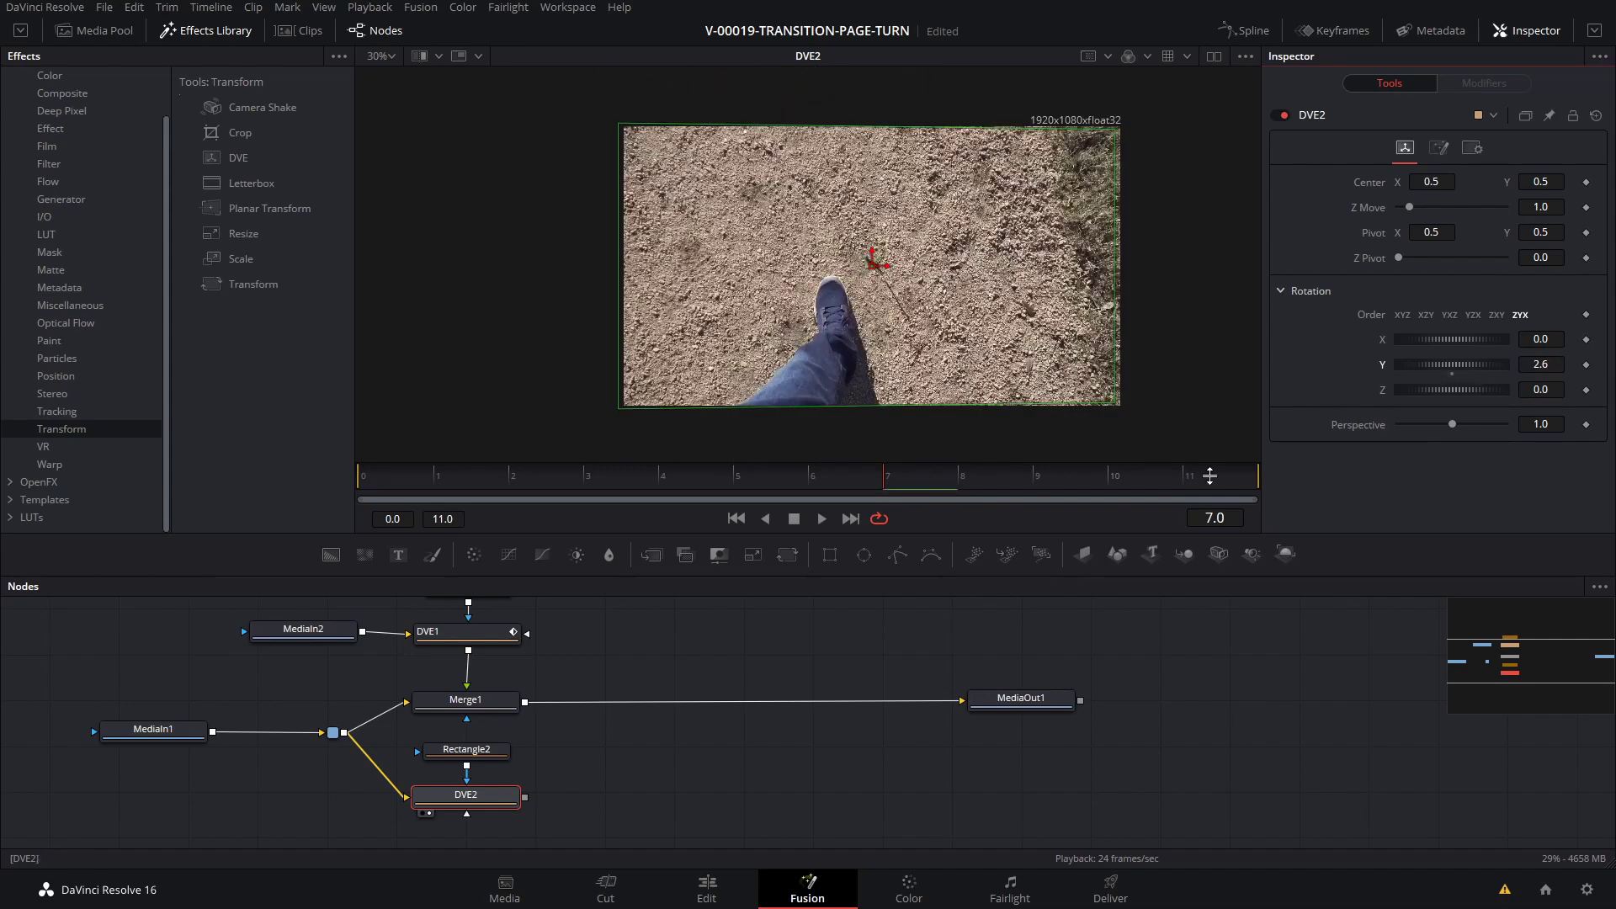
{"action": "left_click", "coordinate": [813, 484]}
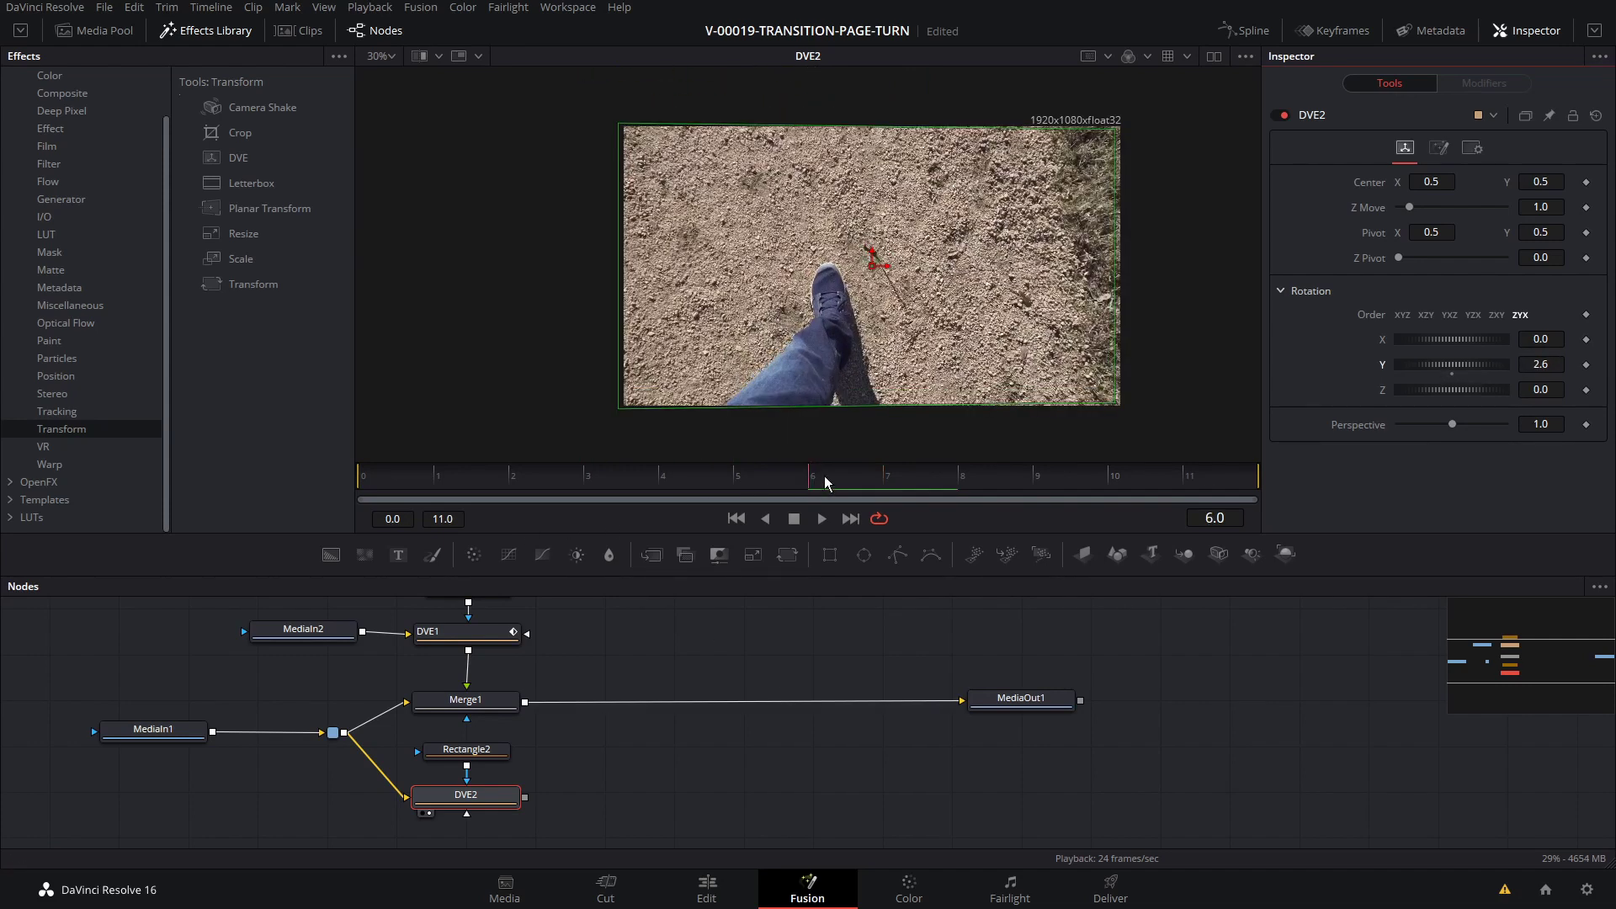
{"action": "double_click", "coordinate": [1451, 371]}
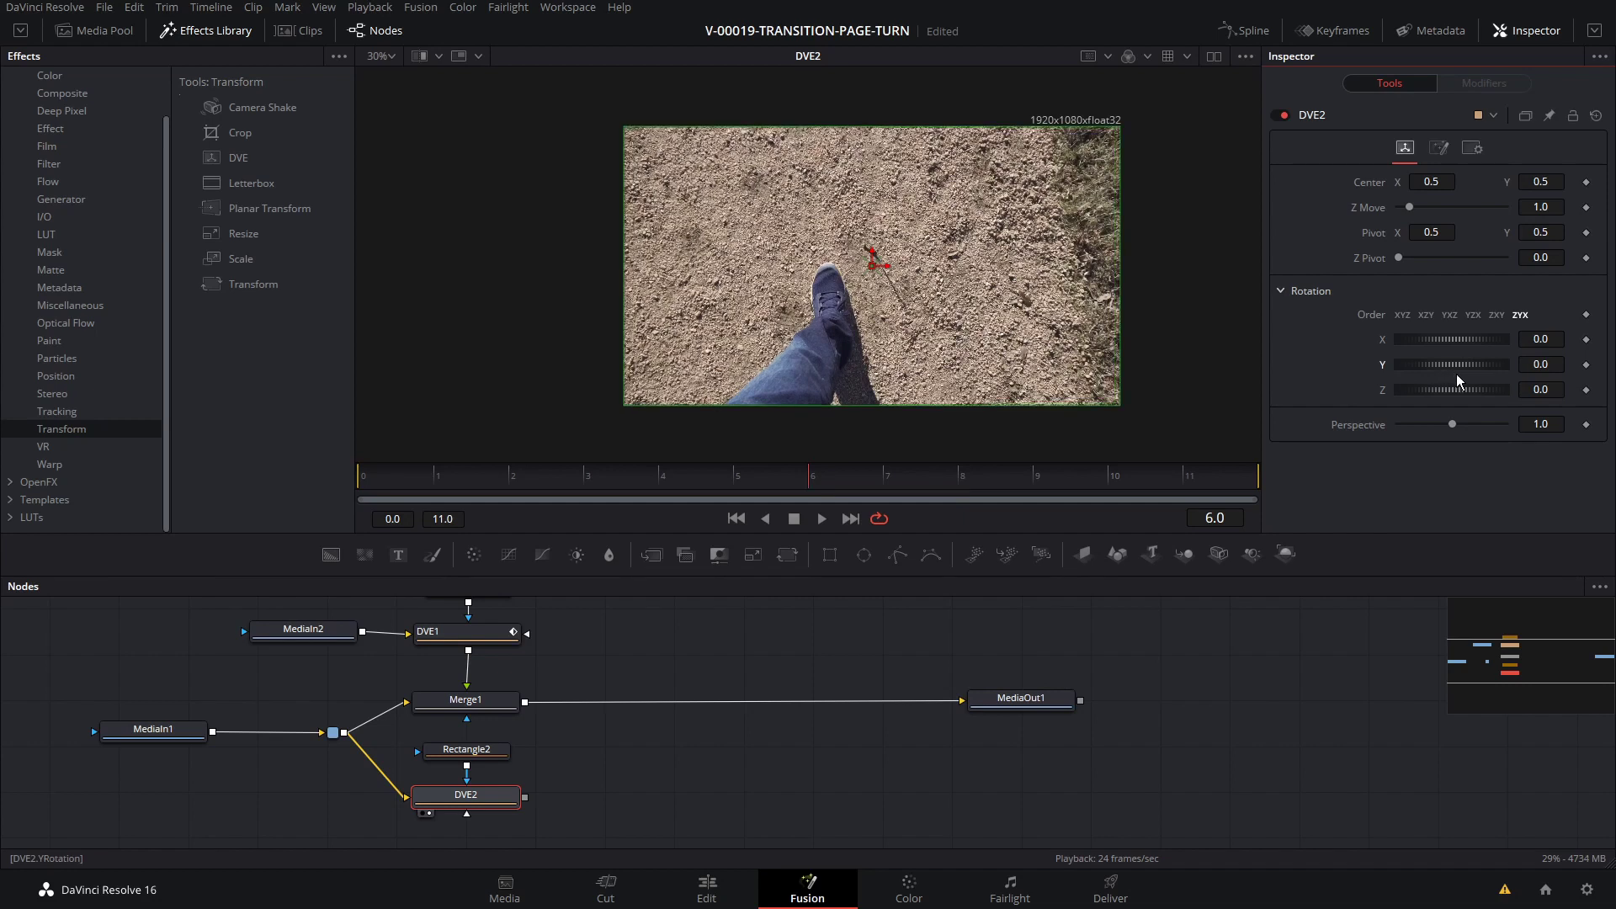
{"action": "left_click", "coordinate": [1539, 364]}
{"action": "key", "text": "Return"}
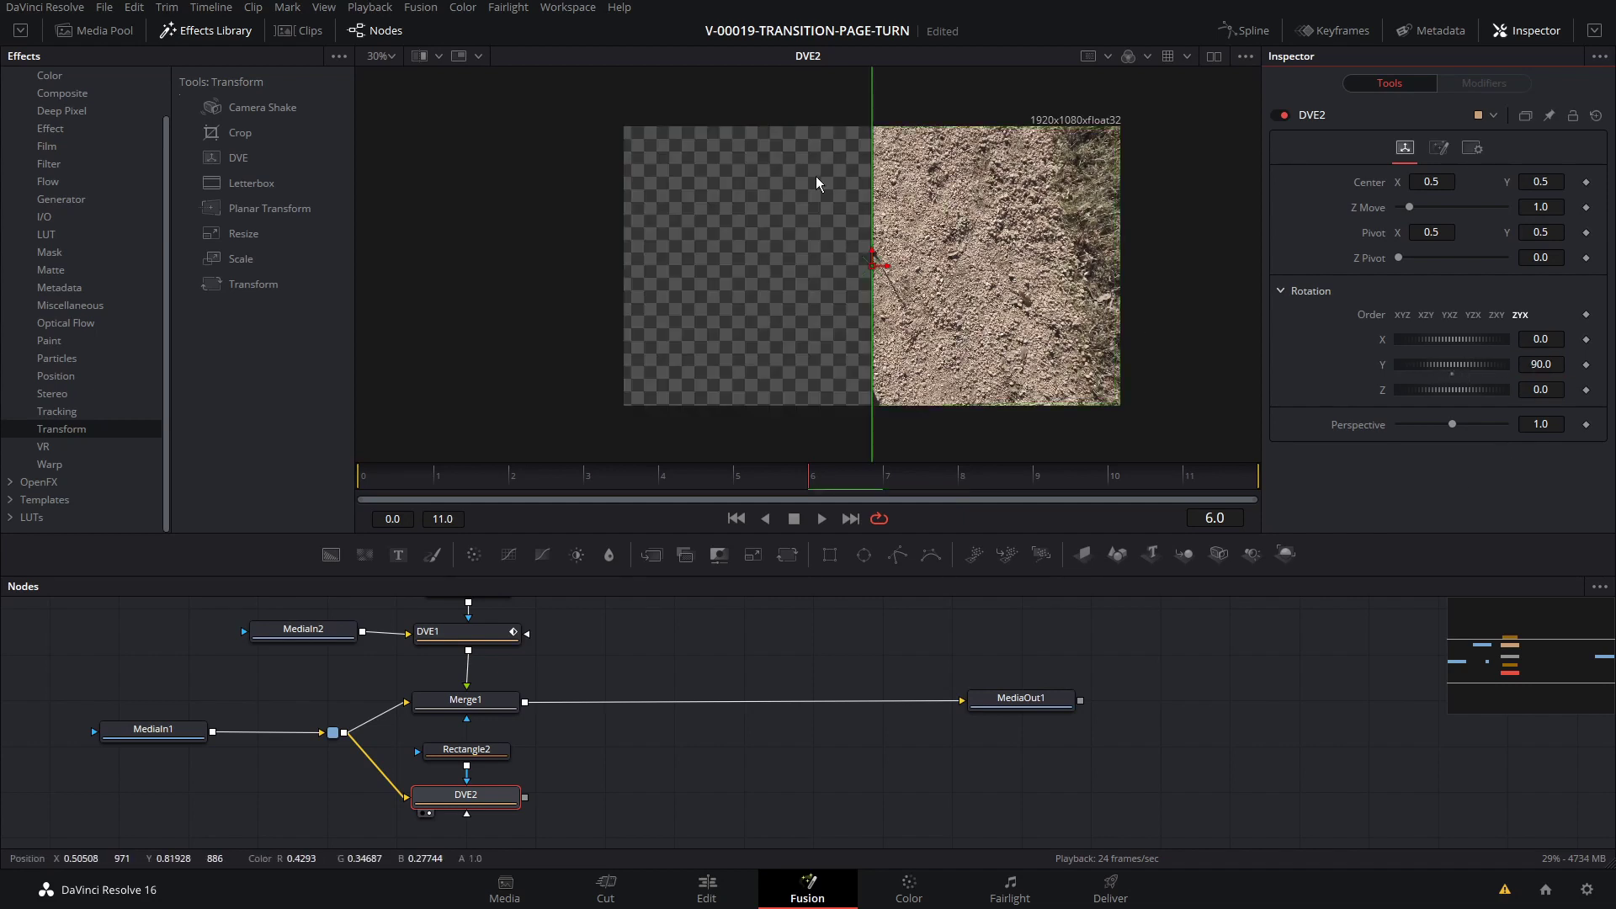
{"action": "left_click", "coordinate": [1586, 365]}
Keyframe DVE2's Y rotation at 0.0 on frame 11 and scrub through the rotation.
{"action": "left_click", "coordinate": [1190, 484]}
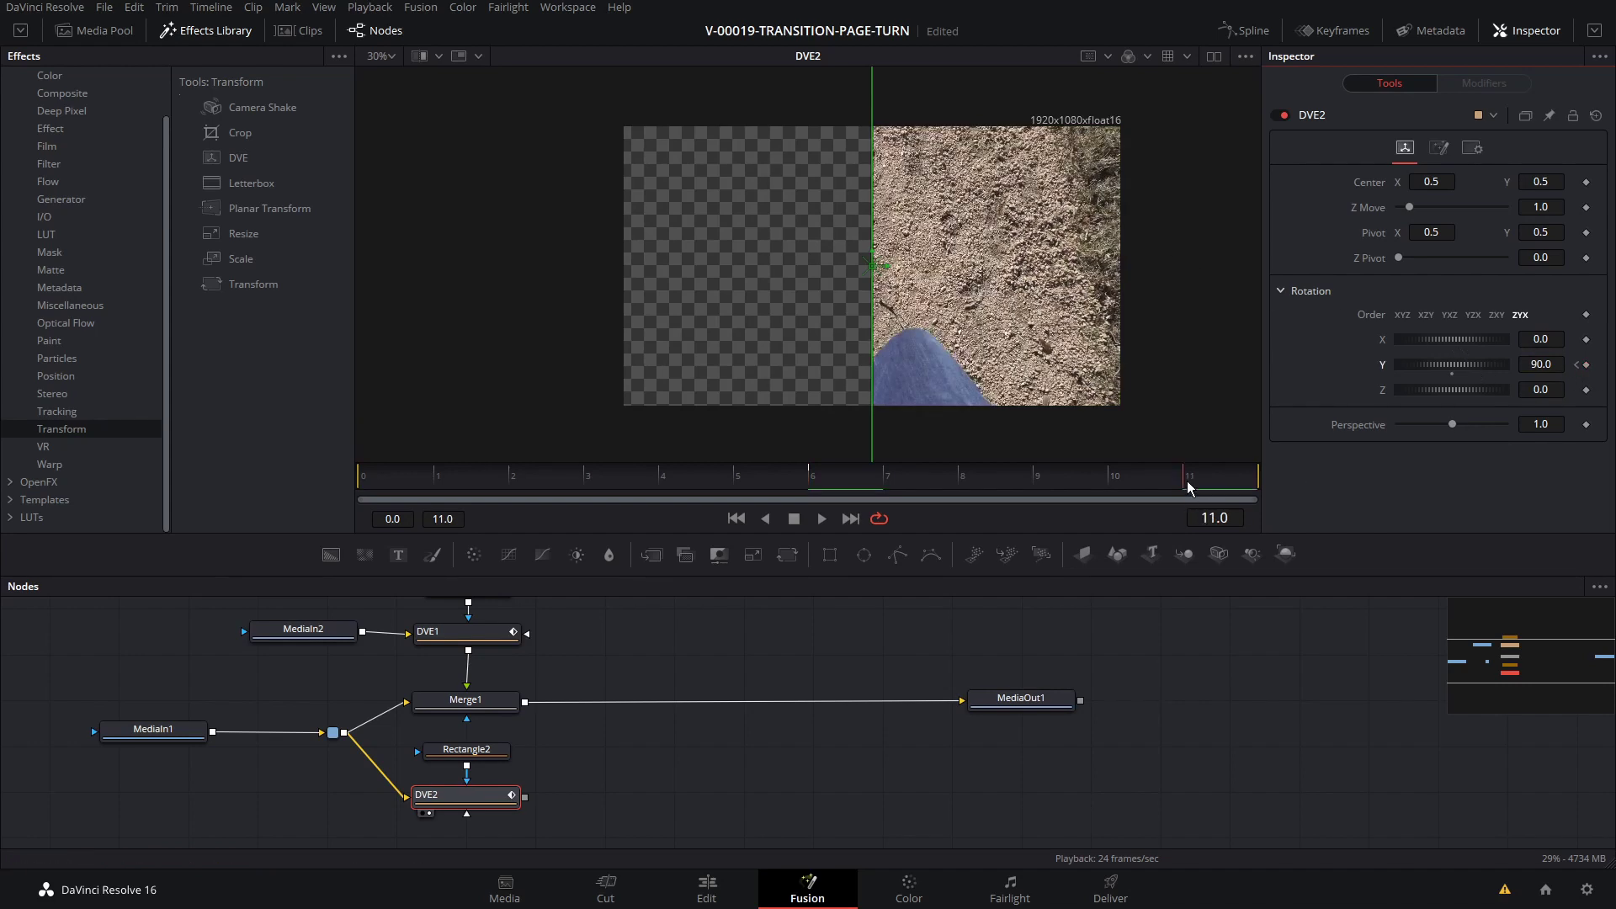
{"action": "left_click", "coordinate": [1543, 365]}
{"action": "key", "text": "Return"}
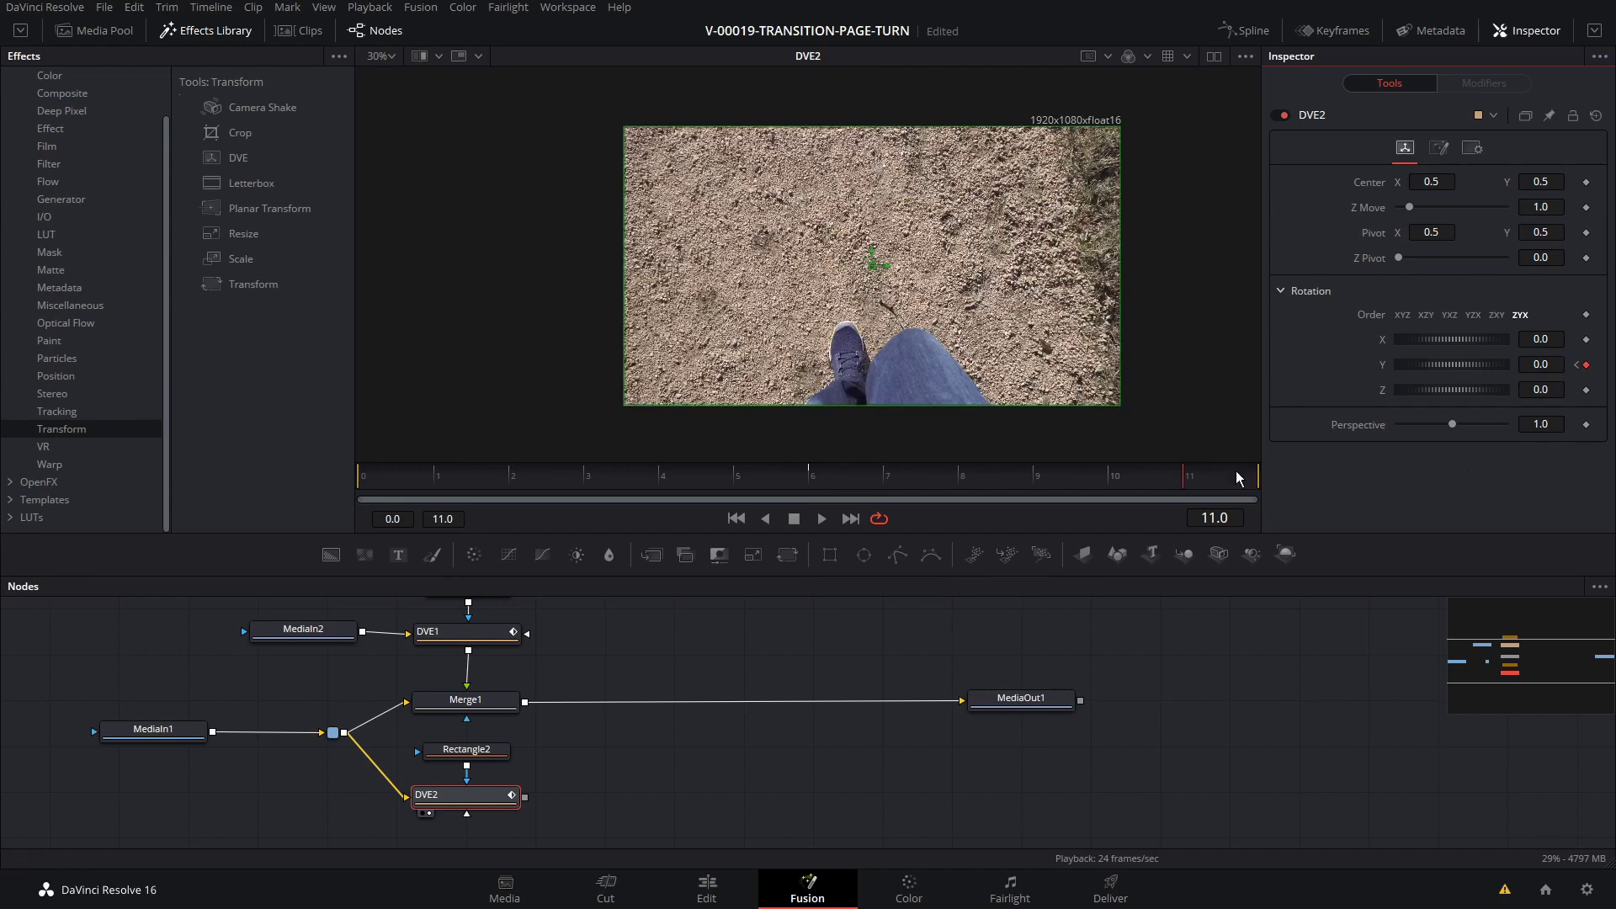
{"action": "left_click_drag", "start_coordinate": [683, 486], "coordinate": [1175, 483]}
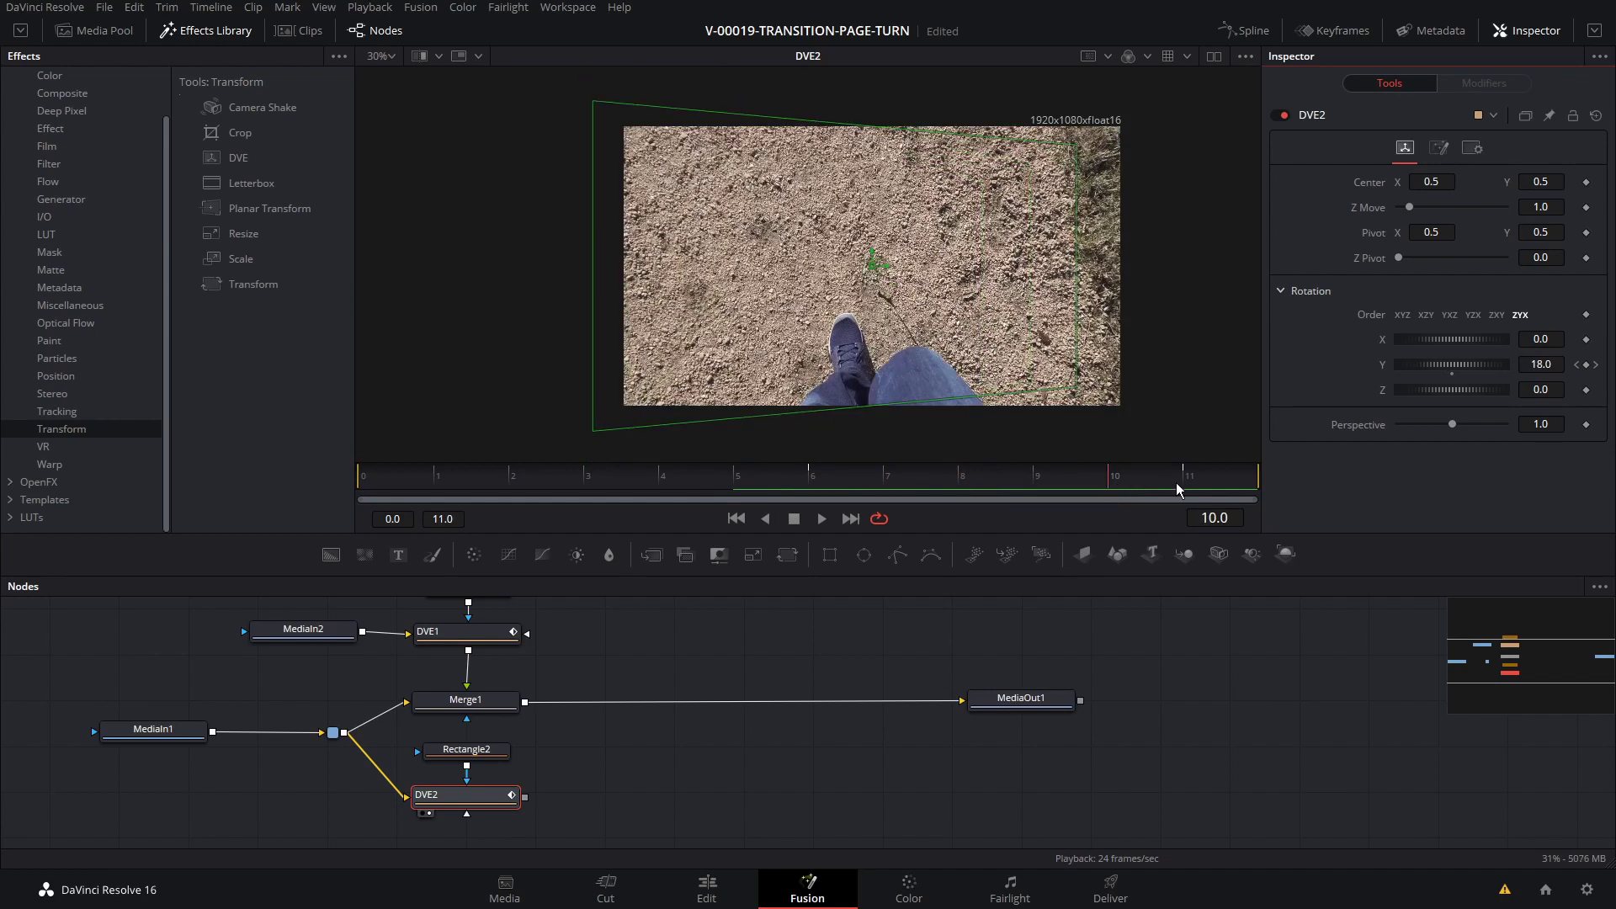
{"action": "left_click", "coordinate": [1209, 480]}
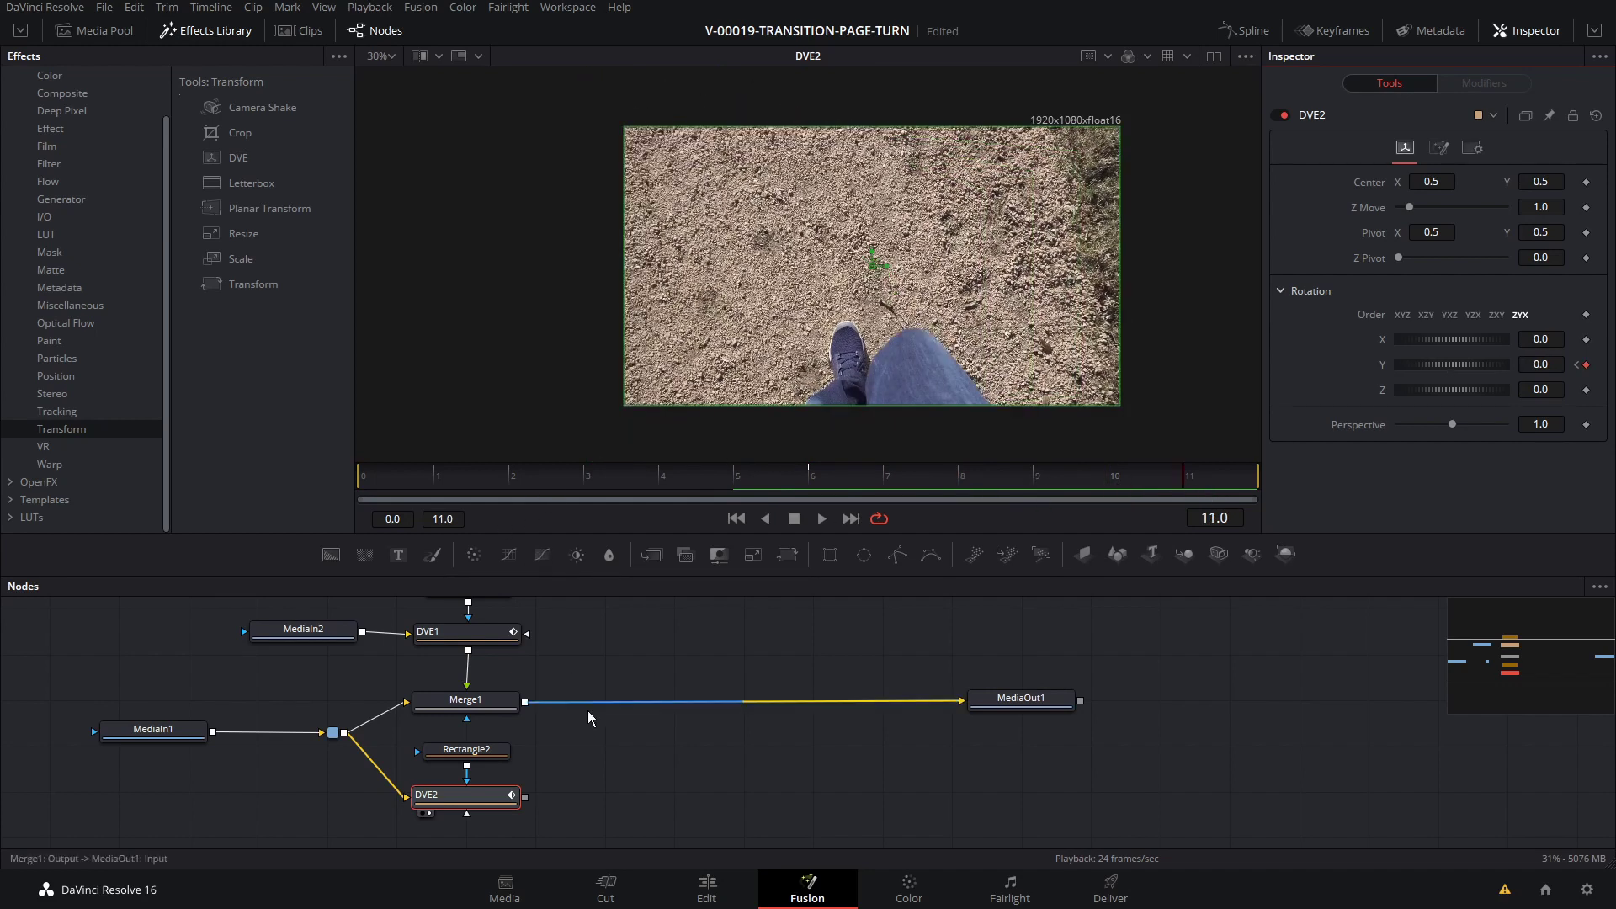
Merge DVE2's output over Merge1's output and place the new Merge node between Merge1 and MediaOut1.
{"action": "left_click_drag", "start_coordinate": [642, 749], "coordinate": [641, 771]}
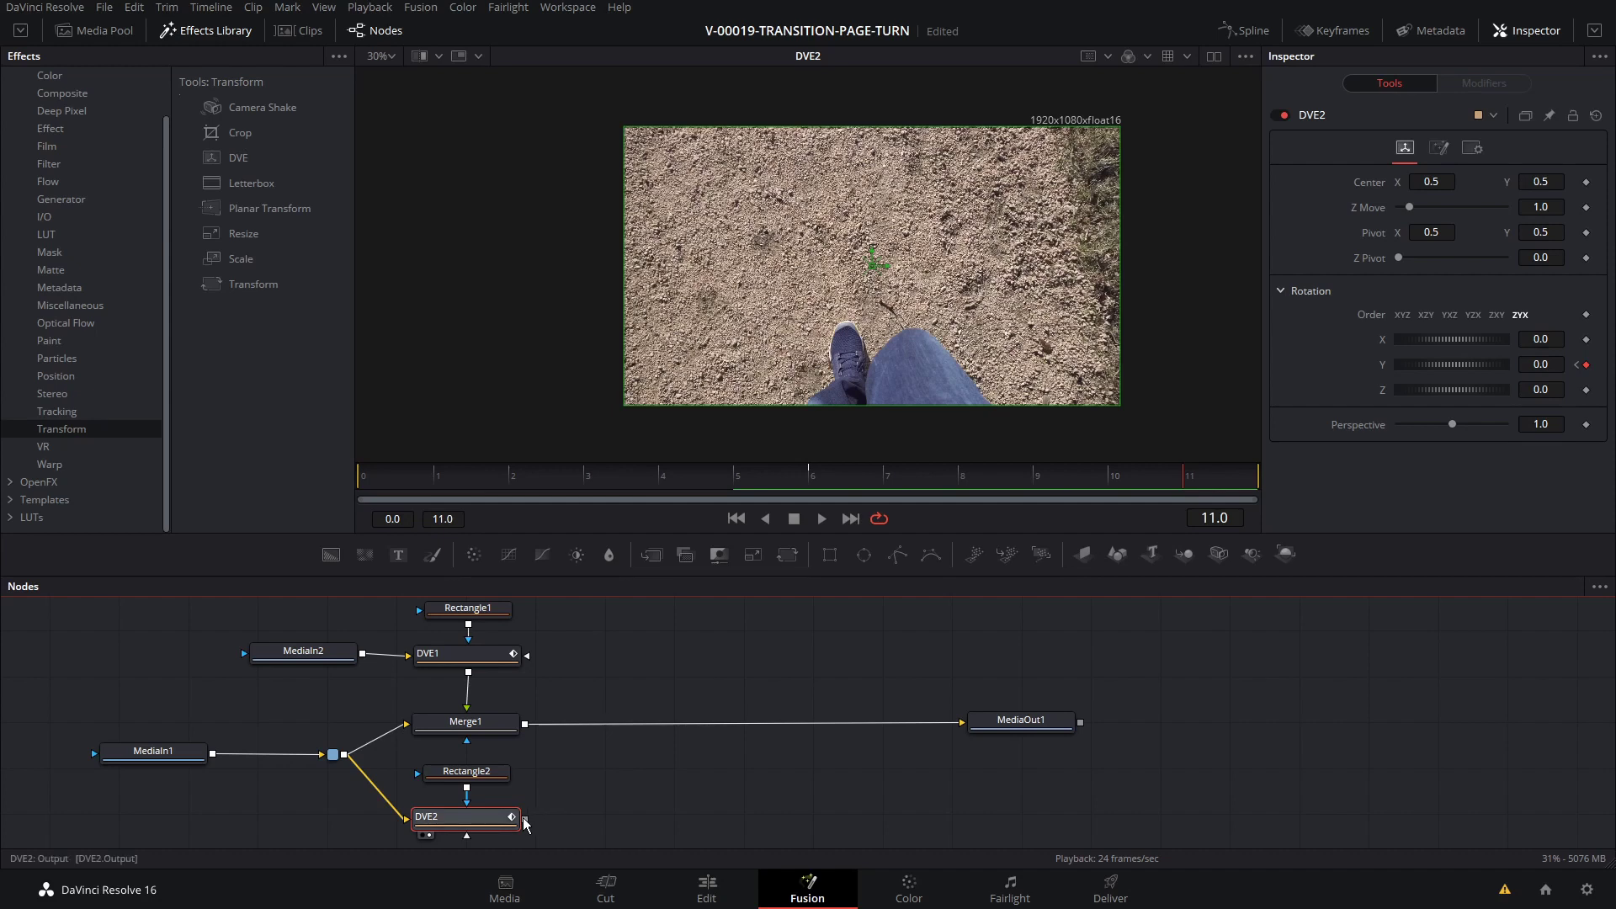
{"action": "left_click_drag", "start_coordinate": [526, 822], "coordinate": [525, 729]}
{"action": "left_click_drag", "start_coordinate": [603, 791], "coordinate": [625, 705]}
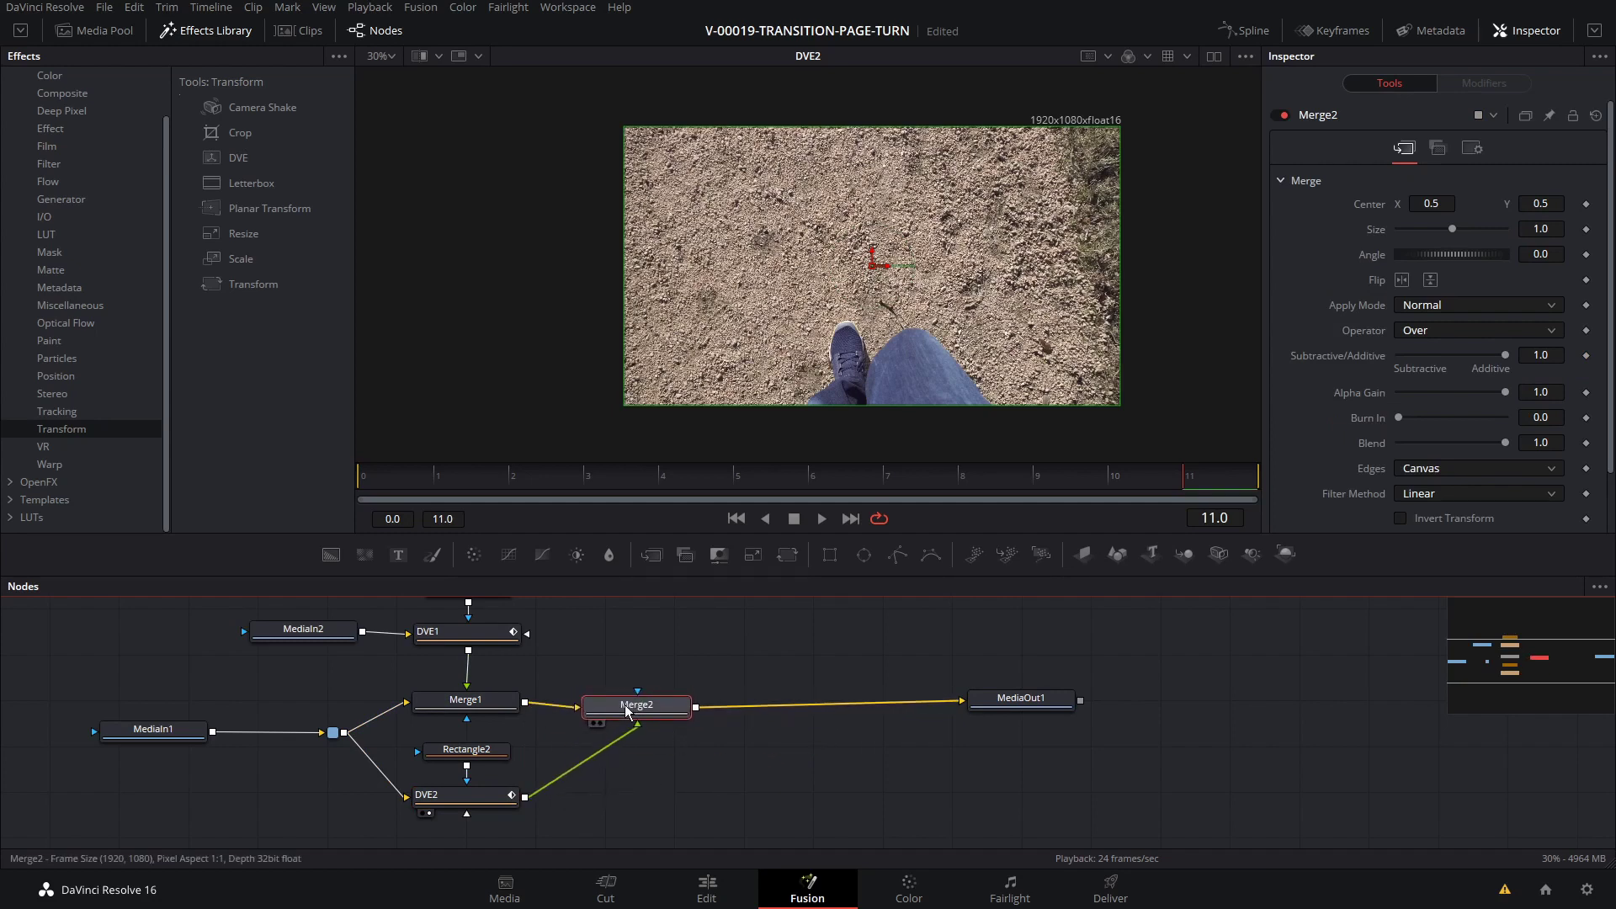
View Merge1 and MediaOut1 and play the composition from frame 0 to check the combined page turn.
{"action": "left_click", "coordinate": [486, 706]}
{"action": "left_click_drag", "start_coordinate": [471, 711], "coordinate": [815, 292]}
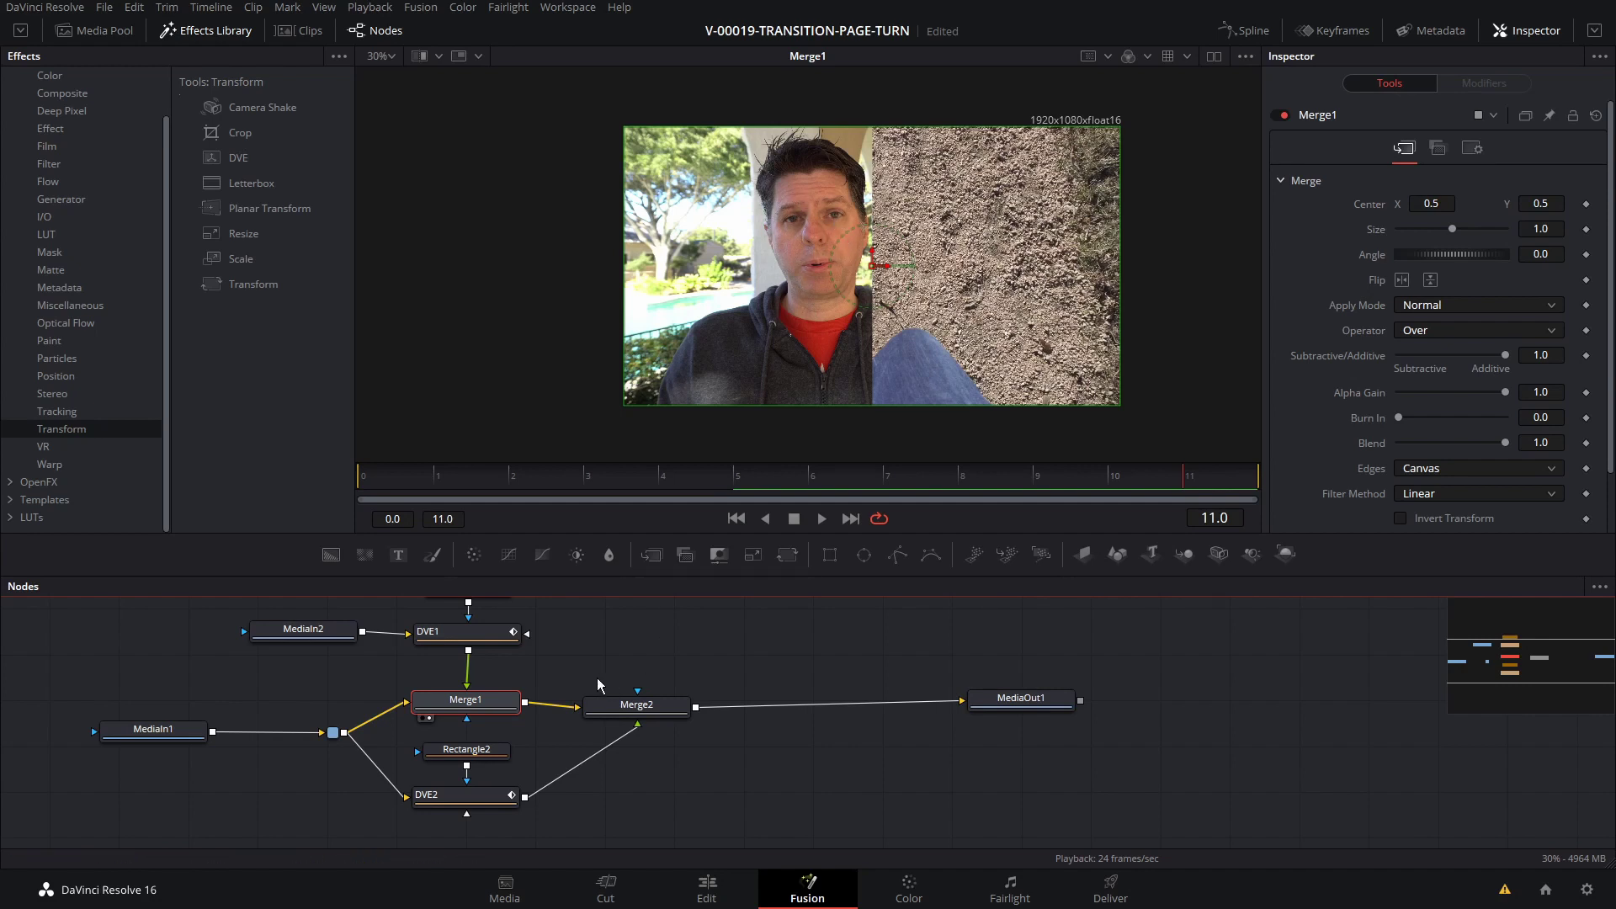
{"action": "left_click", "coordinate": [643, 703]}
{"action": "left_click", "coordinate": [1046, 700]}
{"action": "key", "text": "1"}
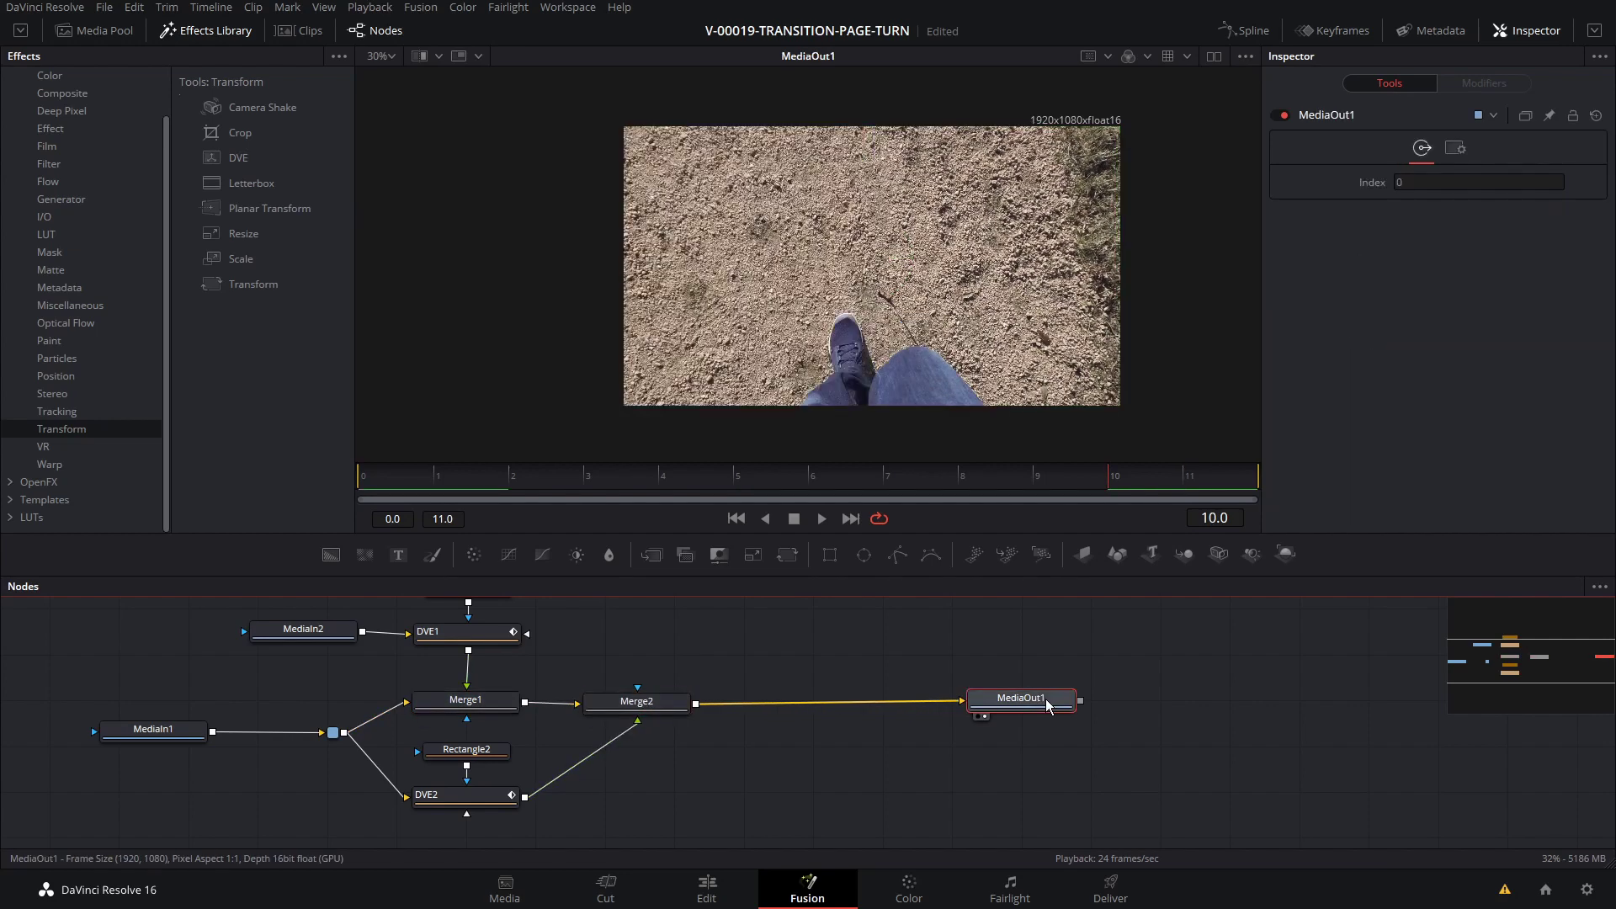
{"action": "left_click", "coordinate": [400, 481]}
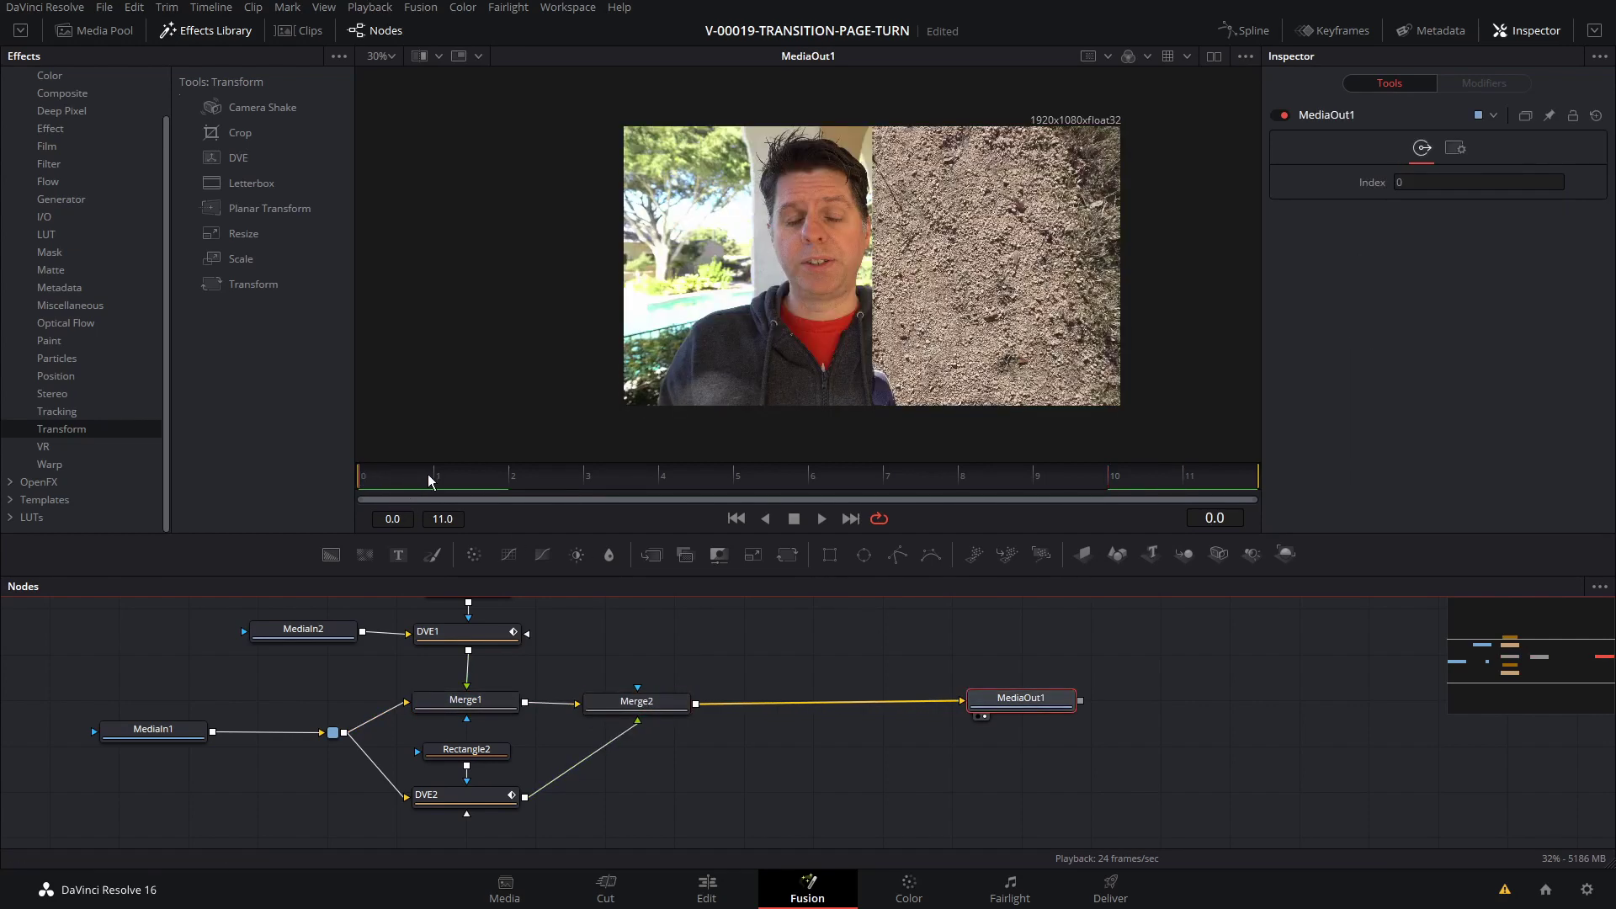
{"action": "key", "text": "space"}
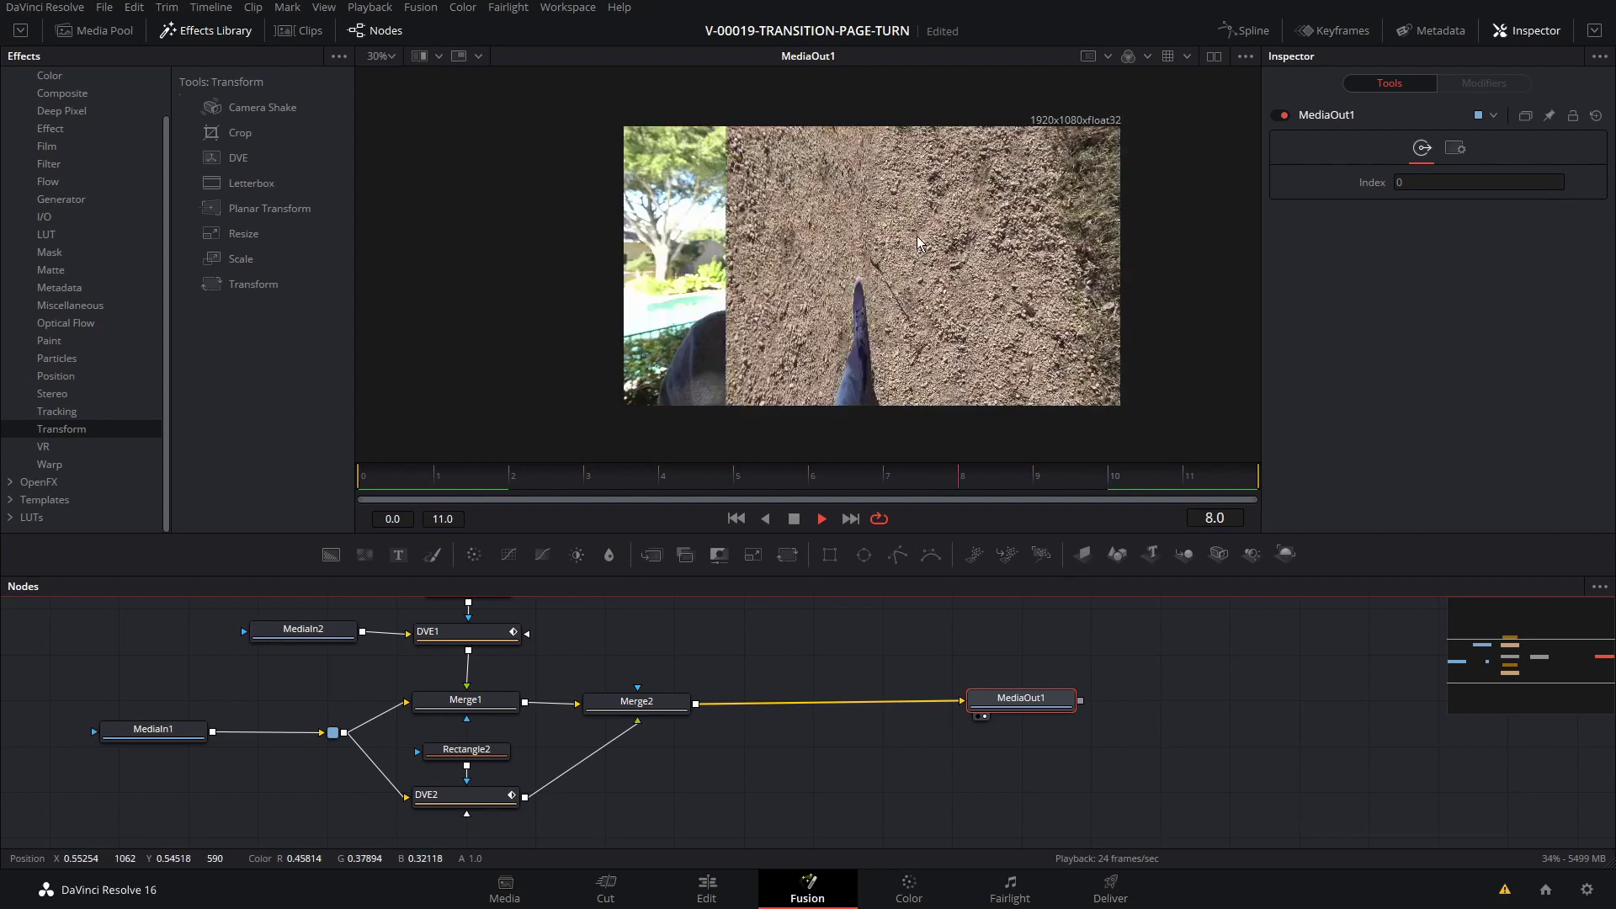
{"action": "key", "text": "space"}
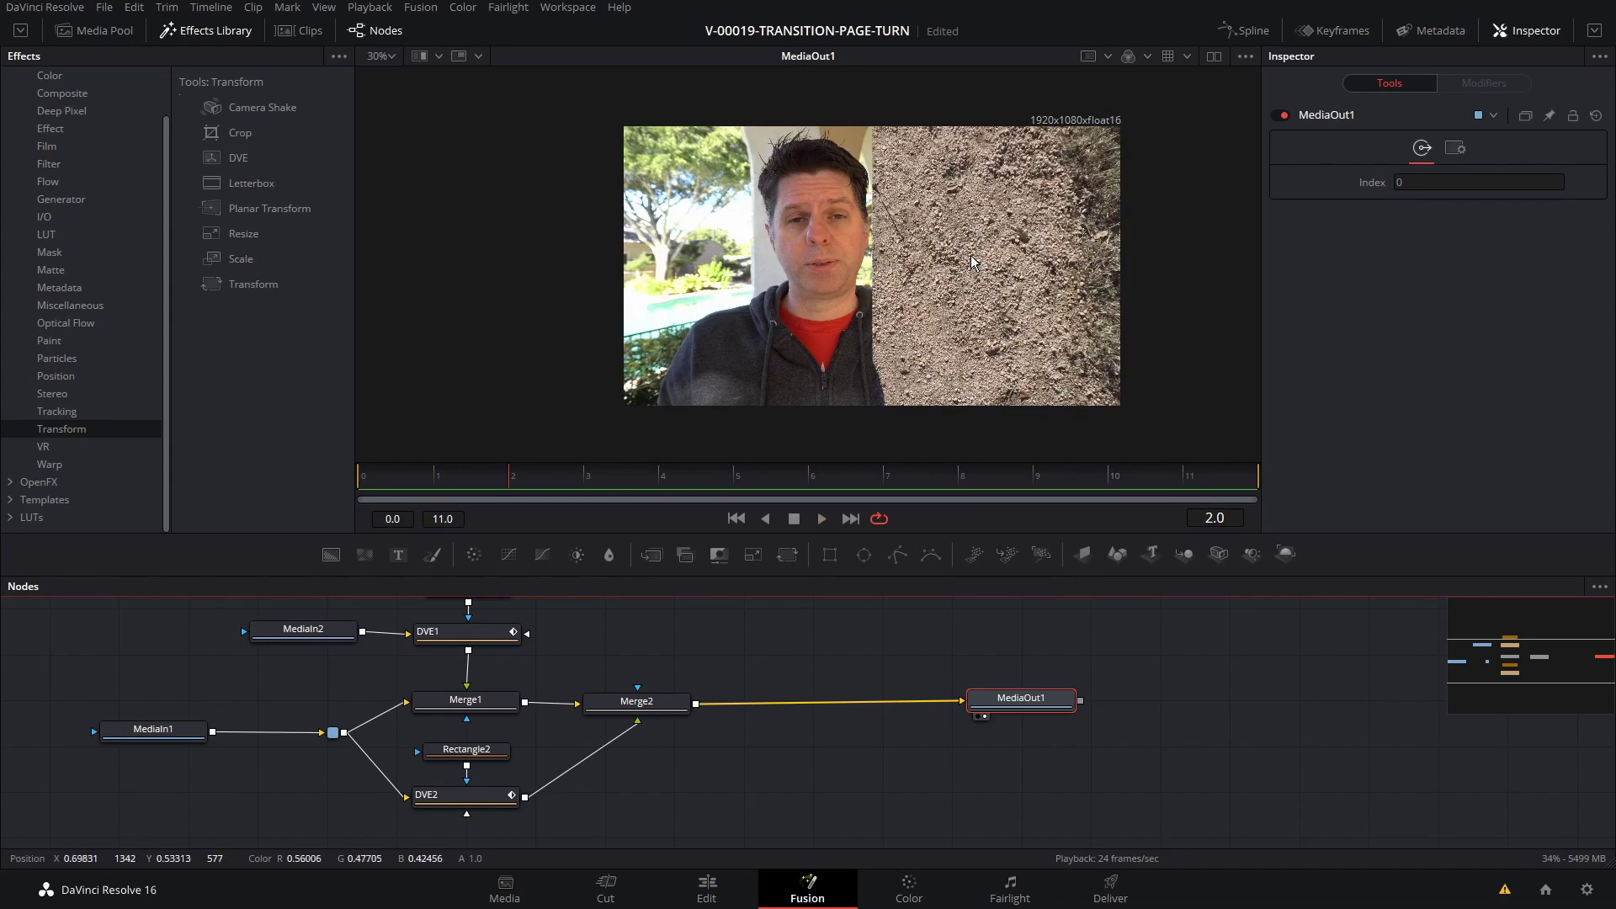
Inspect DVE2's output, add a Rectangle mask to Merge2 and show Merge2 in the viewer.
{"action": "left_click", "coordinate": [639, 704]}
{"action": "left_click", "coordinate": [477, 801]}
{"action": "key", "text": "1"}
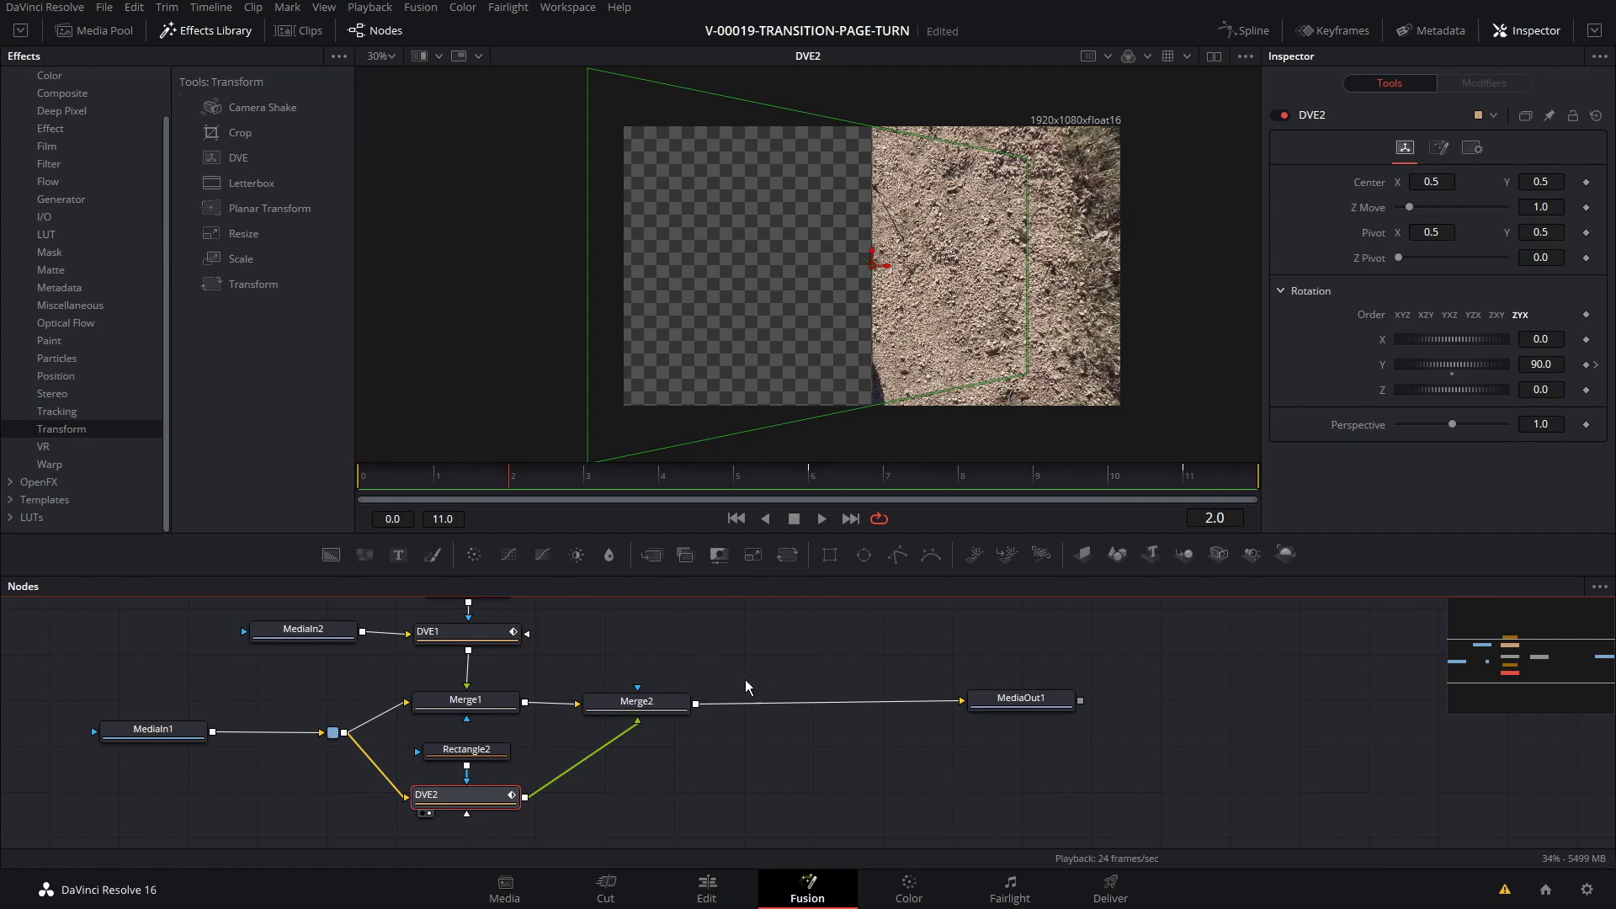
{"action": "left_click", "coordinate": [644, 715]}
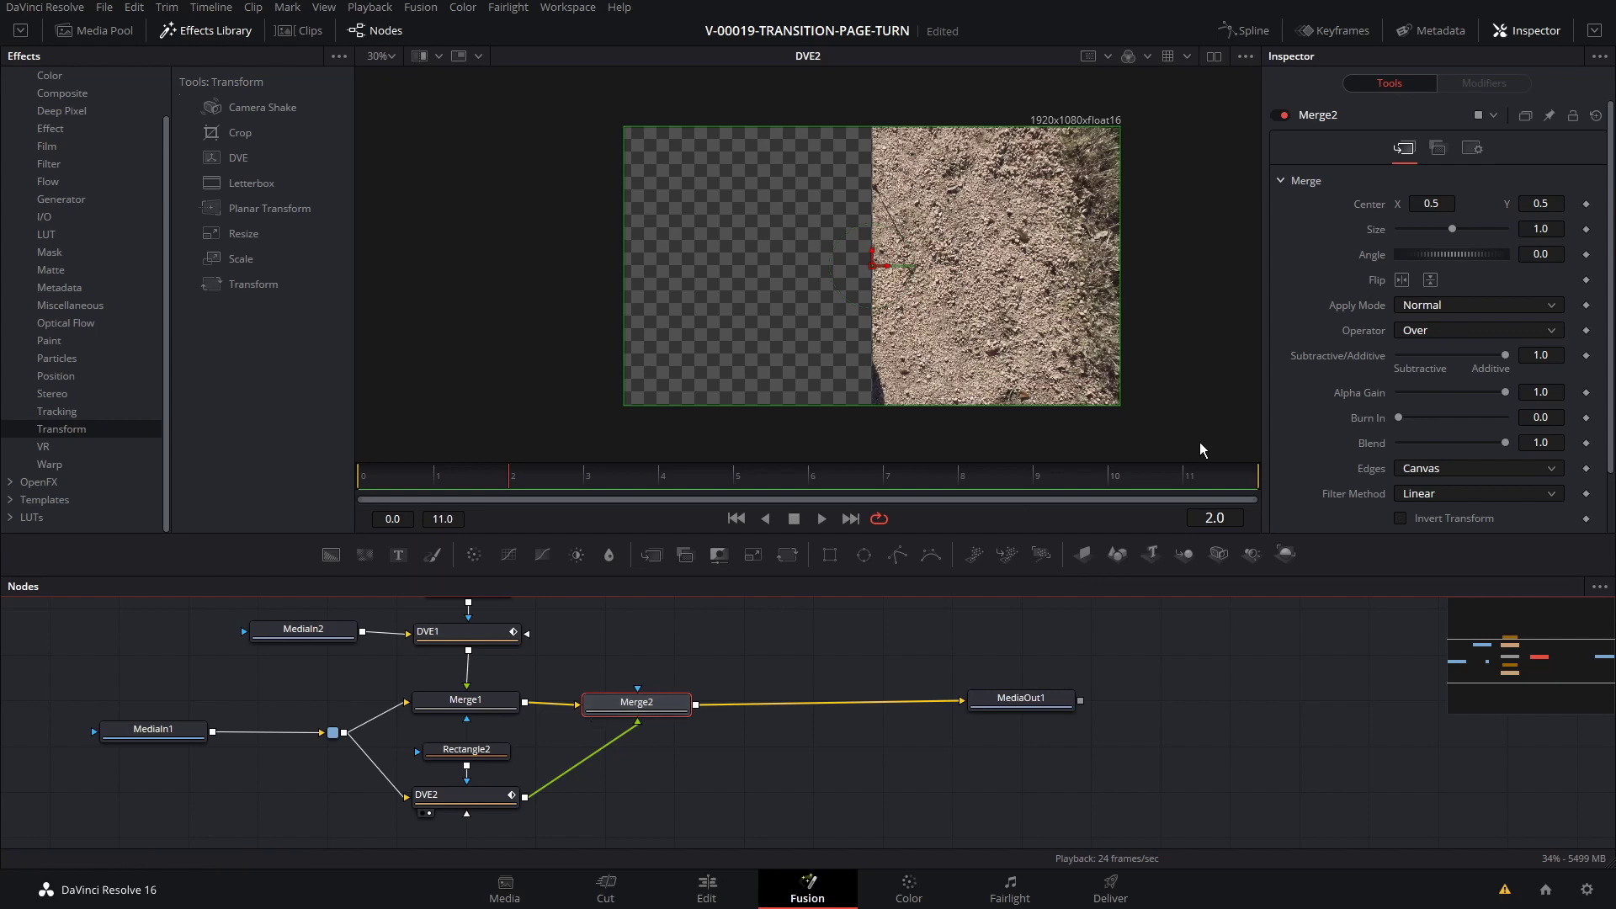
{"action": "left_click", "coordinate": [830, 555]}
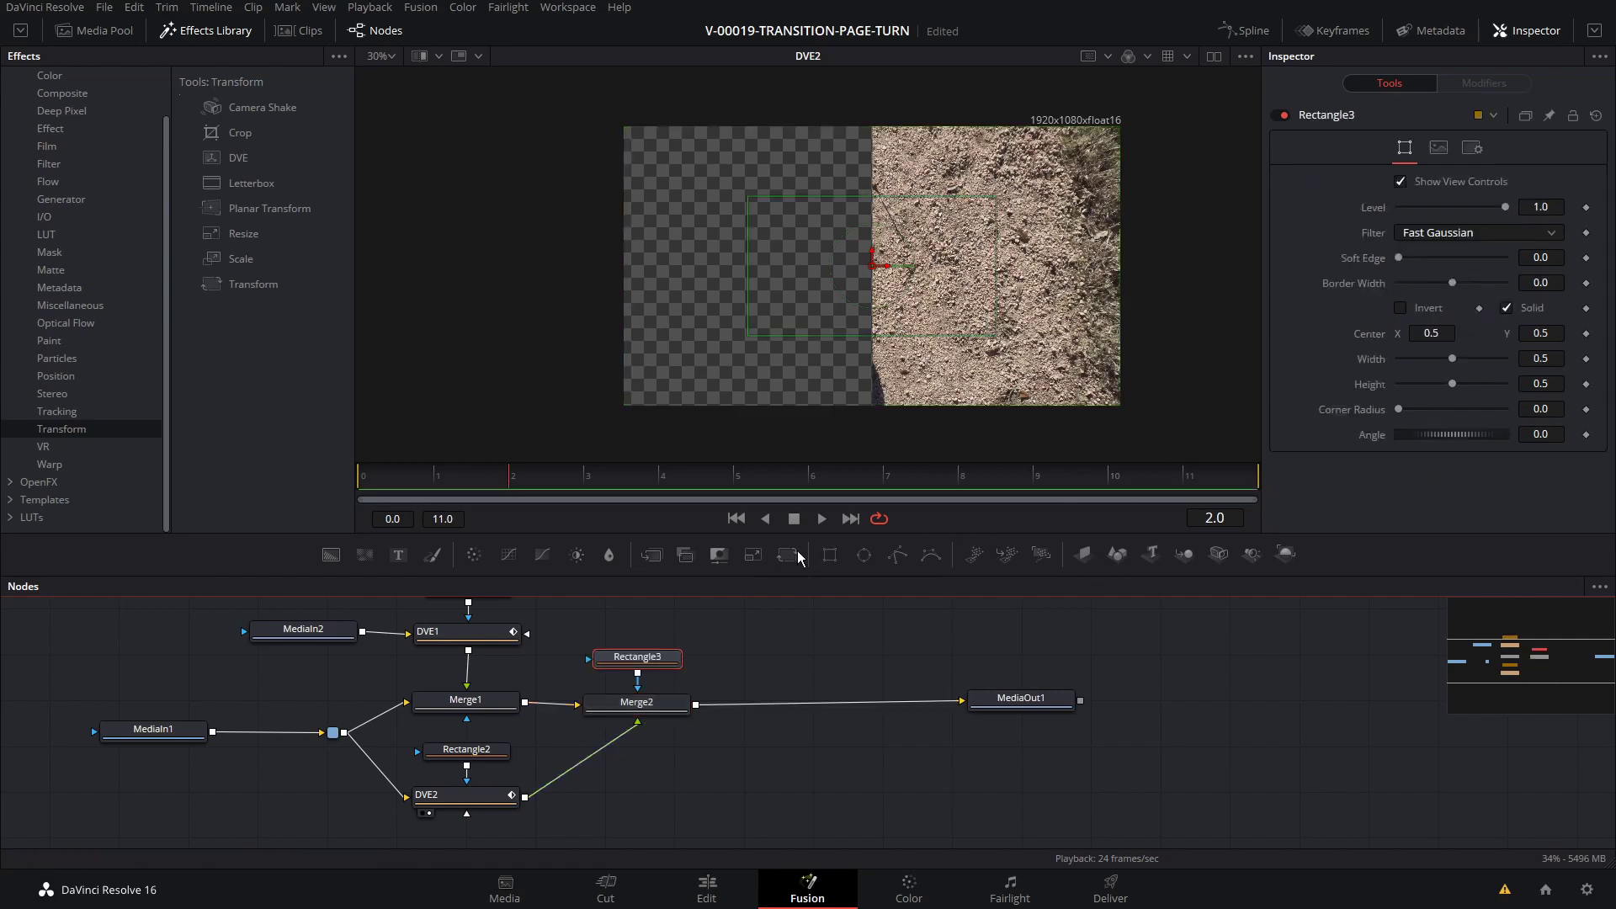
{"action": "key", "text": "1"}
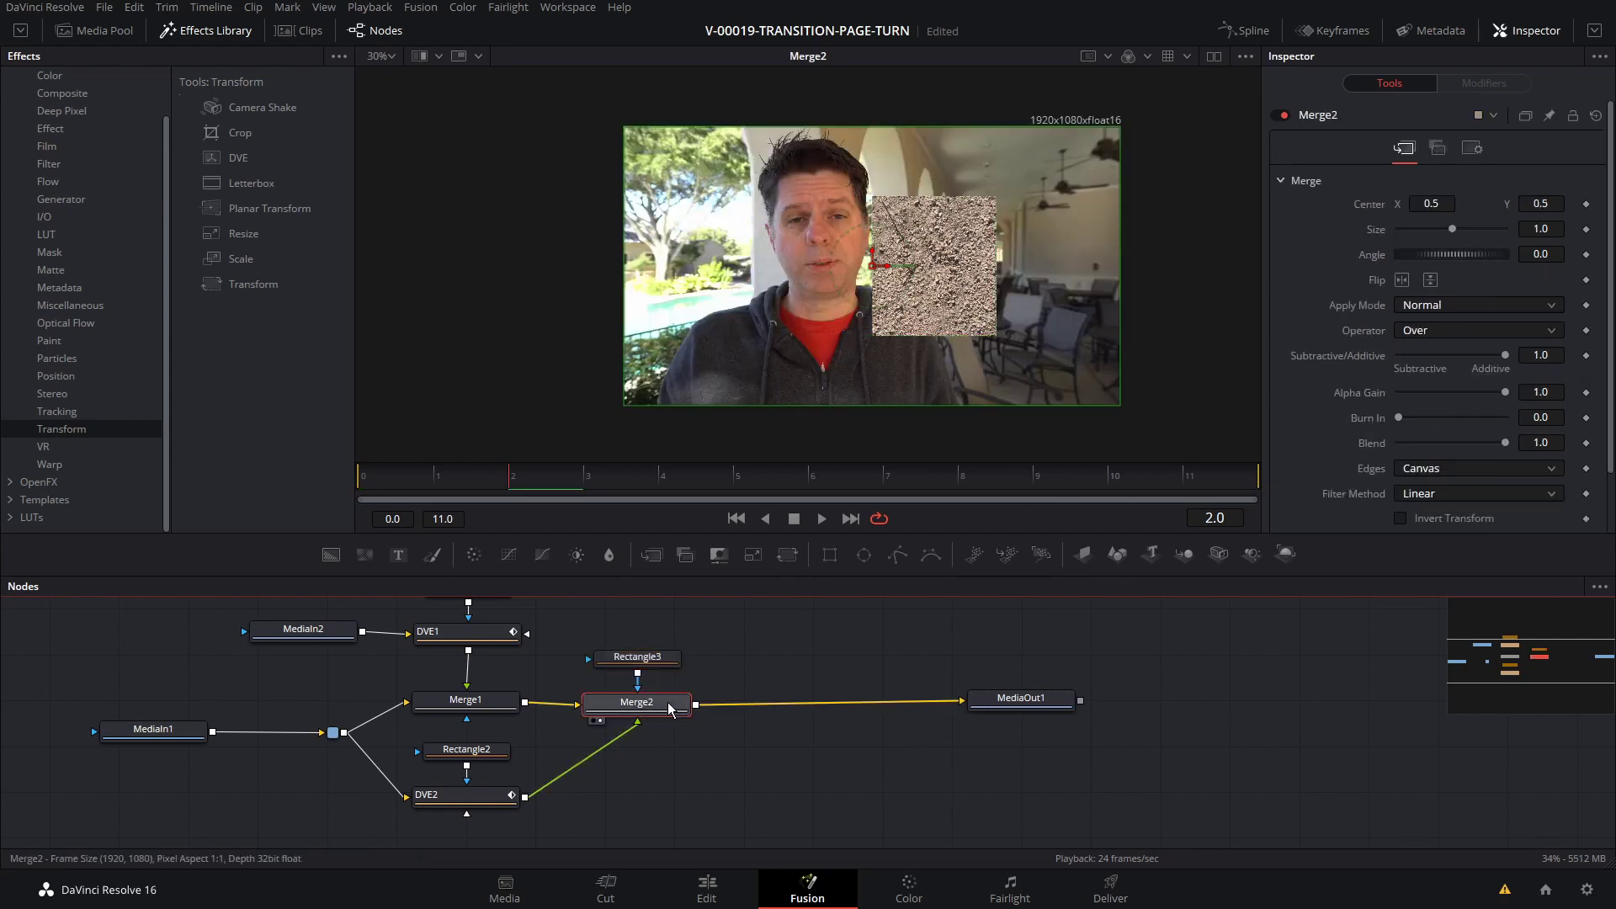
Set Merge2's Rectangle mask to Height 1.0, Center X 0.25 and Center Y 0.5 to cover the left half.
{"action": "left_click_drag", "start_coordinate": [867, 269], "coordinate": [740, 266]}
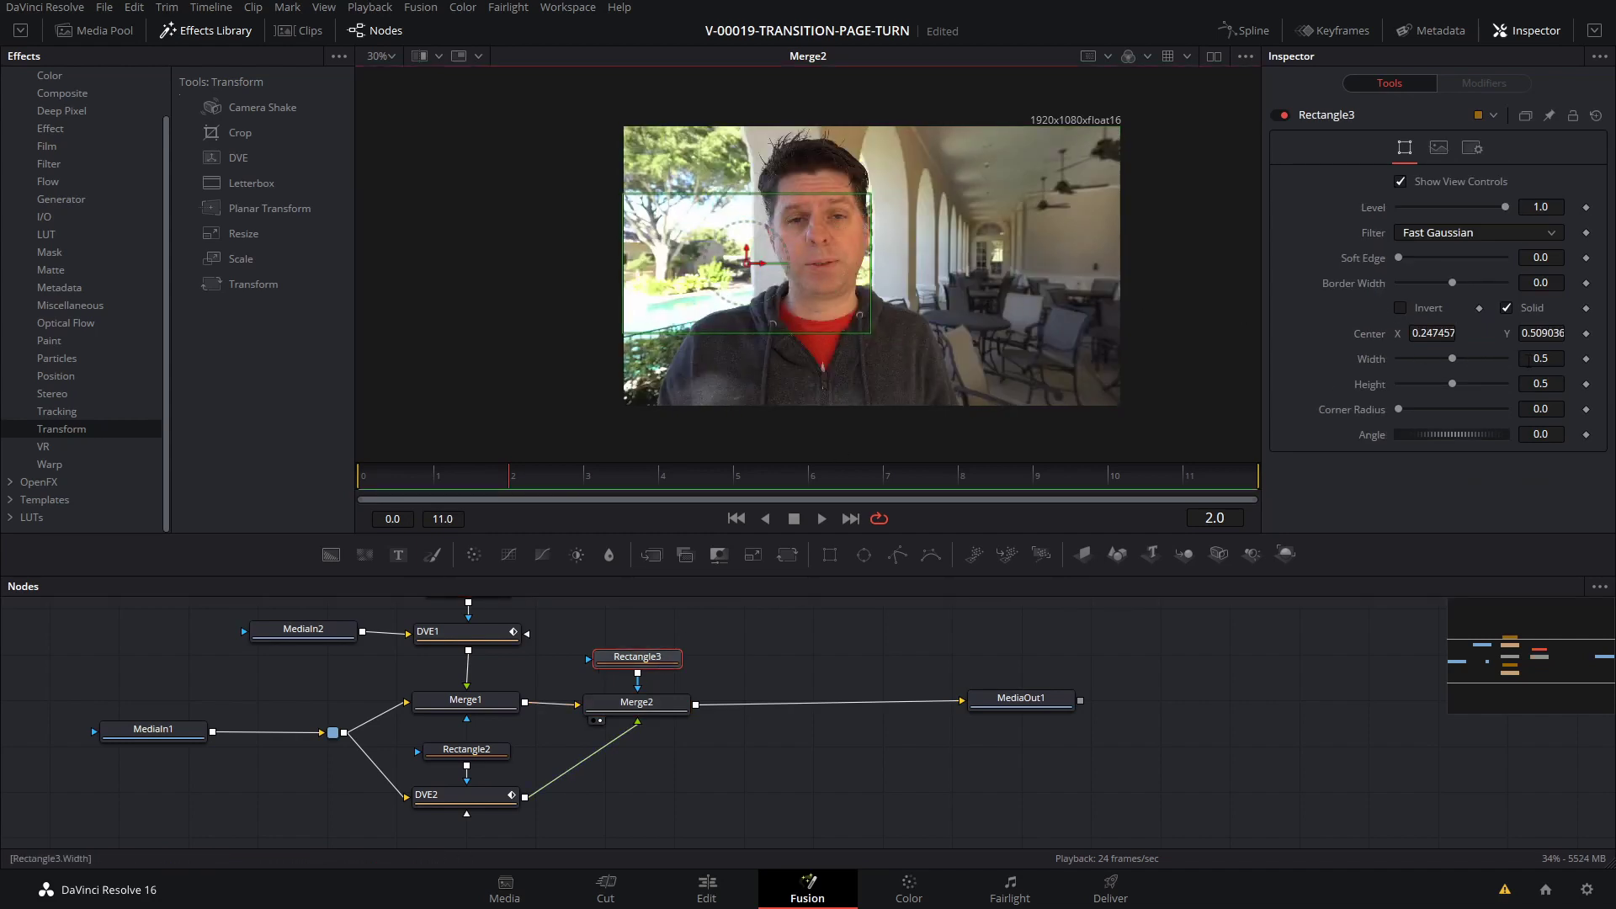
{"action": "left_click", "coordinate": [1547, 383]}
{"action": "type", "text": "1"}
{"action": "key", "text": "Return"}
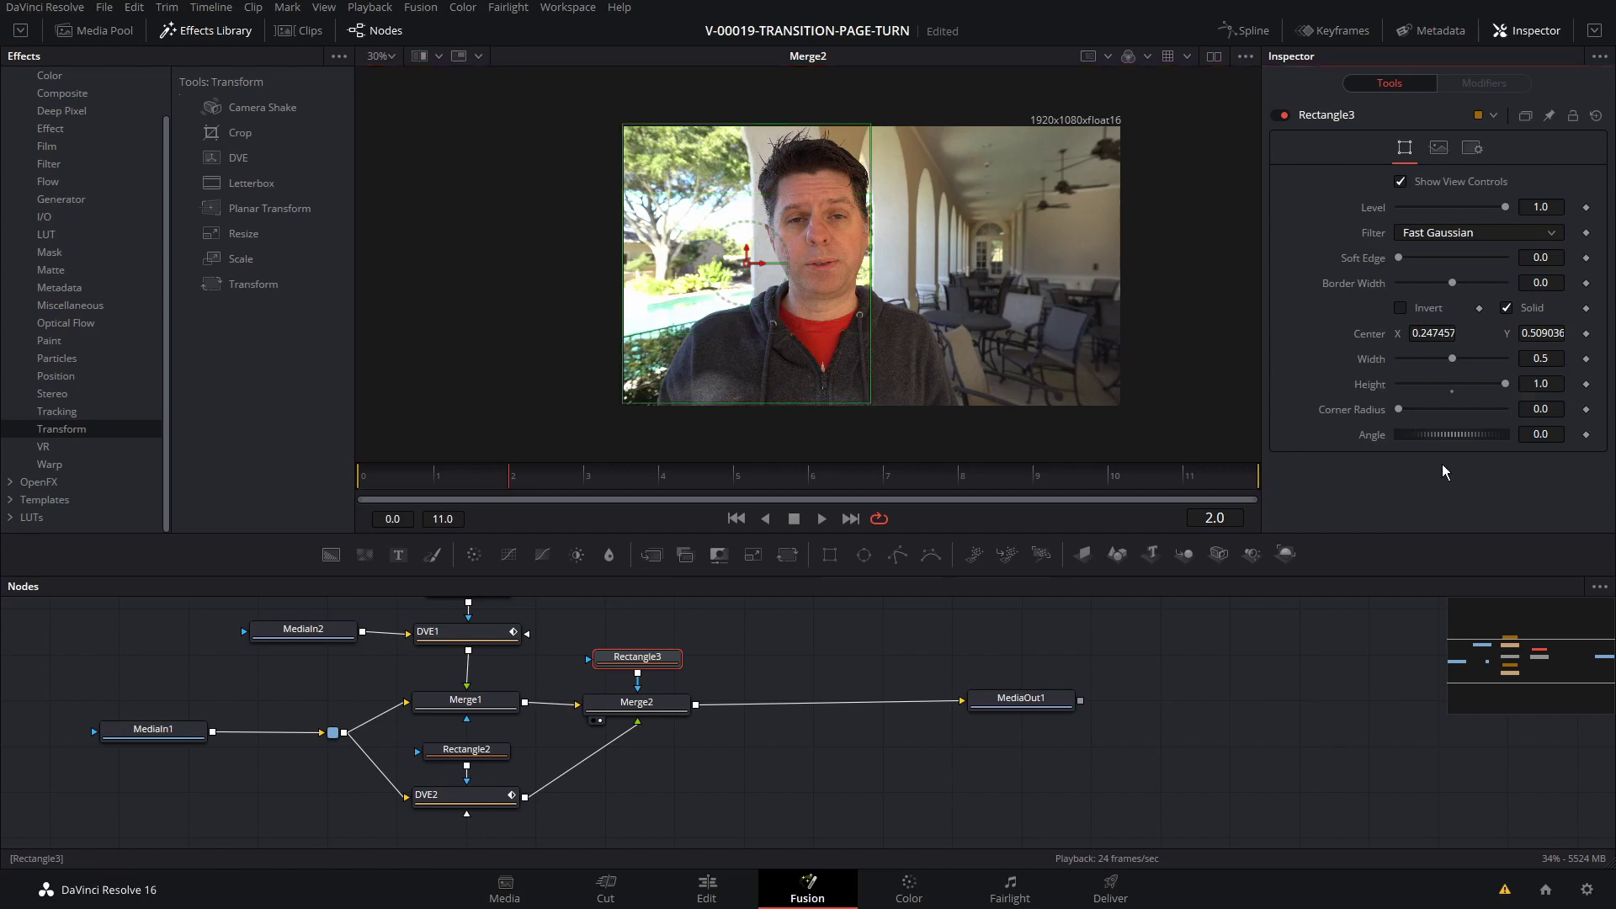
{"action": "left_click", "coordinate": [1433, 334]}
{"action": "key", "text": "BackSpace"}
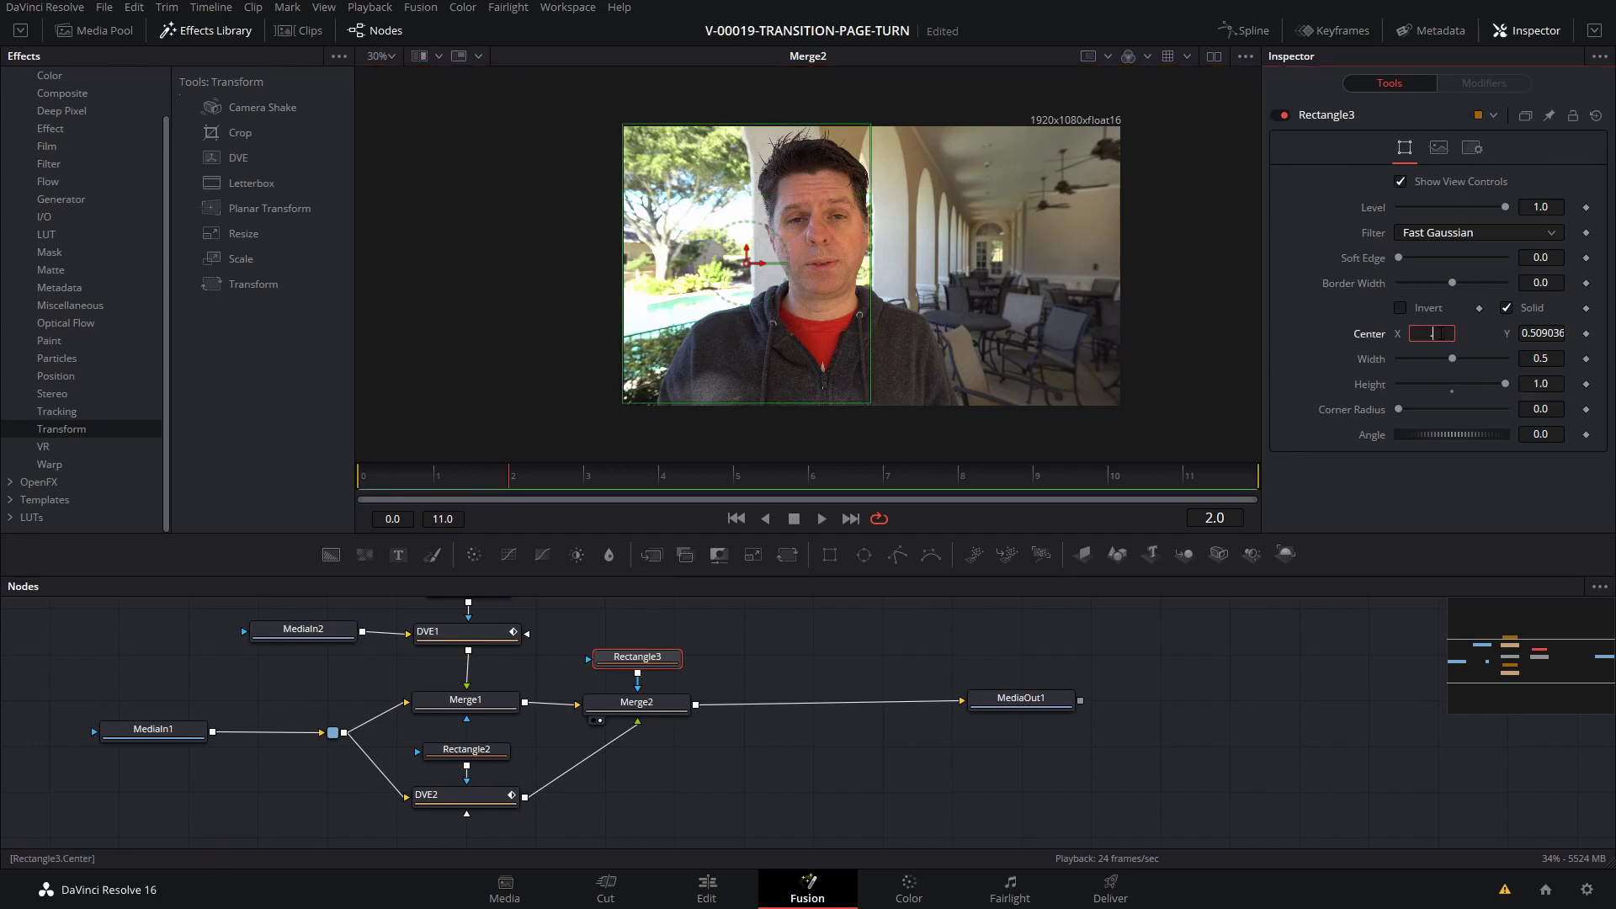
{"action": "type", "text": ".25"}
{"action": "key", "text": "Tab"}
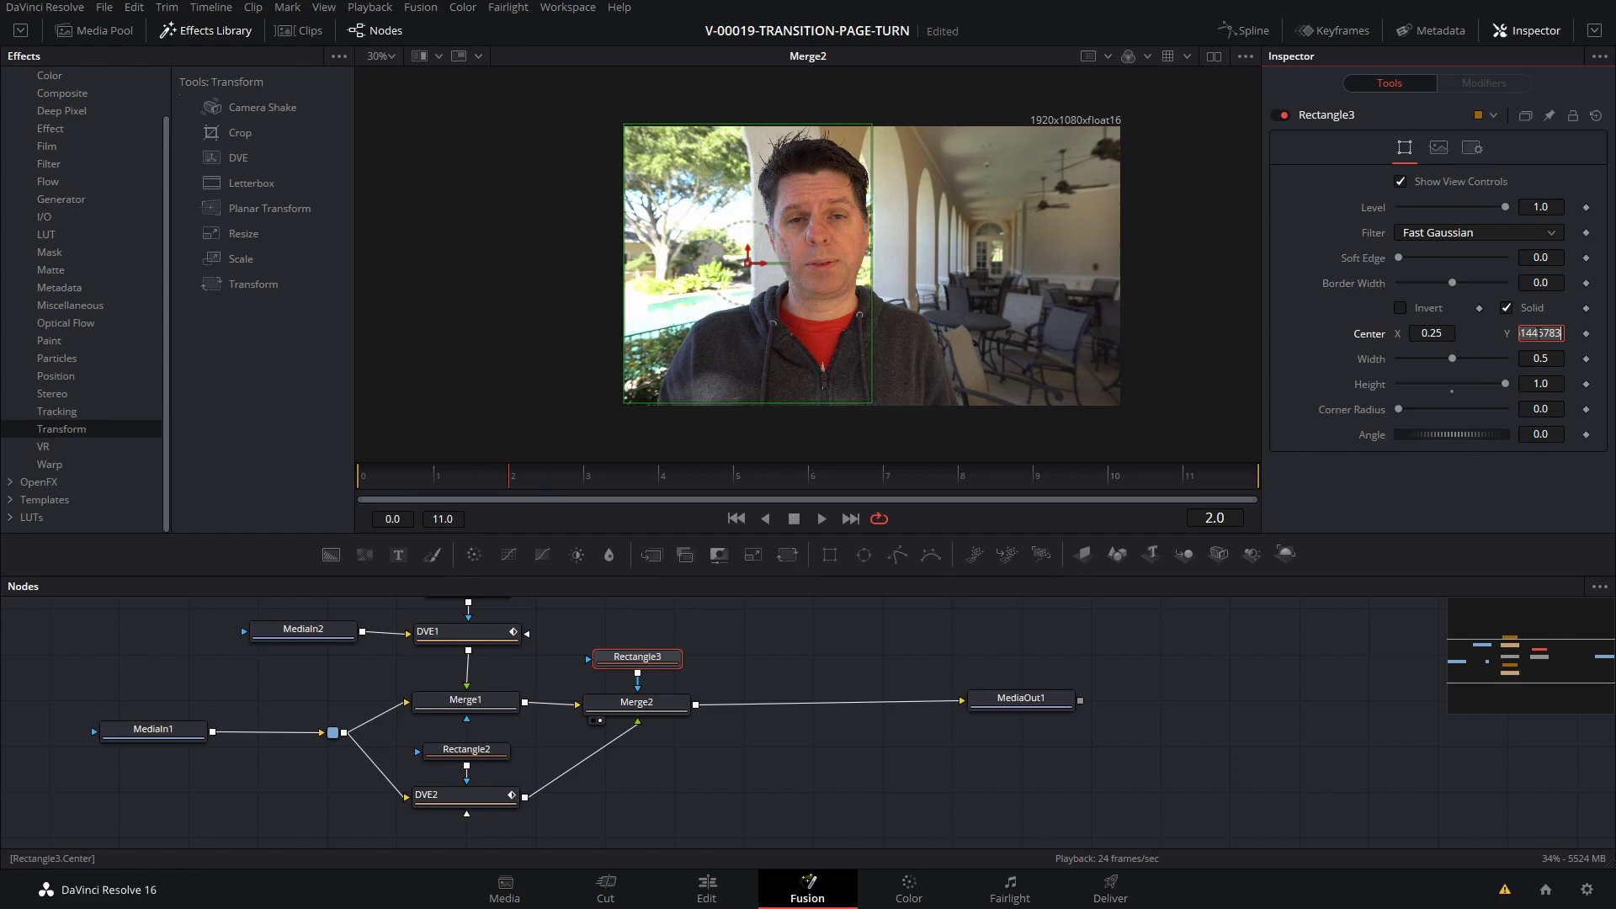
{"action": "type", "text": ".5"}
{"action": "key", "text": "Return"}
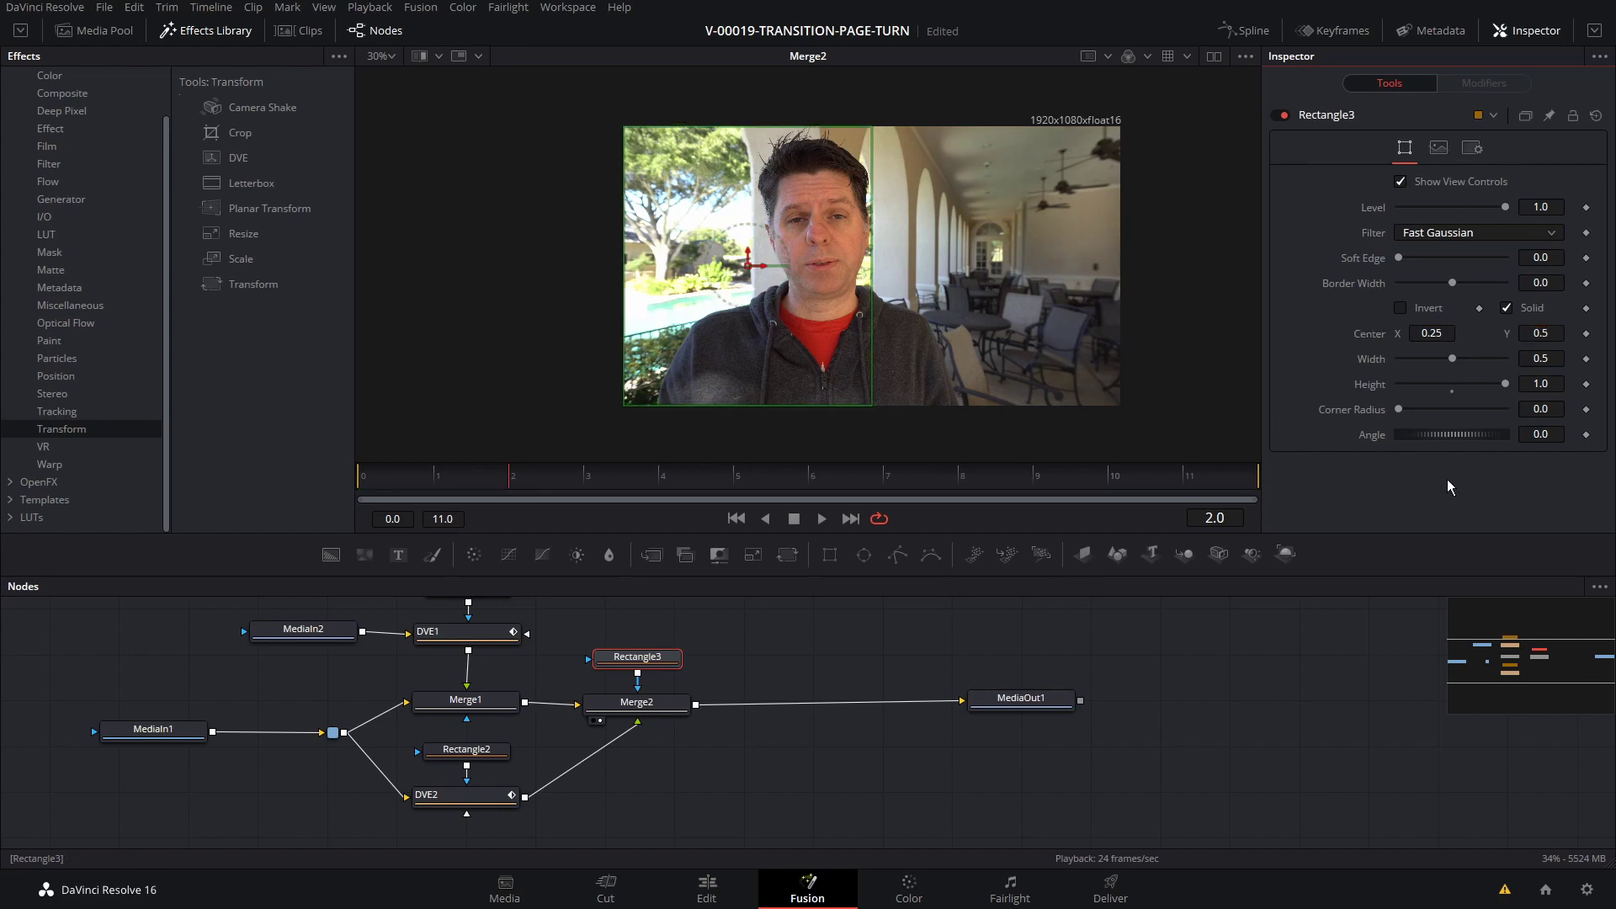
Scrub through frames of Merge2's output to check both halves of the page turn.
{"action": "left_click", "coordinate": [993, 699]}
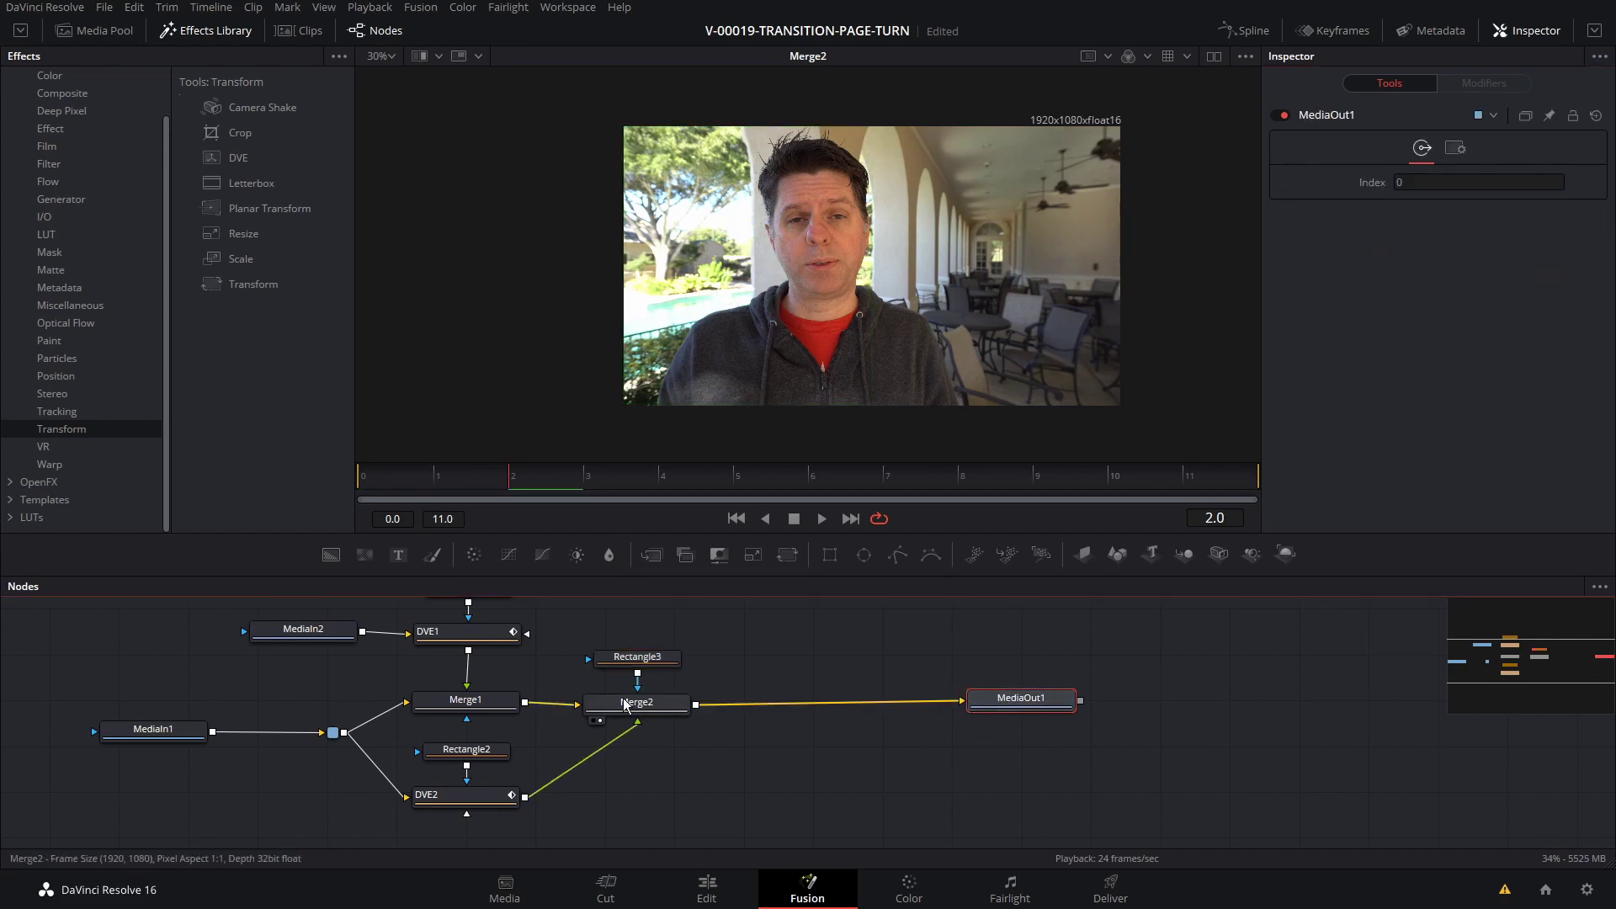
{"action": "left_click", "coordinate": [624, 707]}
{"action": "left_click_drag", "start_coordinate": [577, 491], "coordinate": [733, 486]}
{"action": "left_click", "coordinate": [805, 492]}
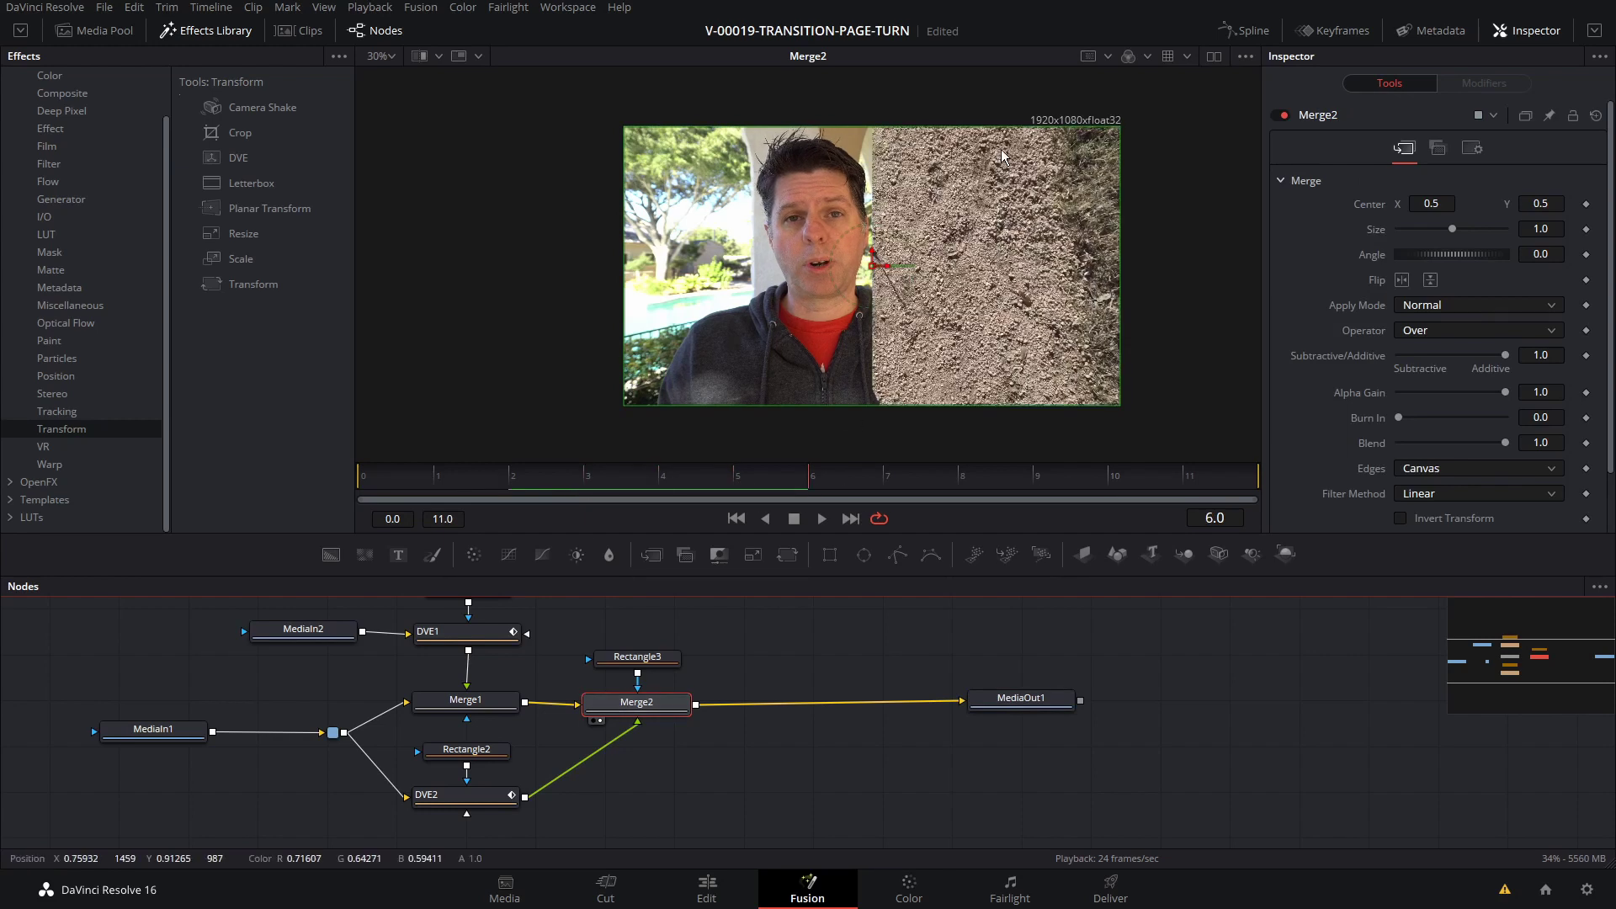
{"action": "left_click", "coordinate": [962, 475]}
{"action": "left_click", "coordinate": [1034, 484]}
{"action": "left_click", "coordinate": [884, 482]}
{"action": "left_click", "coordinate": [733, 484]}
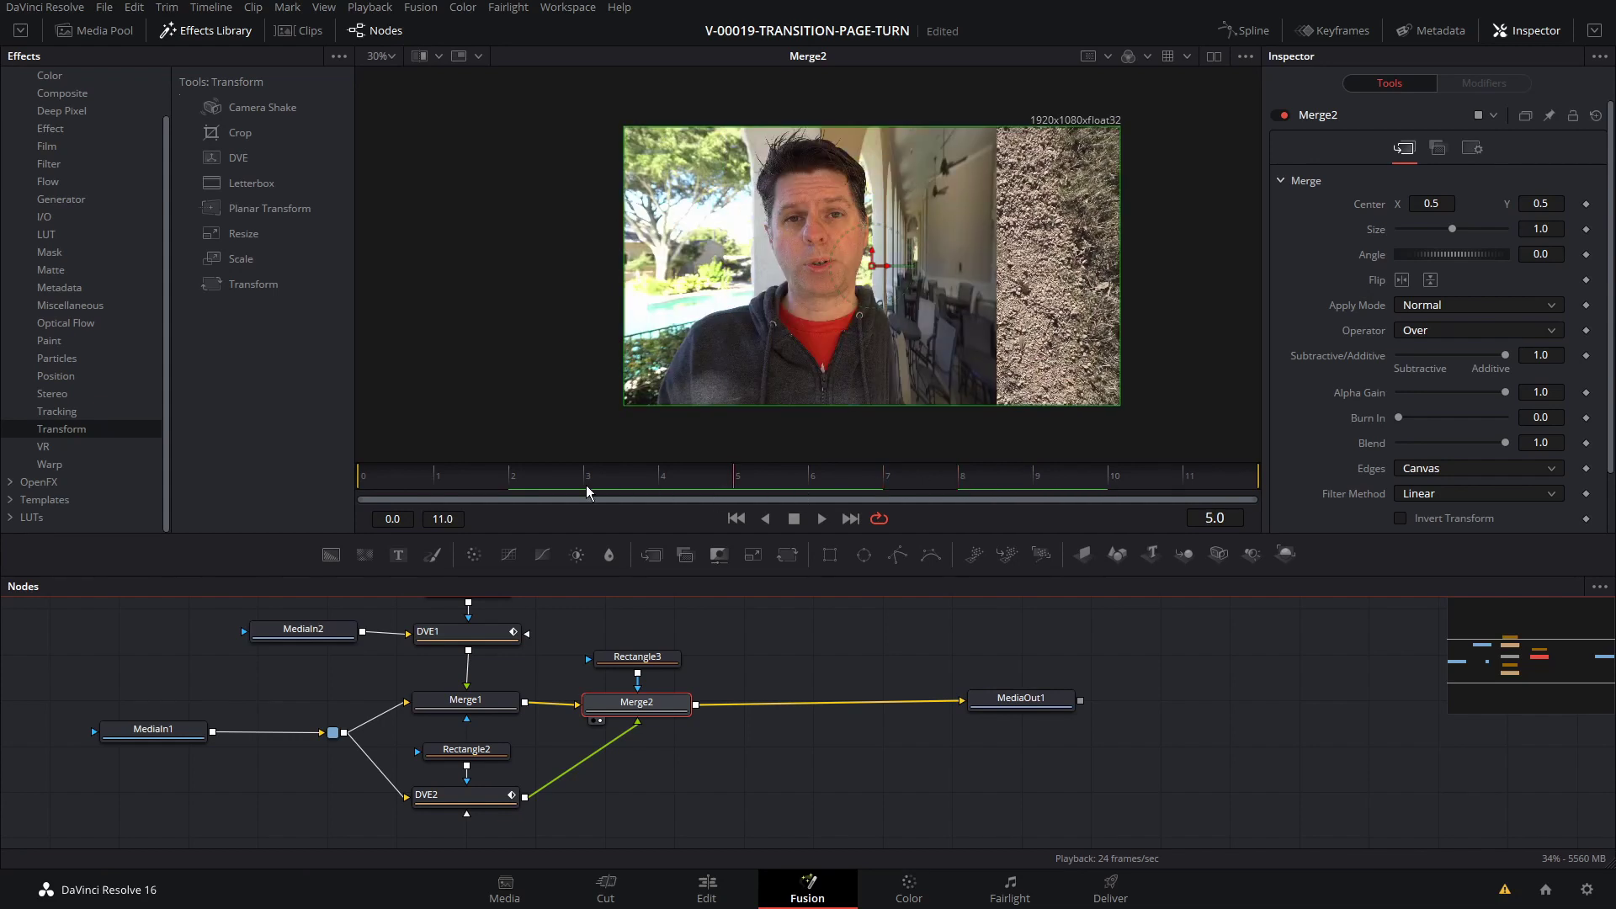
Play Merge2's output from the start, and enable Motion Blur on DVE1 with a Shutter Angle of 80.
{"action": "left_click", "coordinate": [403, 484]}
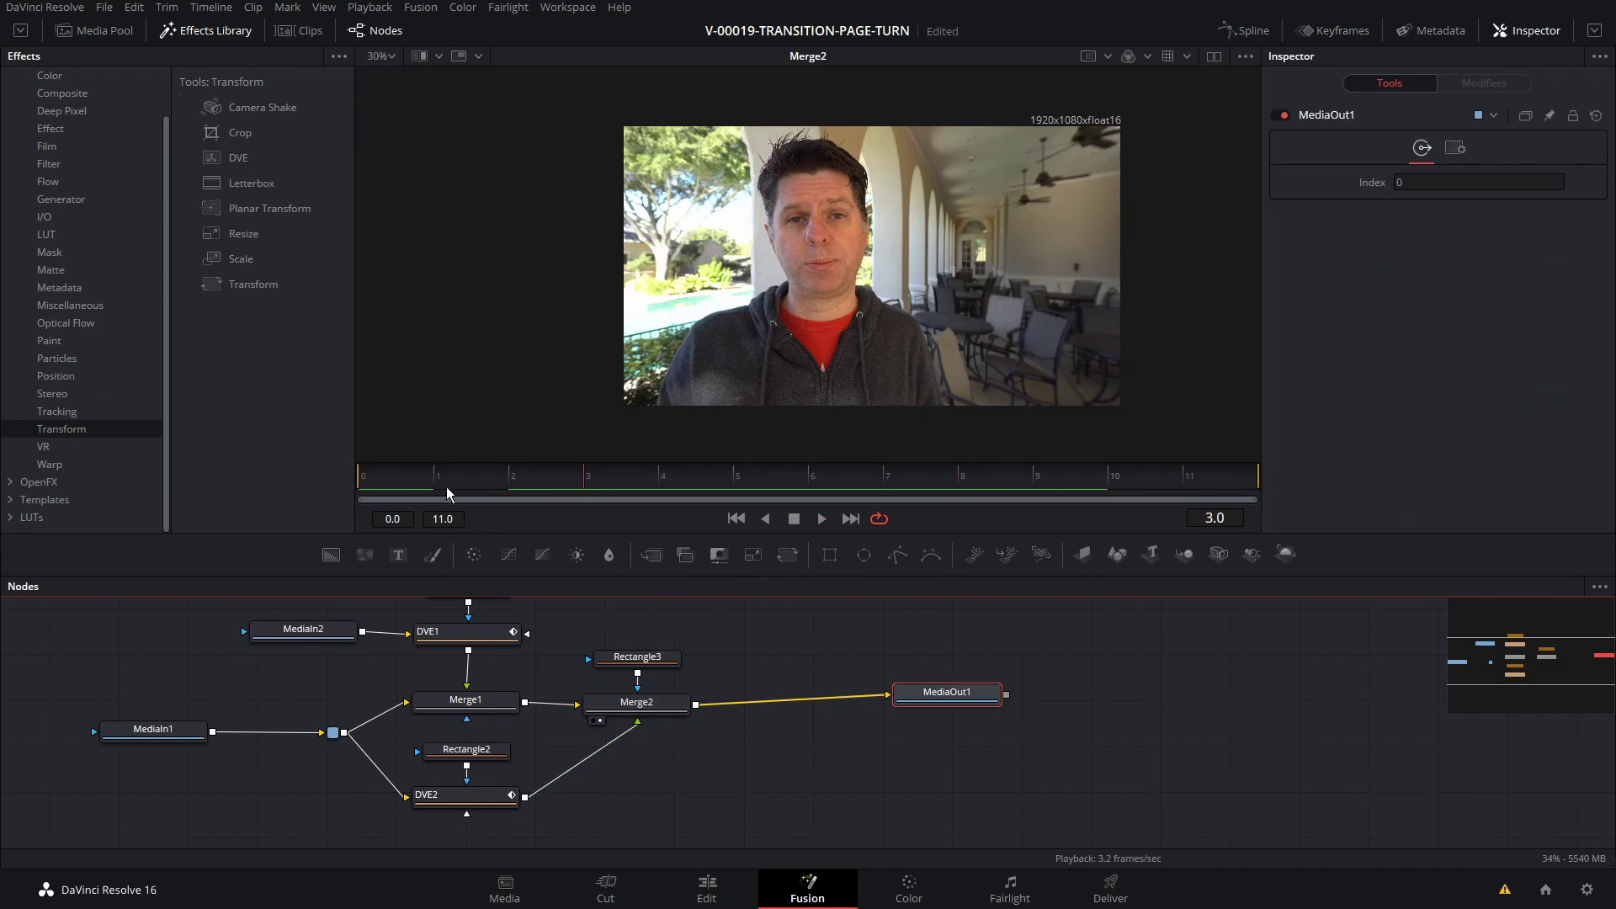
{"action": "left_click", "coordinate": [451, 633]}
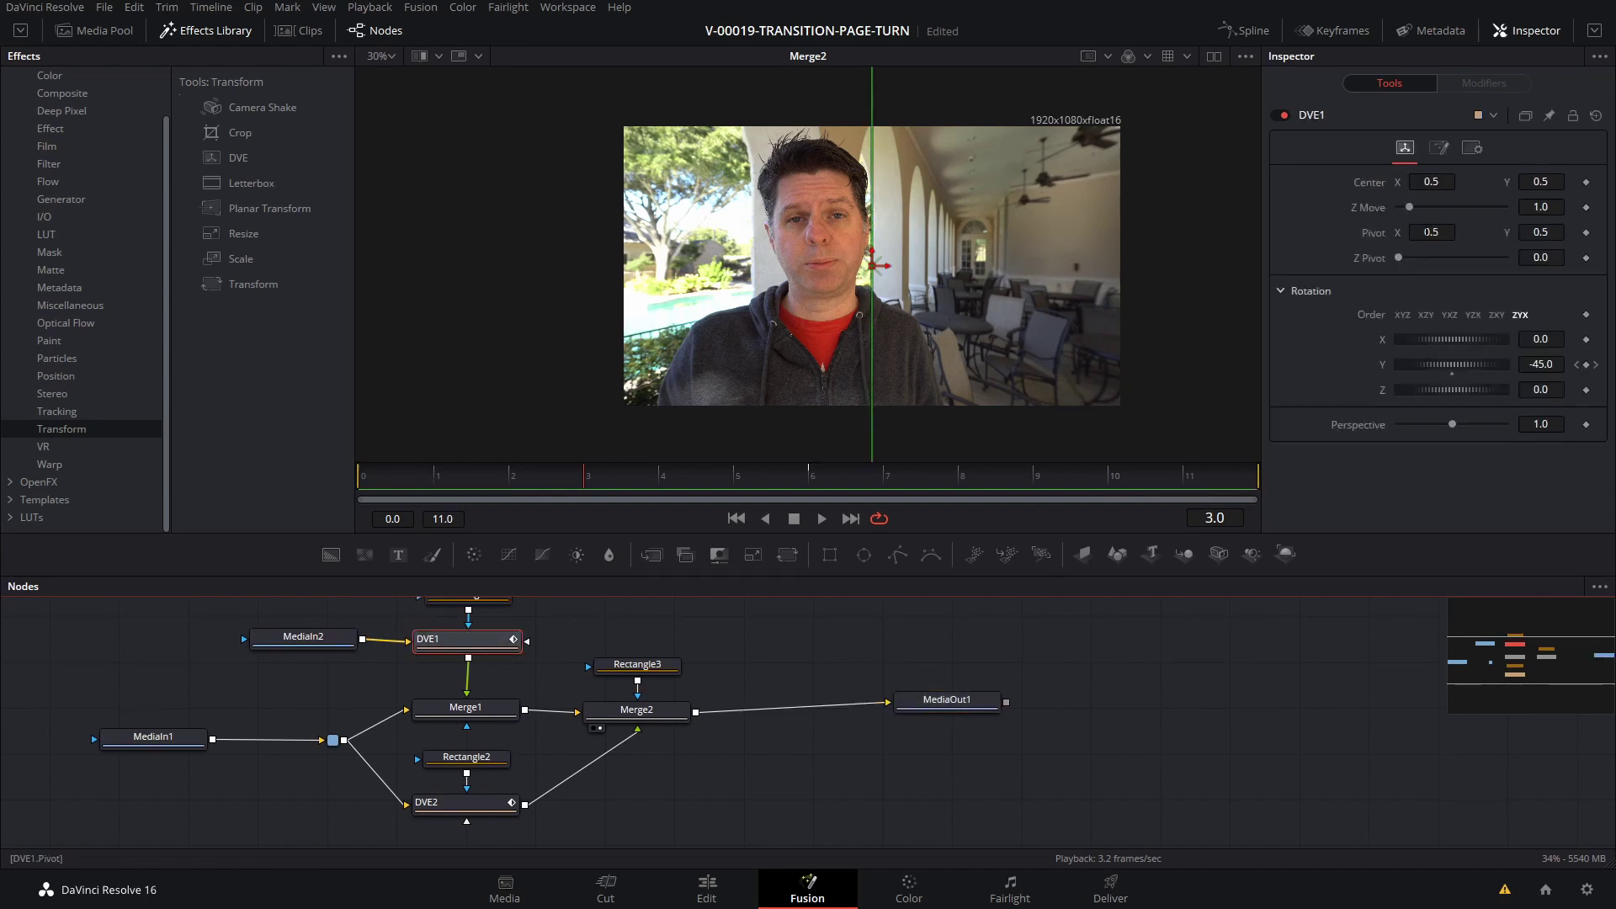
{"action": "left_click", "coordinate": [1473, 149]}
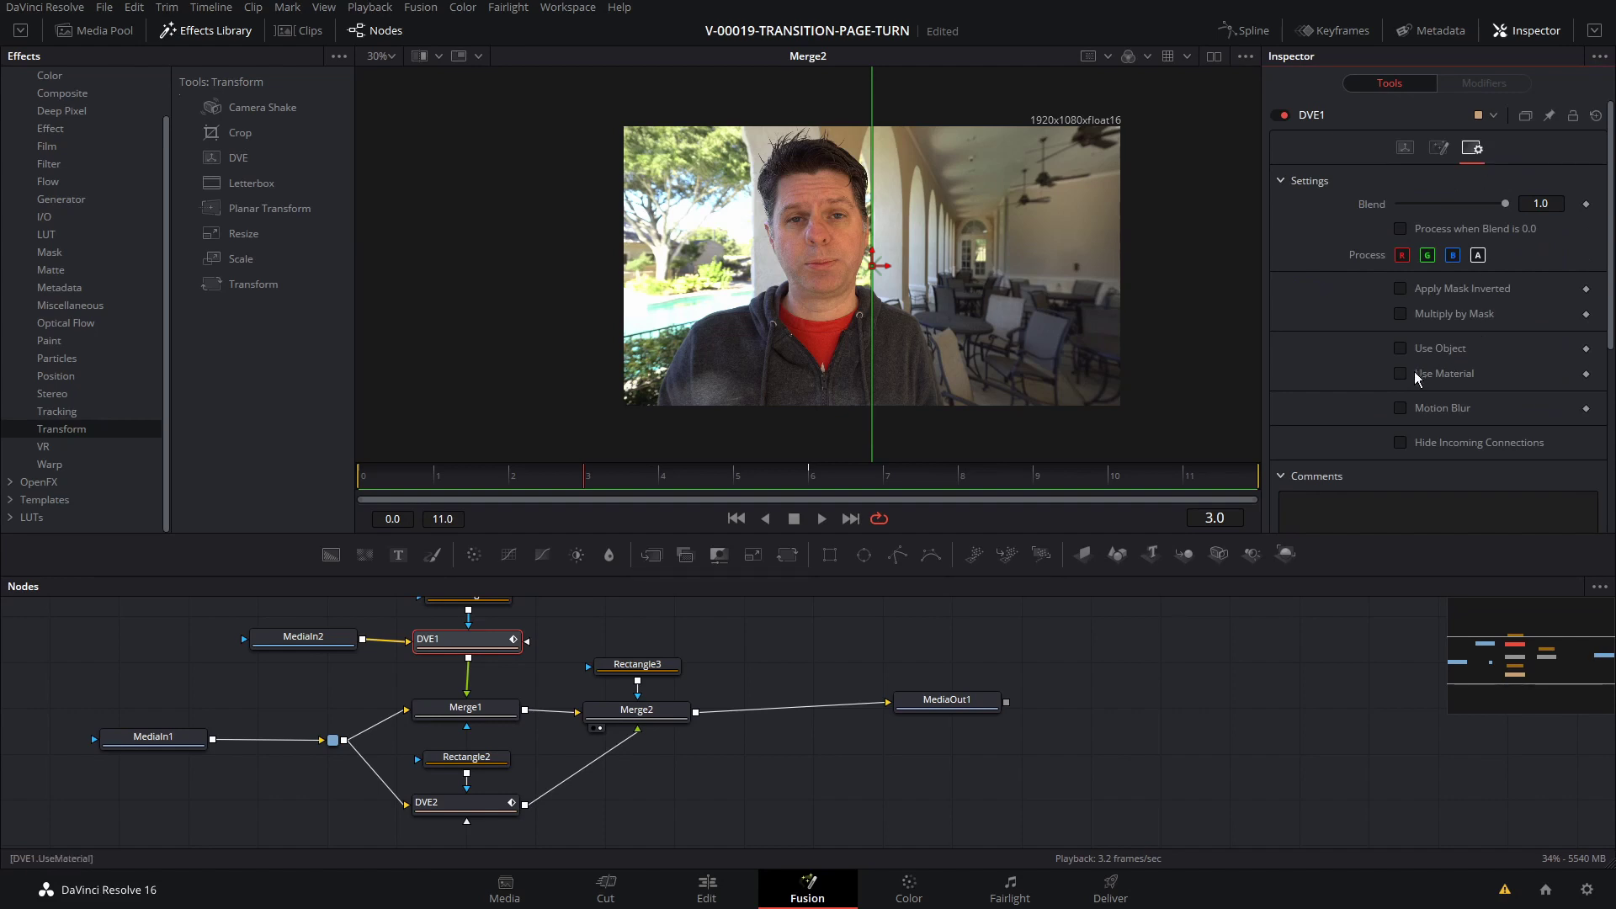
{"action": "left_click", "coordinate": [1402, 409]}
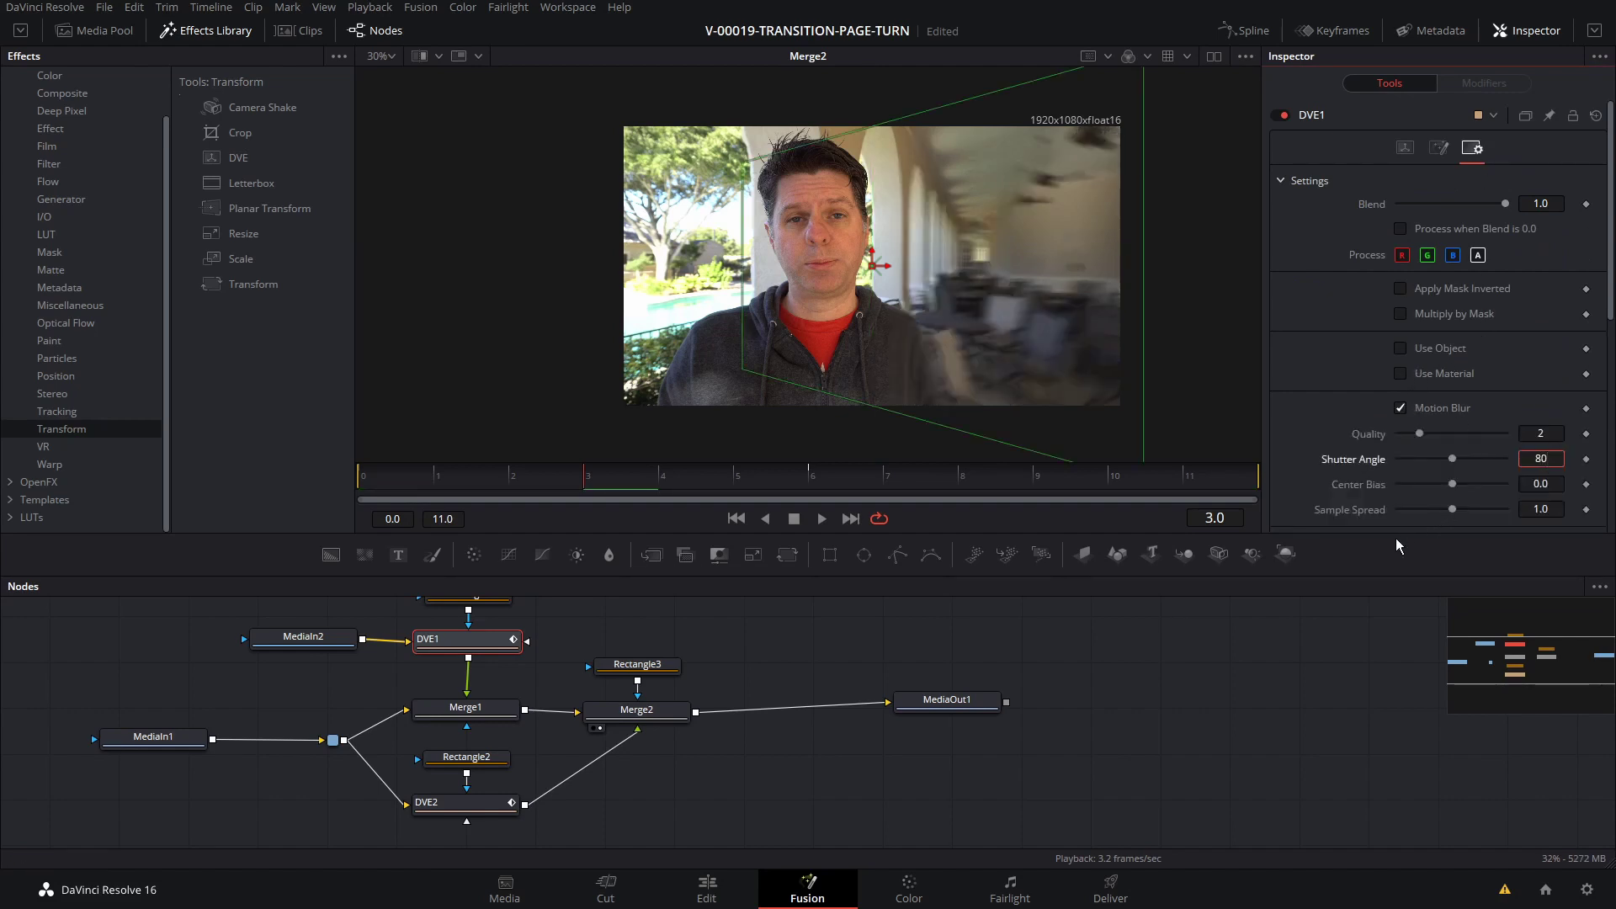
{"action": "key", "text": "Return"}
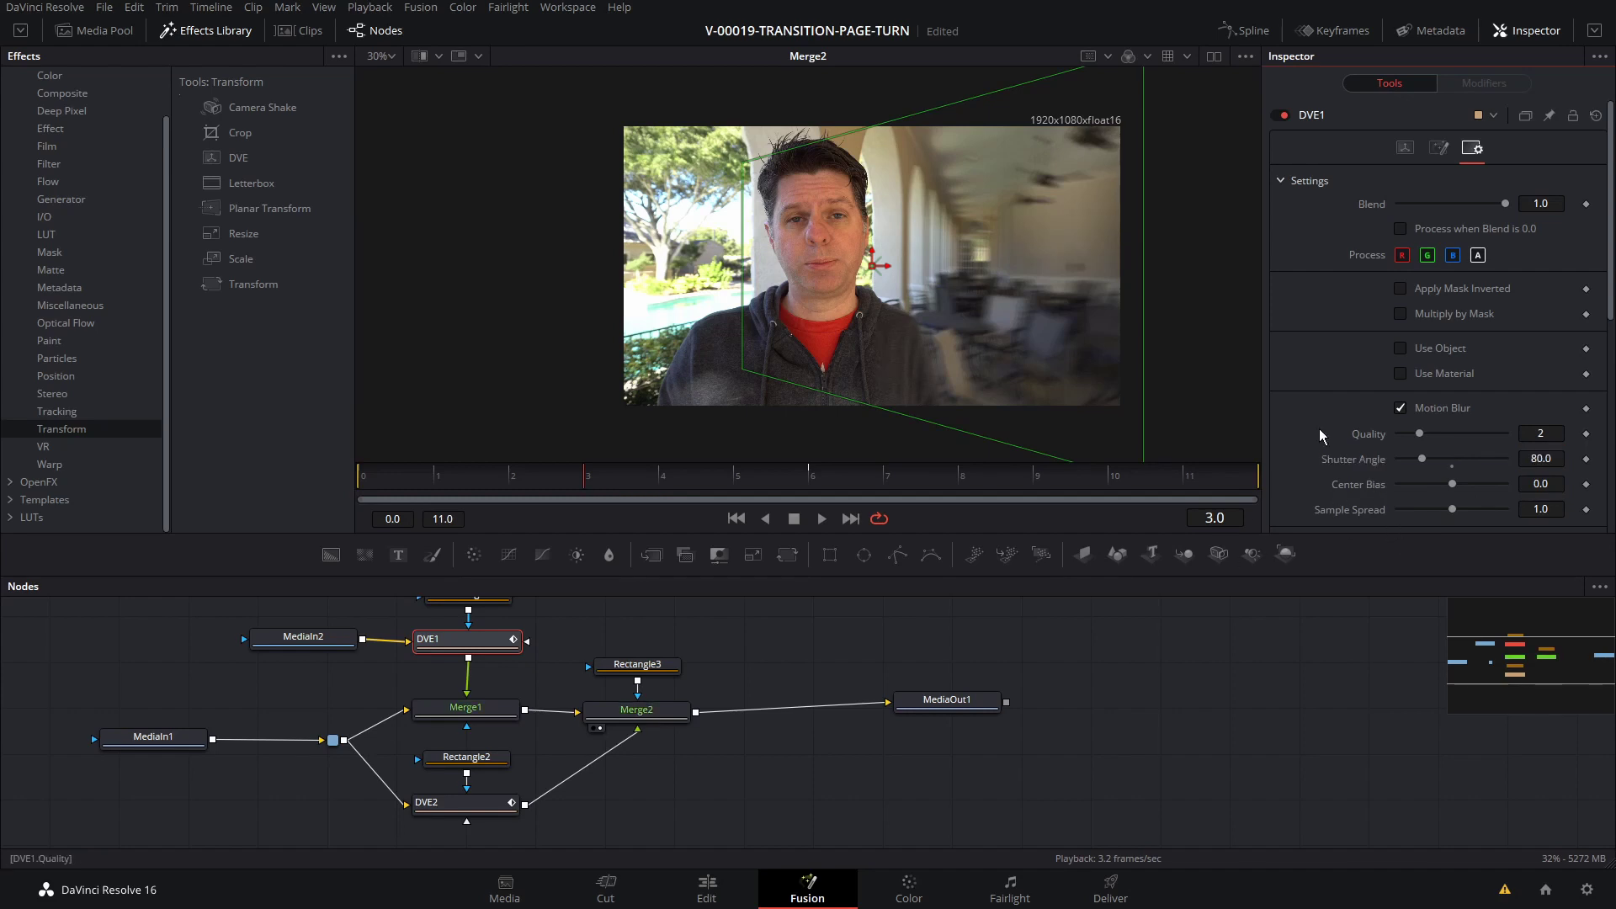
Enable Motion Blur on DVE2 and set its Shutter Angle to 80.
{"action": "left_click", "coordinate": [463, 803]}
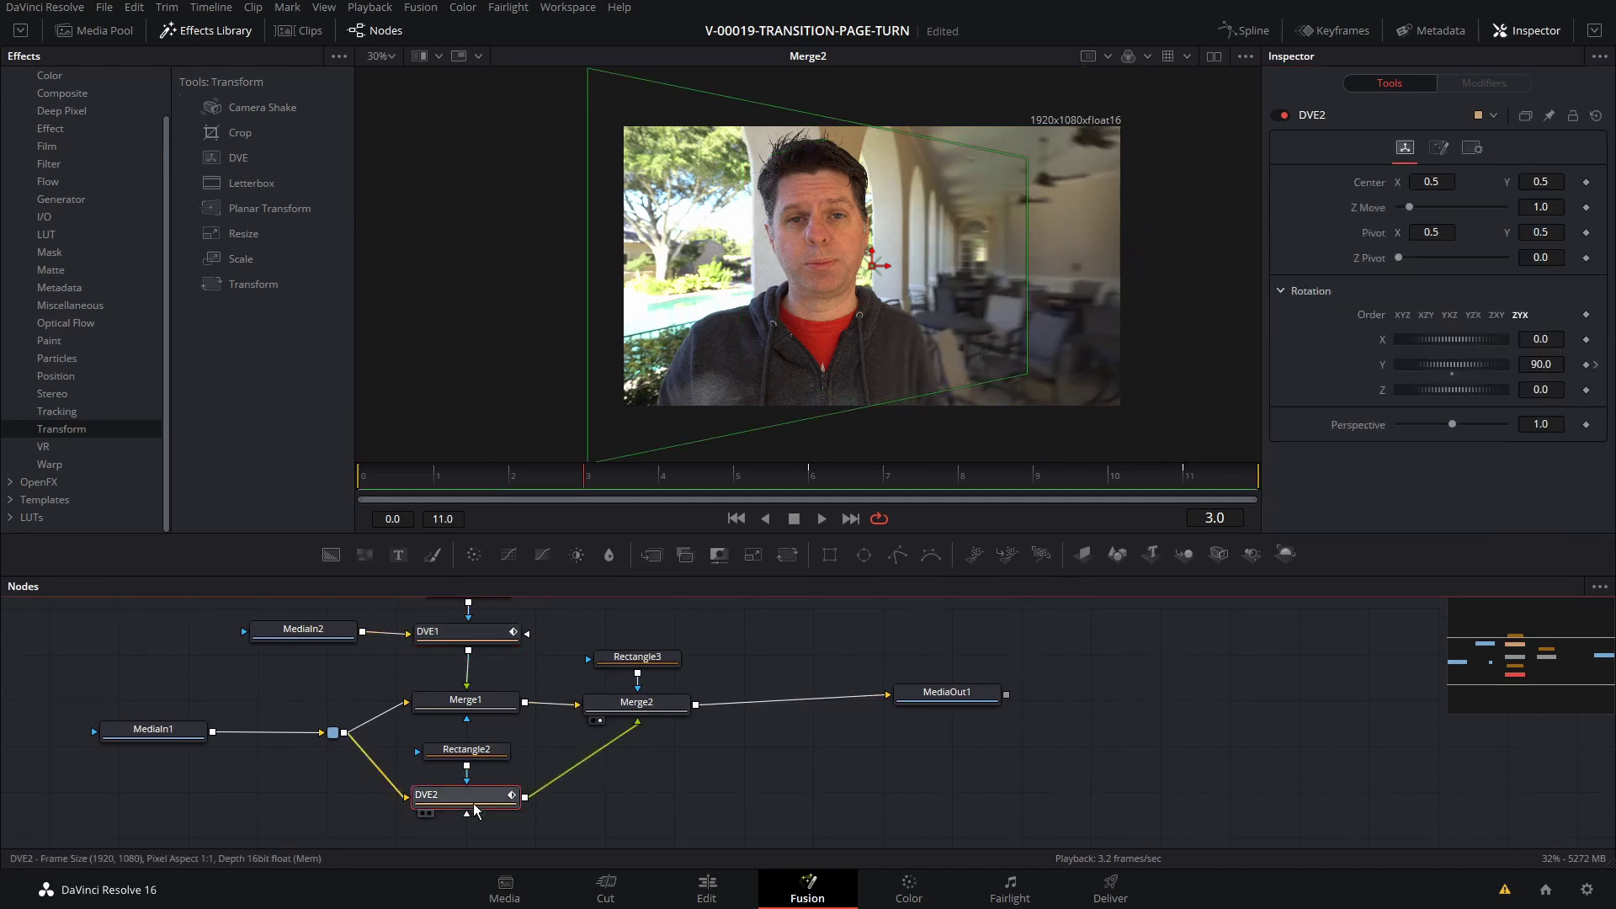
{"action": "left_click", "coordinate": [1470, 150]}
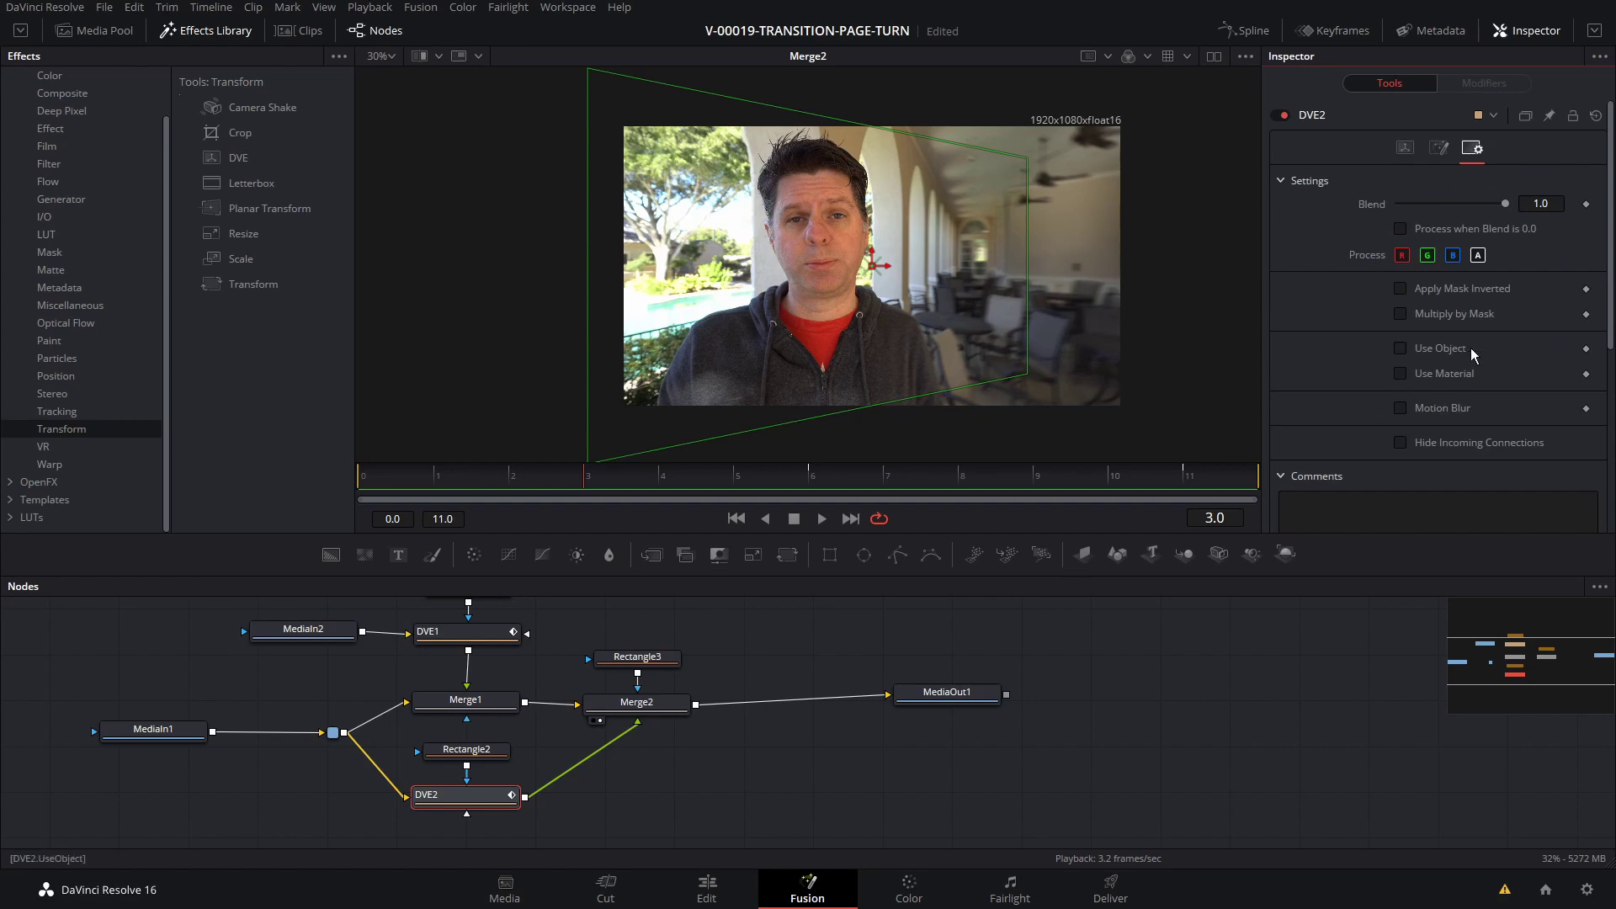
{"action": "left_click", "coordinate": [1400, 407]}
{"action": "left_click", "coordinate": [1541, 459]}
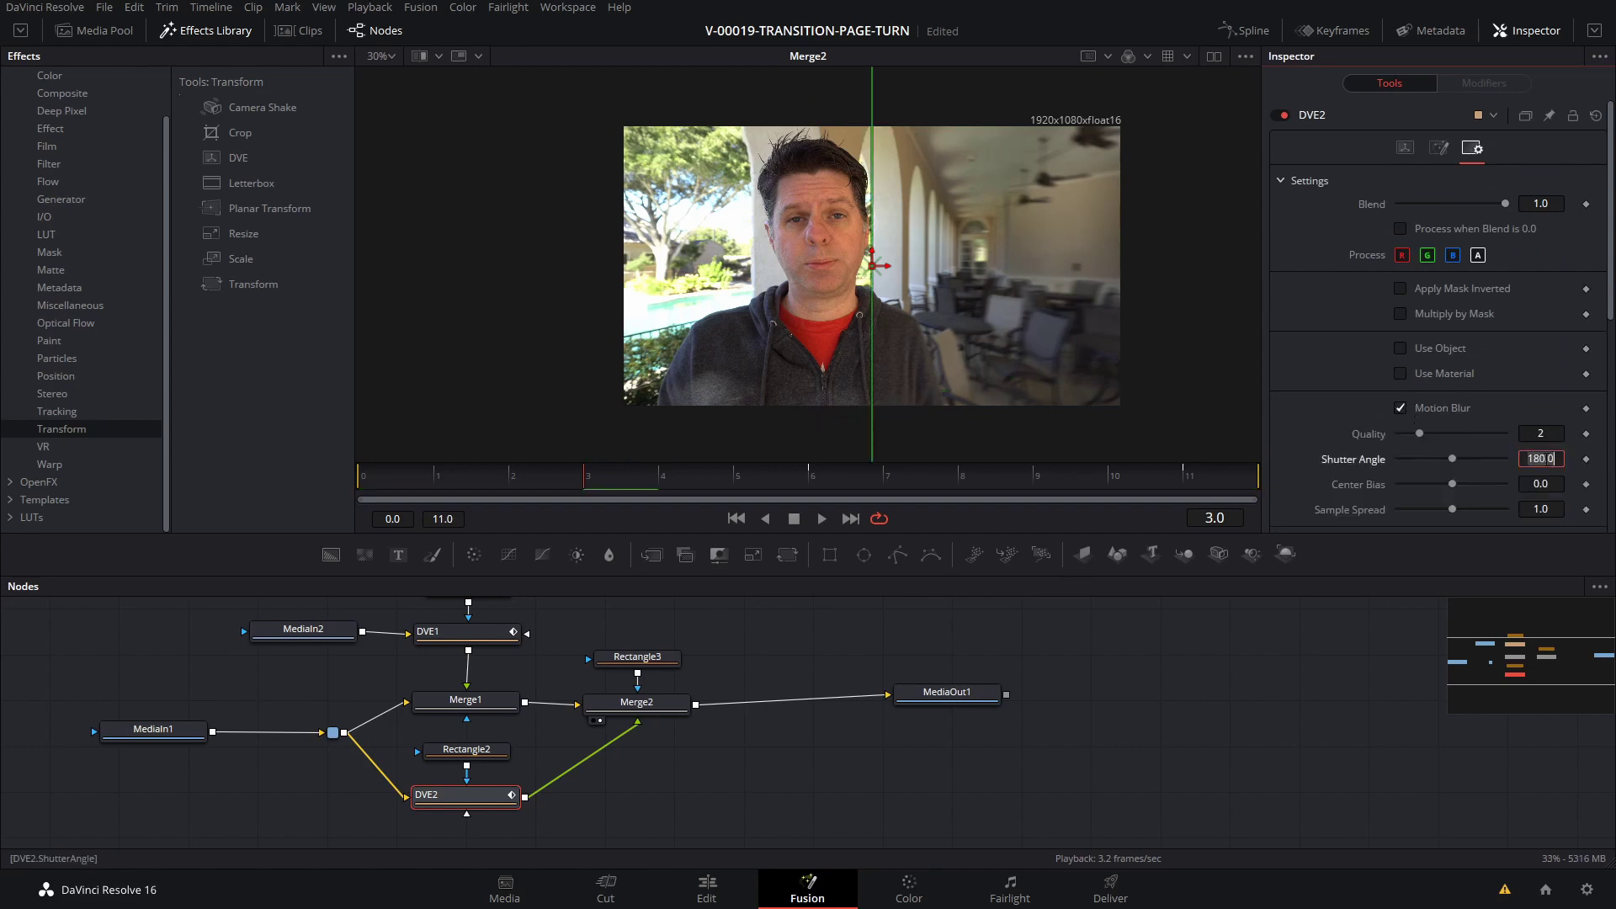
{"action": "type", "text": "80"}
{"action": "key", "text": "Return"}
Play and scrub through Merge2's output to examine the motion blur on both halves of the page turn.
{"action": "left_click", "coordinate": [421, 483]}
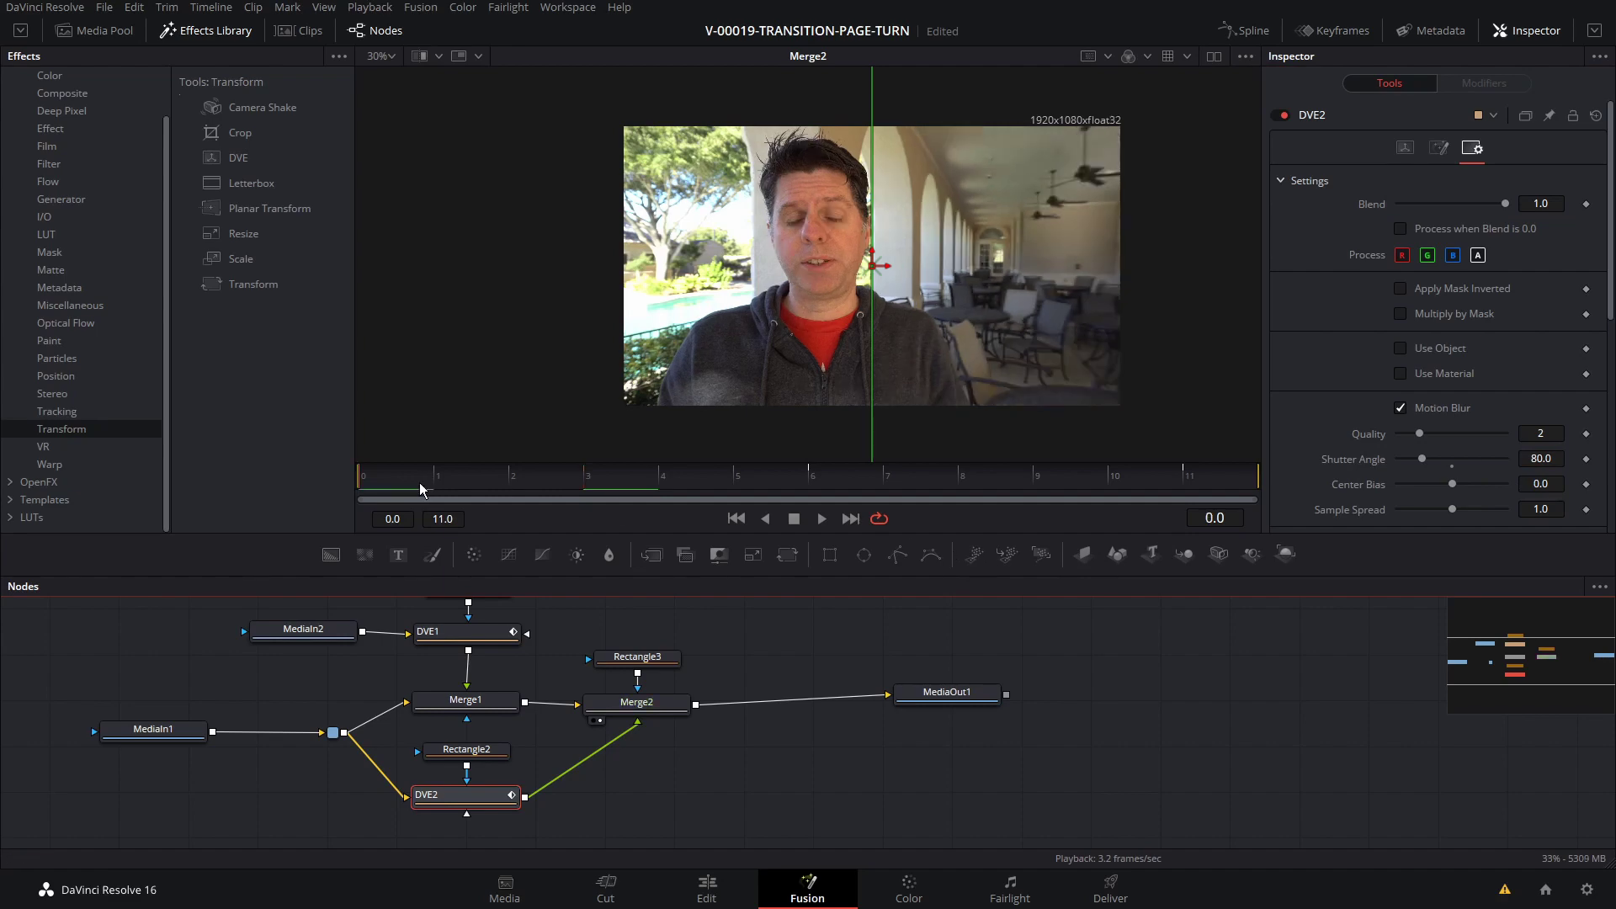
{"action": "key", "text": "space"}
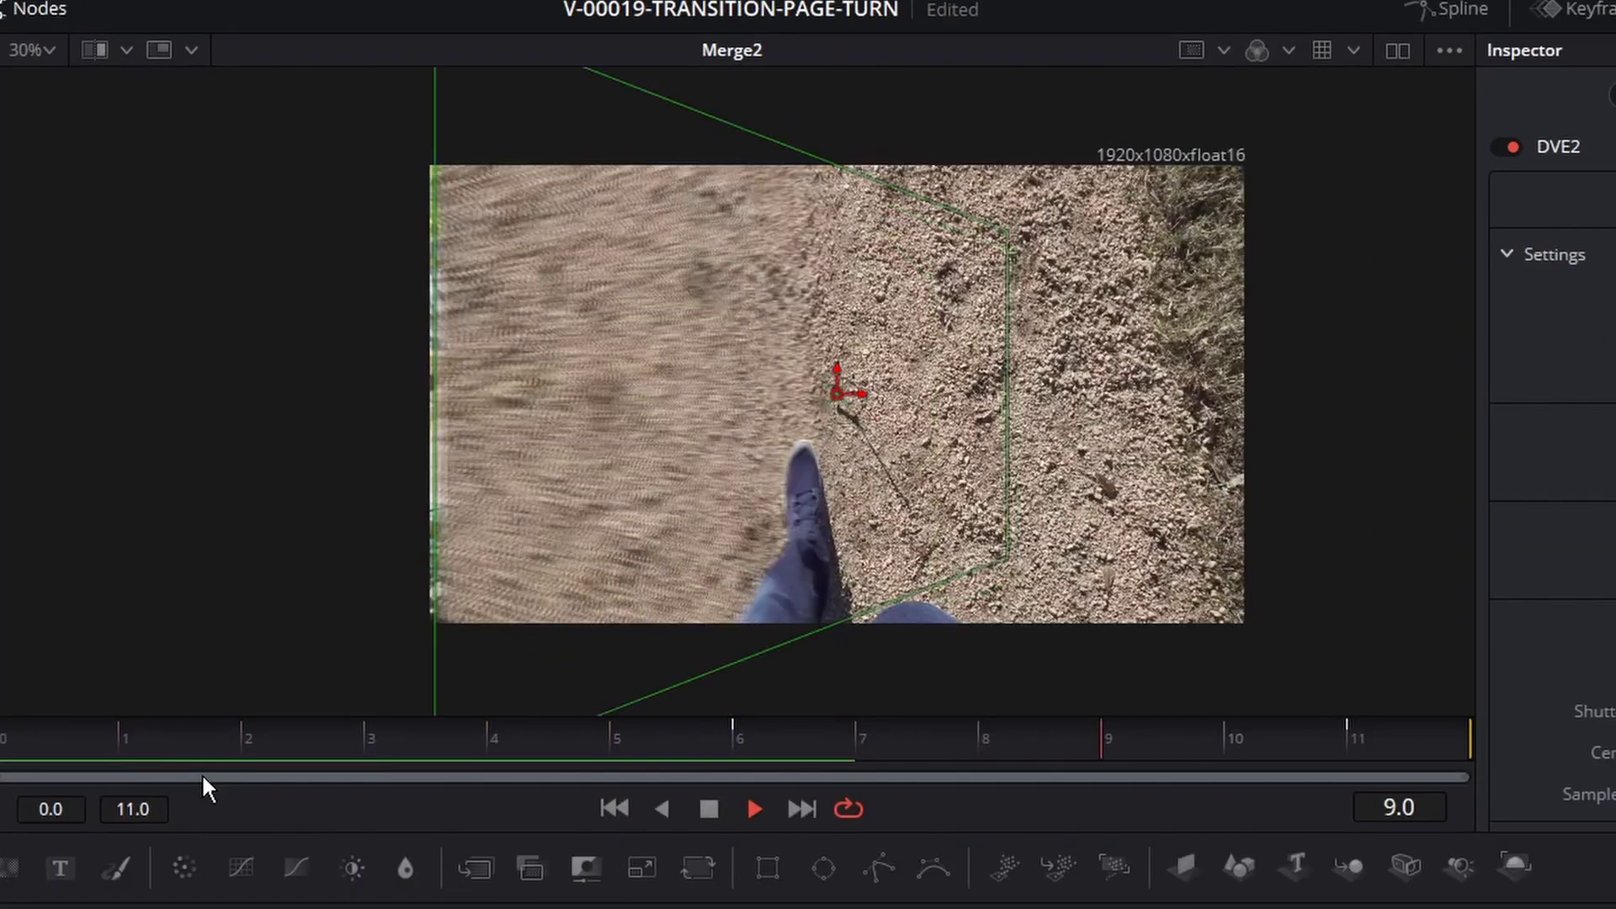
{"action": "left_click_drag", "start_coordinate": [215, 743], "coordinate": [903, 743]}
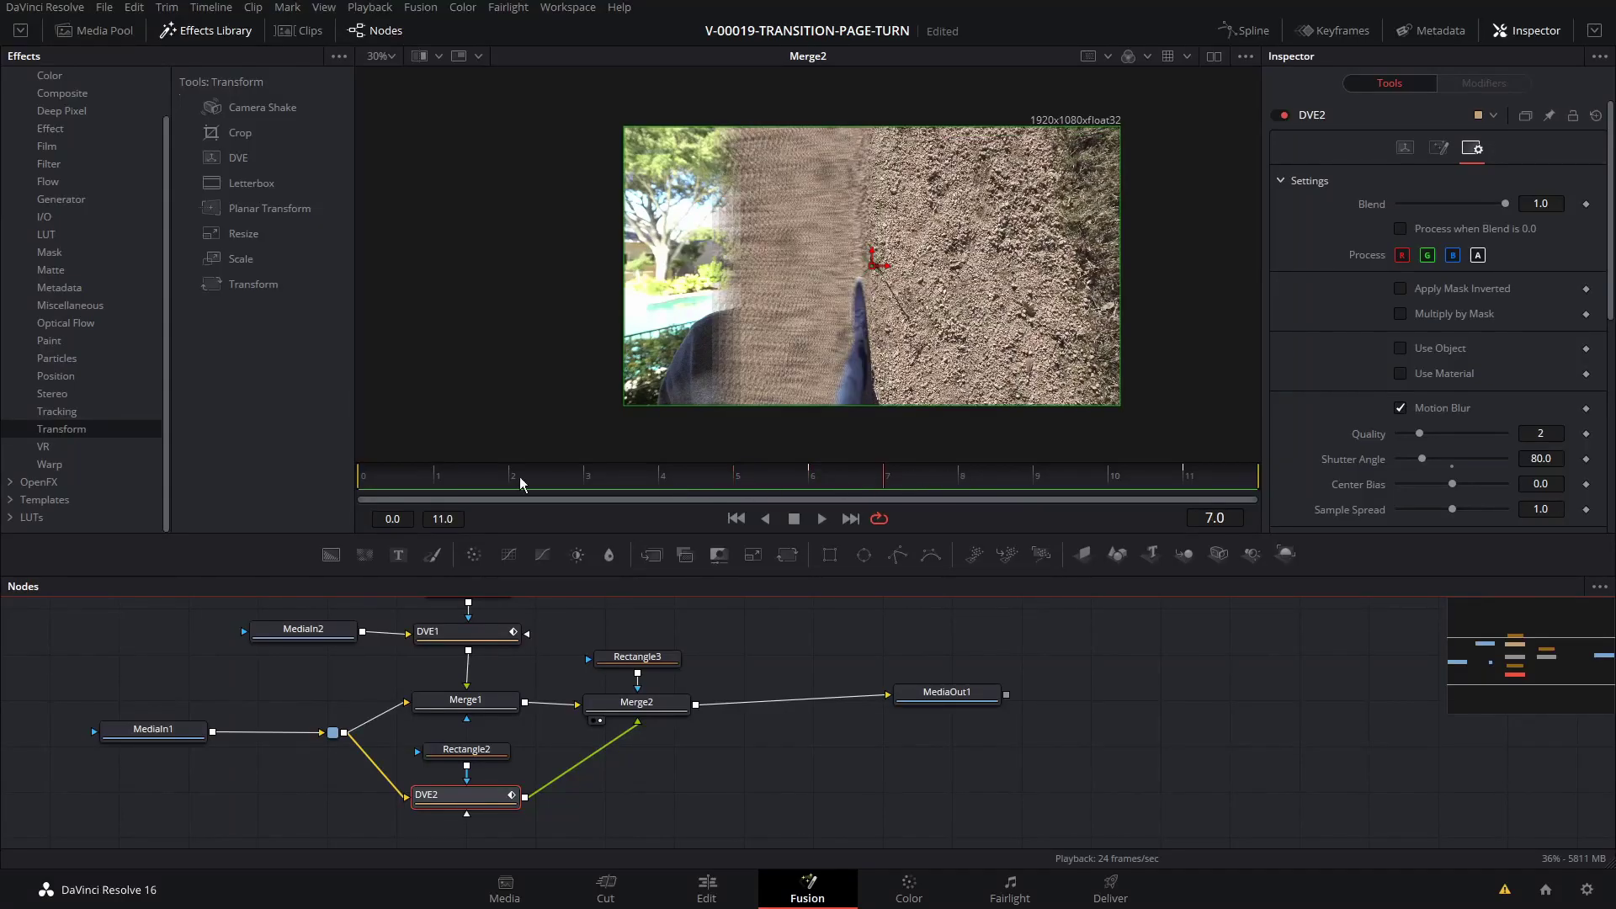
{"action": "left_click", "coordinate": [412, 480]}
{"action": "key", "text": "space"}
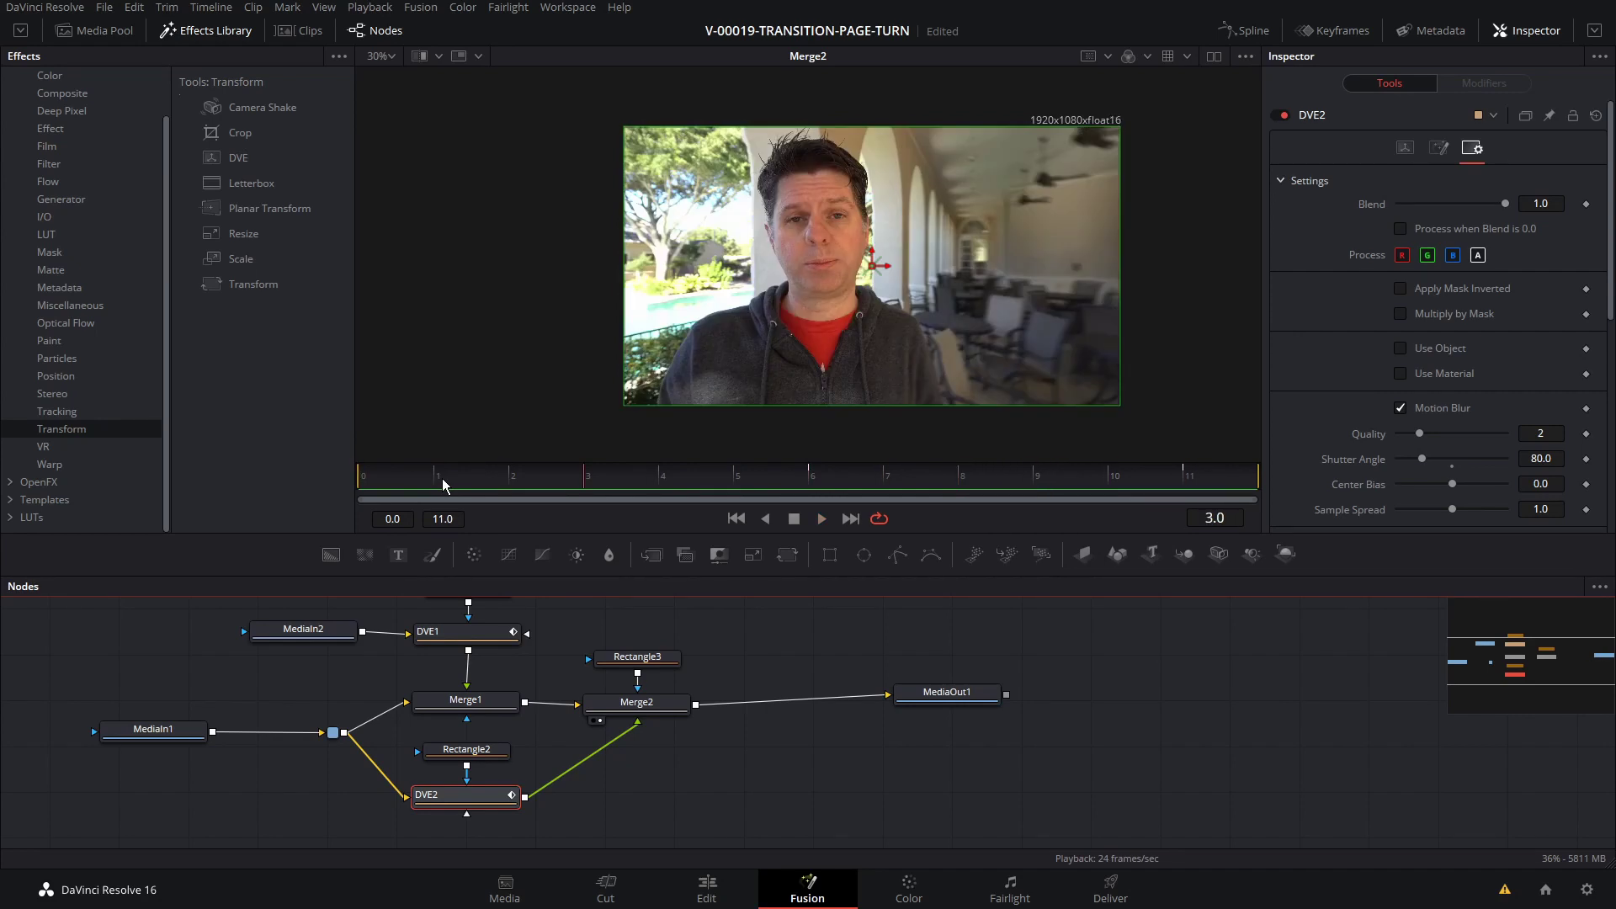
Enlarge the node graph area and reposition MediaIn2 and MediaIn1 clear of the transition nodes.
{"action": "left_click_drag", "start_coordinate": [625, 580], "coordinate": [629, 409]}
{"action": "left_click_drag", "start_coordinate": [701, 583], "coordinate": [837, 665]}
{"action": "left_click_drag", "start_coordinate": [439, 550], "coordinate": [320, 555]}
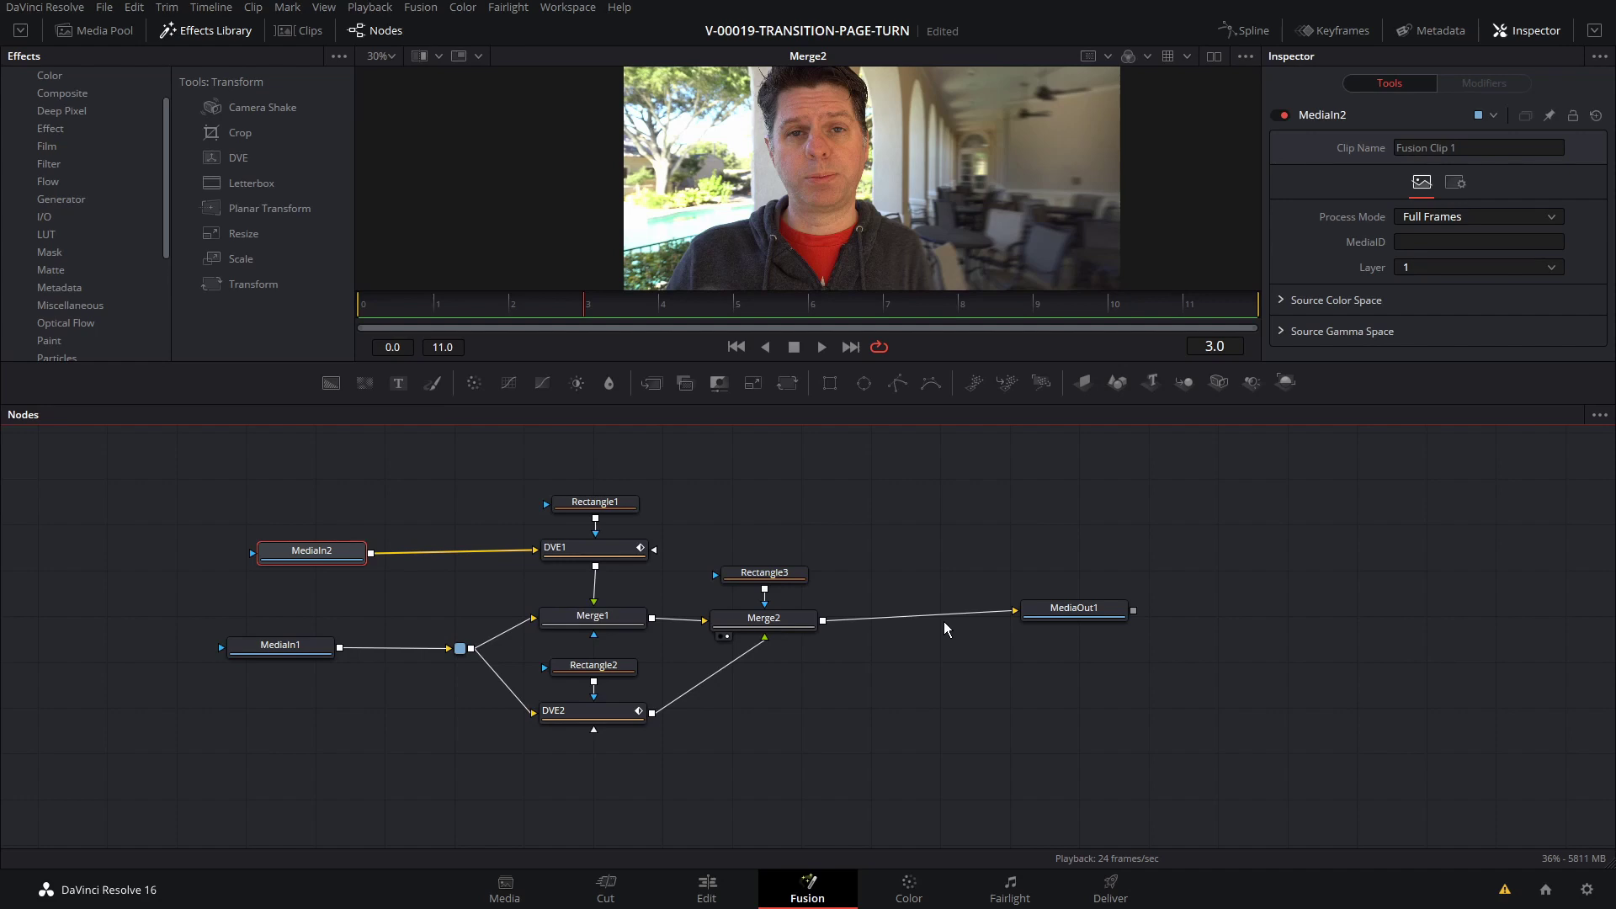
{"action": "left_click_drag", "start_coordinate": [296, 655], "coordinate": [312, 657]}
Save the settings of all nodes between the MediaIn nodes and MediaOut1 in Templates\Fusion\Transitions, overwriting PageFlip12.setting.
{"action": "right_click", "coordinate": [627, 623]}
{"action": "left_click", "coordinate": [834, 749]}
{"action": "left_click_drag", "start_coordinate": [888, 787], "coordinate": [476, 461]}
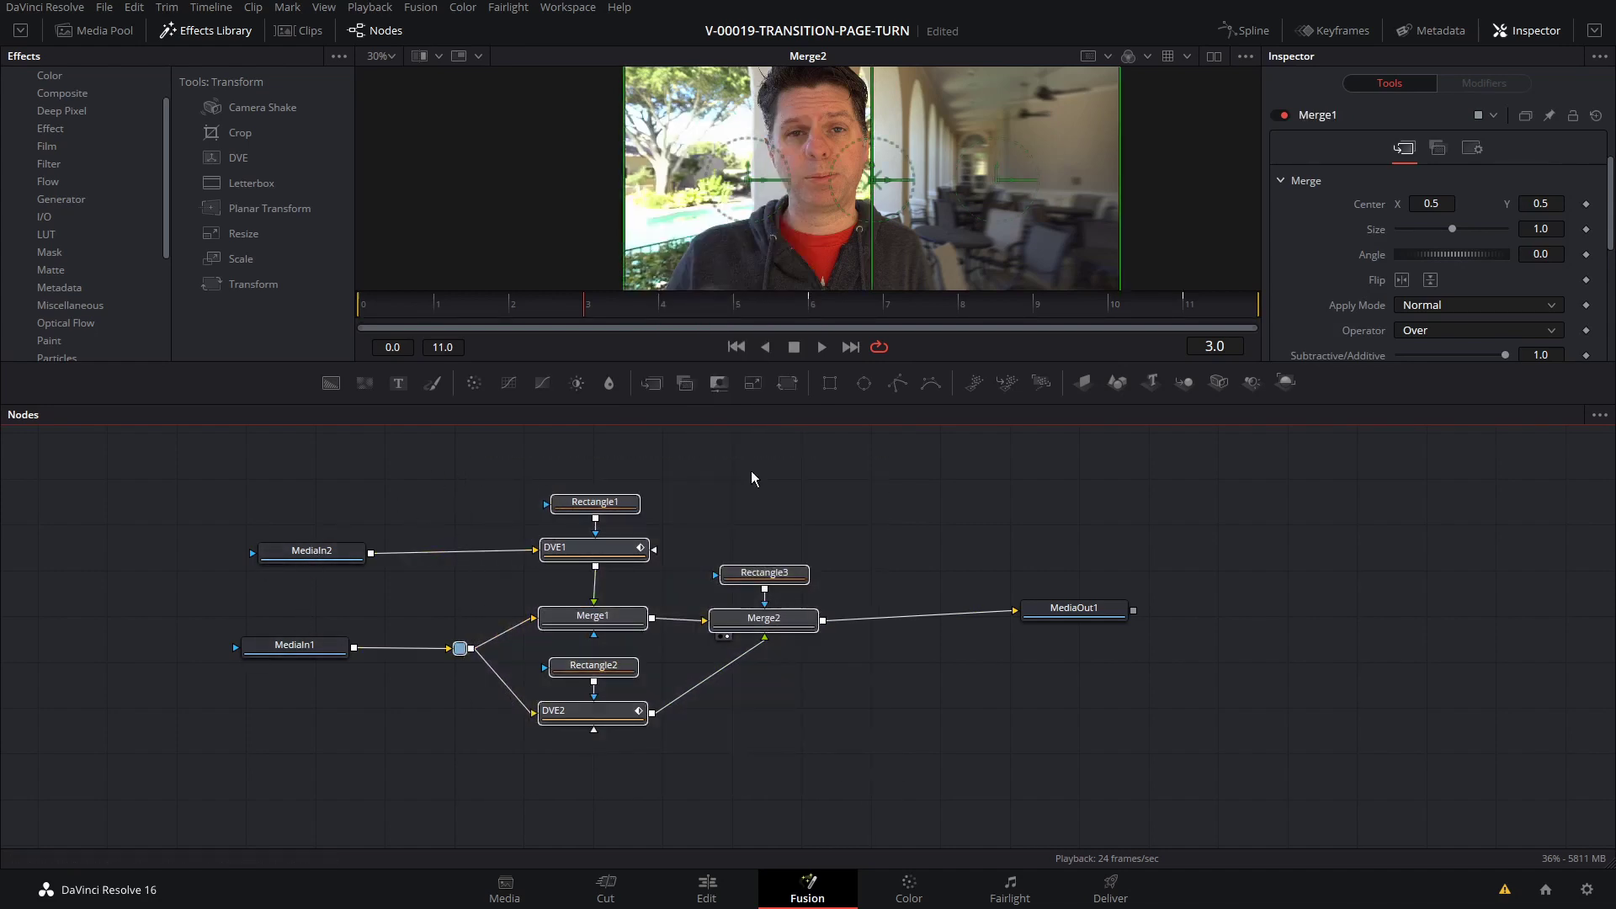
{"action": "left_click", "coordinate": [602, 549]}
{"action": "right_click", "coordinate": [608, 552]}
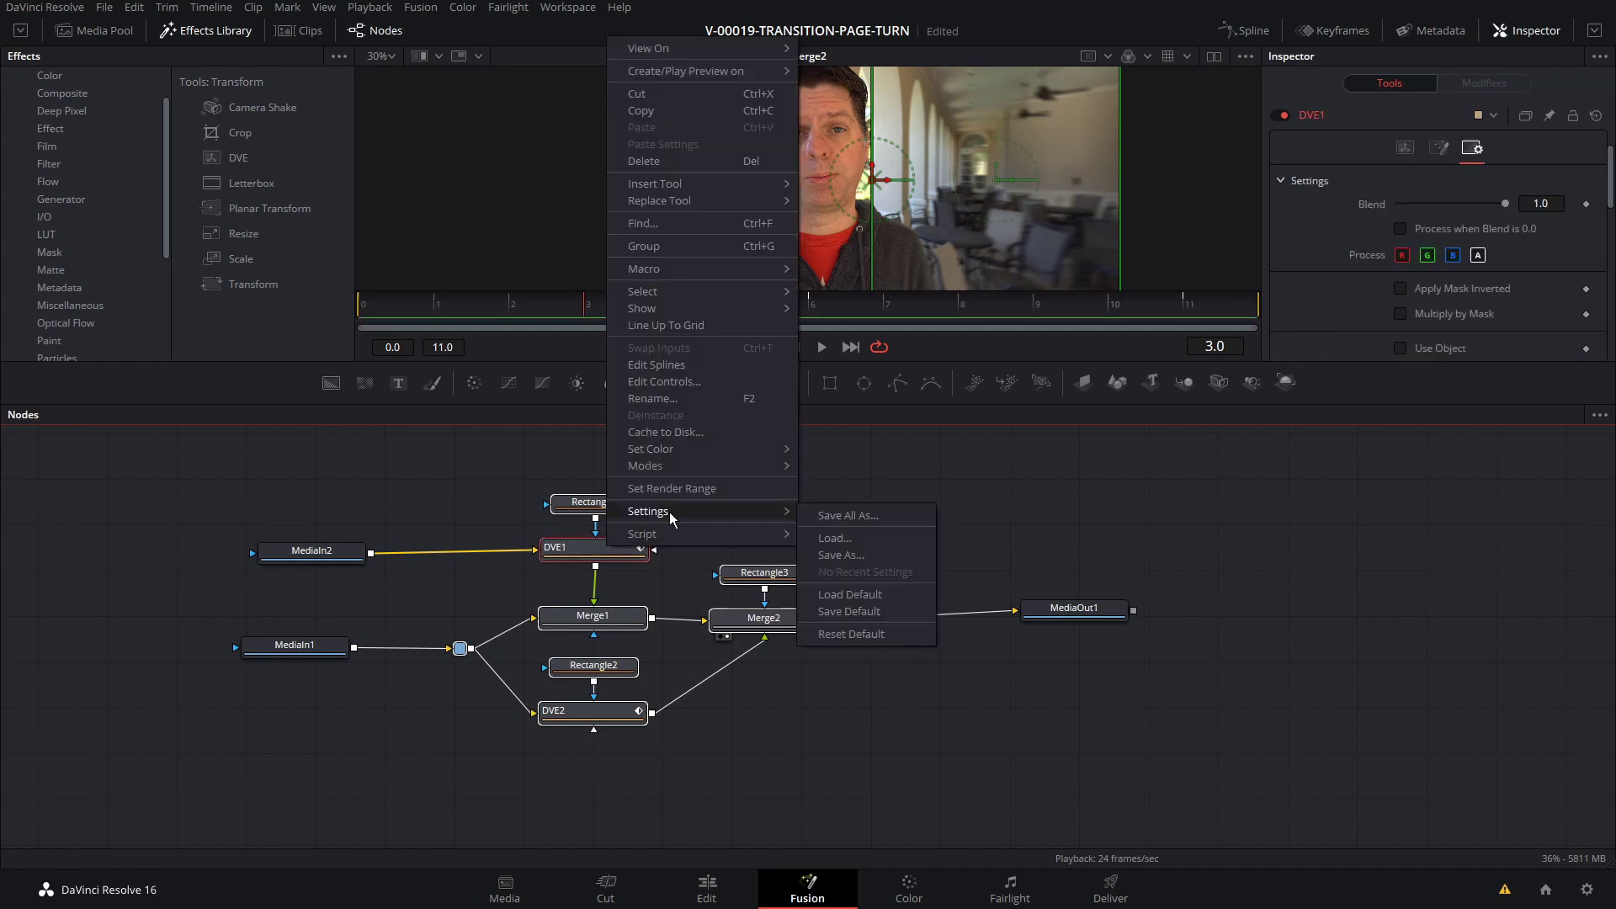
{"action": "left_click", "coordinate": [874, 557]}
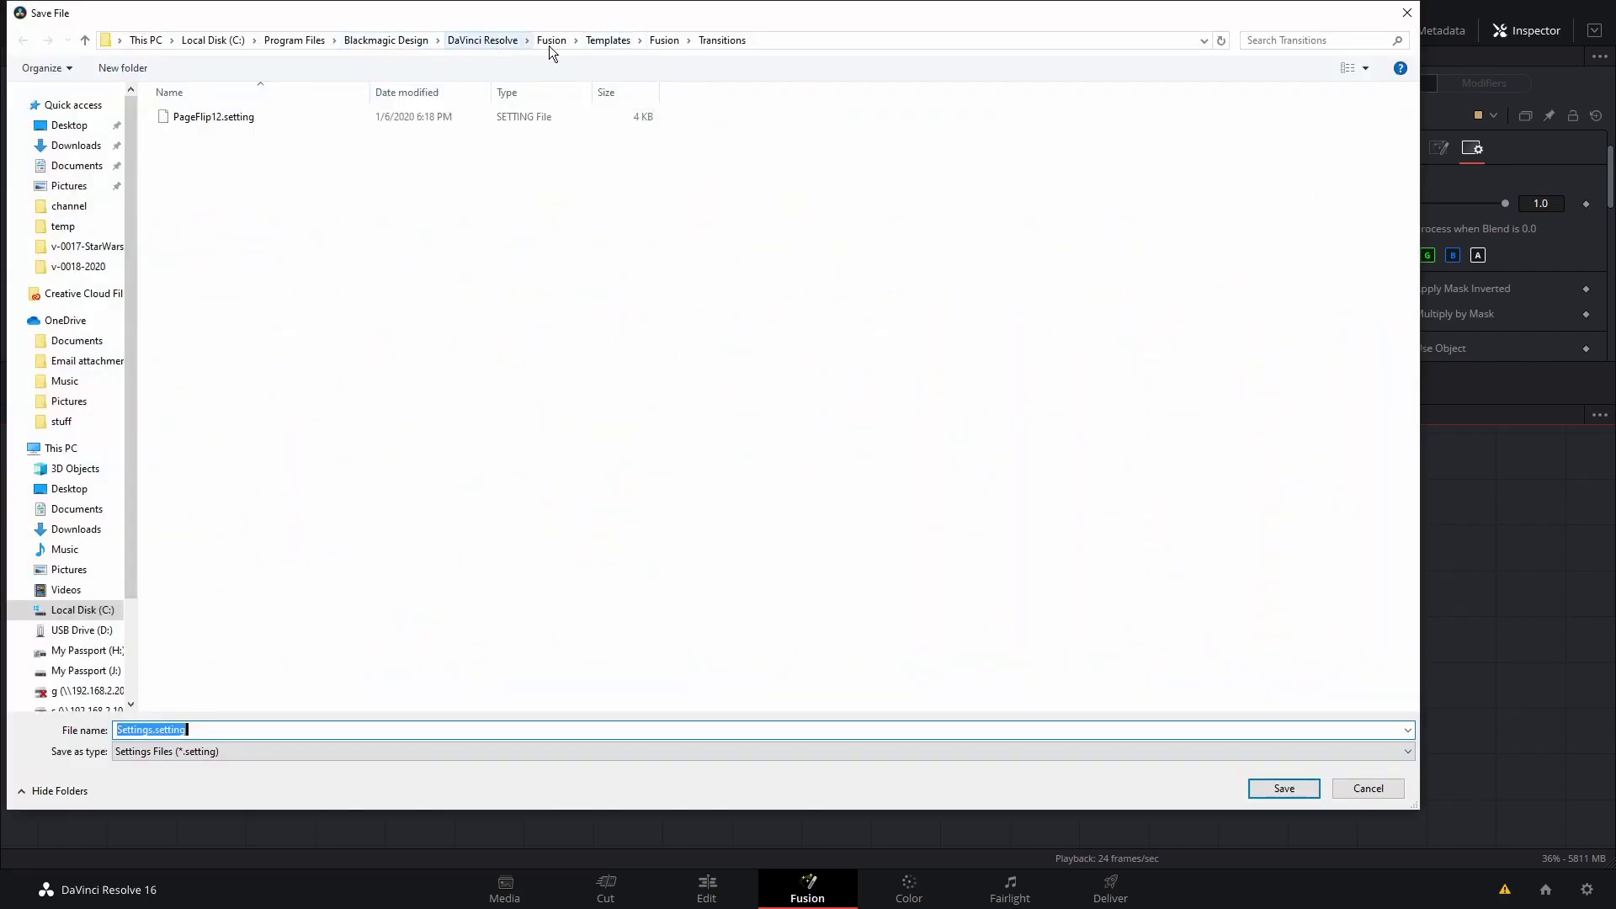
{"action": "left_click_drag", "start_coordinate": [623, 17], "coordinate": [656, 60]}
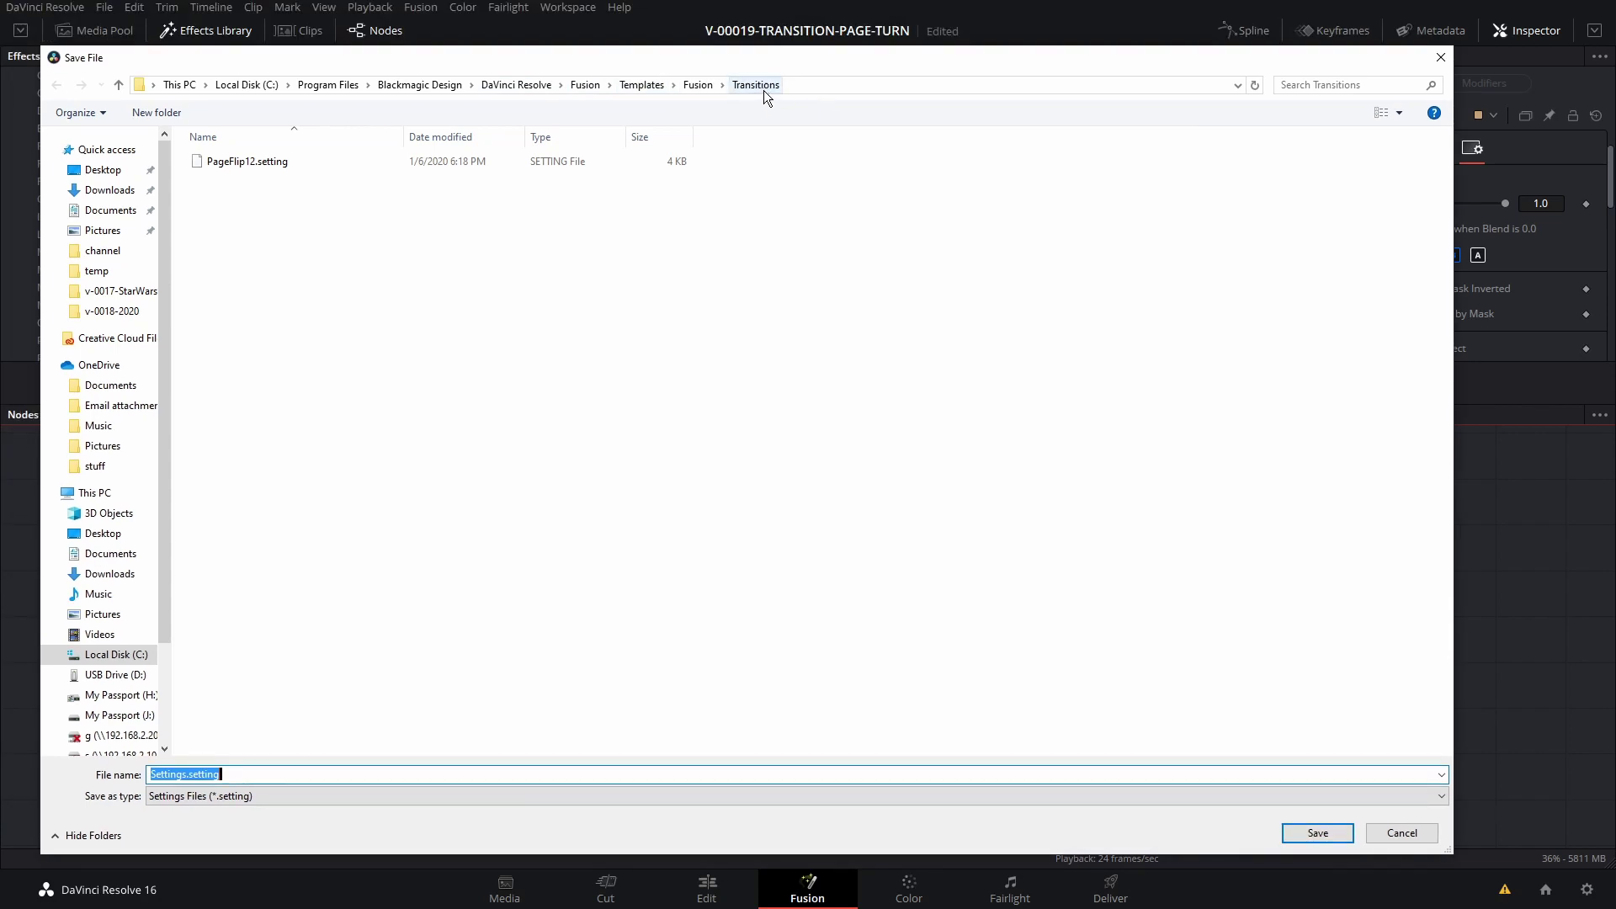
{"action": "left_click", "coordinate": [244, 162]}
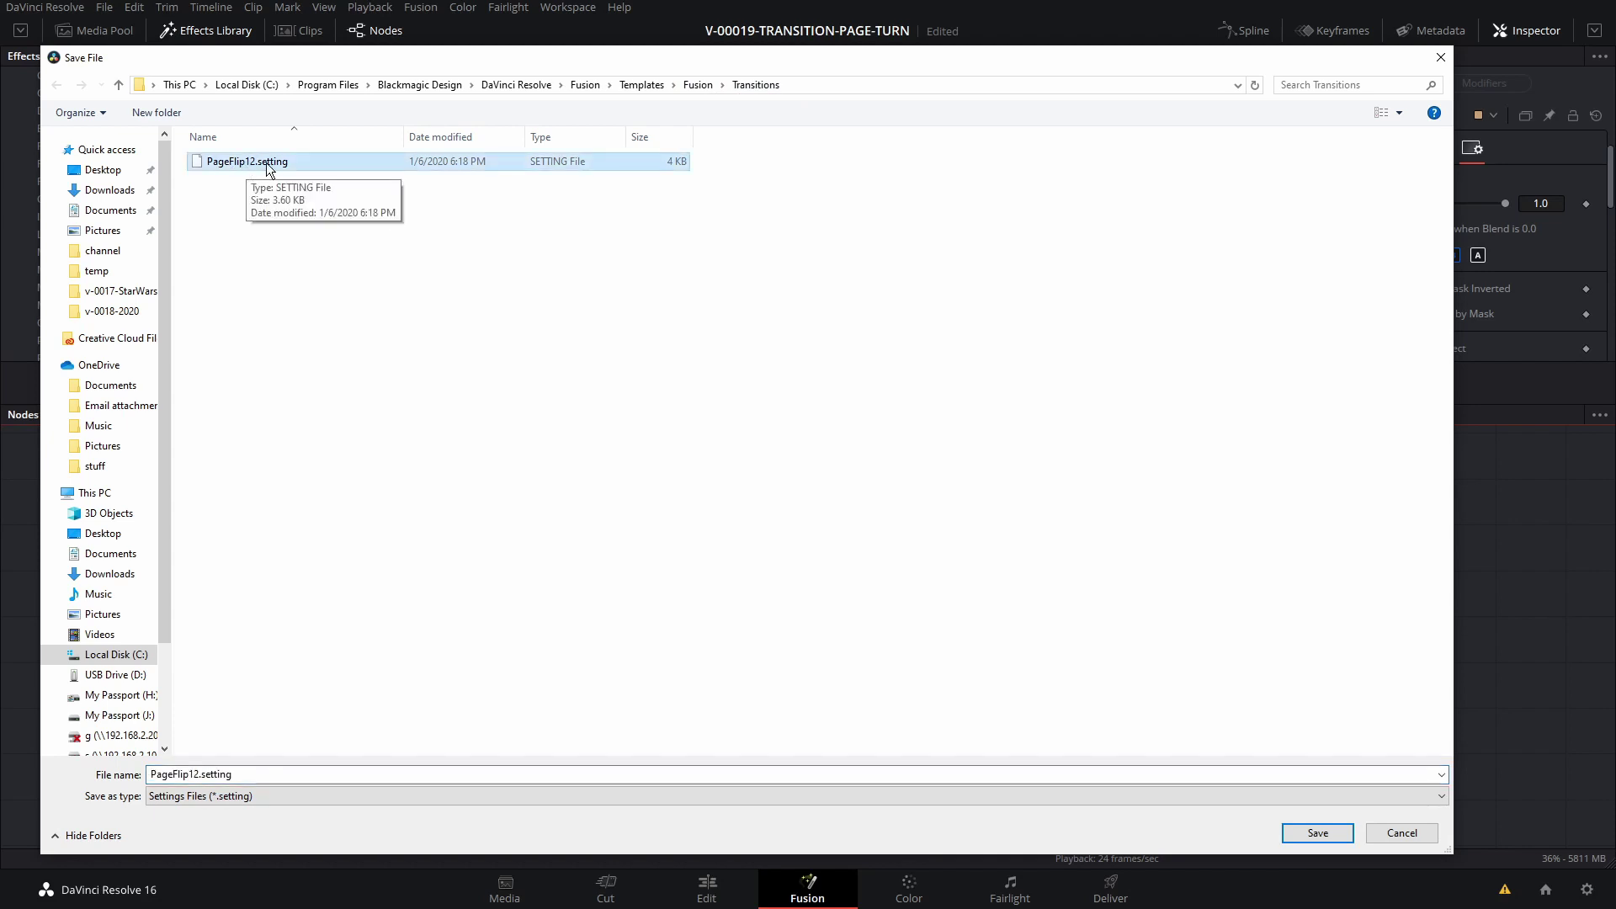
{"action": "left_click", "coordinate": [1293, 832]}
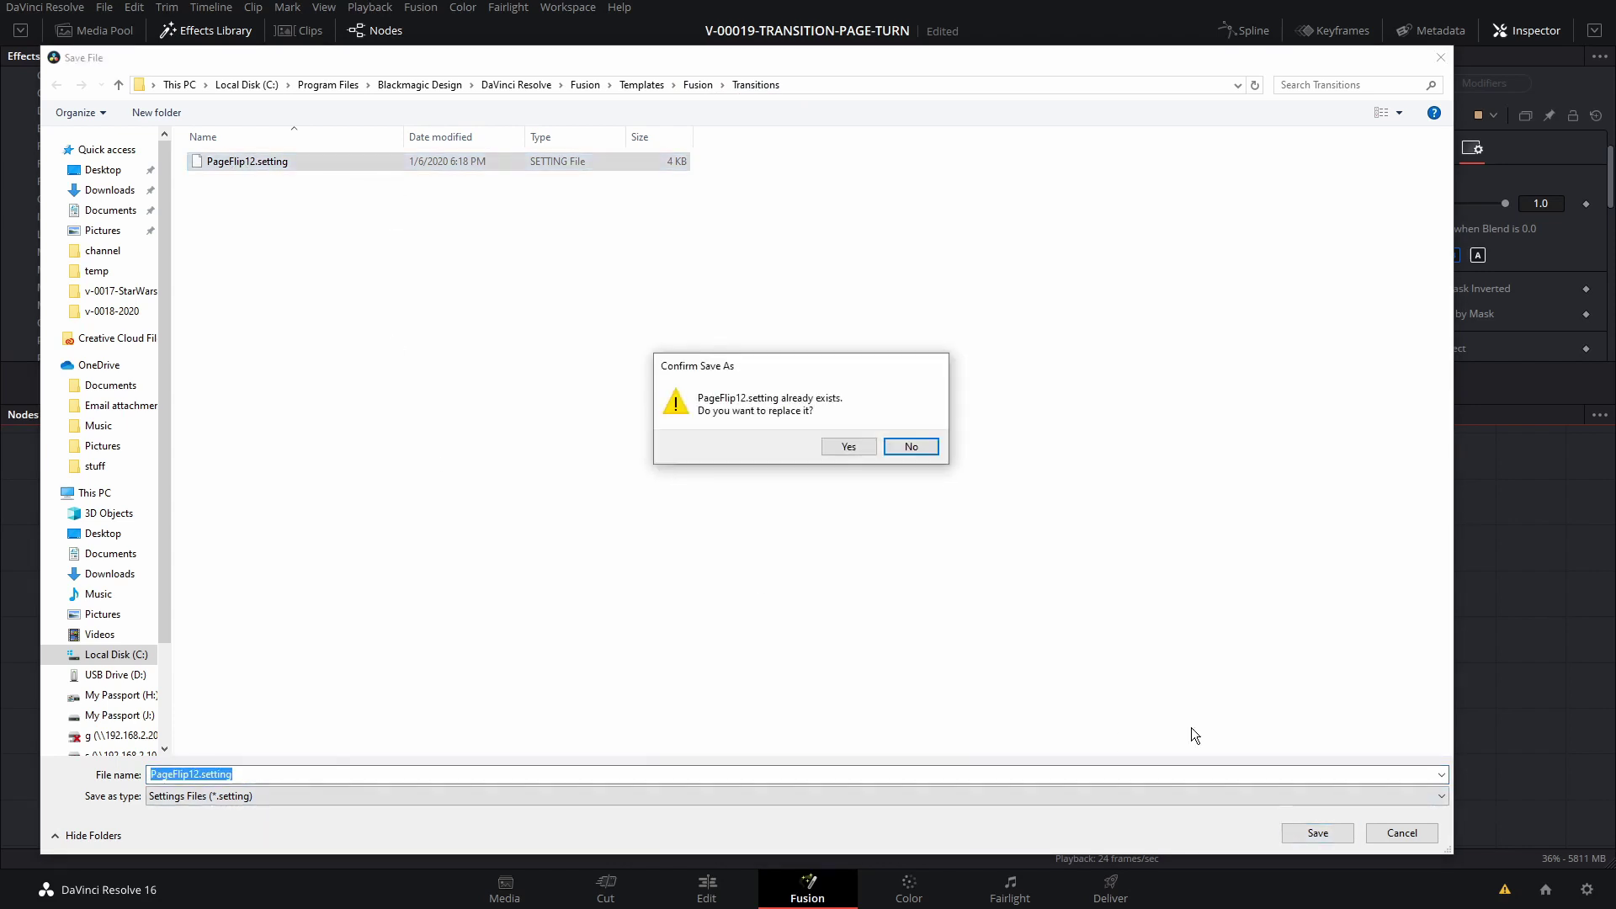
{"action": "left_click", "coordinate": [849, 446]}
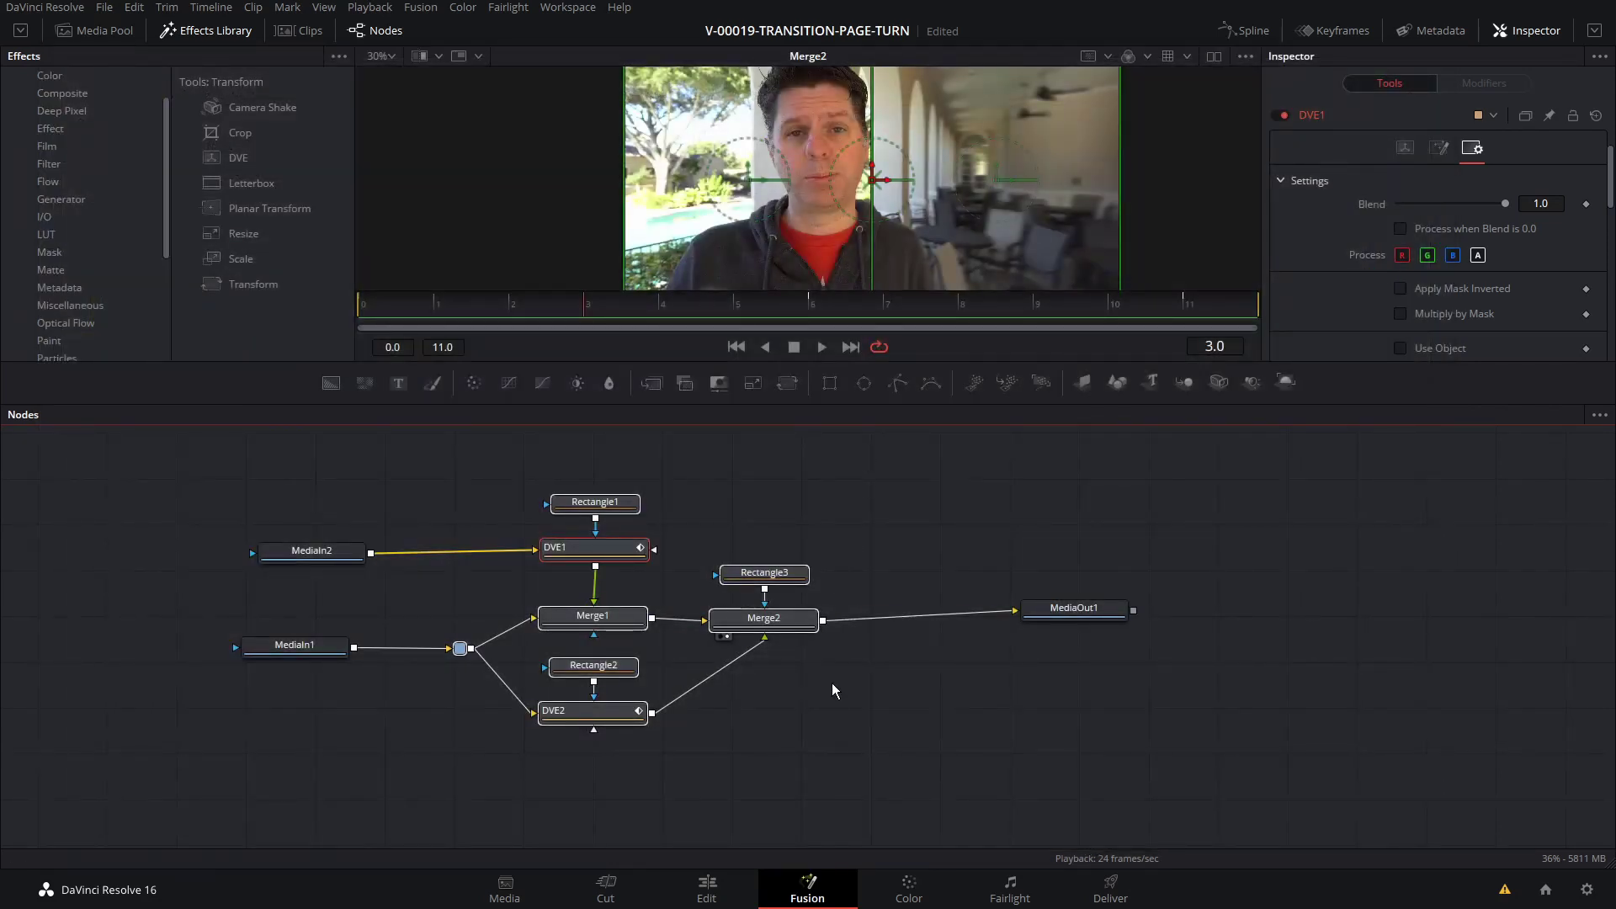
Delete all transition nodes and the pipe router, leaving only the media nodes, and move MediaIn2 farther from MediaIn1.
{"action": "left_click_drag", "start_coordinate": [921, 806], "coordinate": [484, 472]}
{"action": "key", "text": "Delete"}
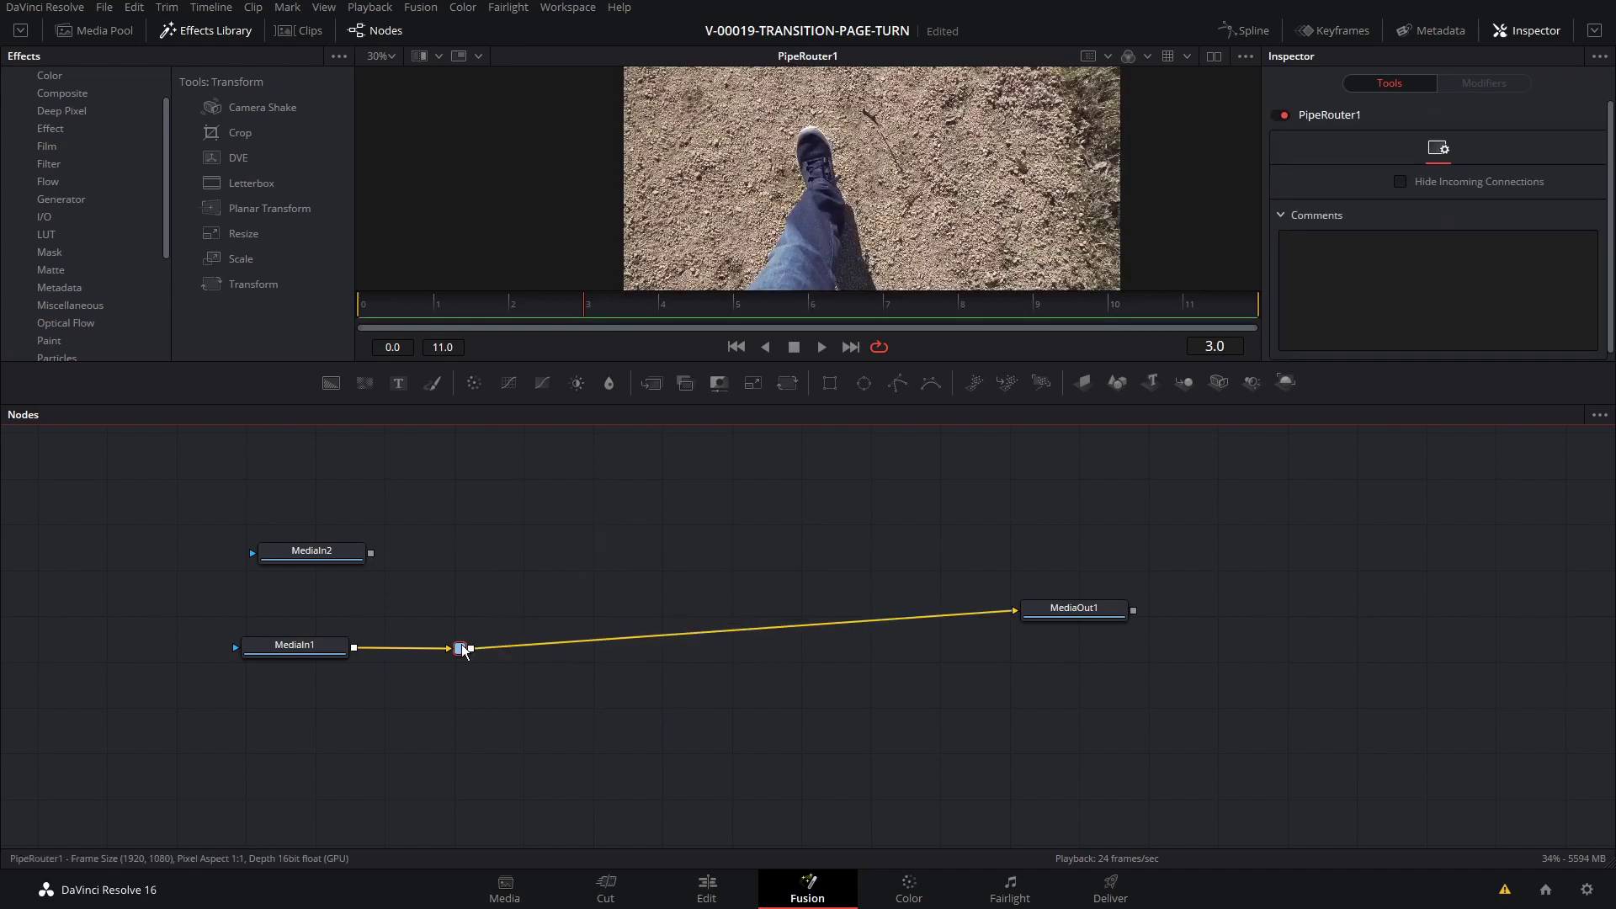
{"action": "key", "text": "Delete"}
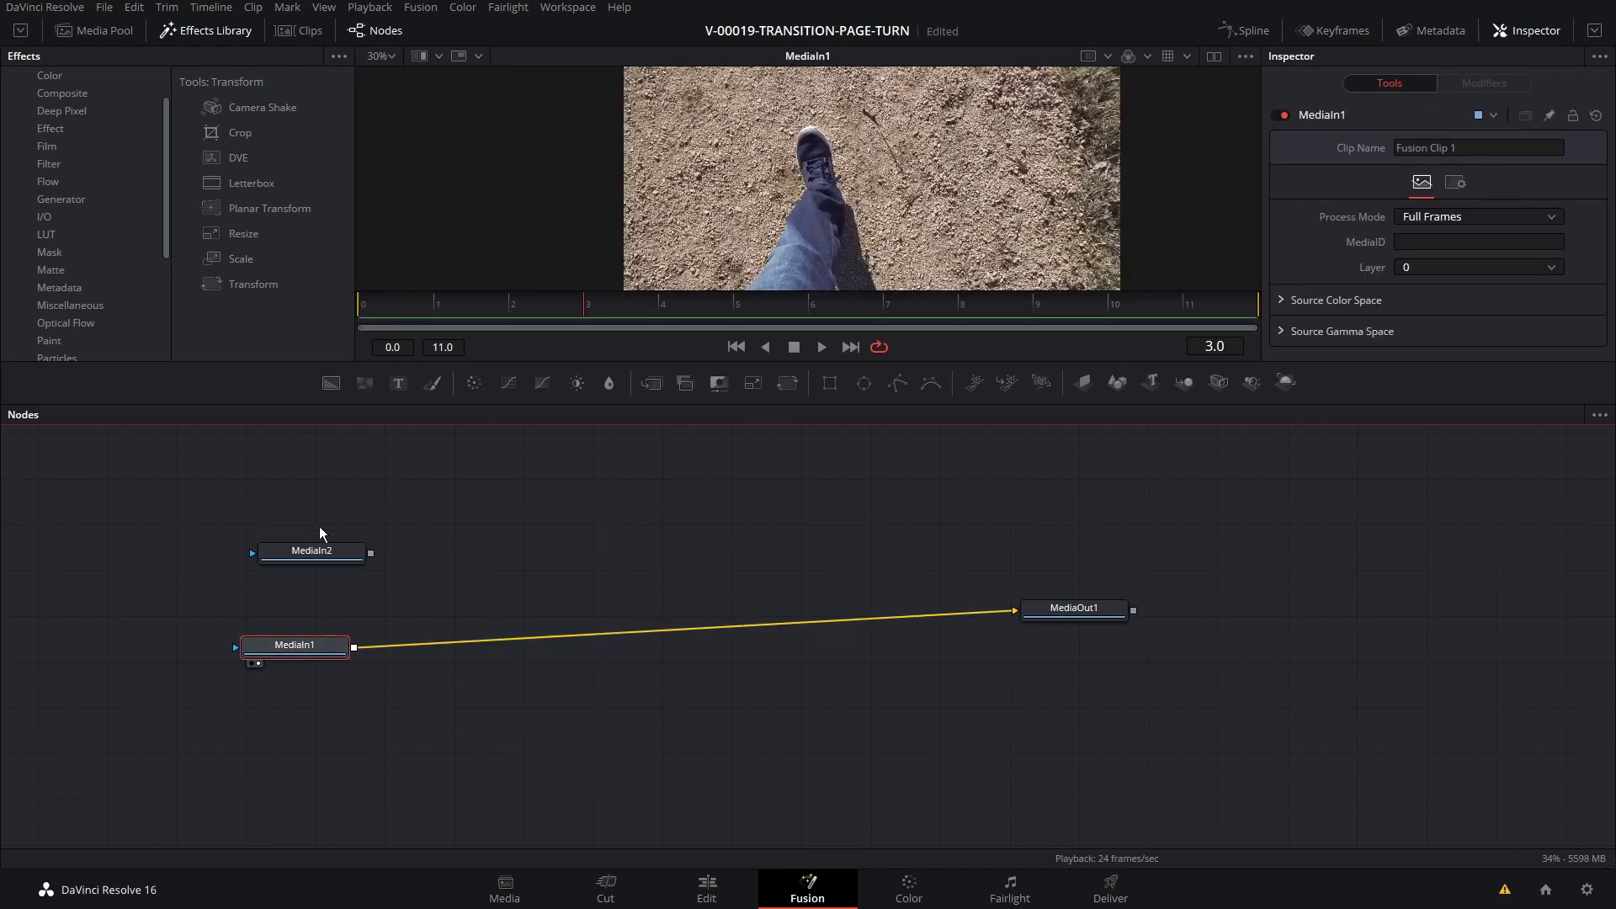
{"action": "left_click_drag", "start_coordinate": [318, 552], "coordinate": [284, 530]}
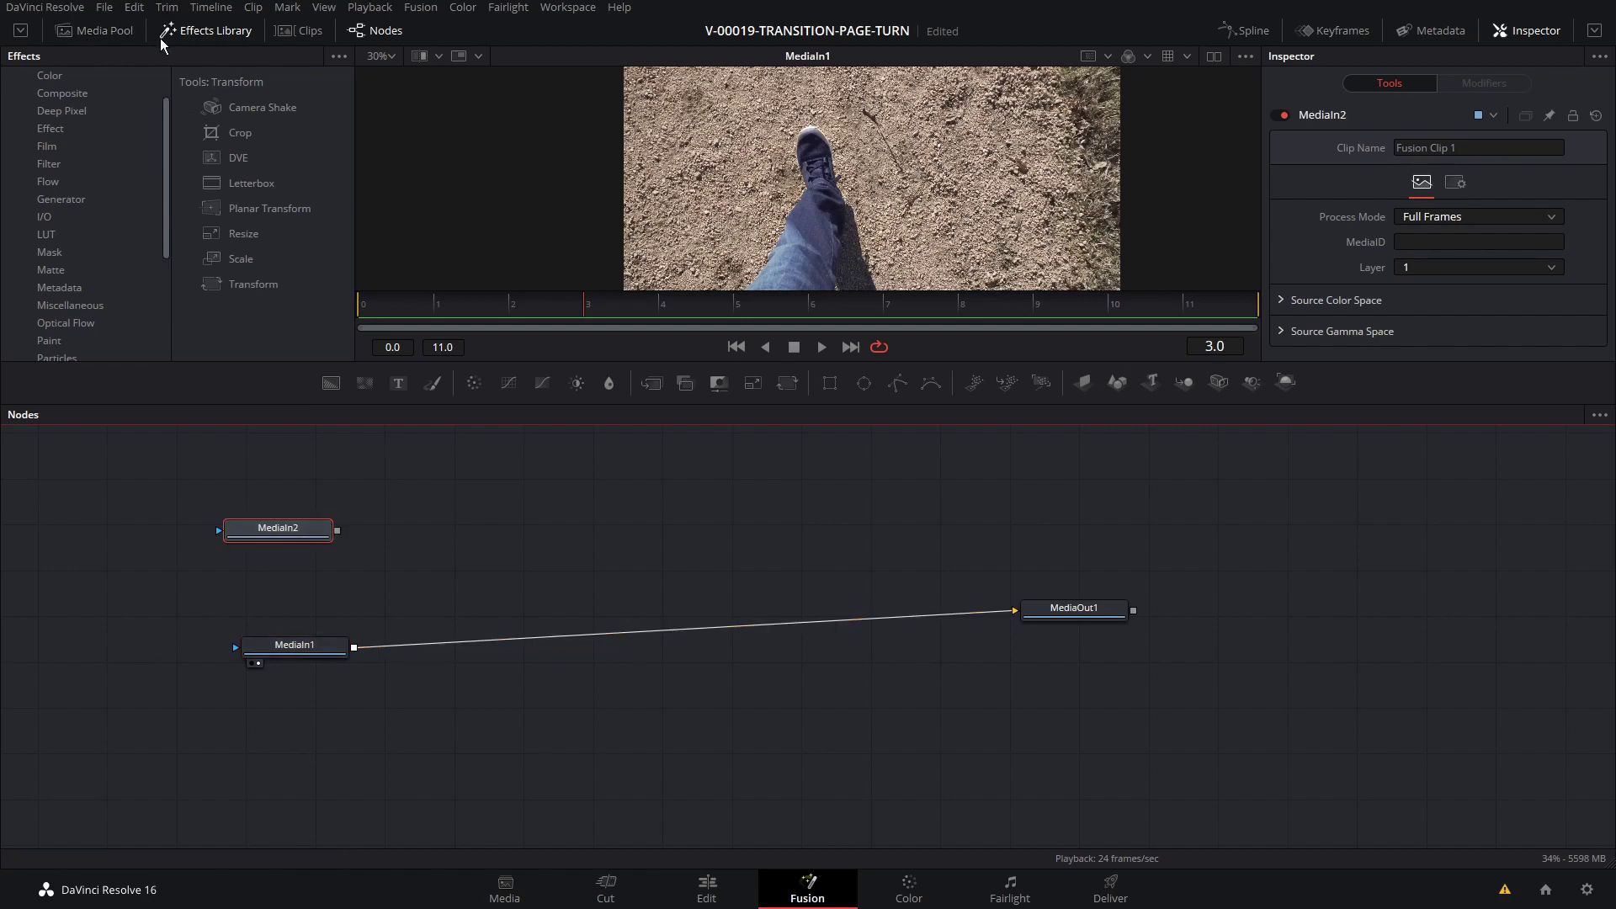
Add the PageFlip12 template from the Transitions templates to the node graph.
{"action": "left_click_drag", "start_coordinate": [168, 110], "coordinate": [155, 219]}
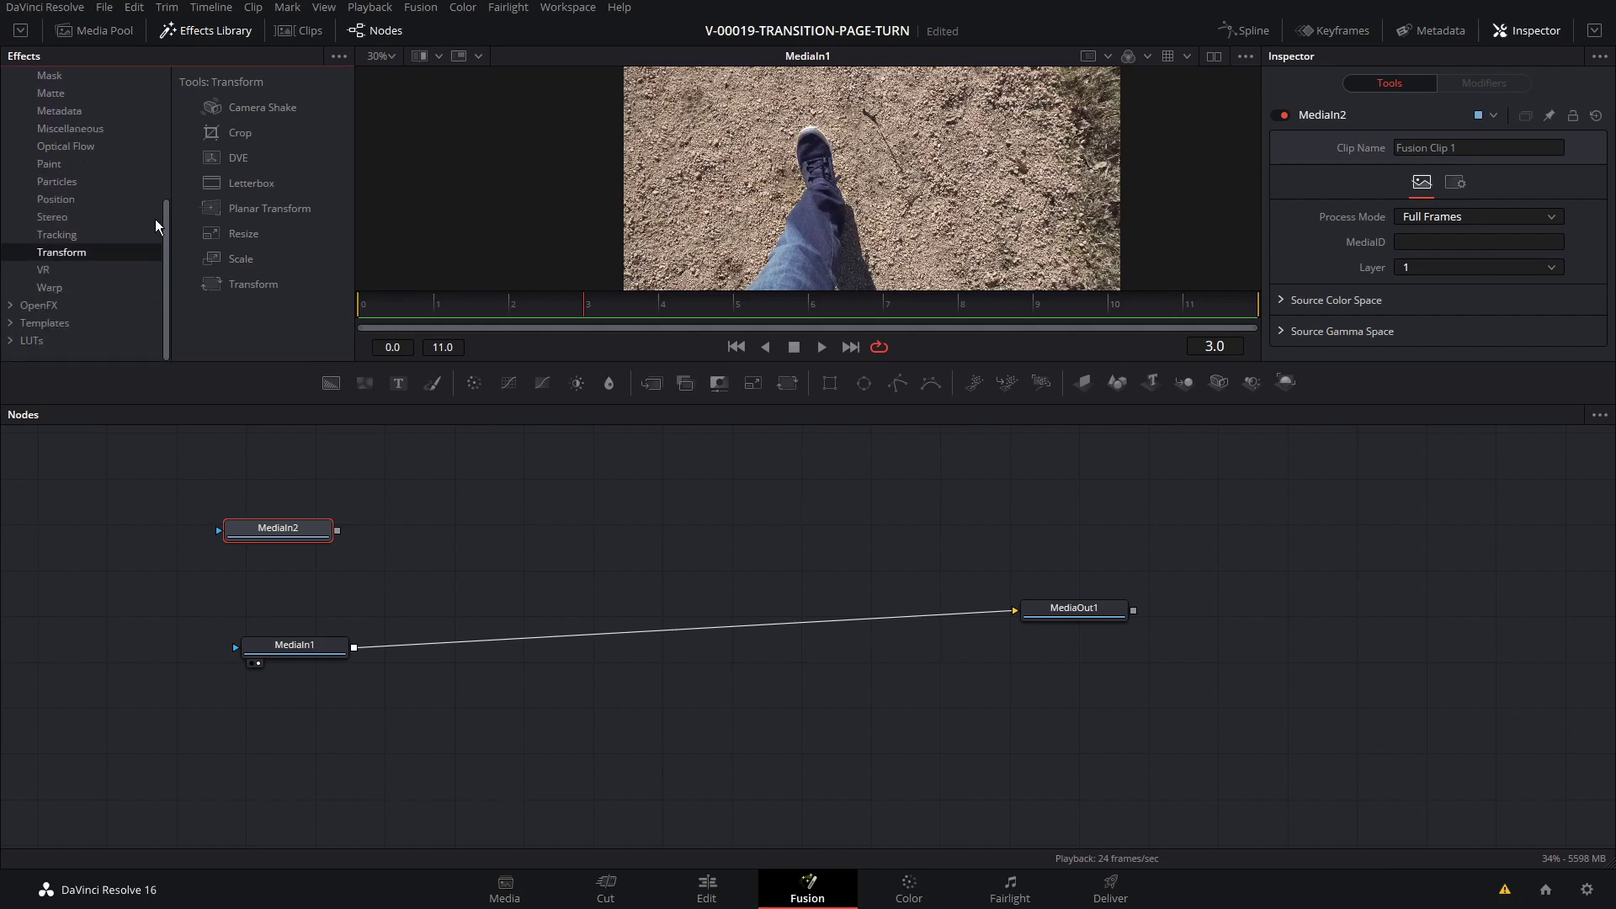
{"action": "left_click", "coordinate": [15, 324]}
{"action": "left_click_drag", "start_coordinate": [165, 226], "coordinate": [163, 306]}
{"action": "left_click", "coordinate": [68, 322]}
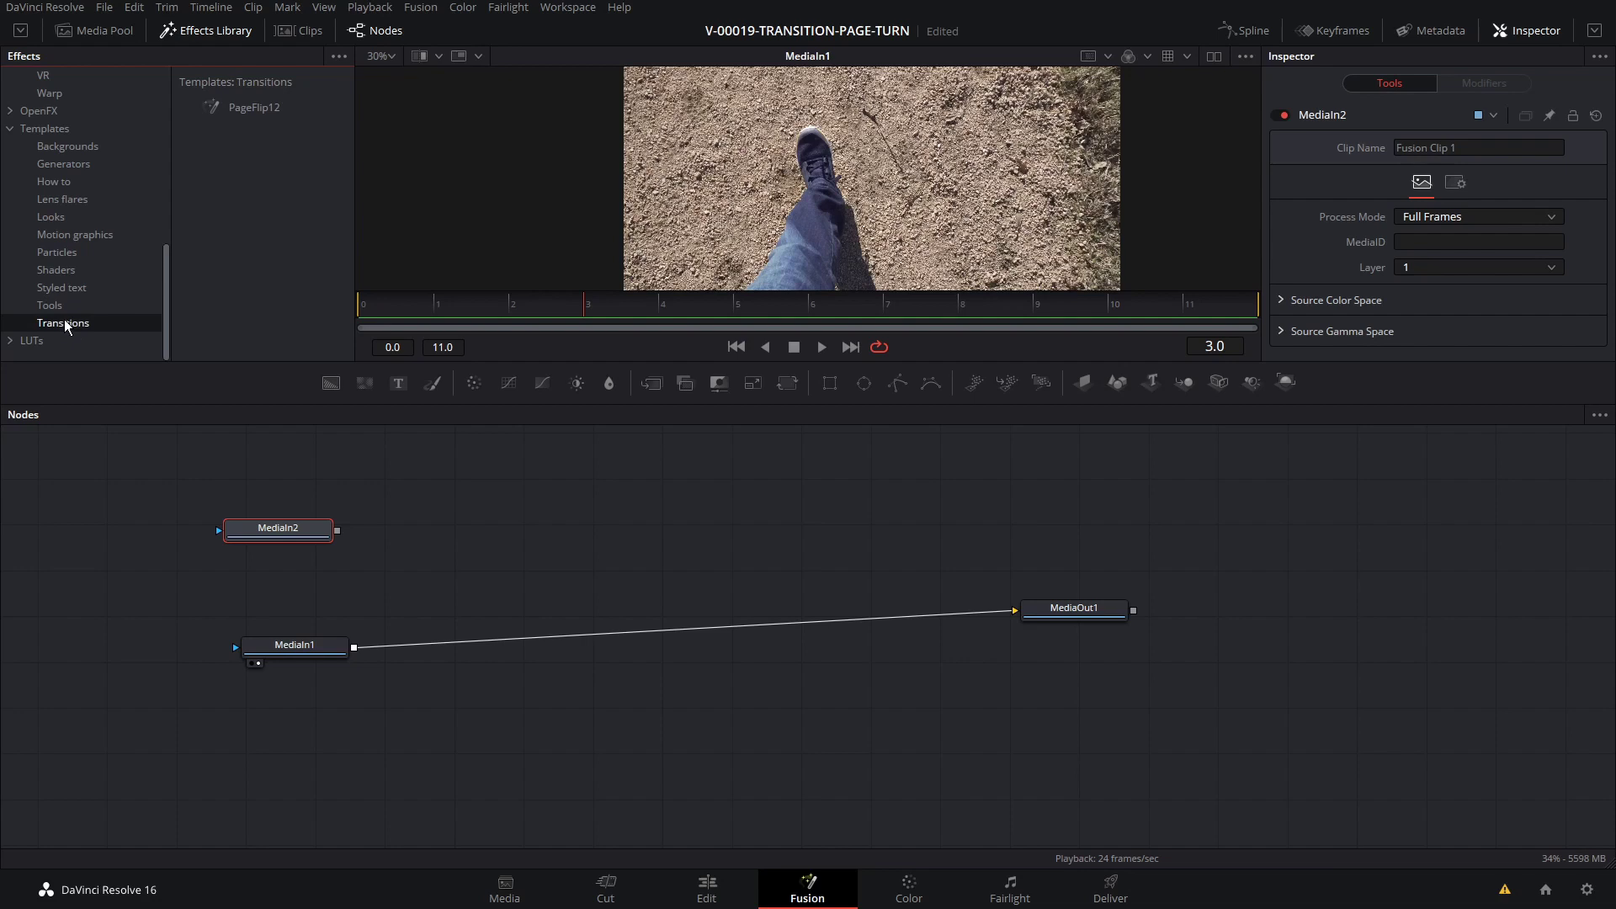
{"action": "left_click", "coordinate": [249, 111]}
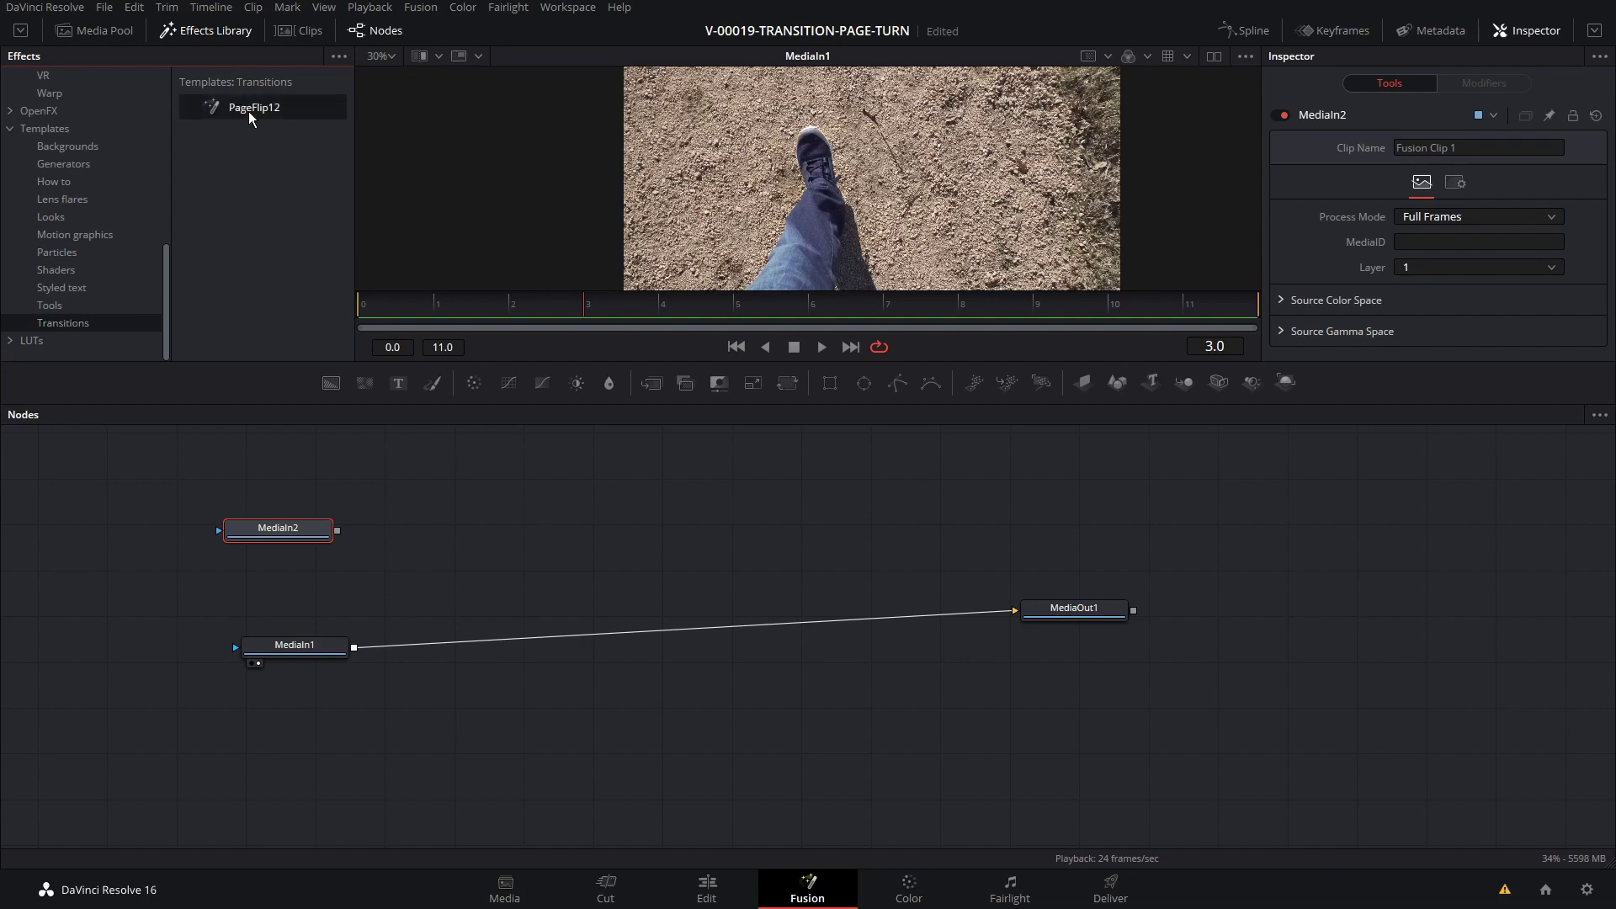
{"action": "left_click_drag", "start_coordinate": [421, 411], "coordinate": [524, 536]}
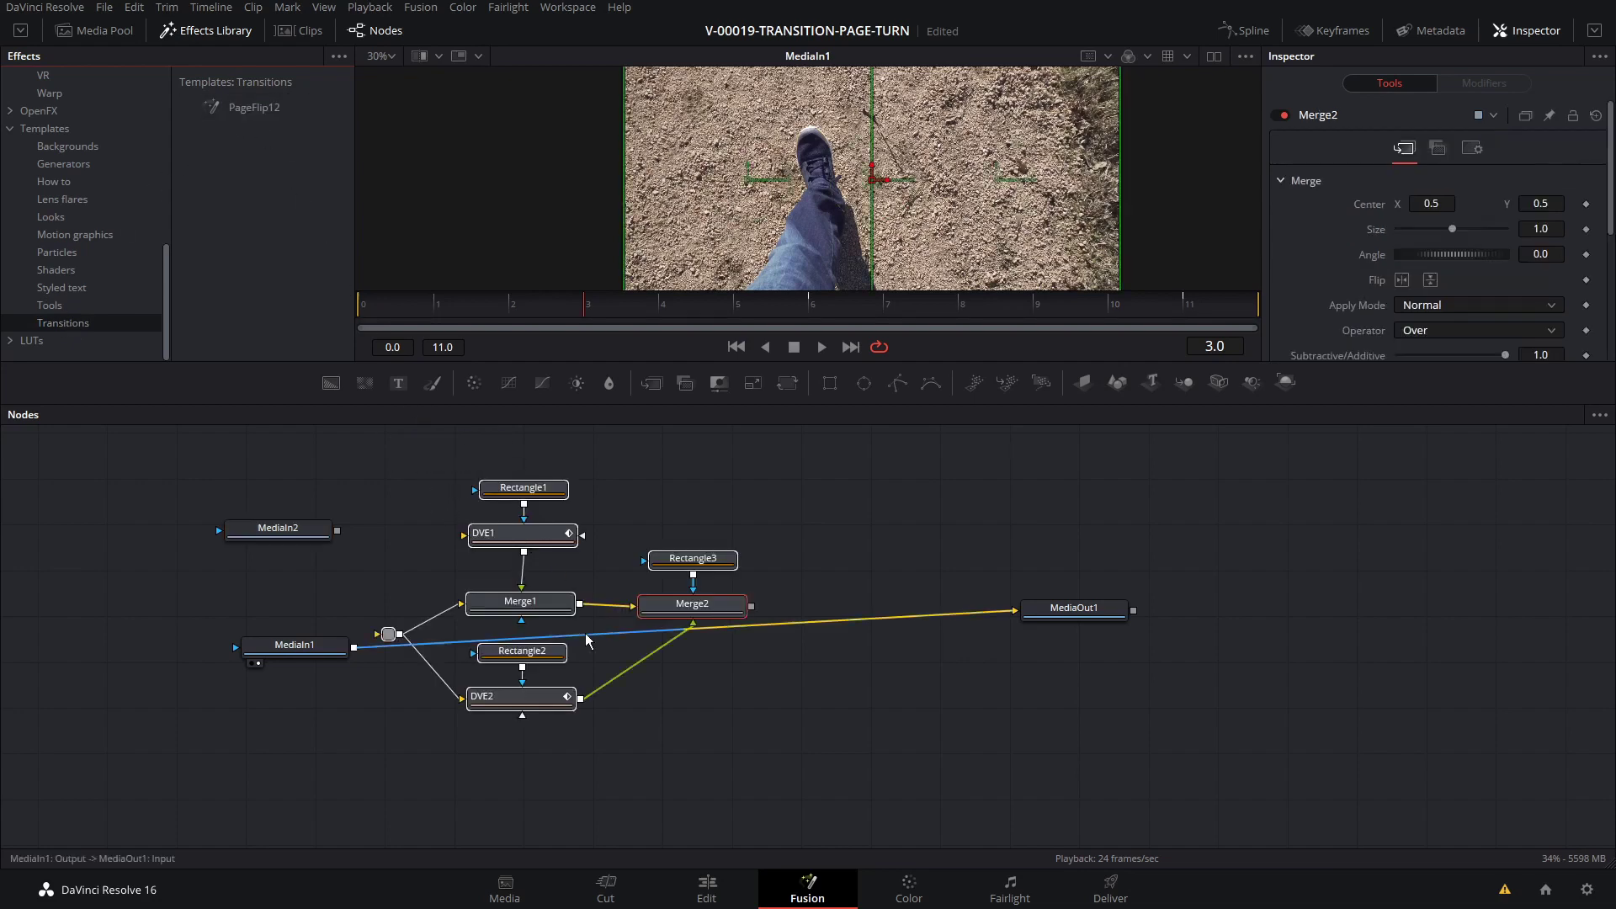
Disconnect MediaIn1 from MediaOut1, and connect MediaIn2 to DVE1 and MediaIn1 to the template's pipe router.
{"action": "left_click_drag", "start_coordinate": [1006, 612], "coordinate": [926, 623]}
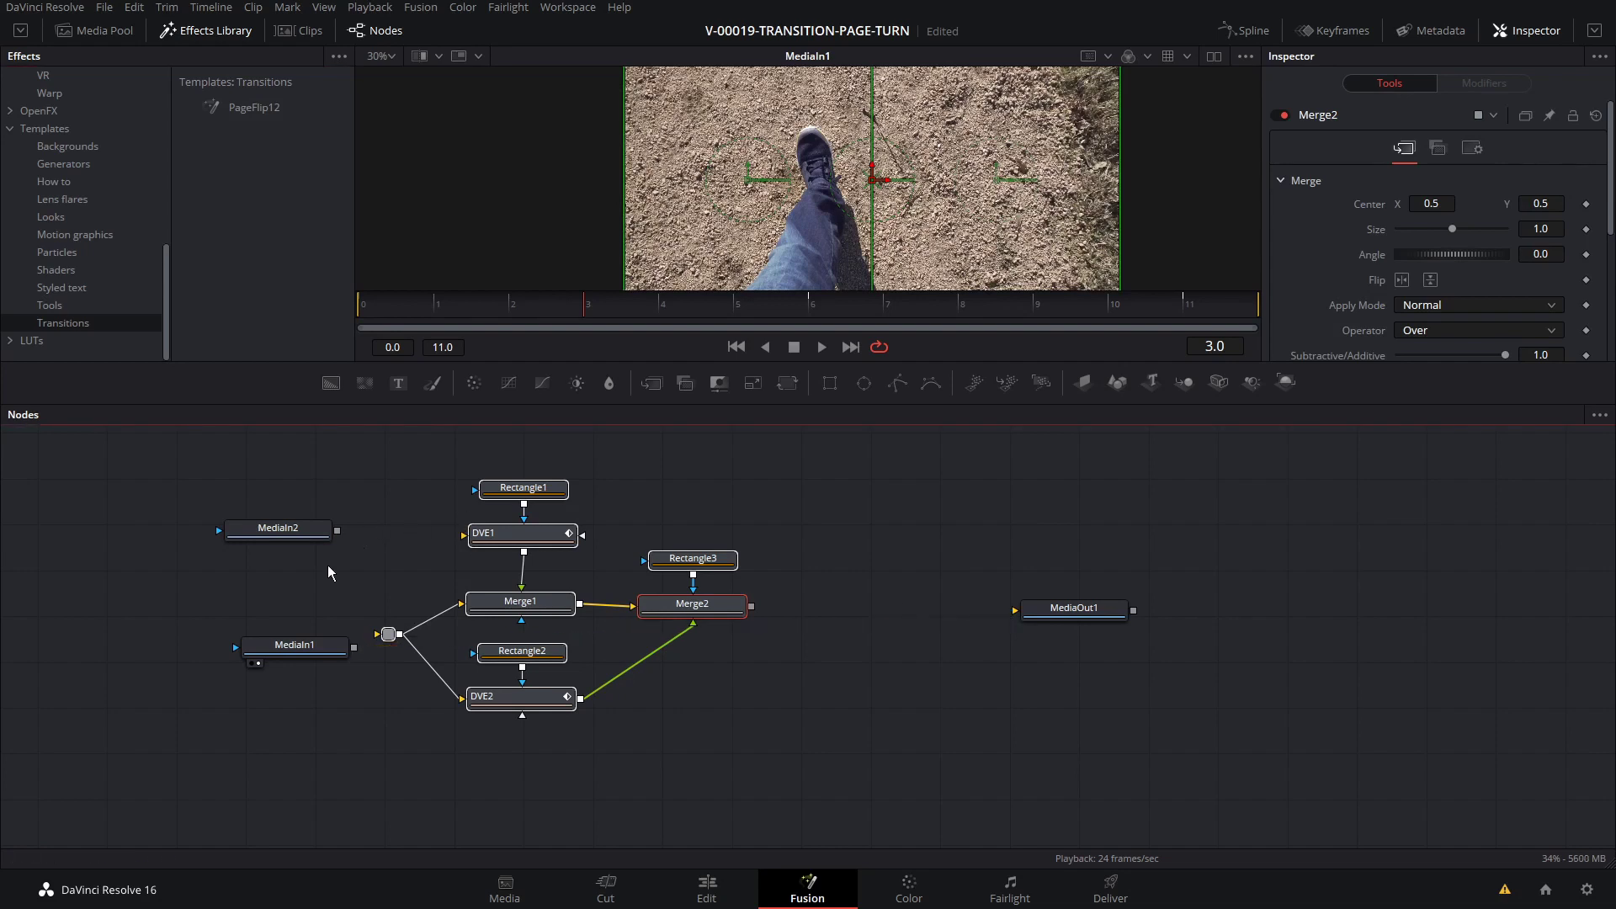
{"action": "left_click_drag", "start_coordinate": [313, 653], "coordinate": [271, 636]}
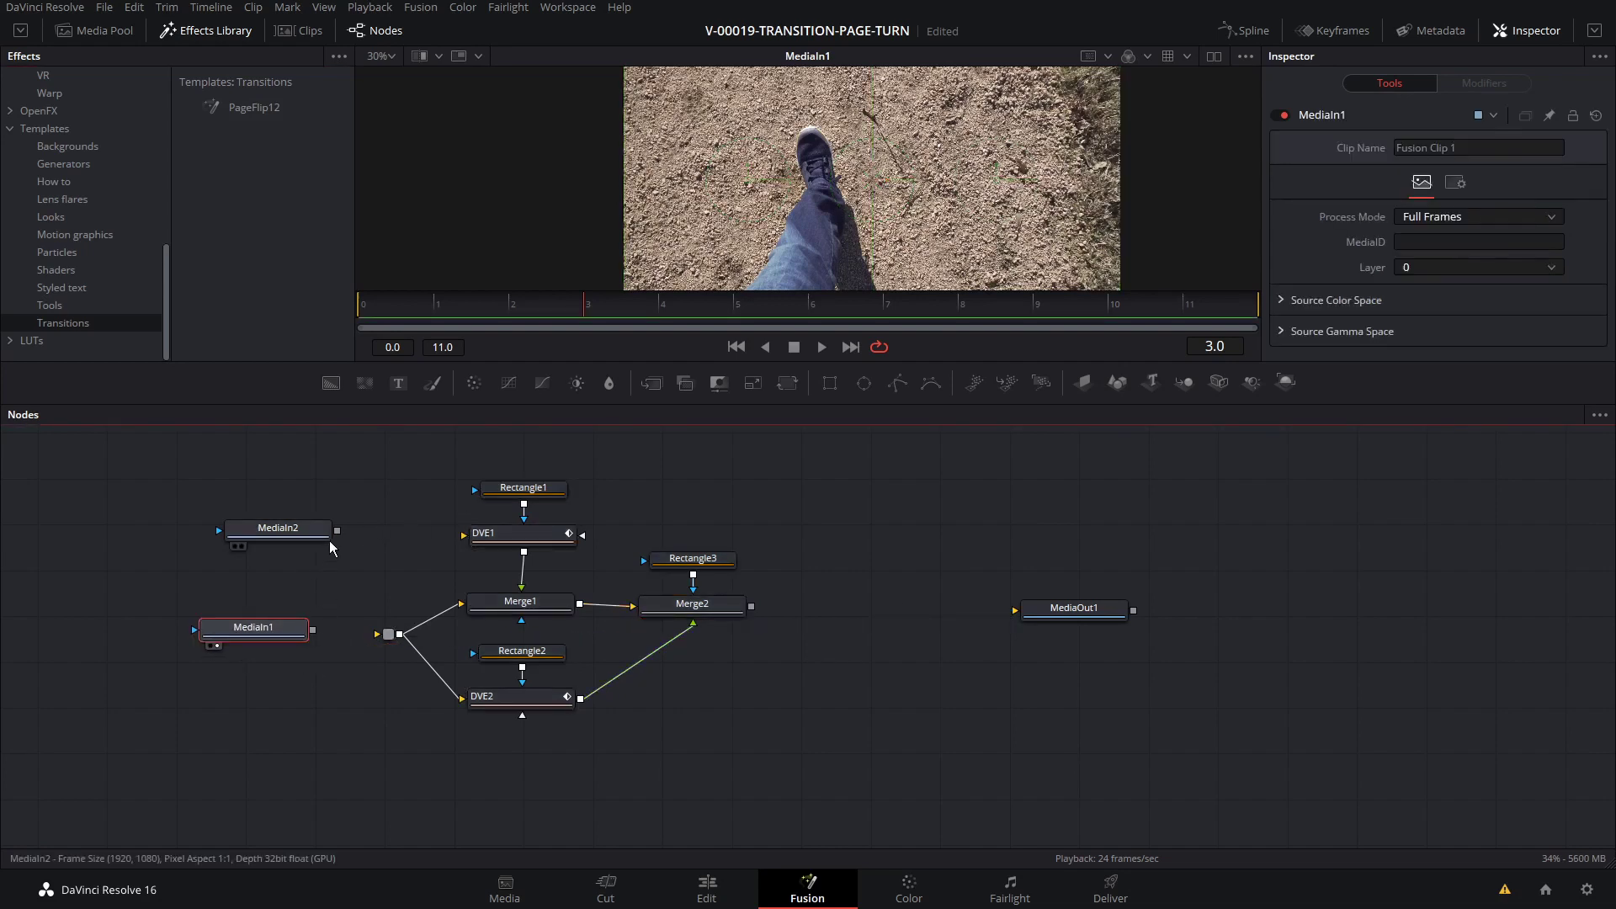
{"action": "left_click_drag", "start_coordinate": [337, 530], "coordinate": [493, 540]}
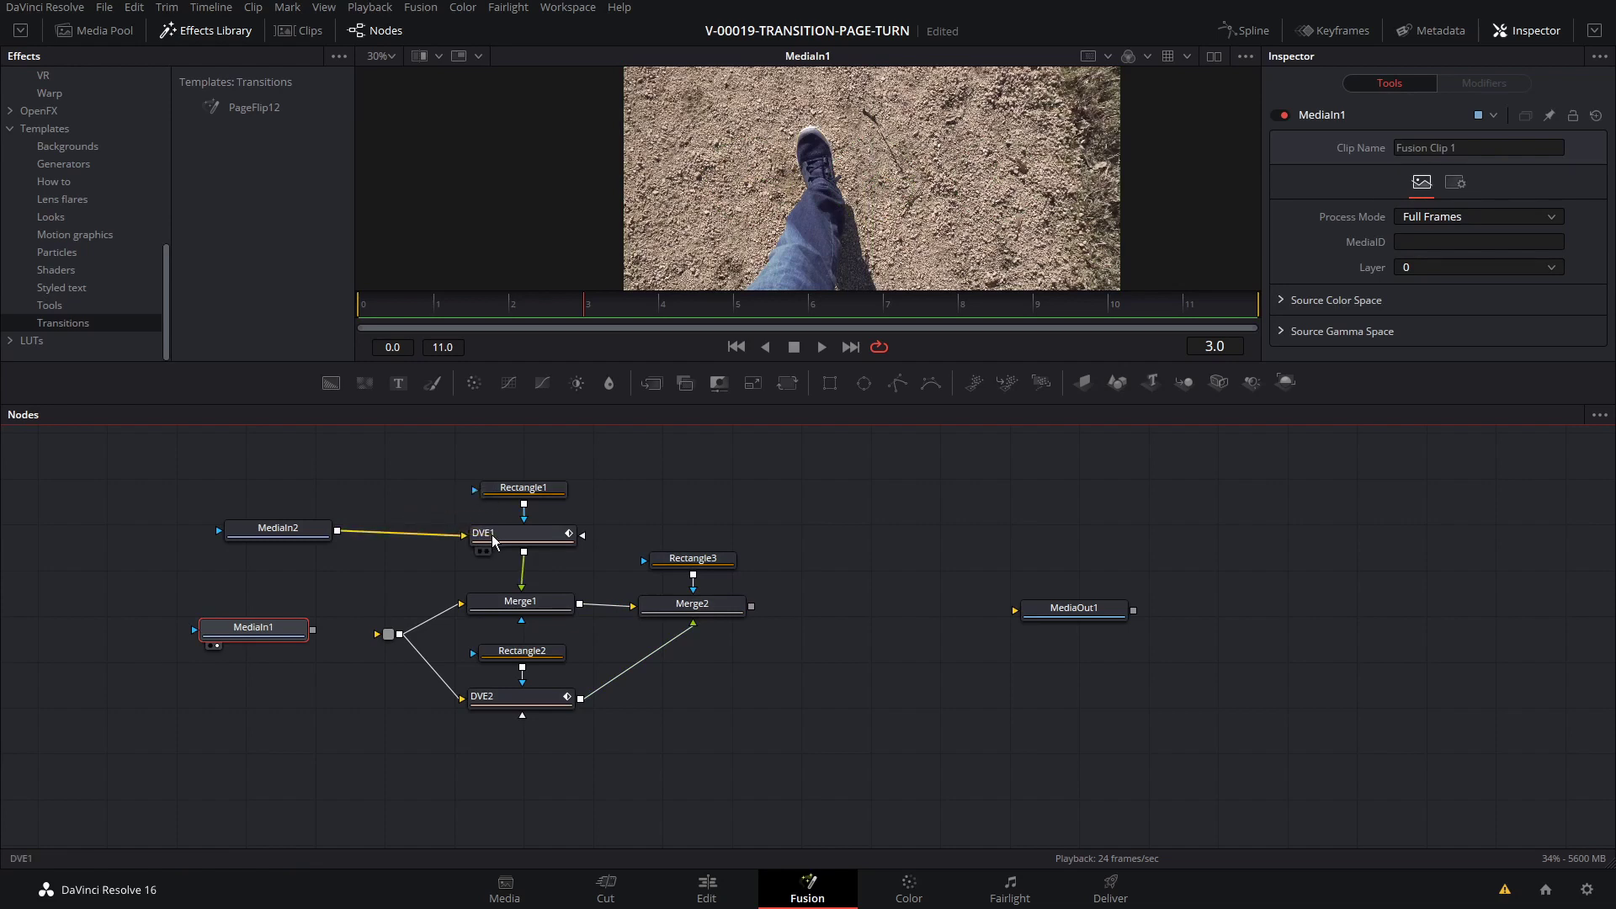
{"action": "left_click_drag", "start_coordinate": [313, 629], "coordinate": [391, 642]}
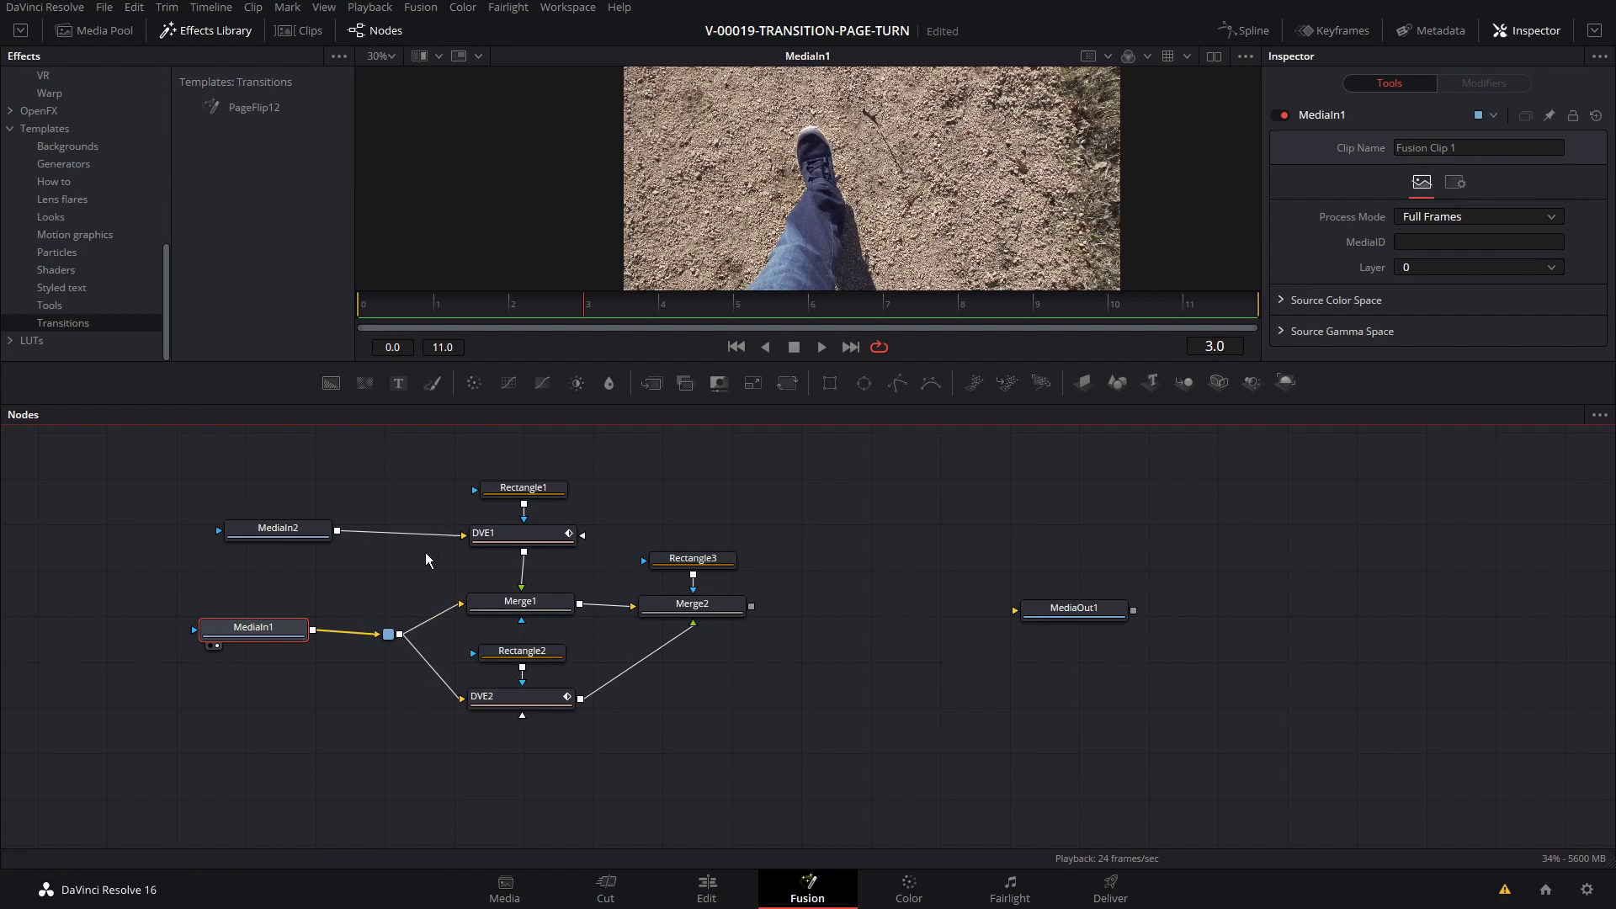
Connect Merge2 to MediaOut1, show MediaOut1 in an enlarged viewer and play the page turn.
{"action": "left_click_drag", "start_coordinate": [578, 362], "coordinate": [589, 467]}
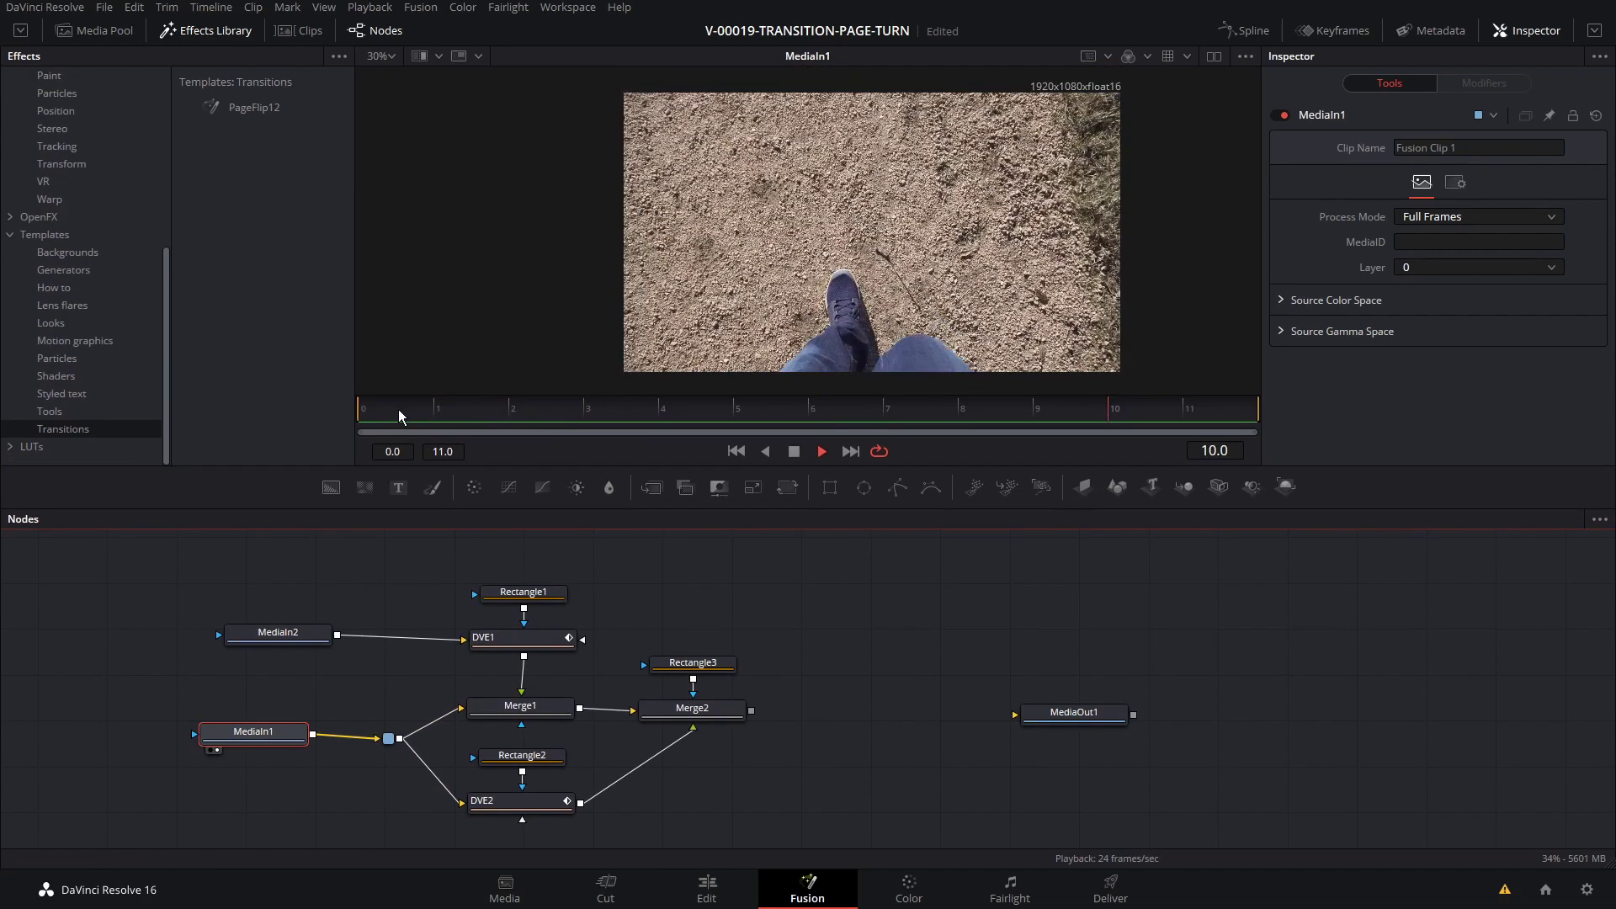
{"action": "left_click_drag", "start_coordinate": [755, 710], "coordinate": [959, 703]}
{"action": "key", "text": "1"}
{"action": "key", "text": "space"}
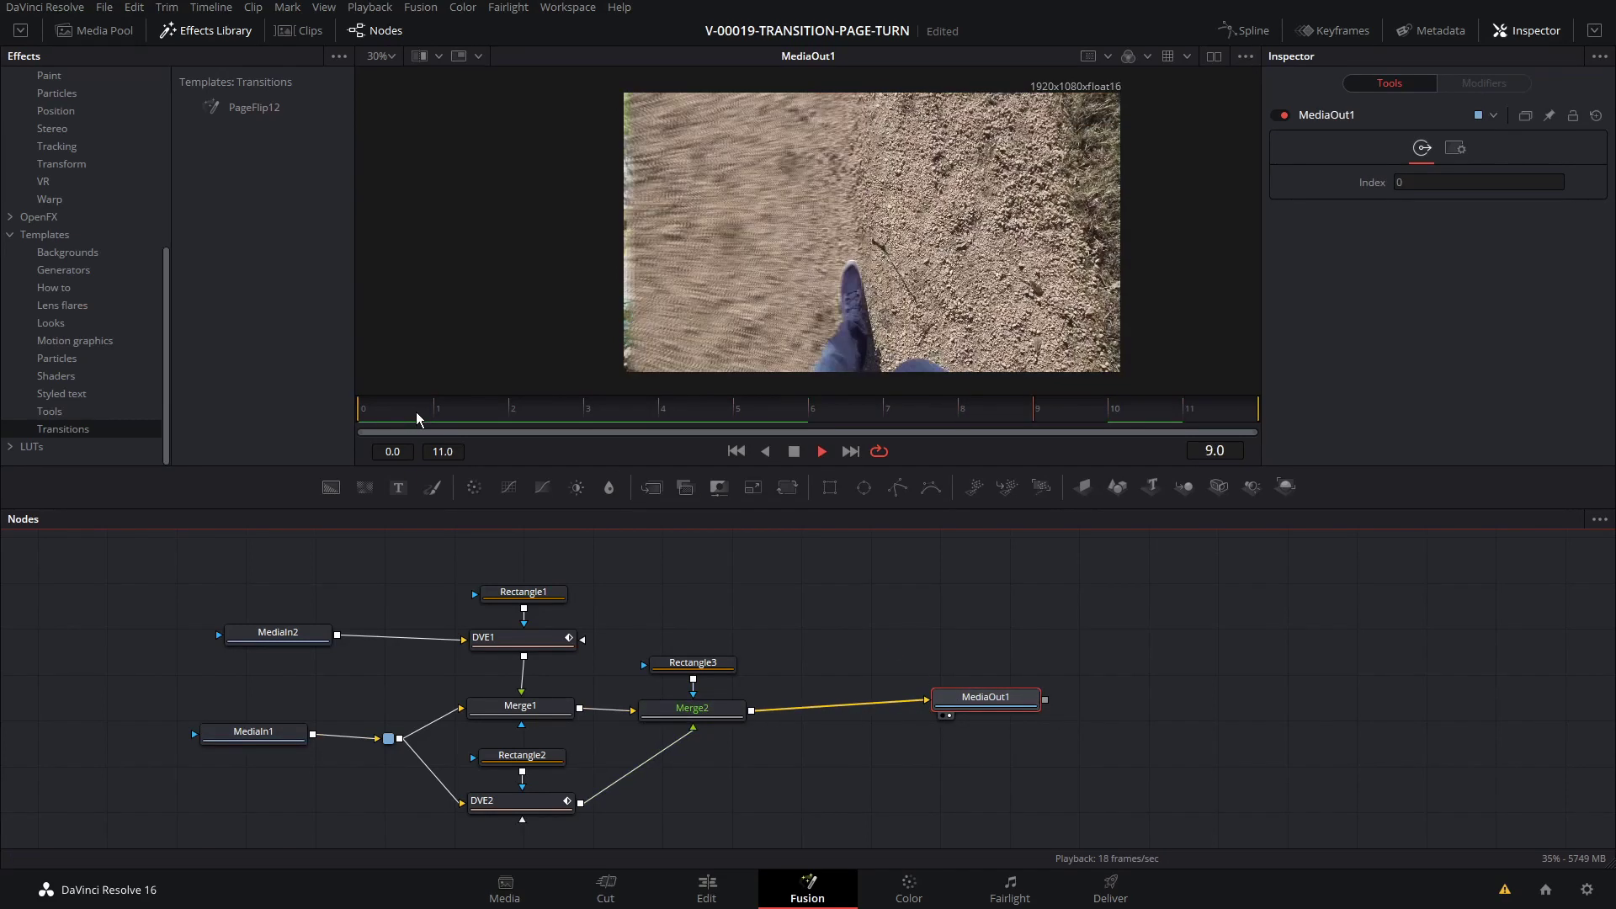
{"action": "key", "text": "space"}
Tidy the node graph by aligning MediaIn2 above MediaIn1.
{"action": "left_click_drag", "start_coordinate": [766, 758], "coordinate": [810, 744]}
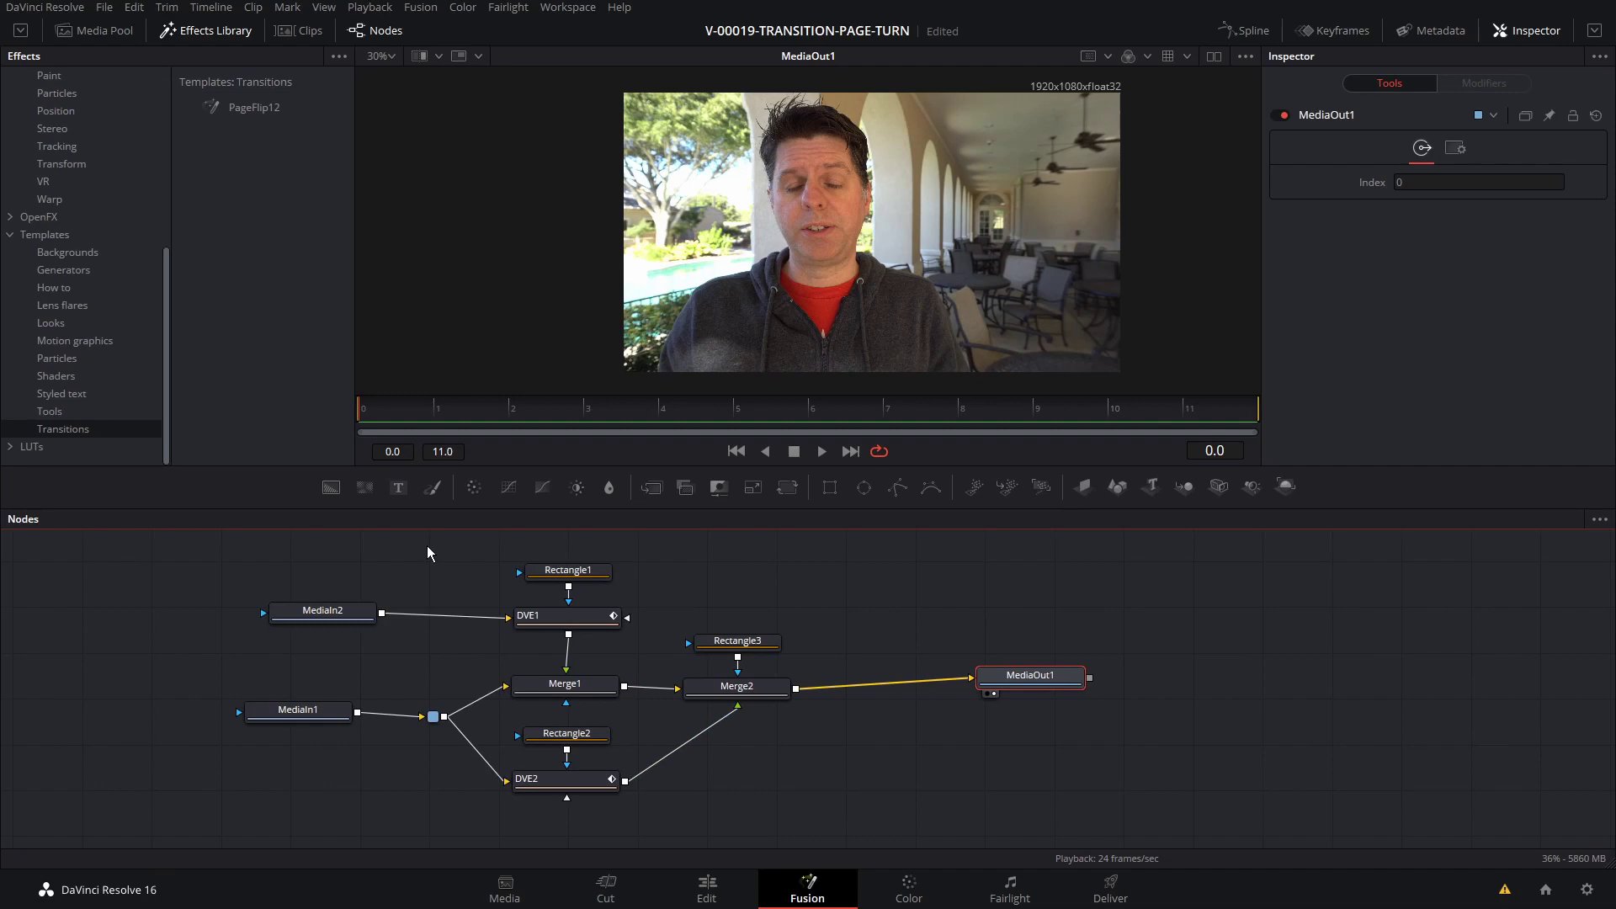
{"action": "left_click_drag", "start_coordinate": [430, 544], "coordinate": [857, 767]}
{"action": "left_click_drag", "start_coordinate": [337, 599], "coordinate": [309, 600]}
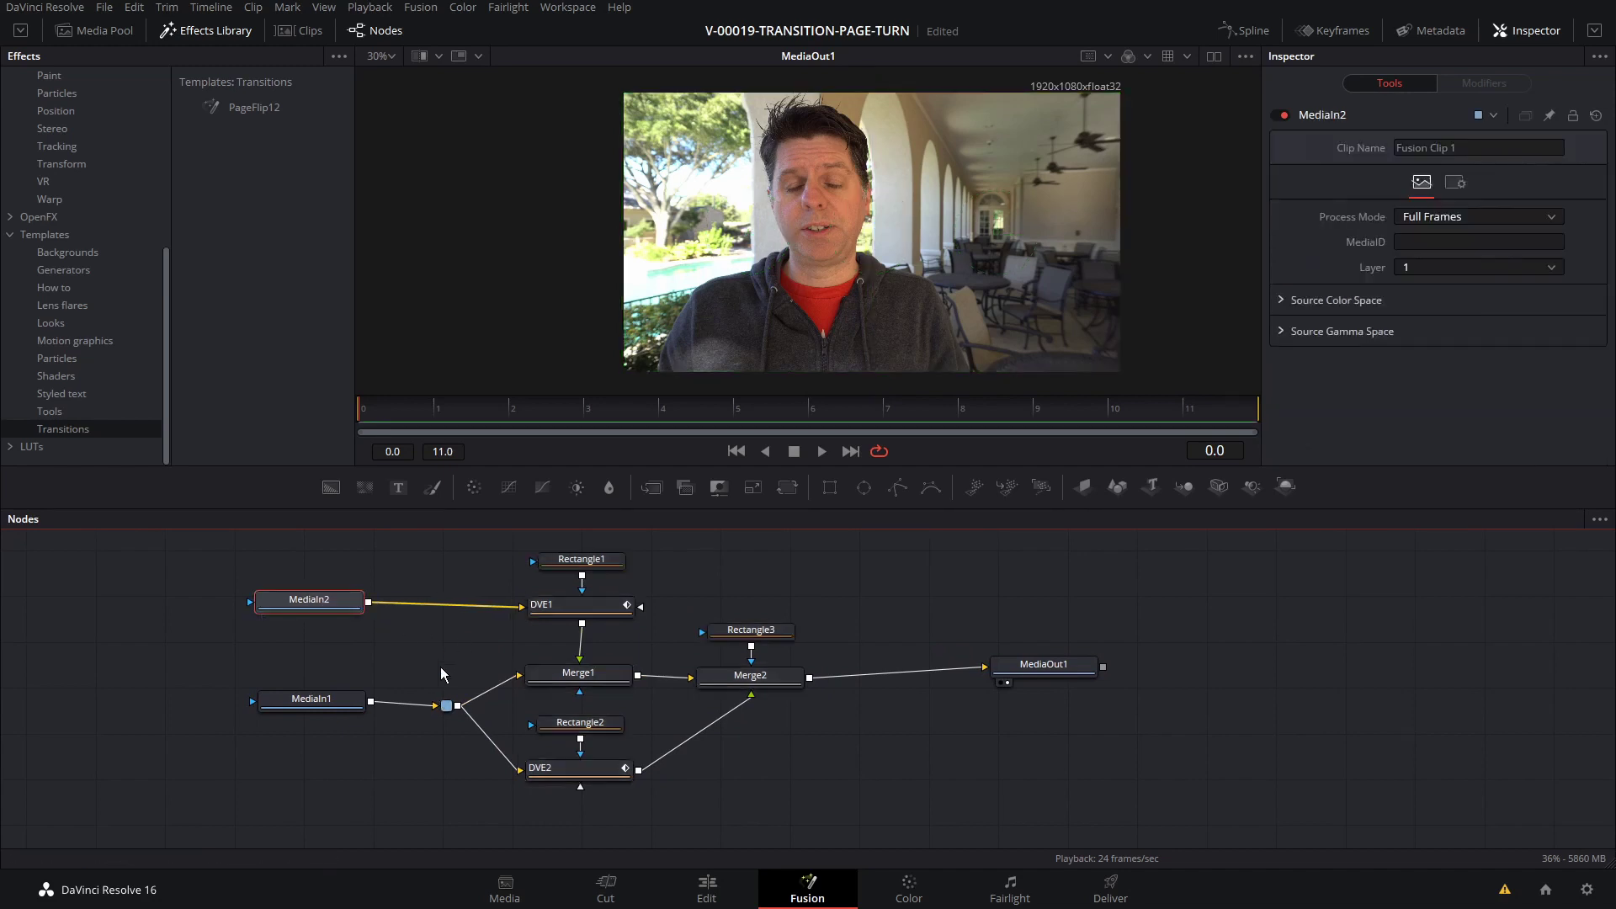
Create a macro from the page-flip nodes between the MediaIn nodes and MediaOut1, and name it MacroPageFlip12.
{"action": "left_click_drag", "start_coordinate": [435, 544], "coordinate": [825, 844]}
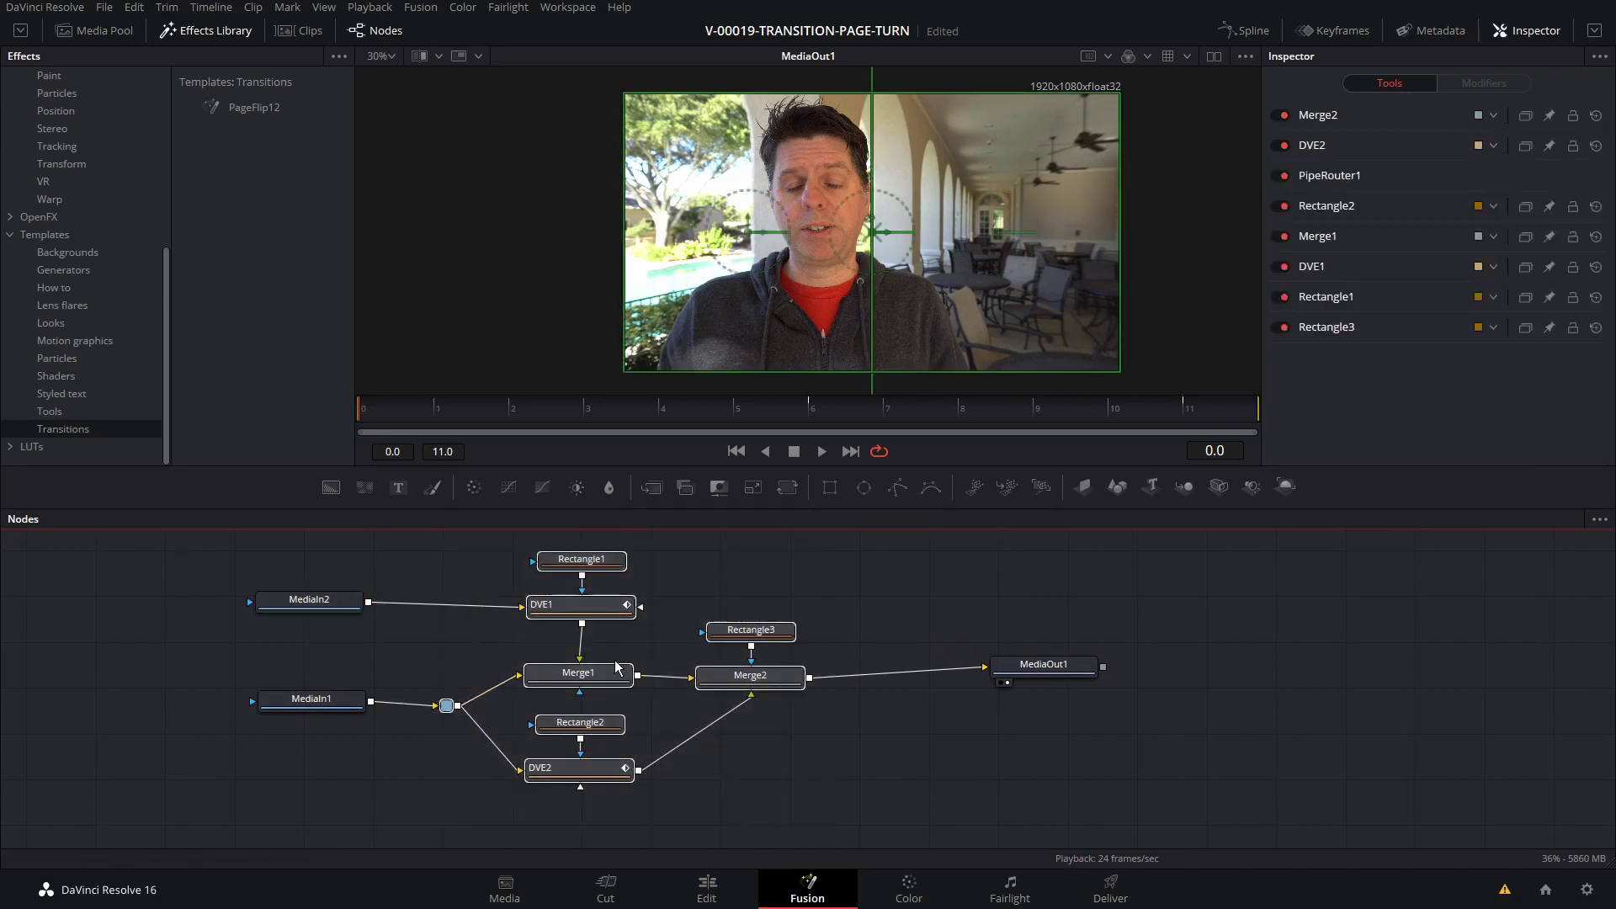
{"action": "right_click", "coordinate": [593, 616]}
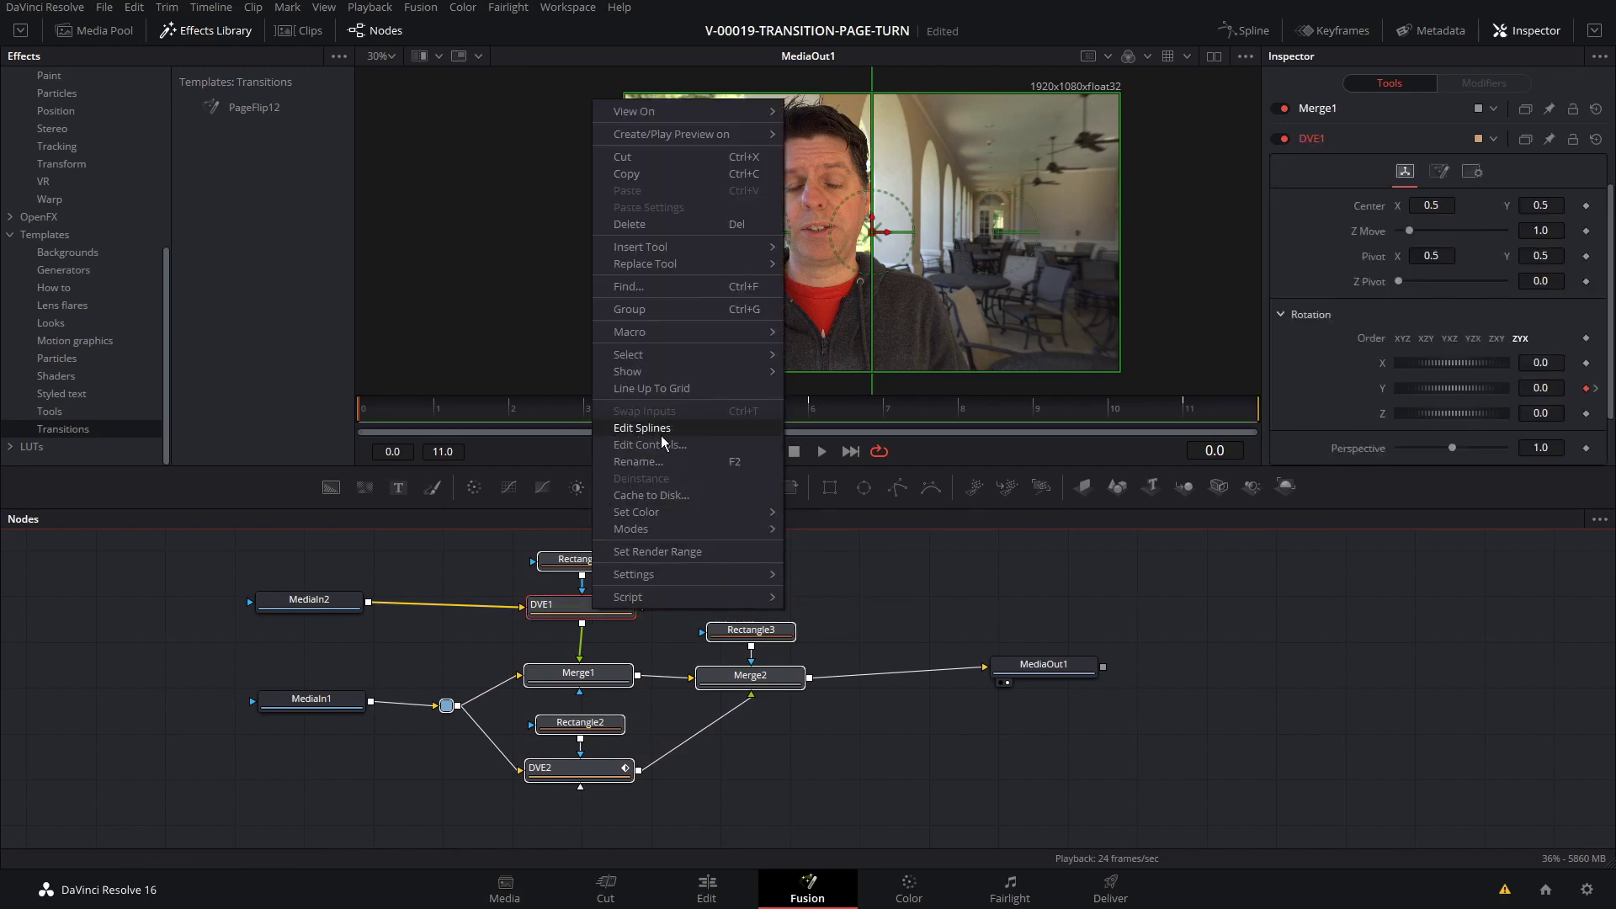
{"action": "mouse_move", "coordinate": [685, 330]}
{"action": "left_click", "coordinate": [815, 335]}
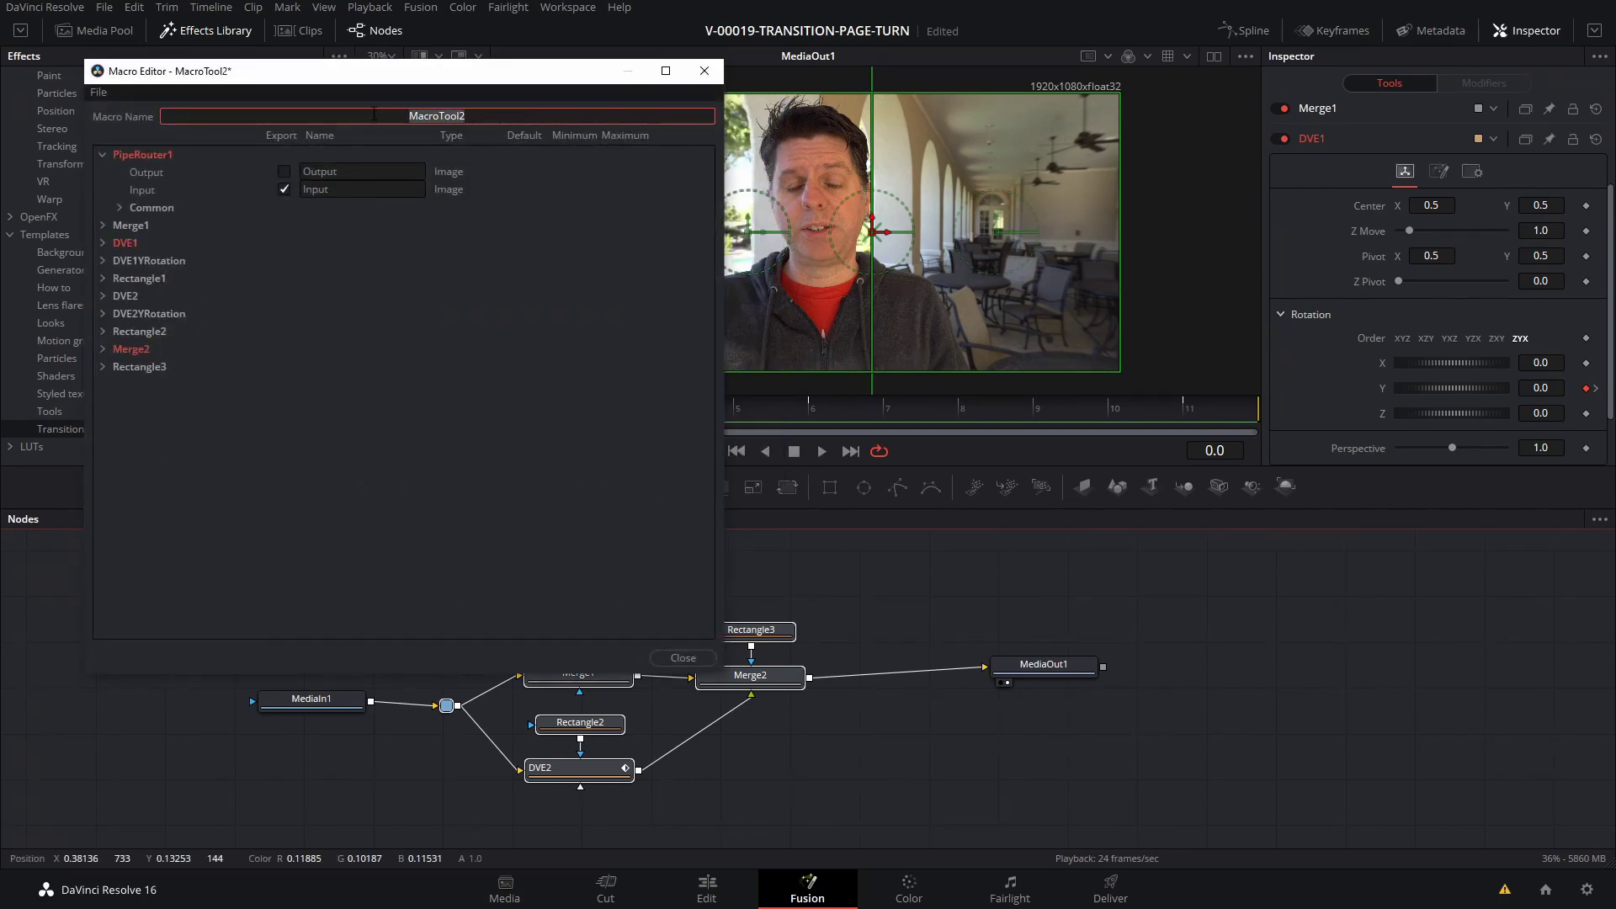
{"action": "type", "text": "MacroPageFlip12"}
{"action": "key", "text": "Return"}
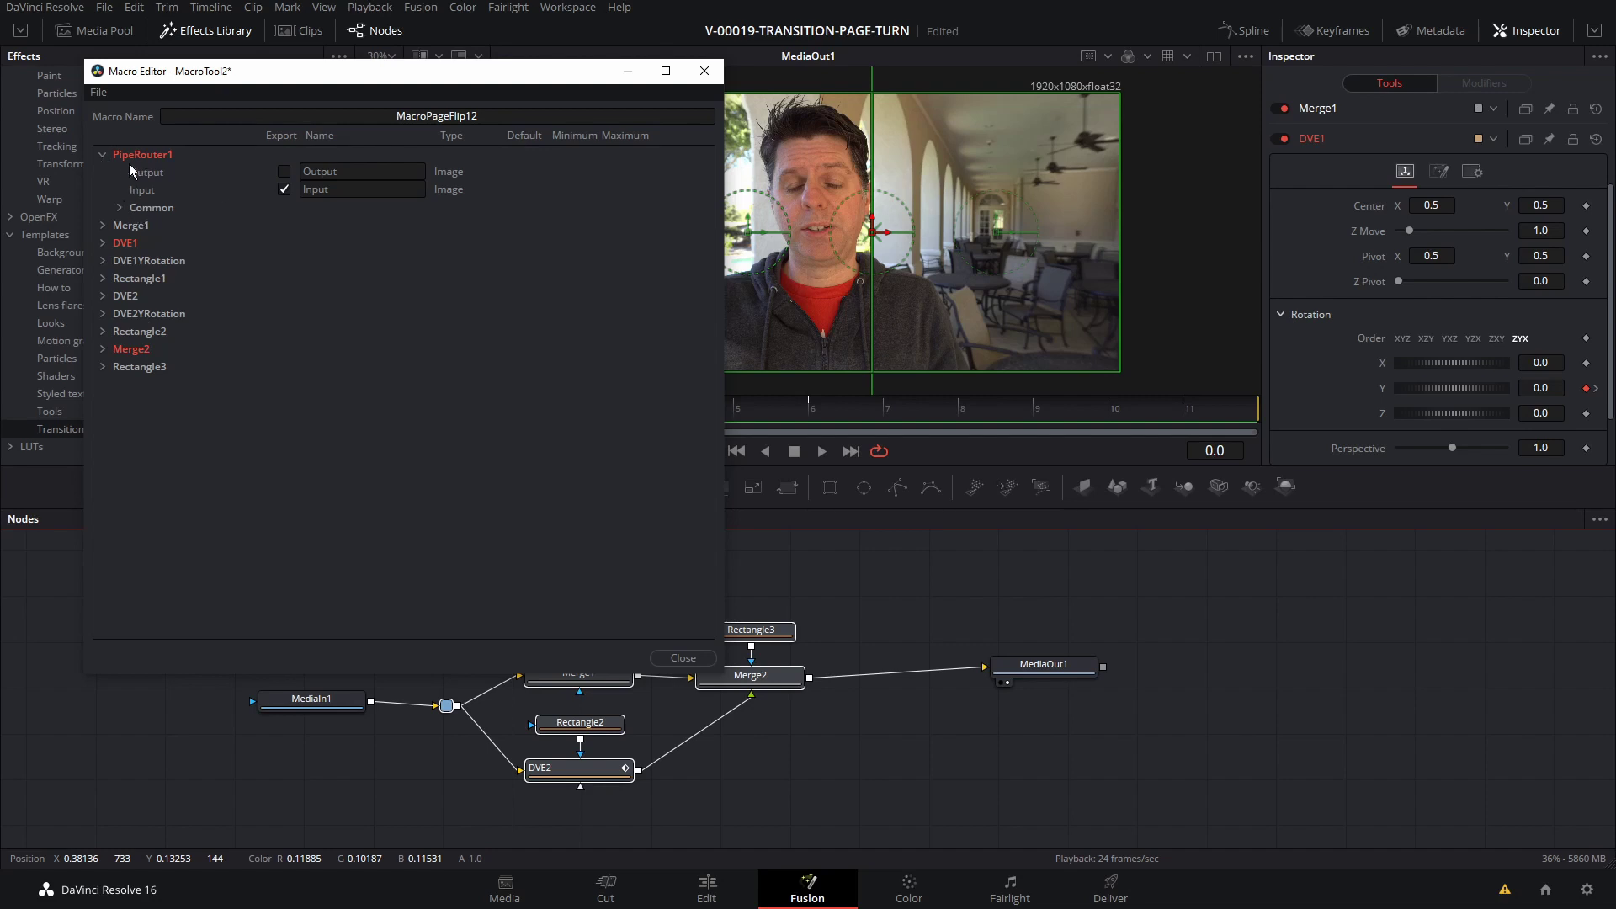
Rename PipeRouter1's exported input to Background in the macro editor.
{"action": "left_click", "coordinate": [104, 155]}
{"action": "left_click", "coordinate": [103, 155]}
{"action": "left_click", "coordinate": [334, 191]}
{"action": "double_click", "coordinate": [352, 192]}
{"action": "type", "text": "Background"}
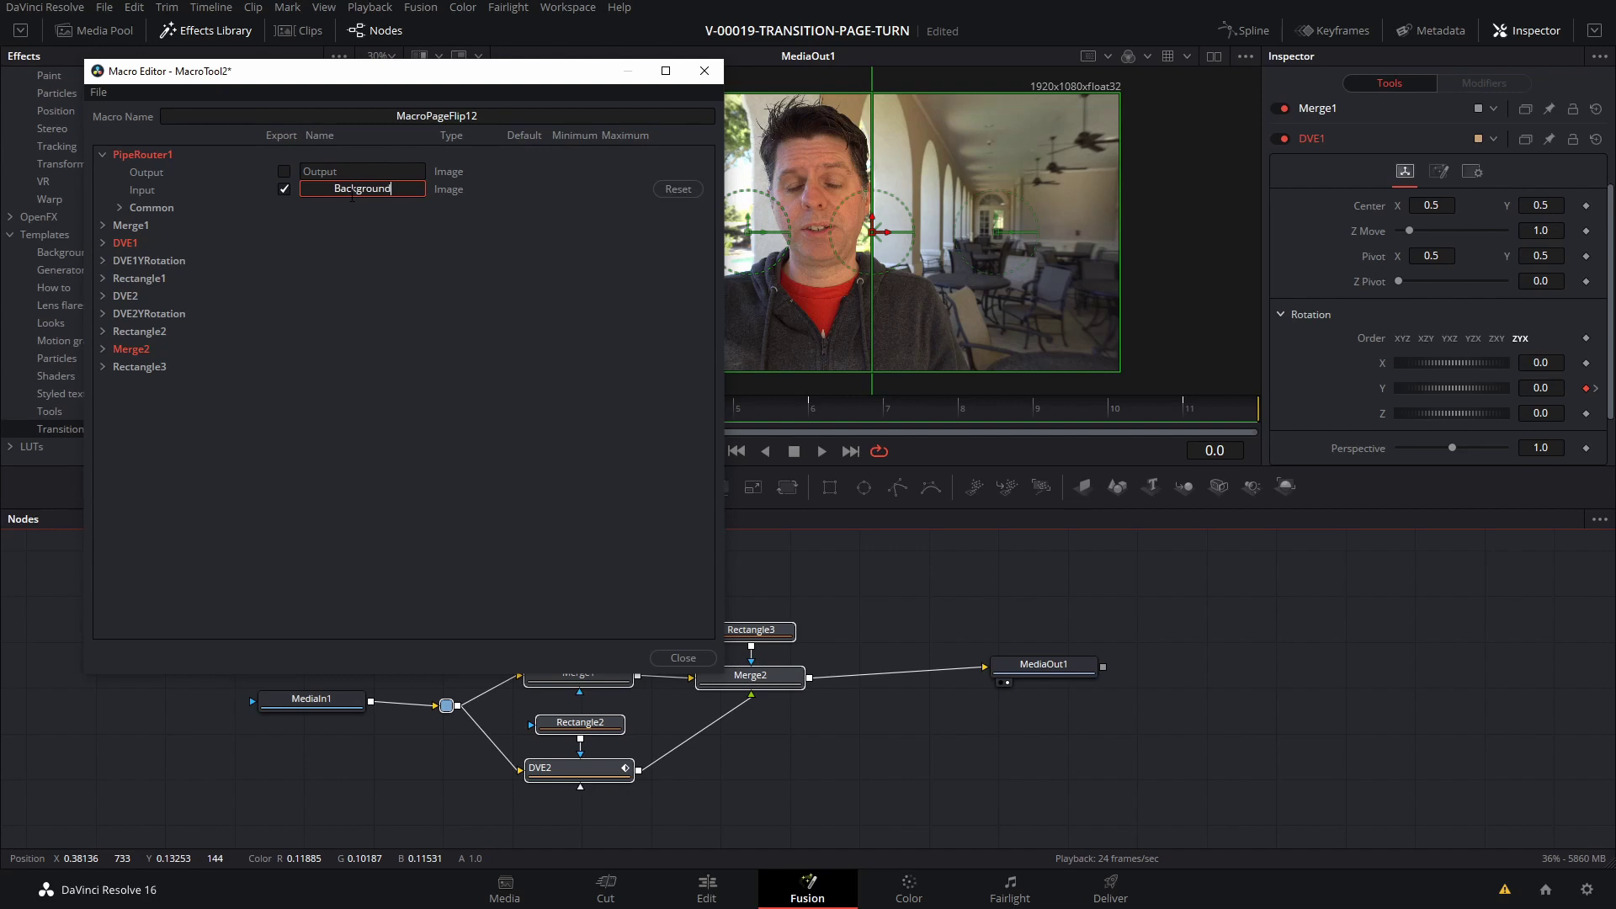
{"action": "key", "text": "Return"}
Review Merge2's exported output and rename DVE1's exported input to Foreground.
{"action": "left_click", "coordinate": [103, 350]}
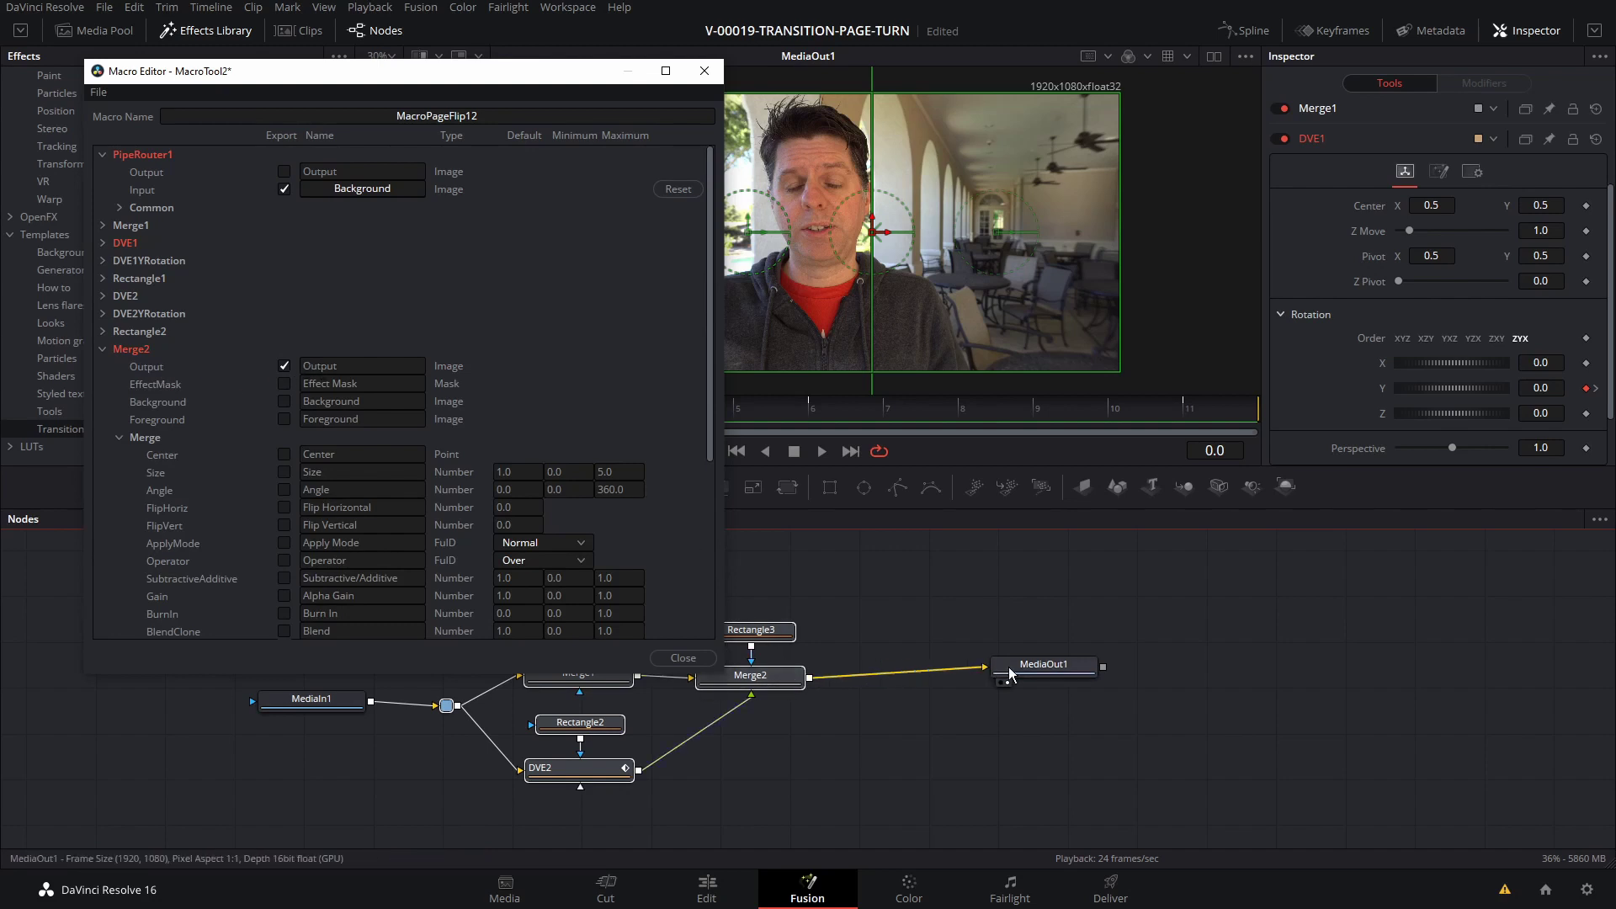
{"action": "left_click", "coordinate": [102, 350]}
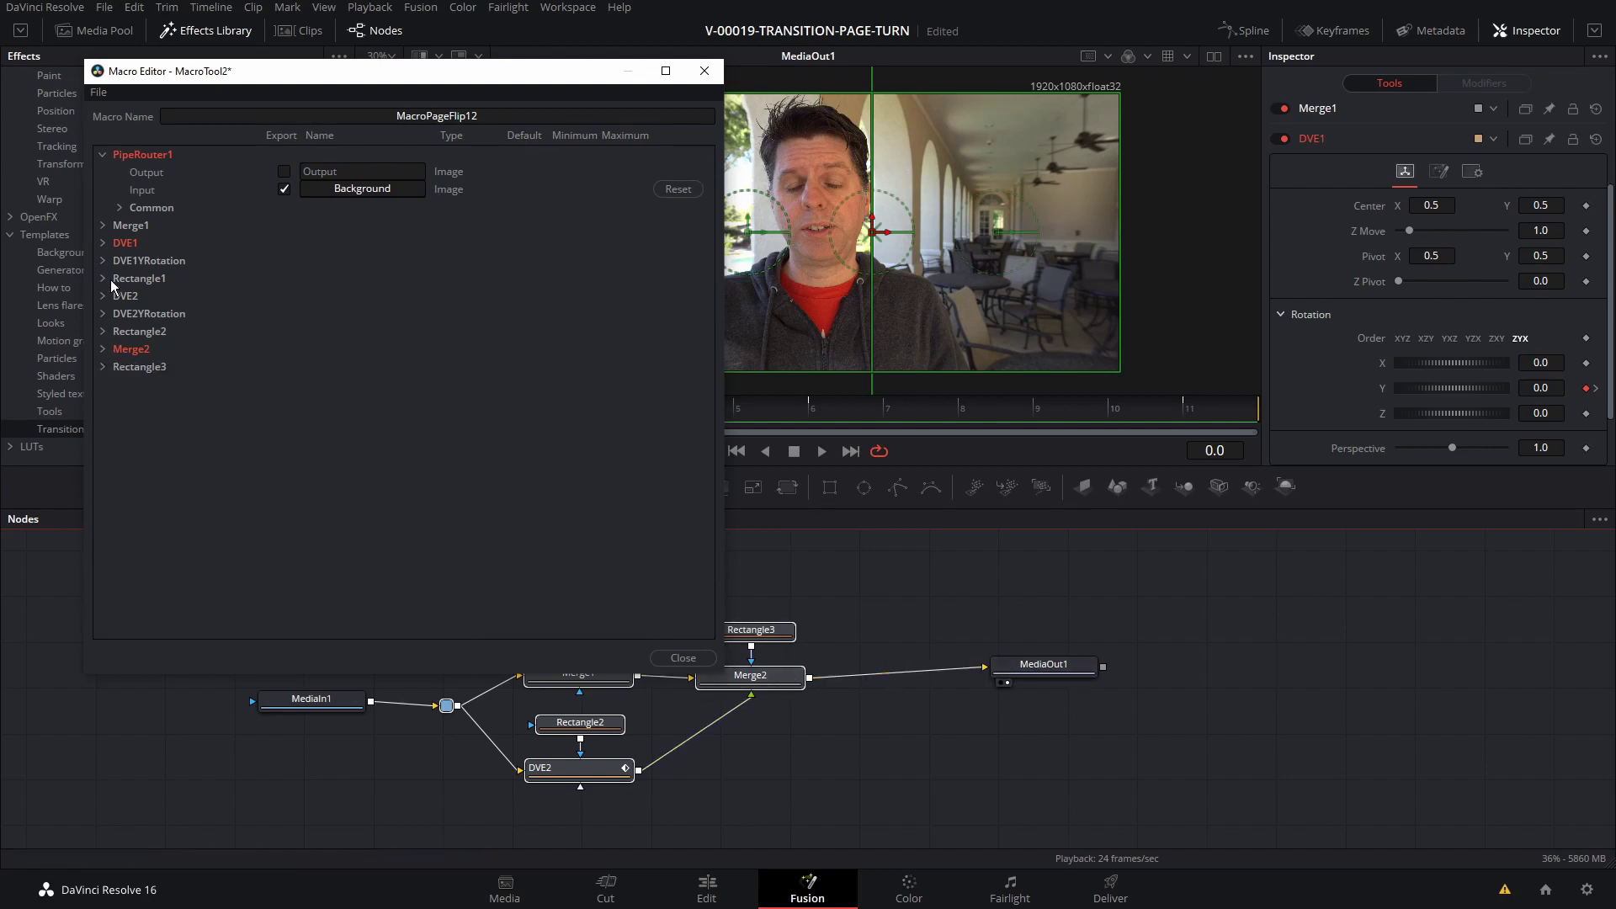
{"action": "left_click", "coordinate": [102, 244]}
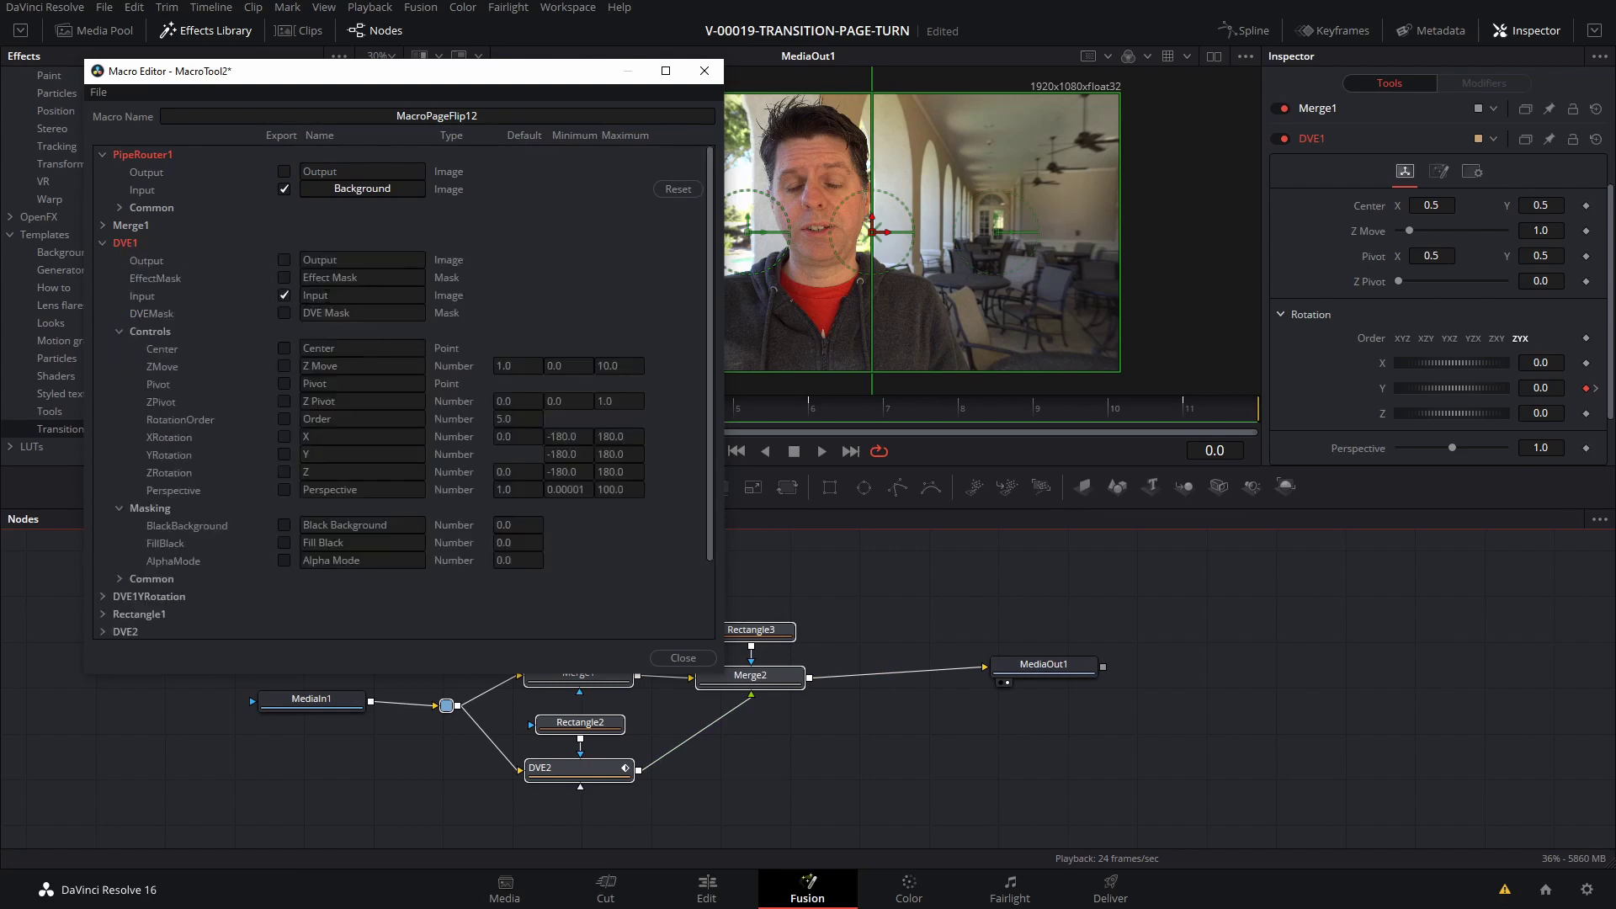
{"action": "double_click", "coordinate": [341, 296]}
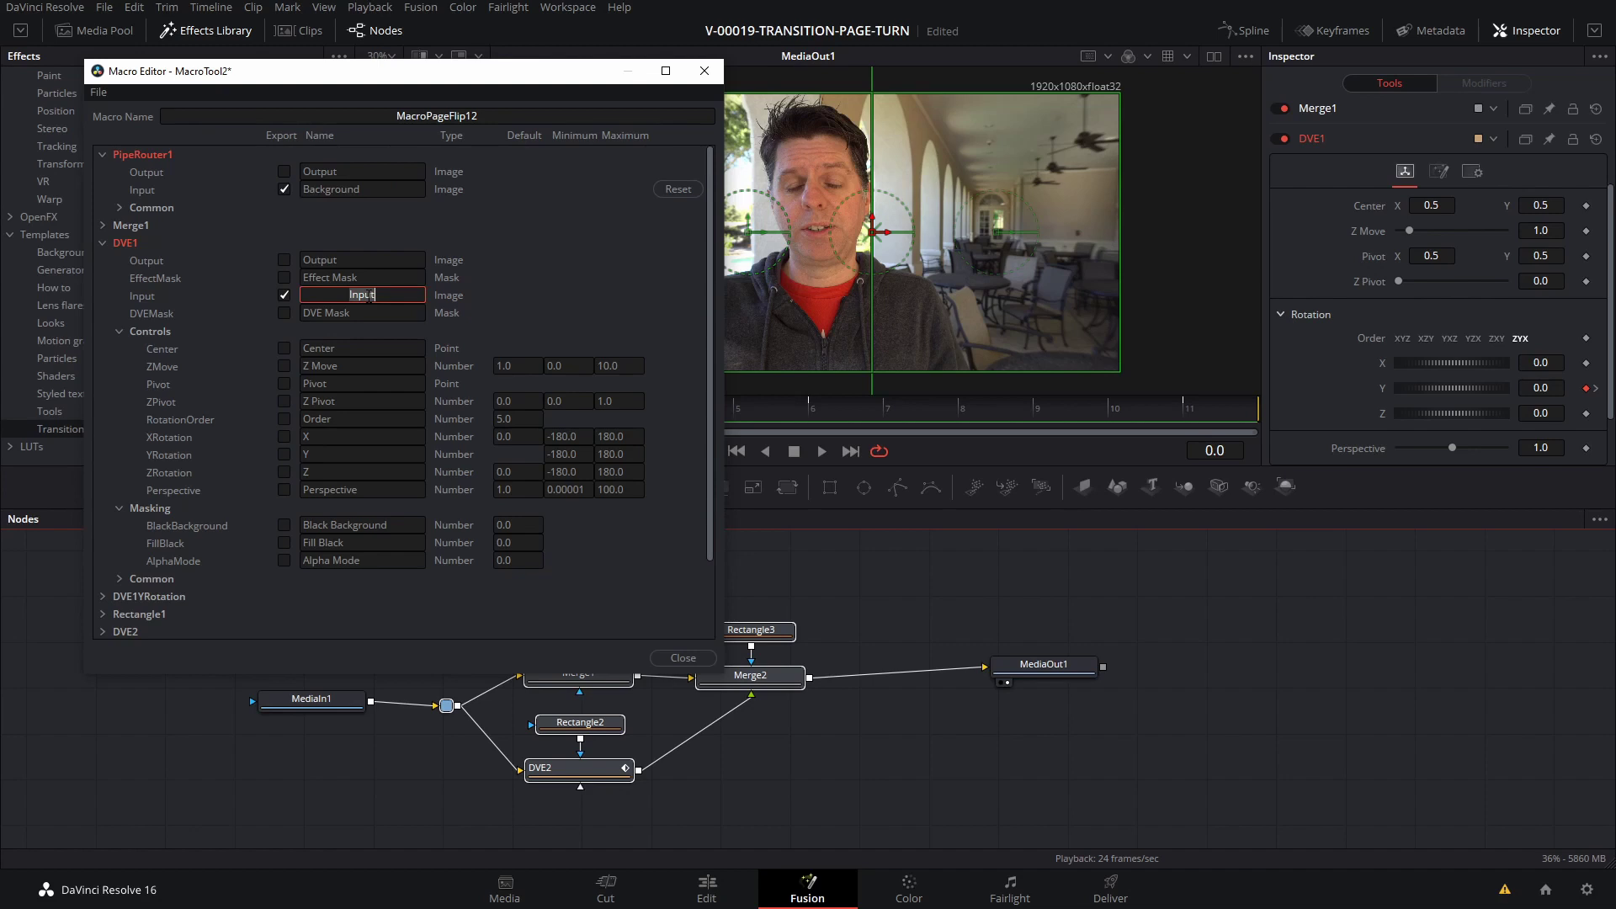
{"action": "type", "text": "Foreground"}
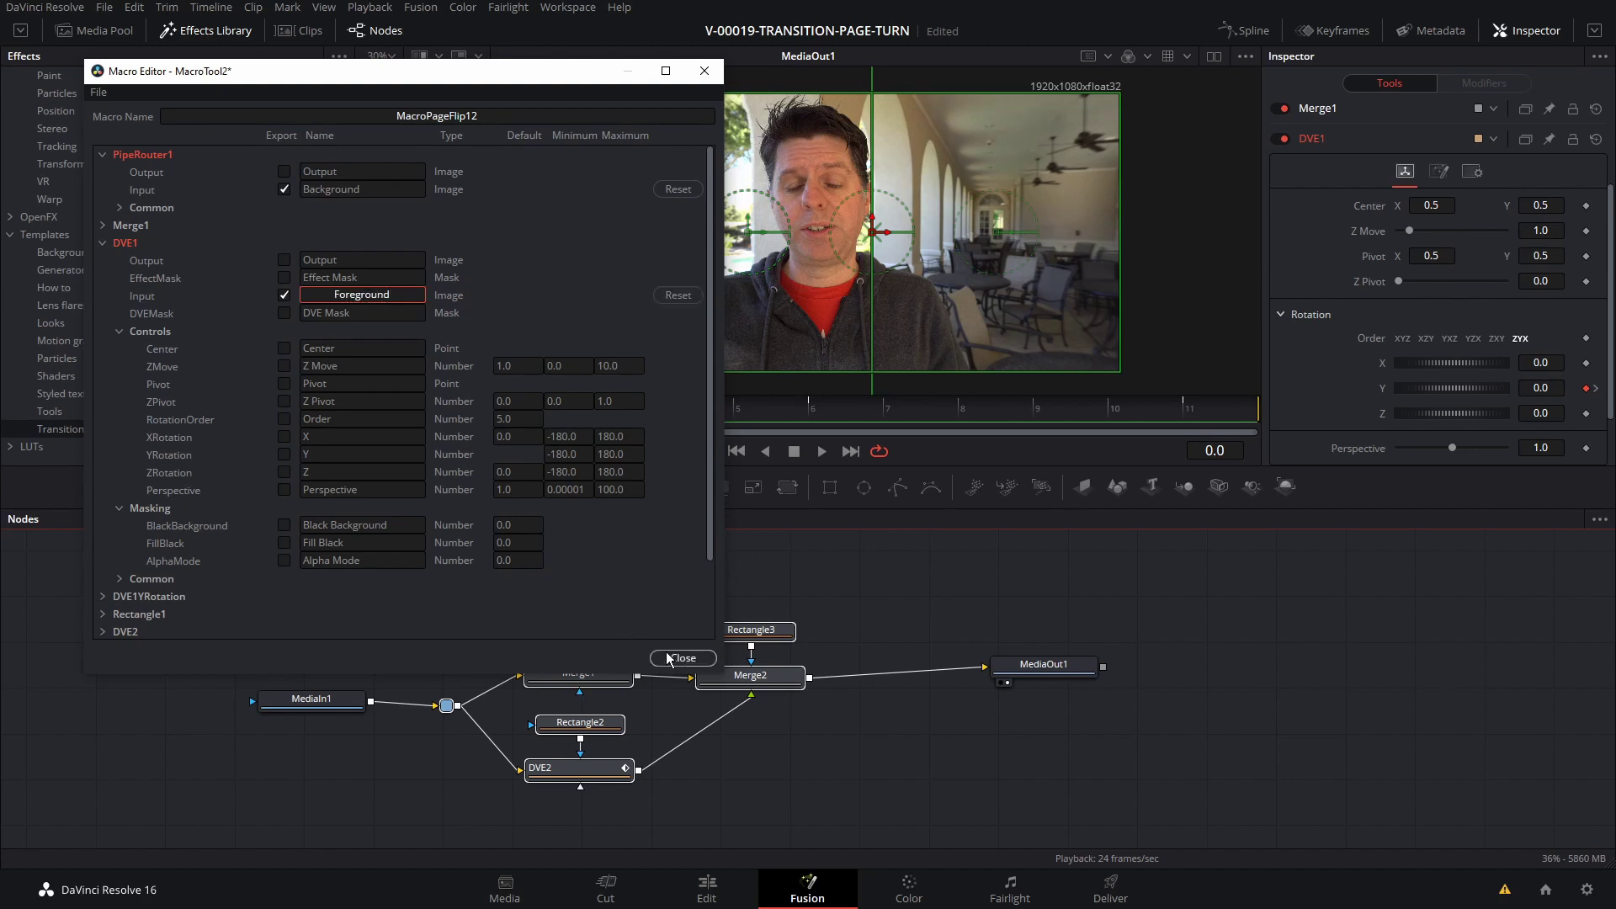
Save the macro in the Macros folder, replacing the existing MacroPageFlip12.setting file, and deselect the nodes.
{"action": "left_click", "coordinate": [678, 658]}
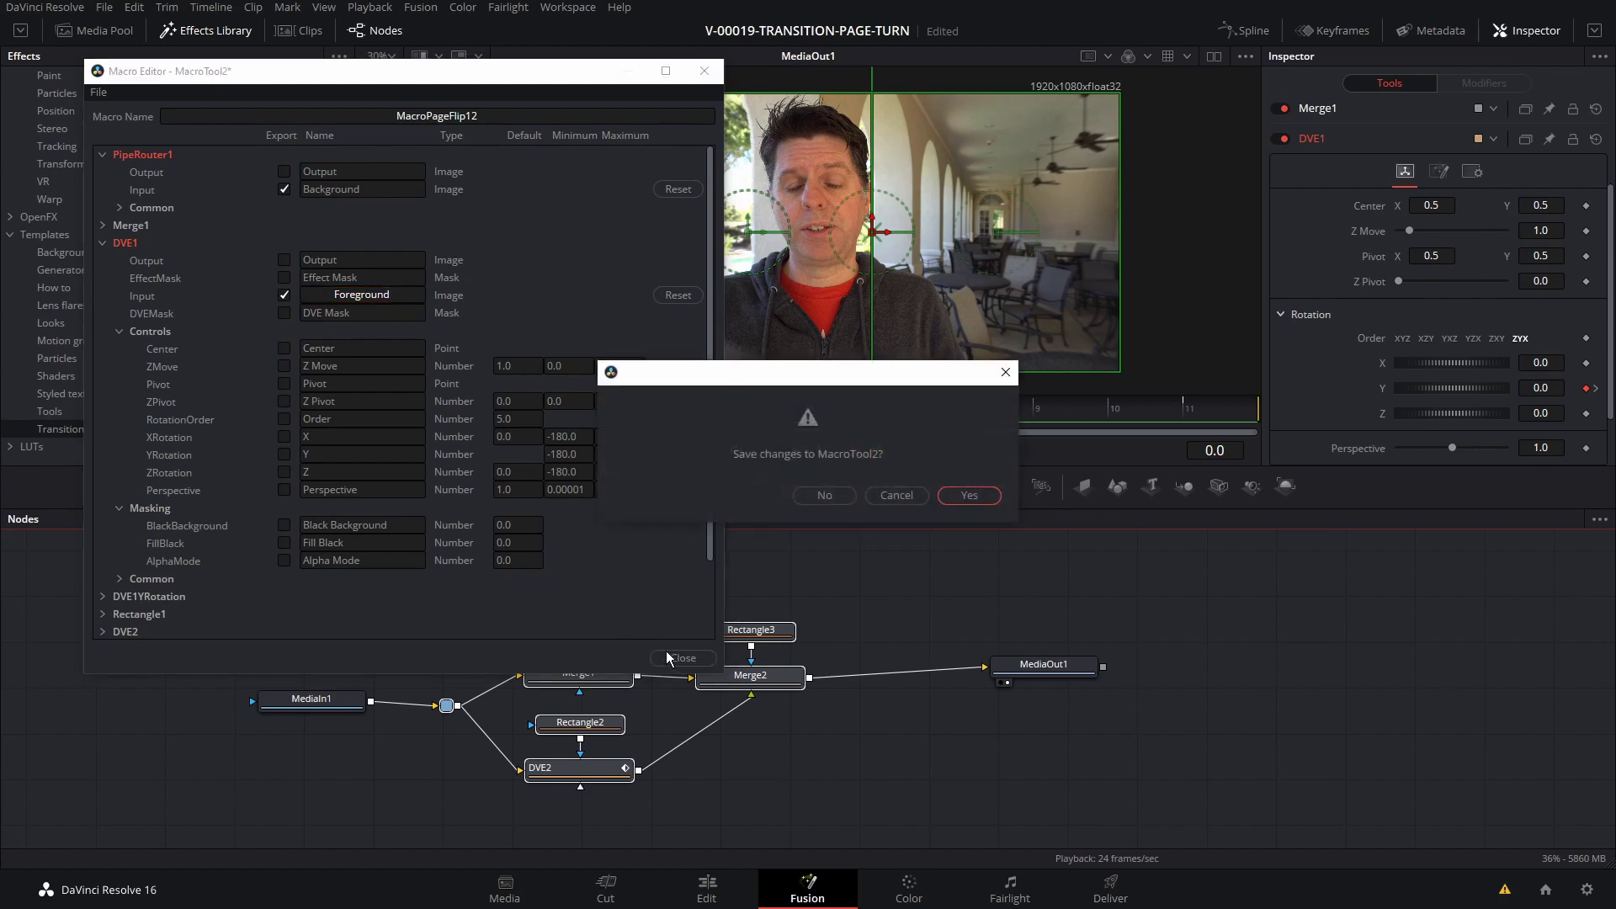
{"action": "left_click", "coordinate": [956, 495]}
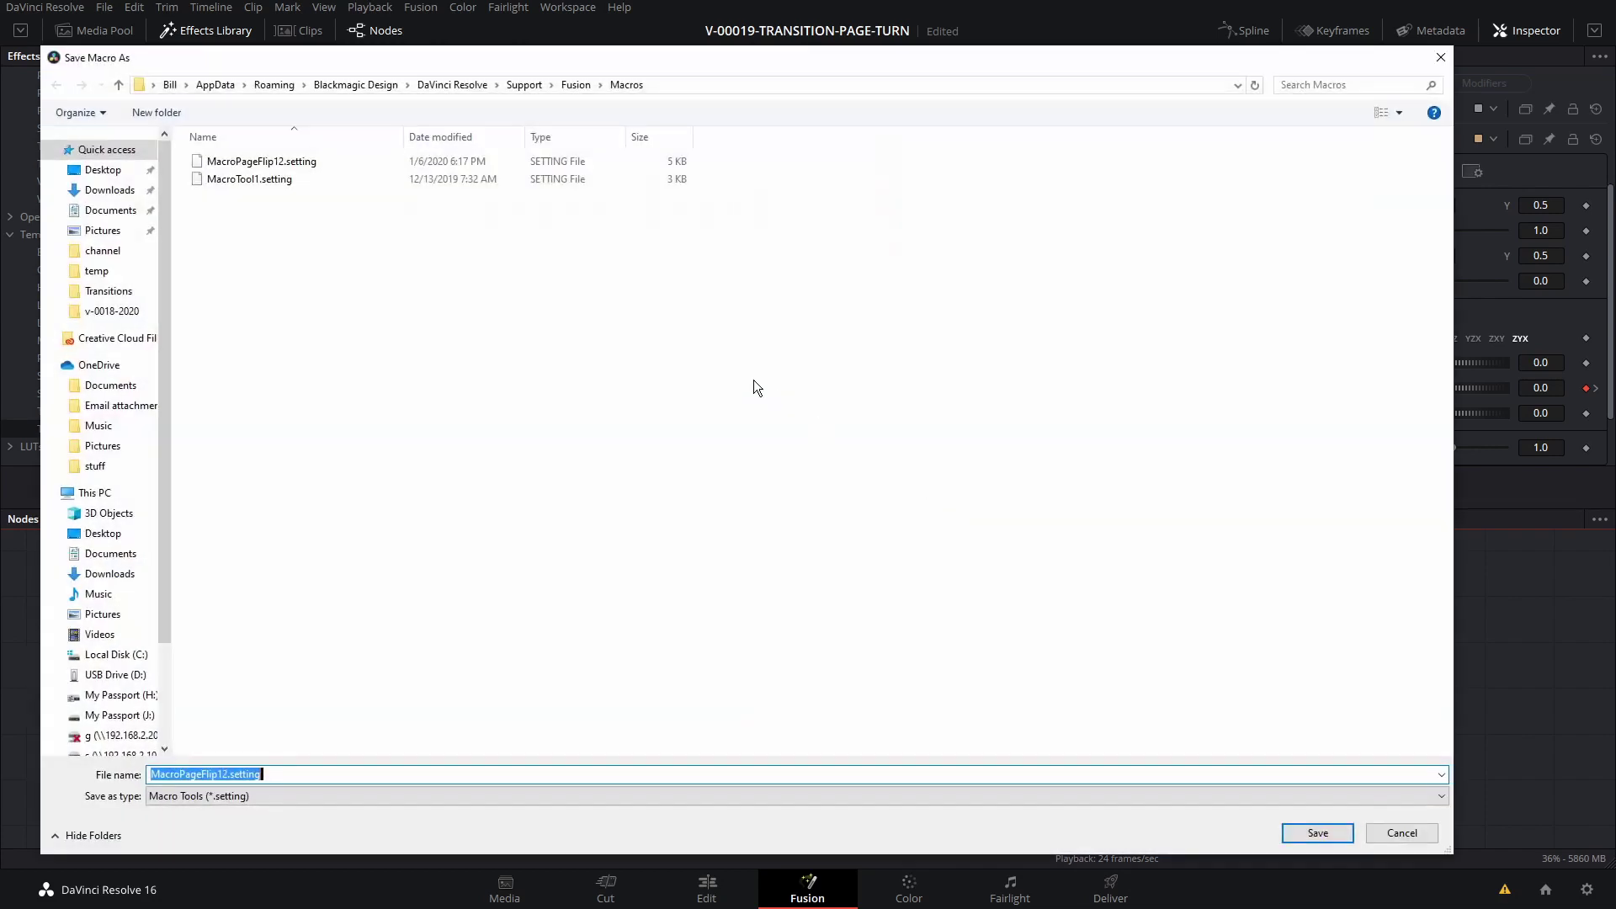
{"action": "left_click", "coordinate": [261, 162]}
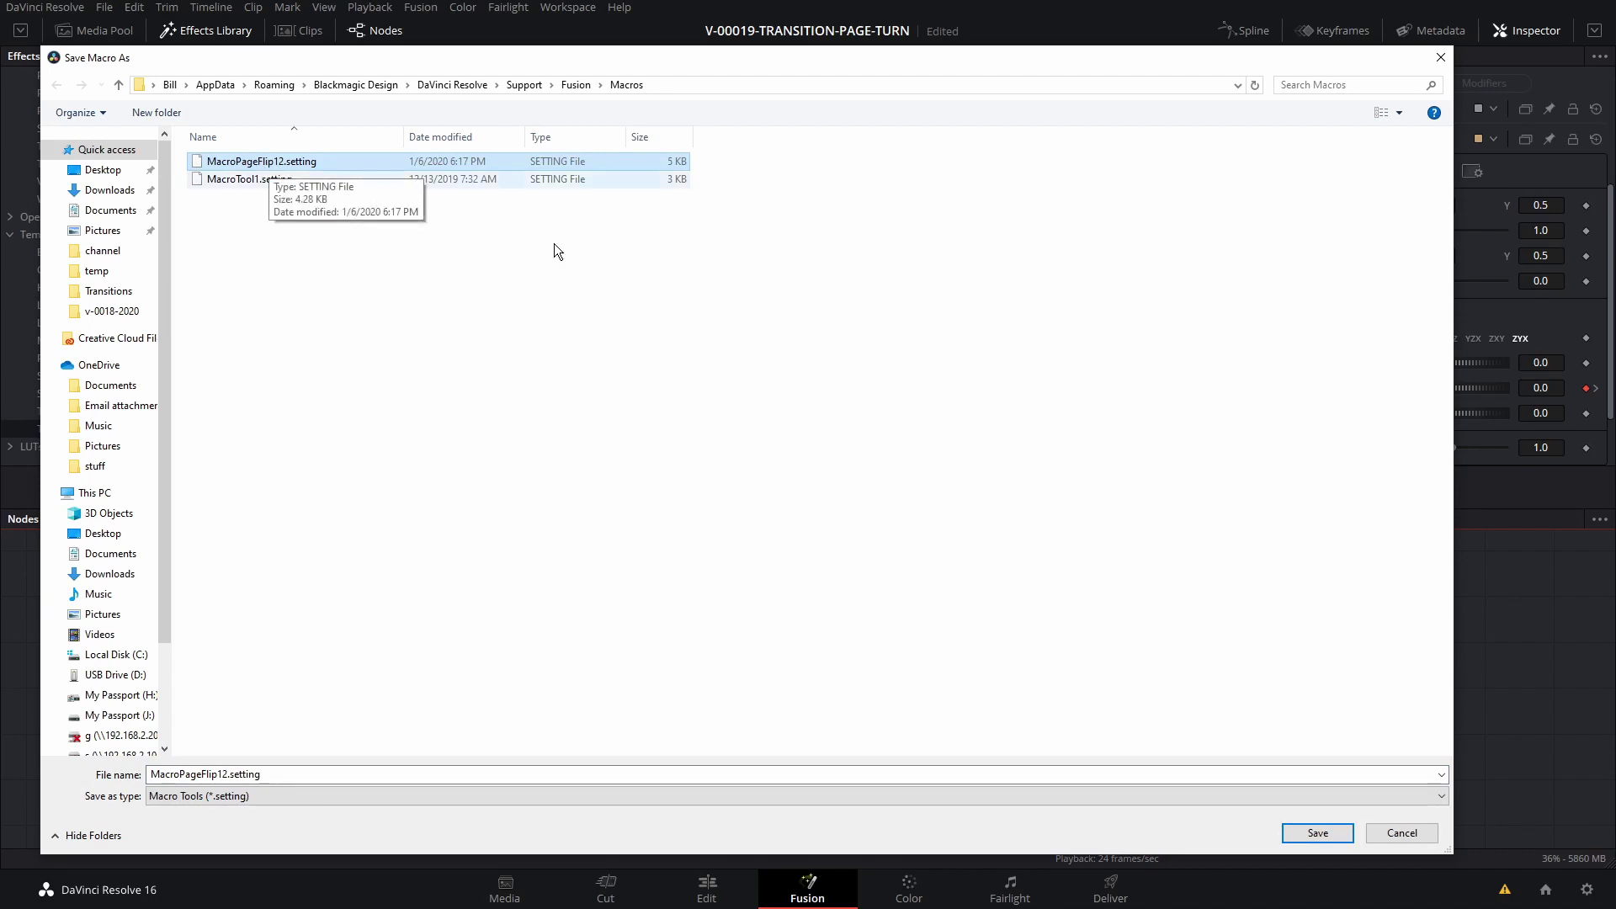
{"action": "left_click", "coordinate": [1317, 832]}
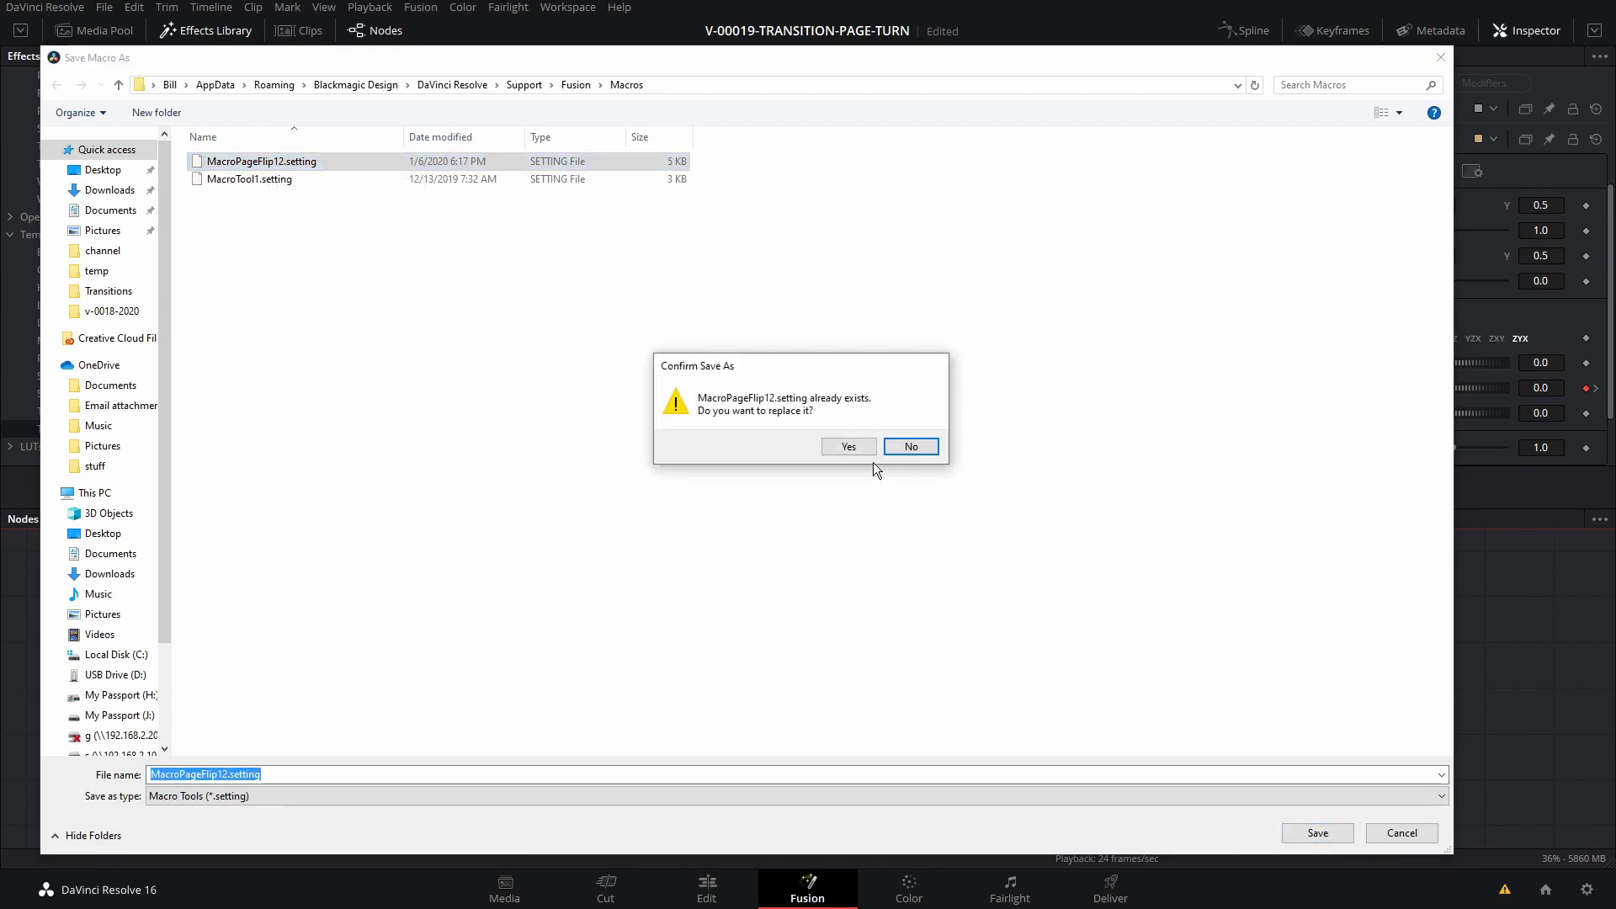
{"action": "left_click", "coordinate": [848, 447]}
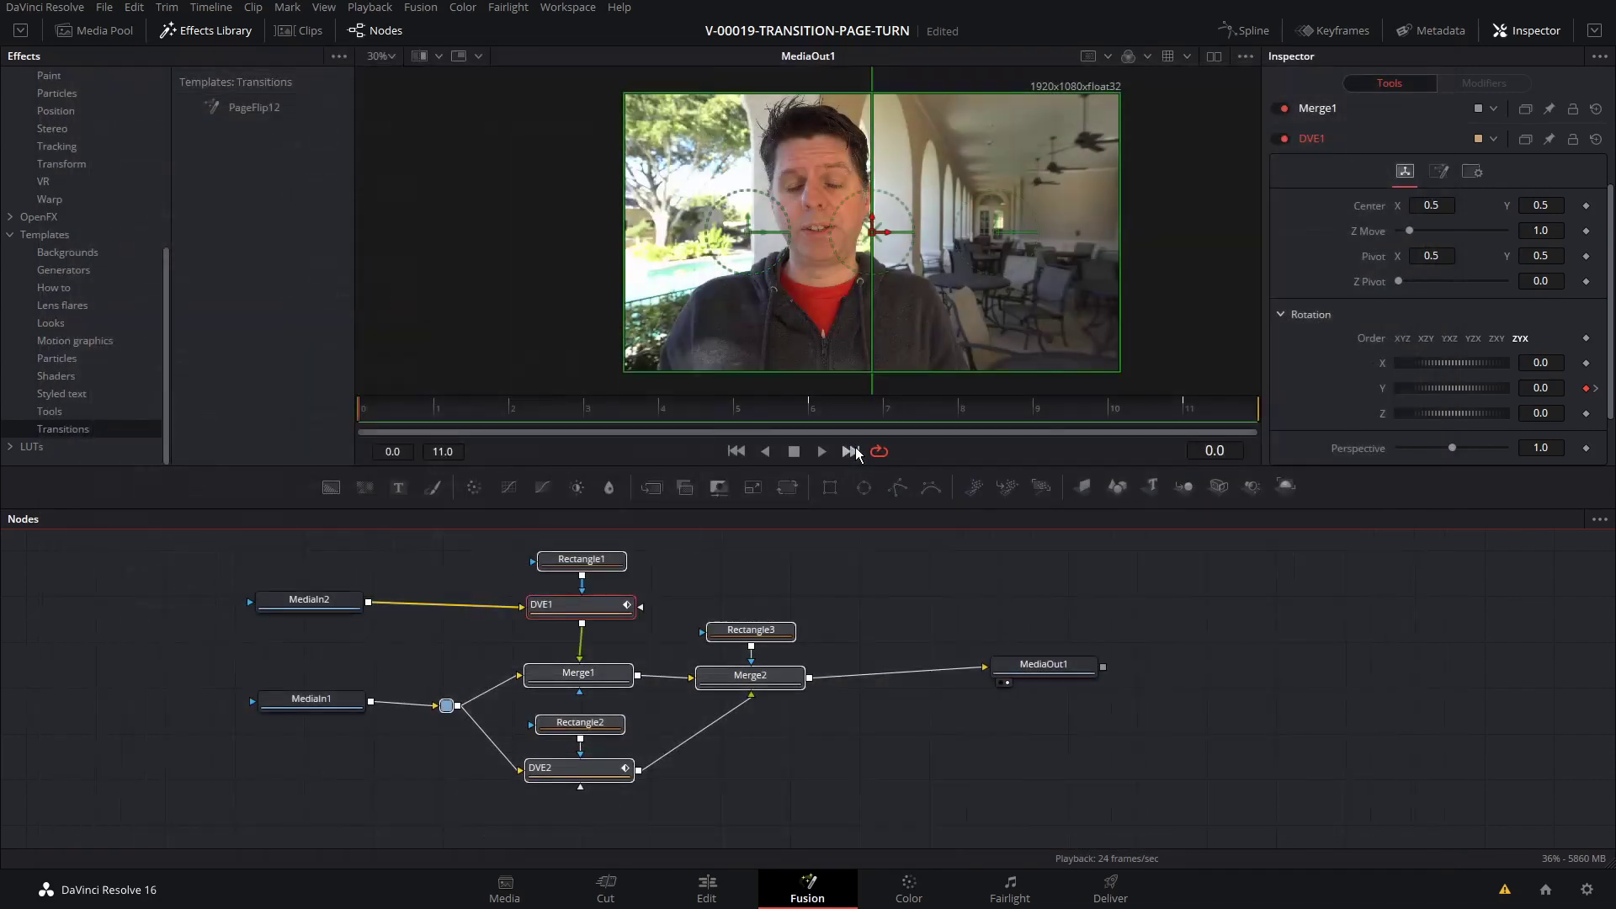
{"action": "left_click", "coordinate": [916, 729]}
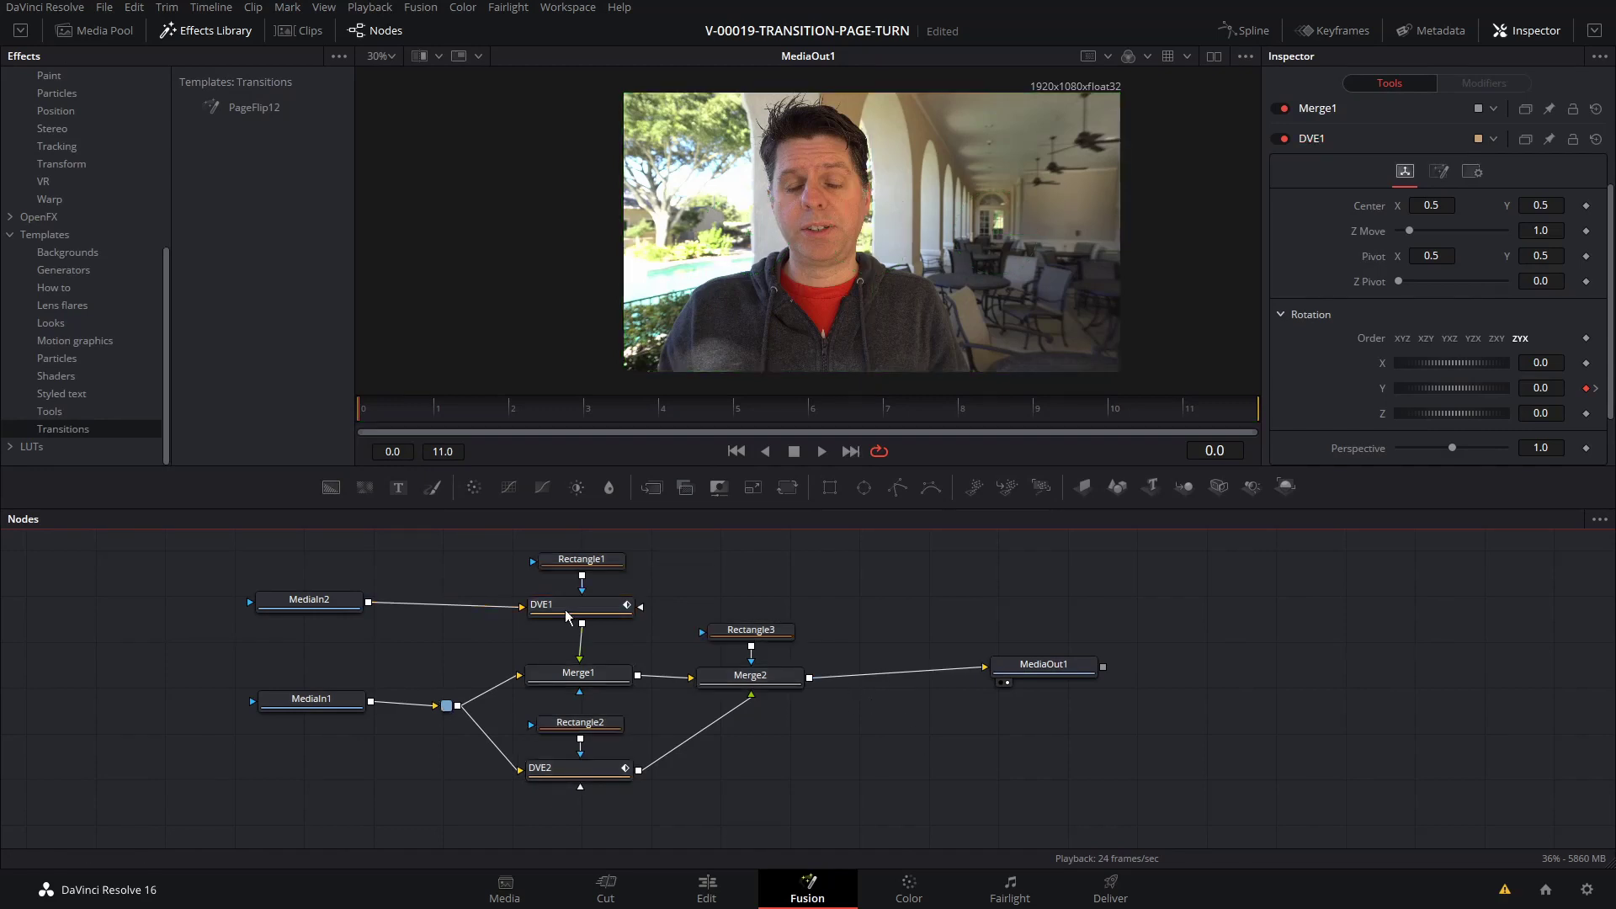
On the Edit page, butt C1671.MP4 against the end of C1663.MP4 and move C1663.MP4 up to Video 2.
{"action": "left_click", "coordinate": [706, 899]}
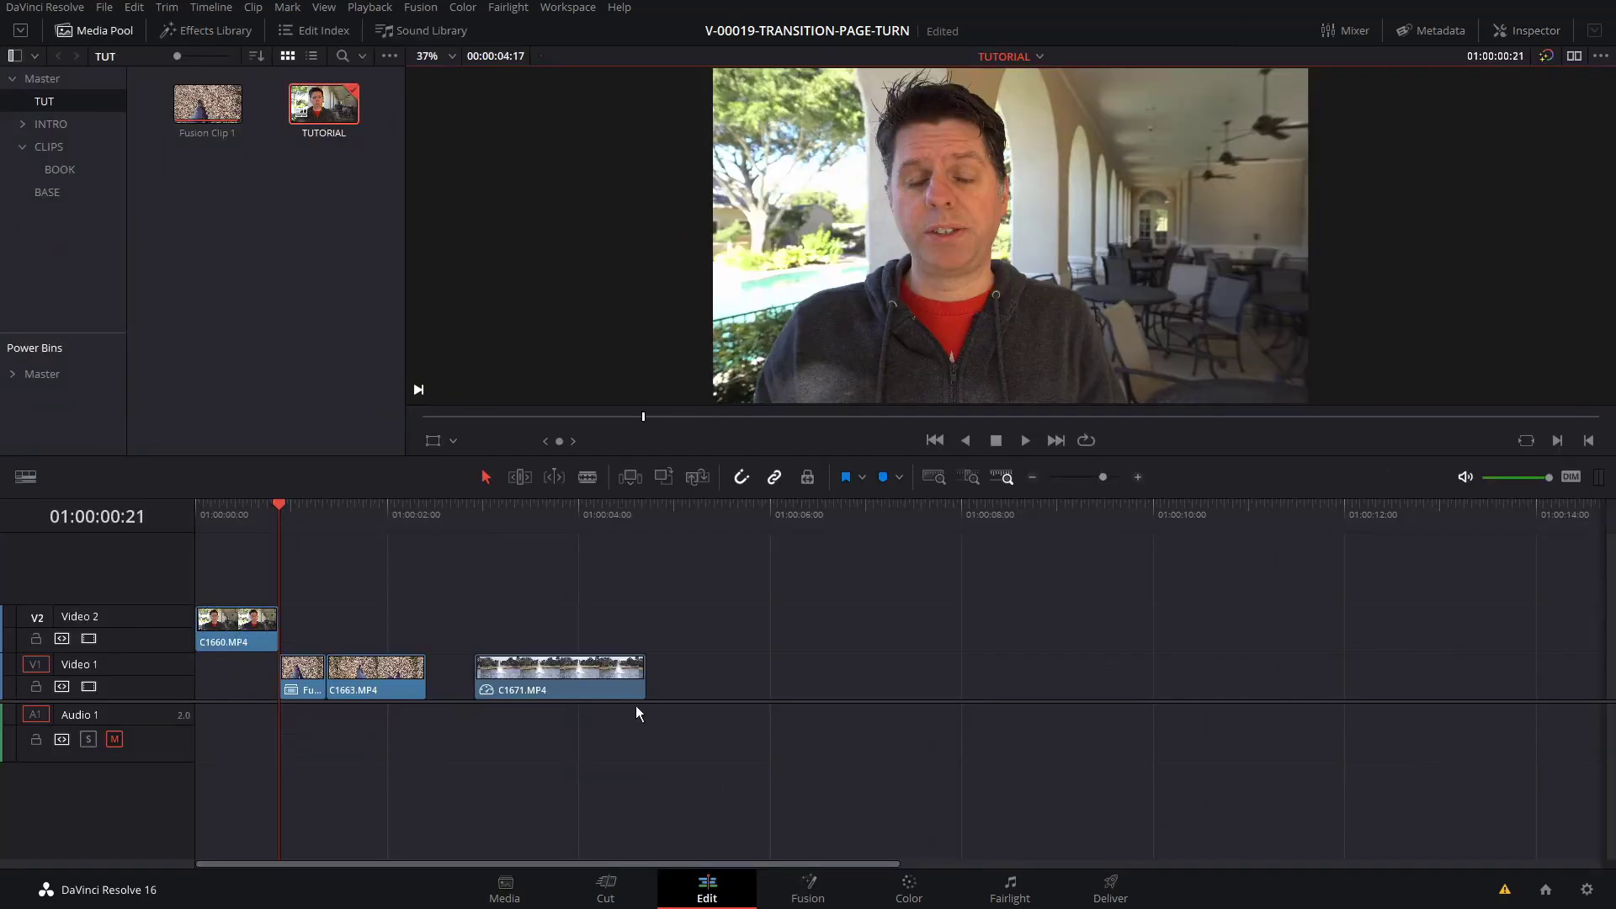
{"action": "left_click_drag", "start_coordinate": [538, 692], "coordinate": [494, 684]}
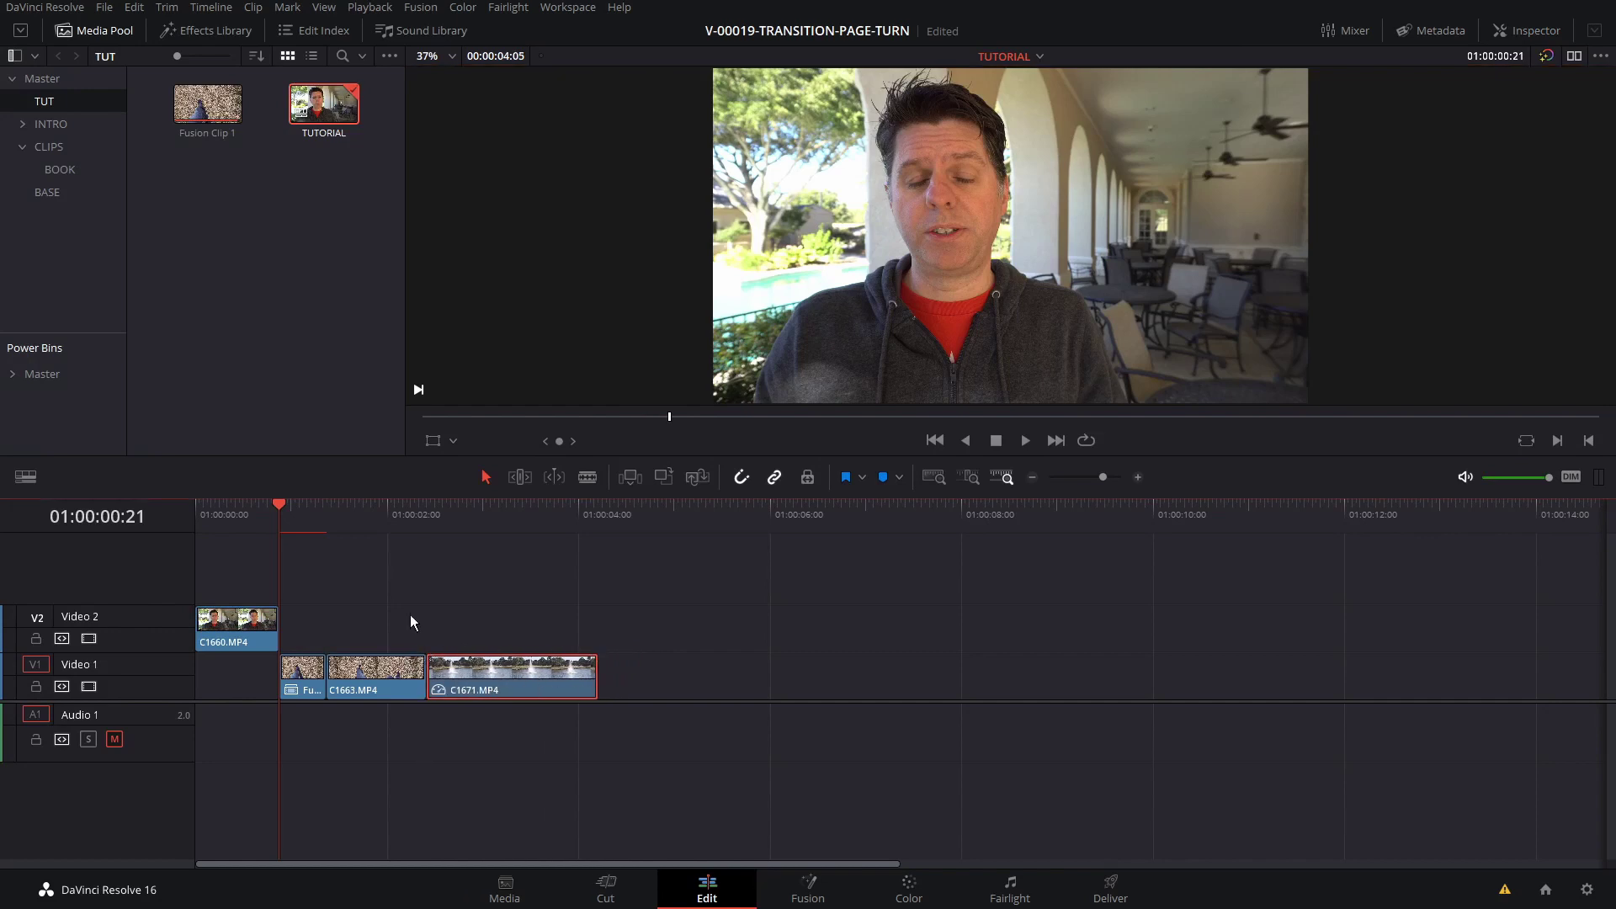
{"action": "left_click", "coordinate": [398, 511]}
{"action": "mouse_move", "coordinate": [398, 511]}
{"action": "left_mouse_down"}
{"action": "mouse_move", "coordinate": [485, 515]}
{"action": "mouse_move", "coordinate": [410, 514]}
{"action": "left_mouse_up"}
{"action": "left_click_drag", "start_coordinate": [389, 665], "coordinate": [391, 627]}
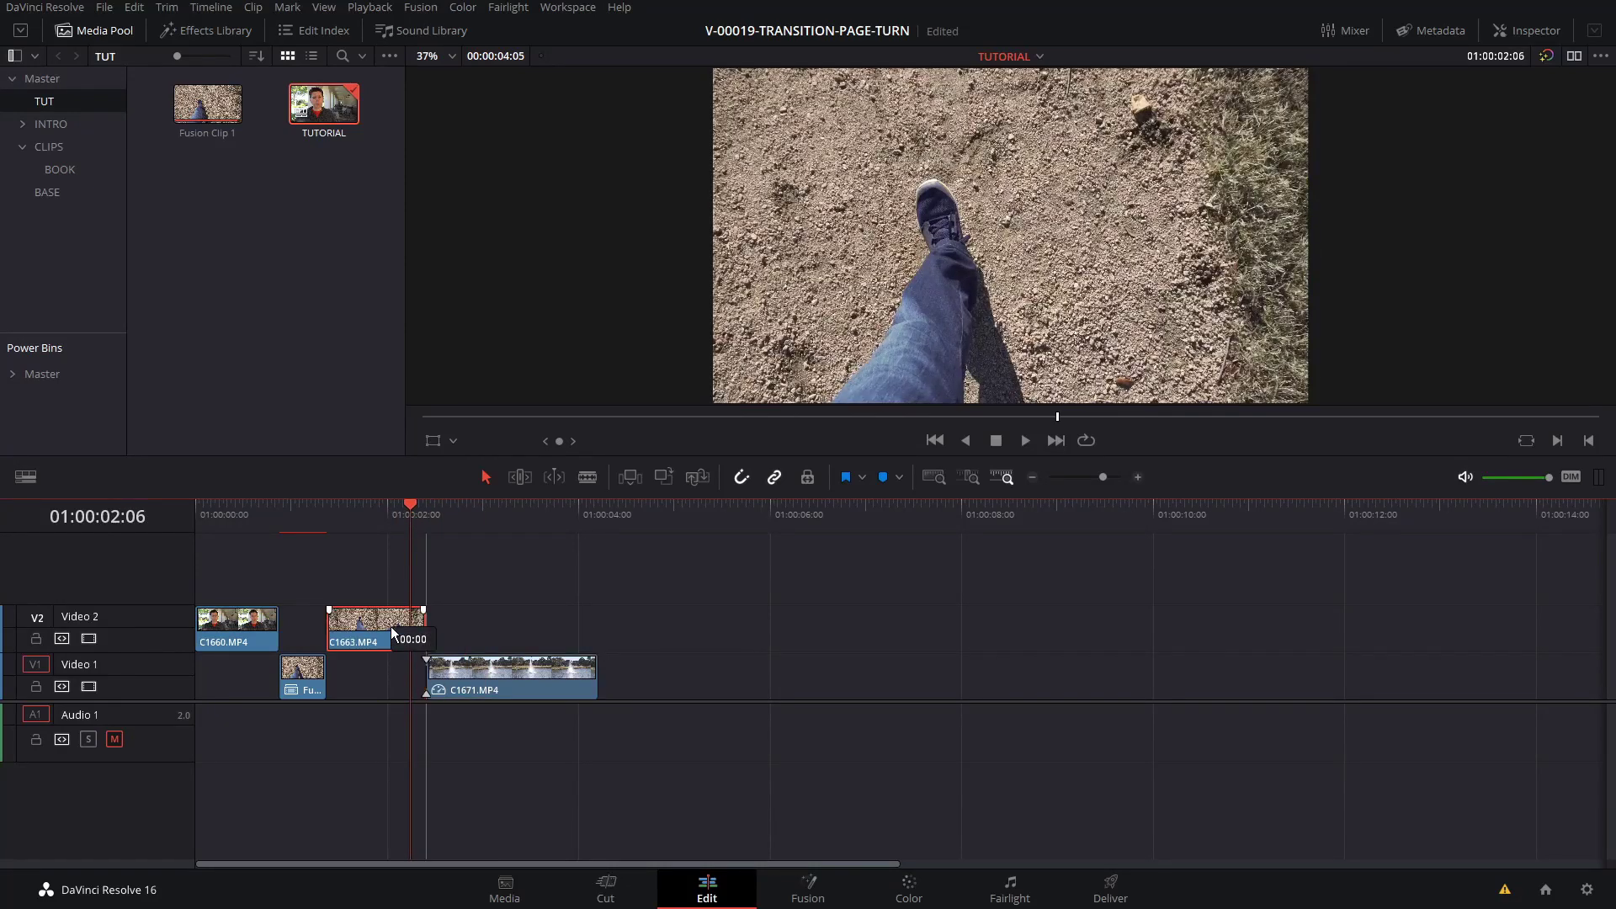
Nudge C1671.MP4 earlier on Video 1 until it overlaps the end of C1663.MP4 by 12 frames.
{"action": "left_click", "coordinate": [467, 672]}
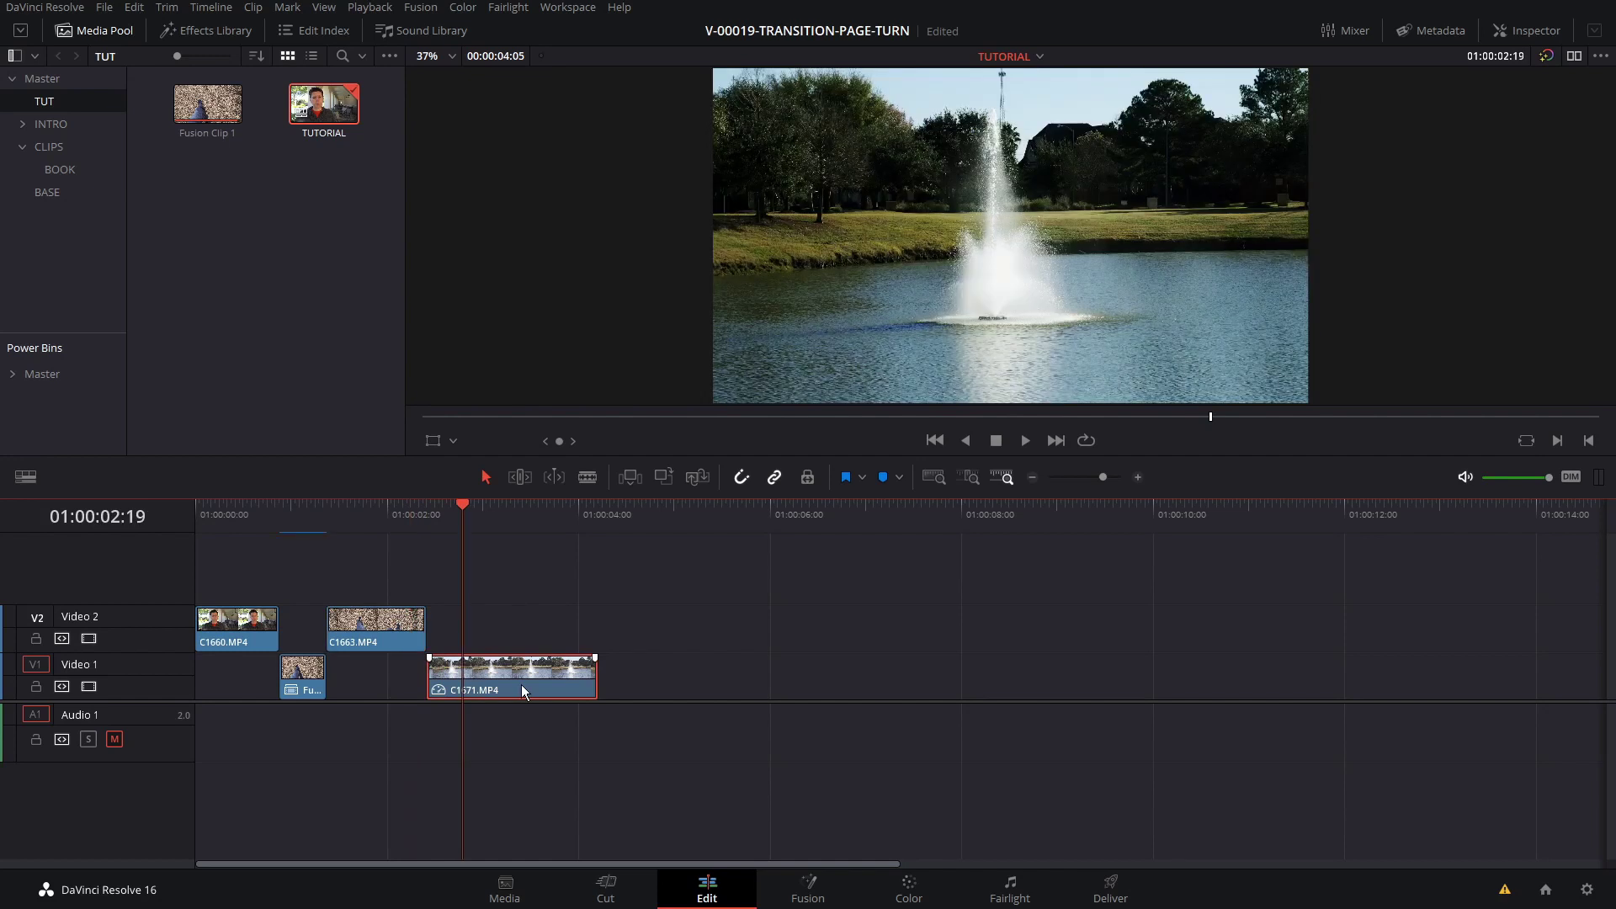
{"action": "key", "text": "comma"}
{"action": "key", "text": "comma"}
{"action": "key", "text": "comma"}
{"action": "key", "text": "comma"}
{"action": "key", "text": "comma"}
{"action": "key", "text": "comma"}
{"action": "key", "text": "comma"}
{"action": "key", "text": "comma"}
{"action": "key", "text": "comma"}
{"action": "key", "text": "comma"}
{"action": "key", "text": "comma"}
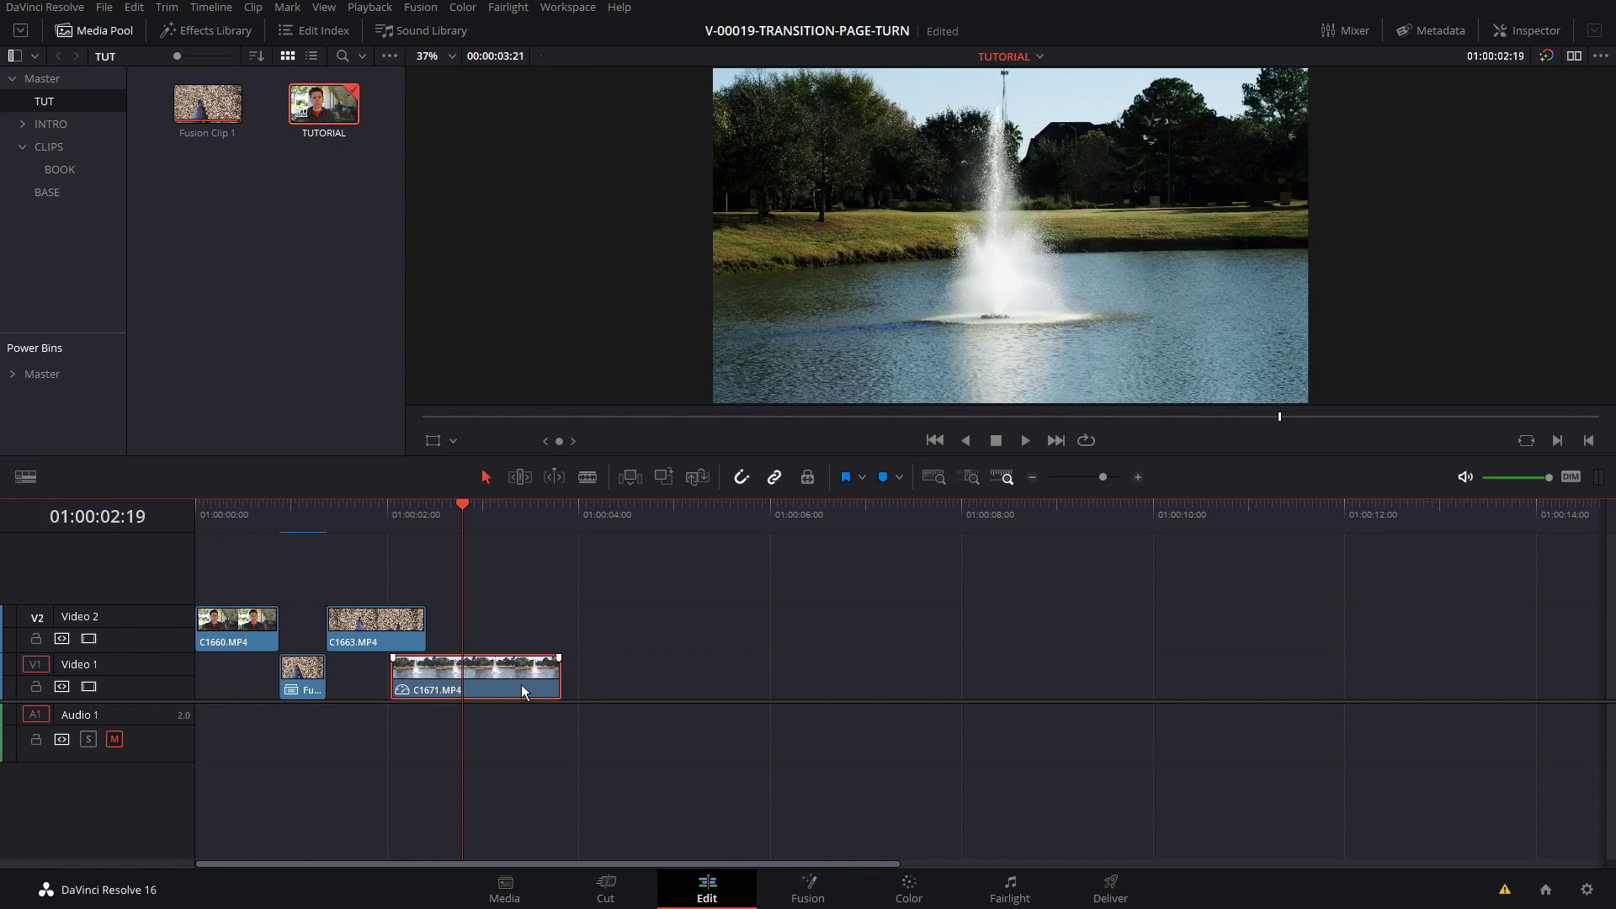
Split C1663.MP4 at 01:00:01:22 and C1671.MP4 at 01:00:02:10 to isolate the overlapping pieces.
{"action": "left_click", "coordinate": [379, 505]}
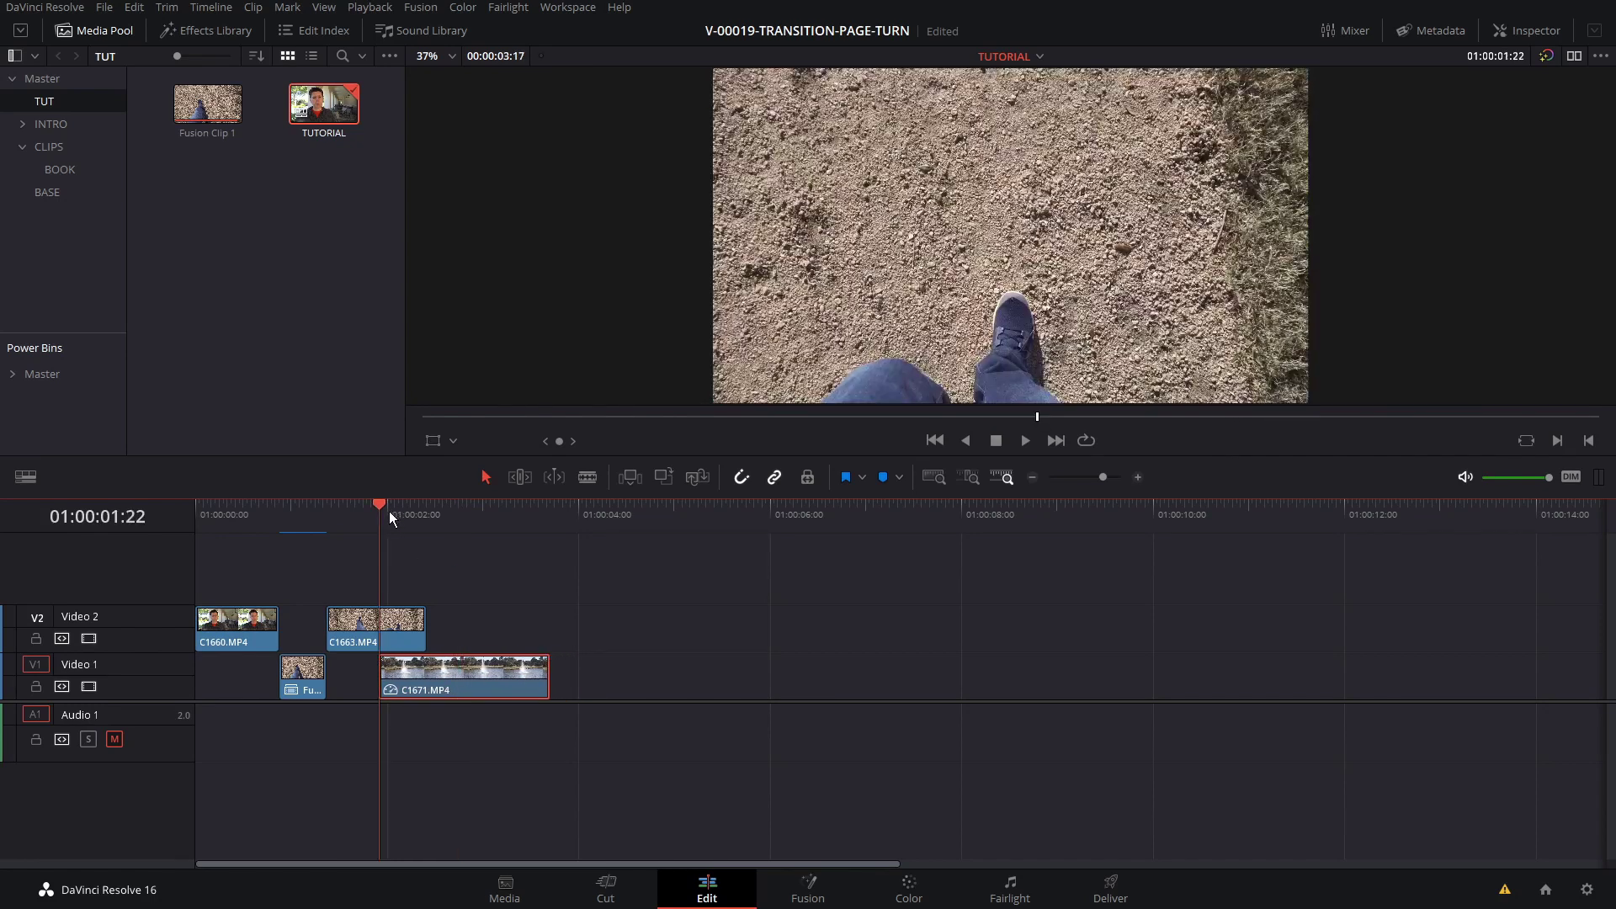
{"action": "left_click", "coordinate": [399, 622]}
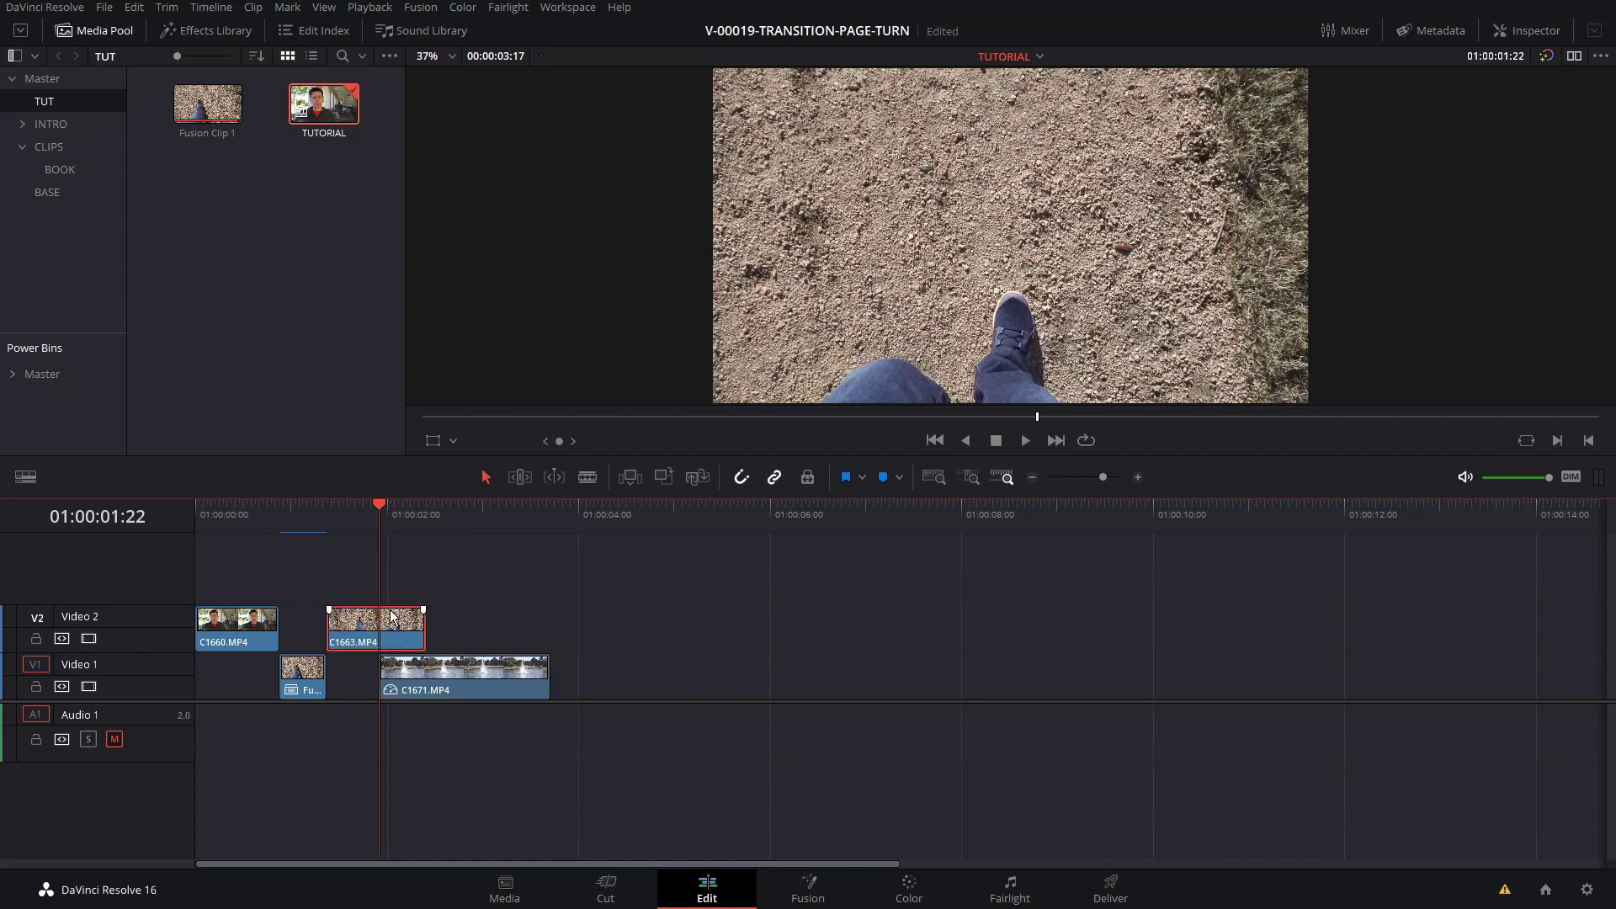
{"action": "key", "text": "ctrl+backslash"}
{"action": "left_click", "coordinate": [422, 511]}
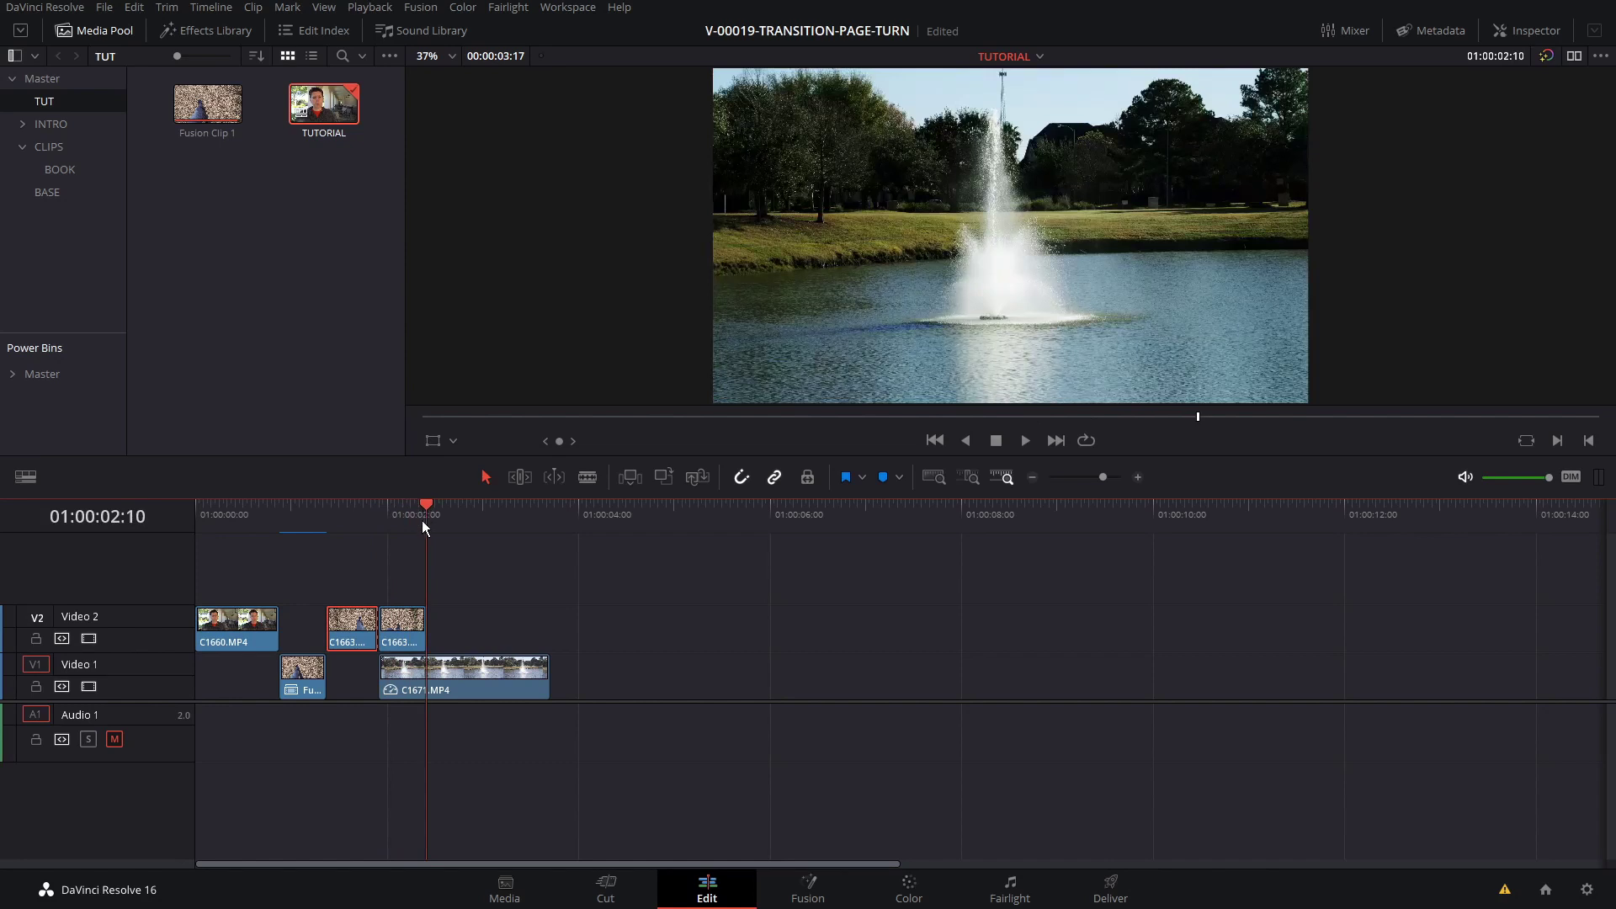
{"action": "left_click", "coordinate": [405, 677]}
{"action": "key", "text": "ctrl+backslash"}
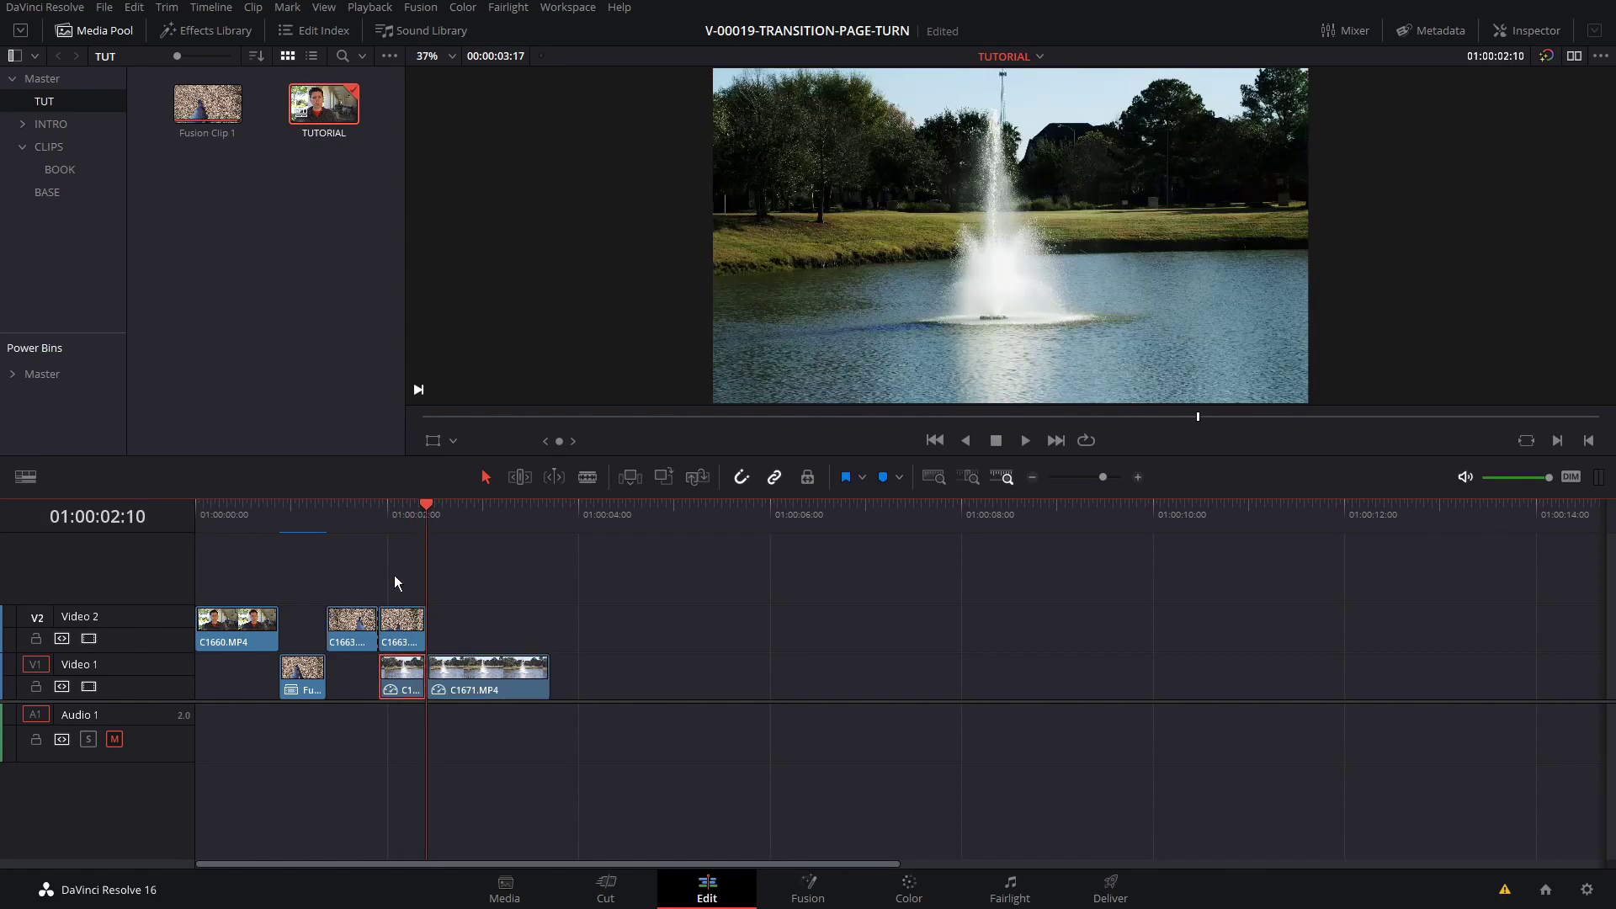
Combine the two overlapping clip pieces into a new Fusion clip and open it on the Fusion page.
{"action": "left_click_drag", "start_coordinate": [396, 594], "coordinate": [406, 732]}
{"action": "right_click", "coordinate": [402, 640]}
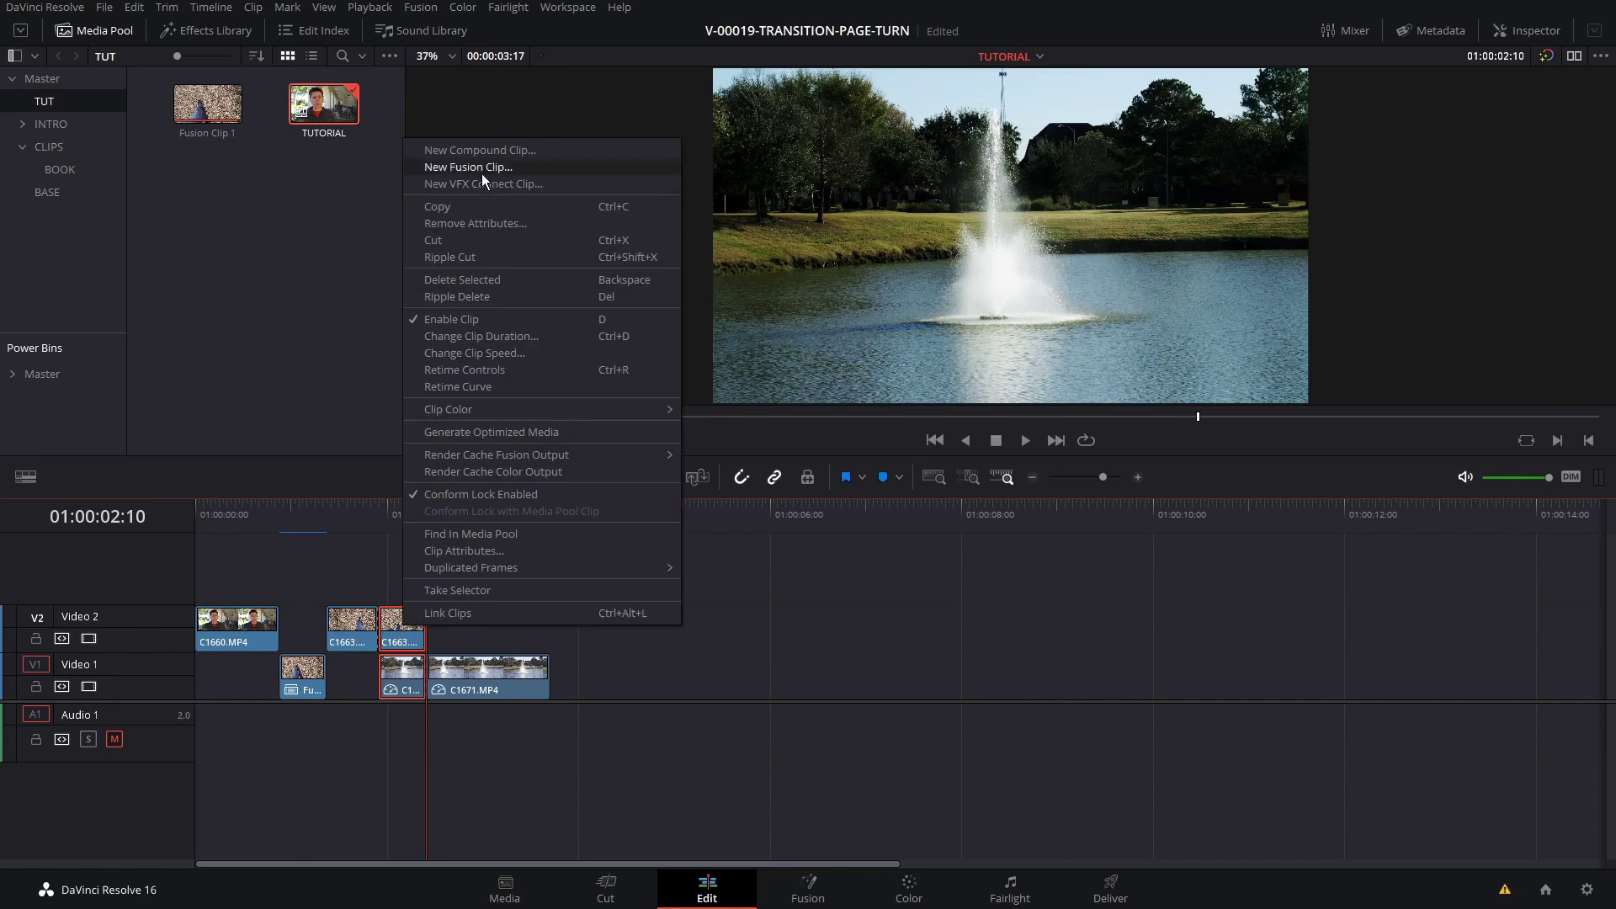
{"action": "left_click", "coordinate": [483, 168]}
{"action": "left_click", "coordinate": [412, 519]}
{"action": "left_click", "coordinate": [804, 885]}
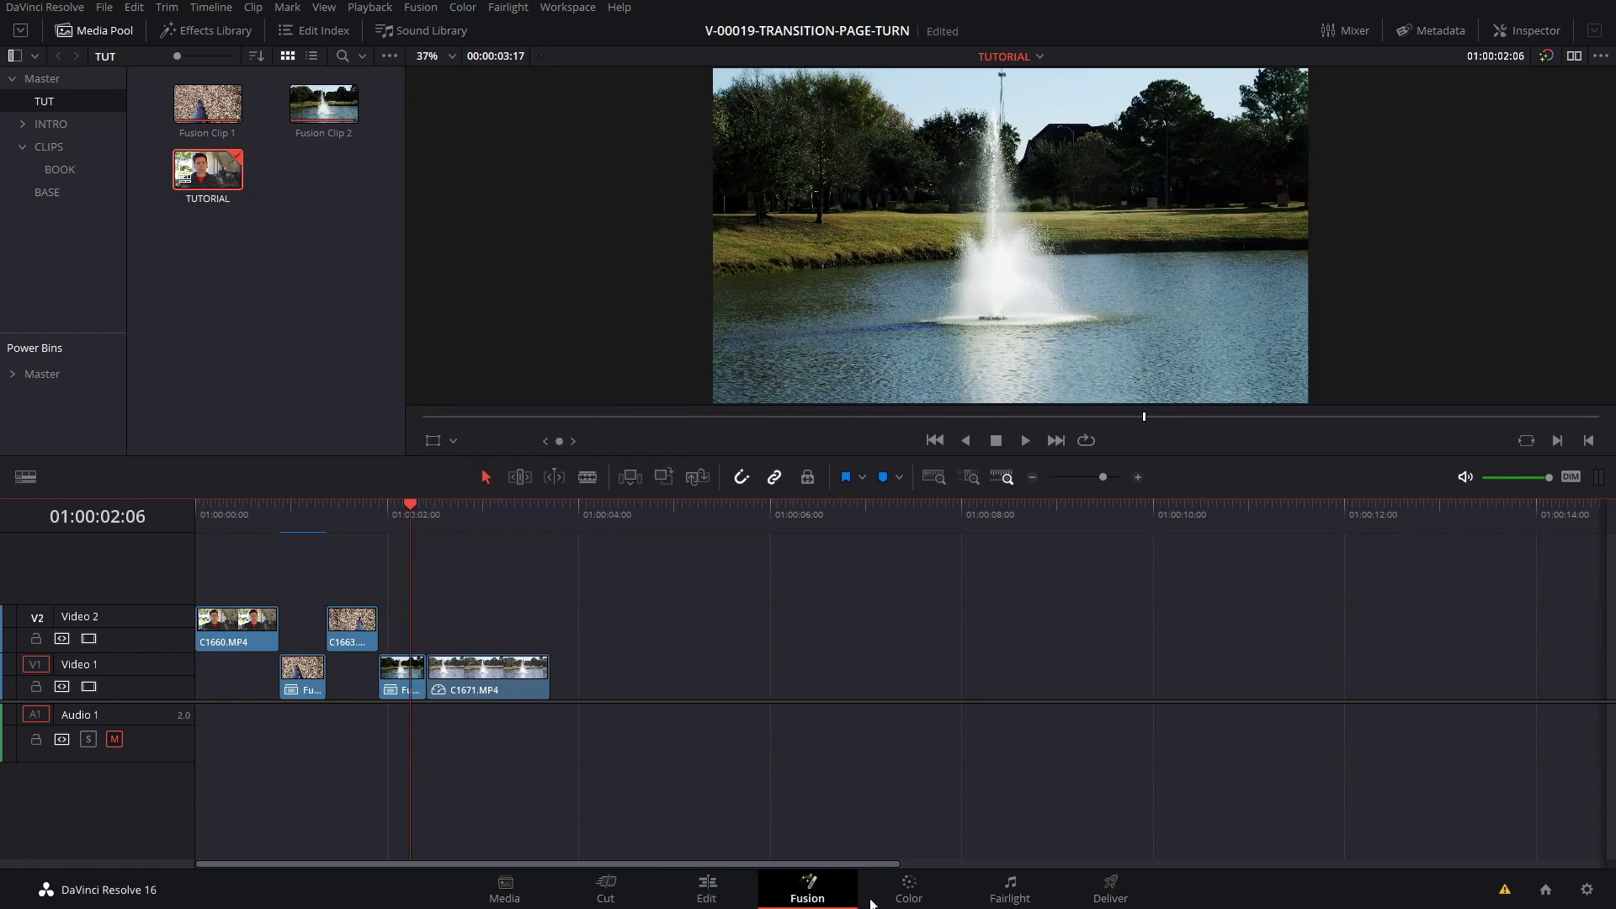
Add the MacroPageFlip12 tool to the node graph, unconnected, in the space between Merge1 and MediaOut1.
{"action": "left_click", "coordinate": [867, 645]}
{"action": "left_click_drag", "start_coordinate": [264, 657], "coordinate": [370, 659]}
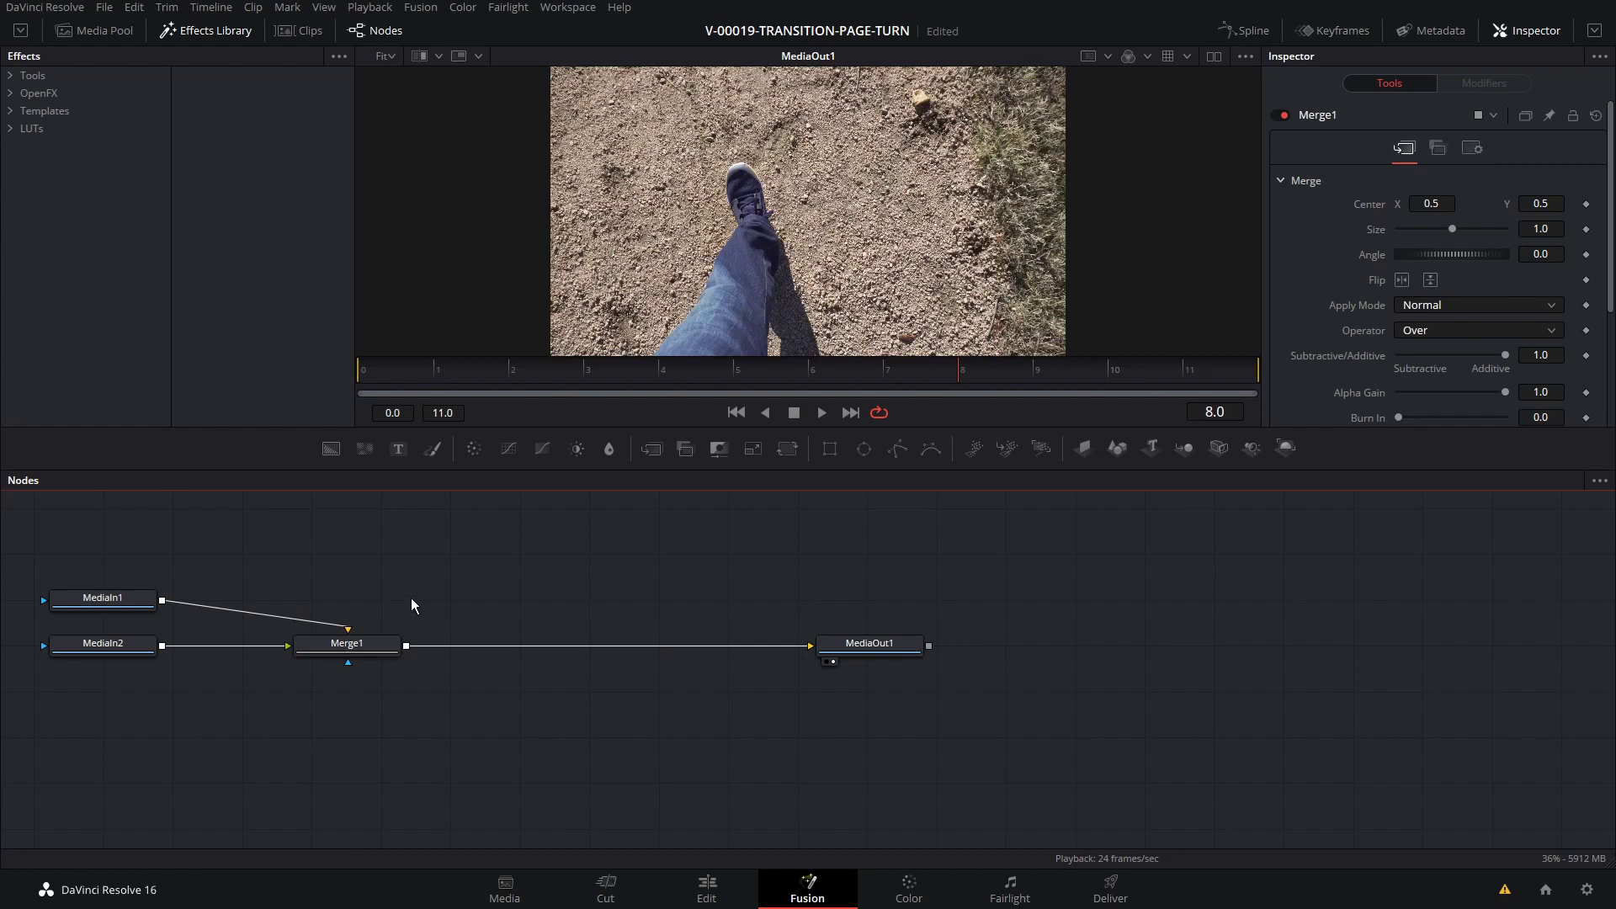
{"action": "key", "text": "shift+space"}
{"action": "type", "text": "page"}
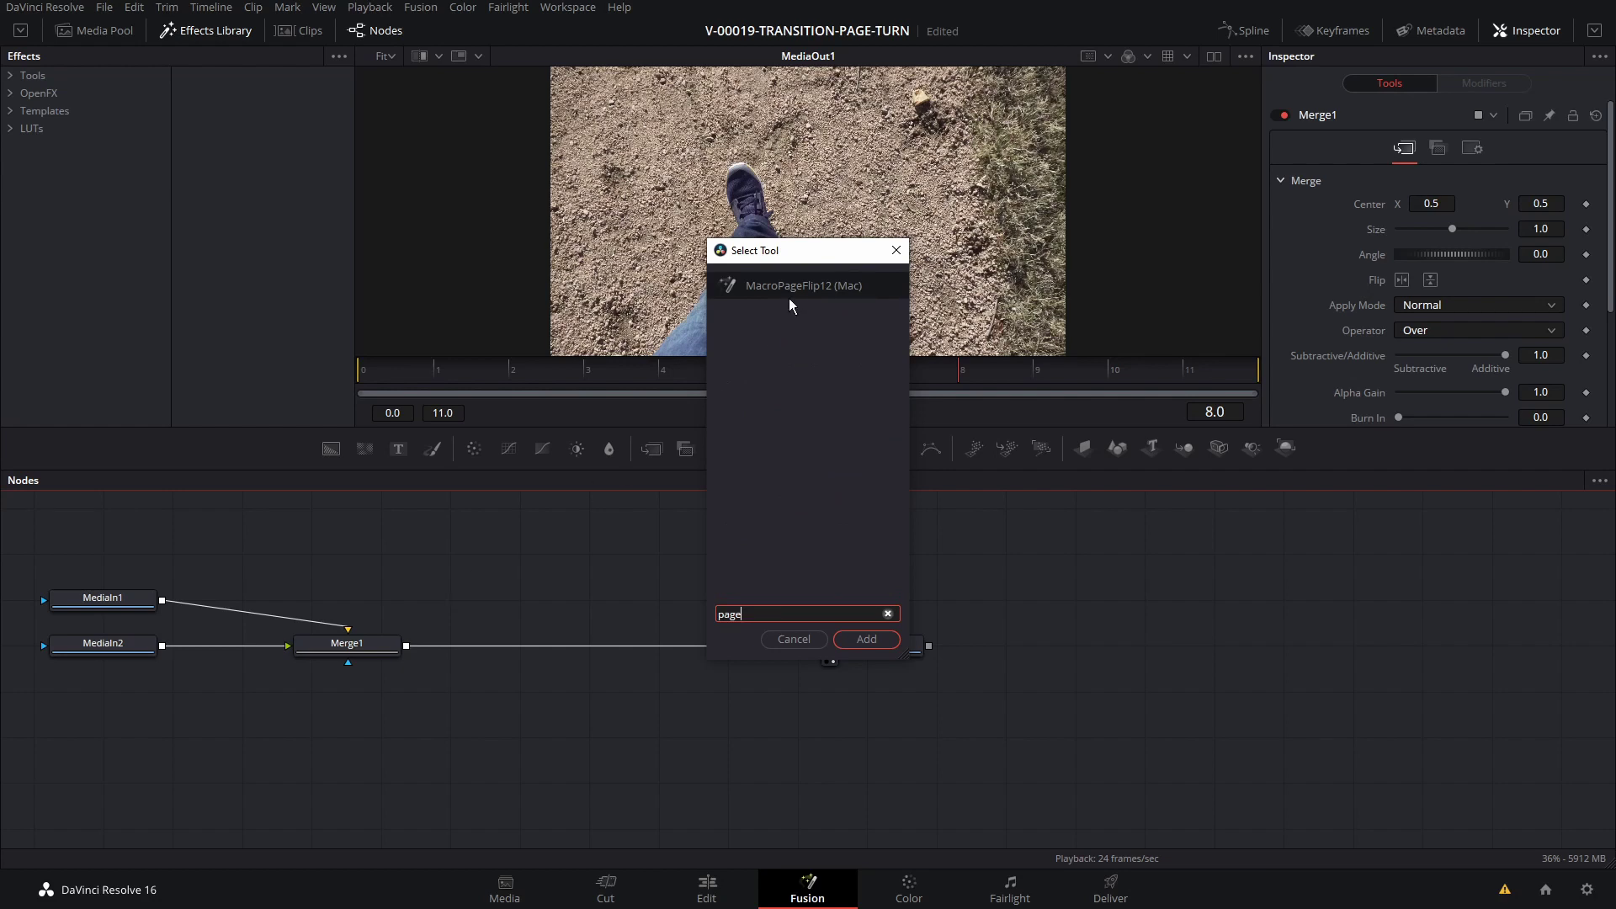
{"action": "left_click", "coordinate": [795, 287]}
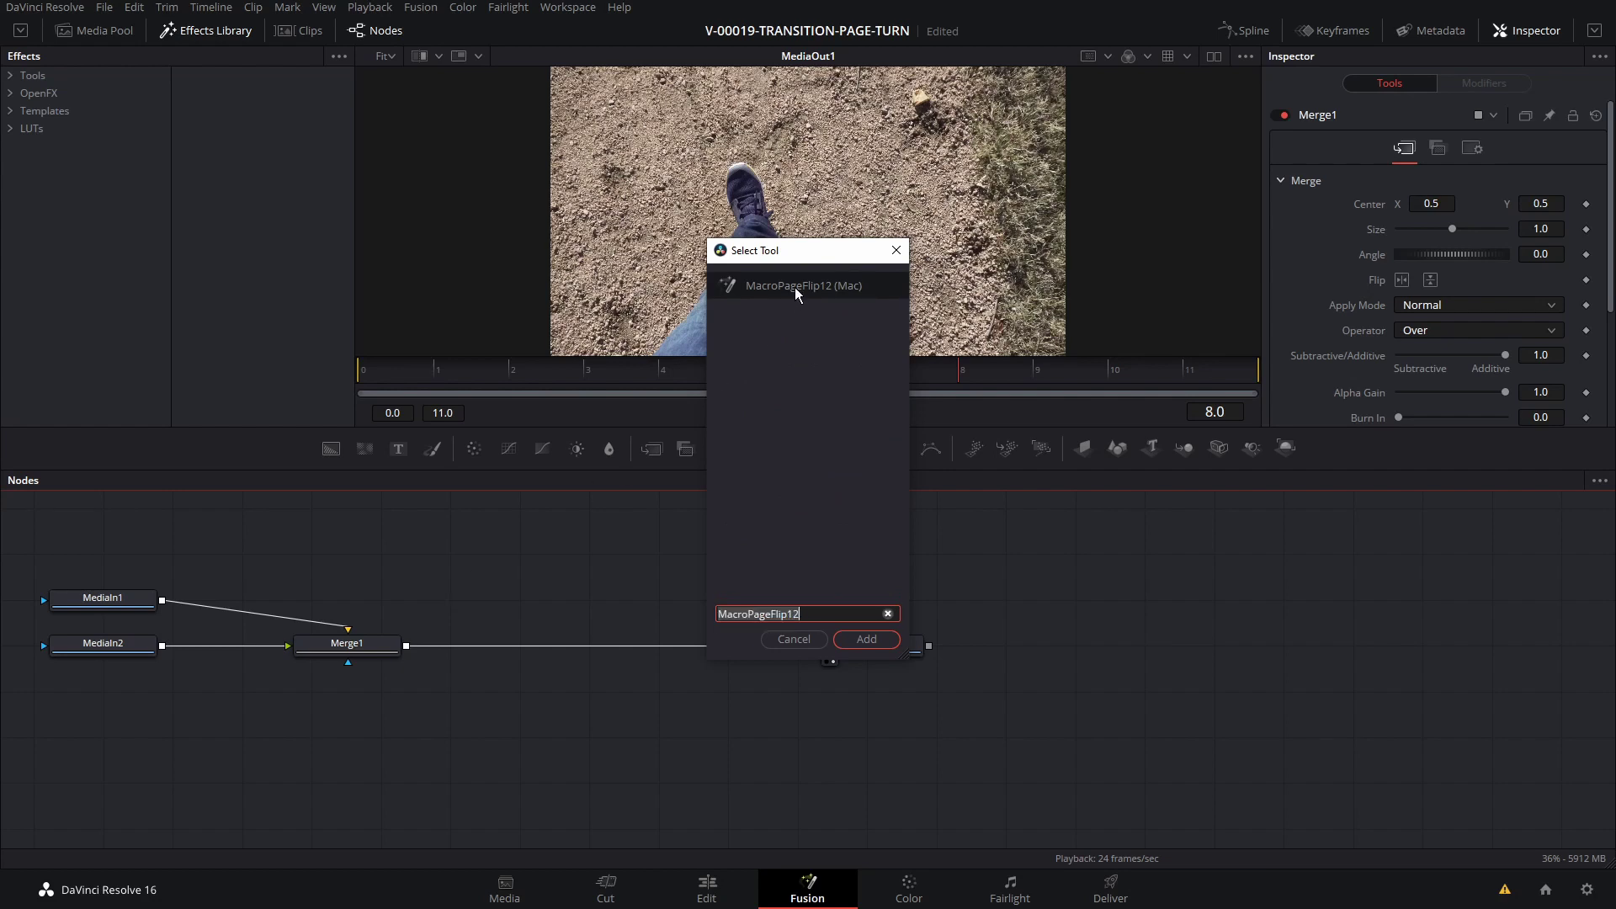
{"action": "left_click", "coordinate": [866, 639]}
{"action": "left_click_drag", "start_coordinate": [459, 594], "coordinate": [575, 598]}
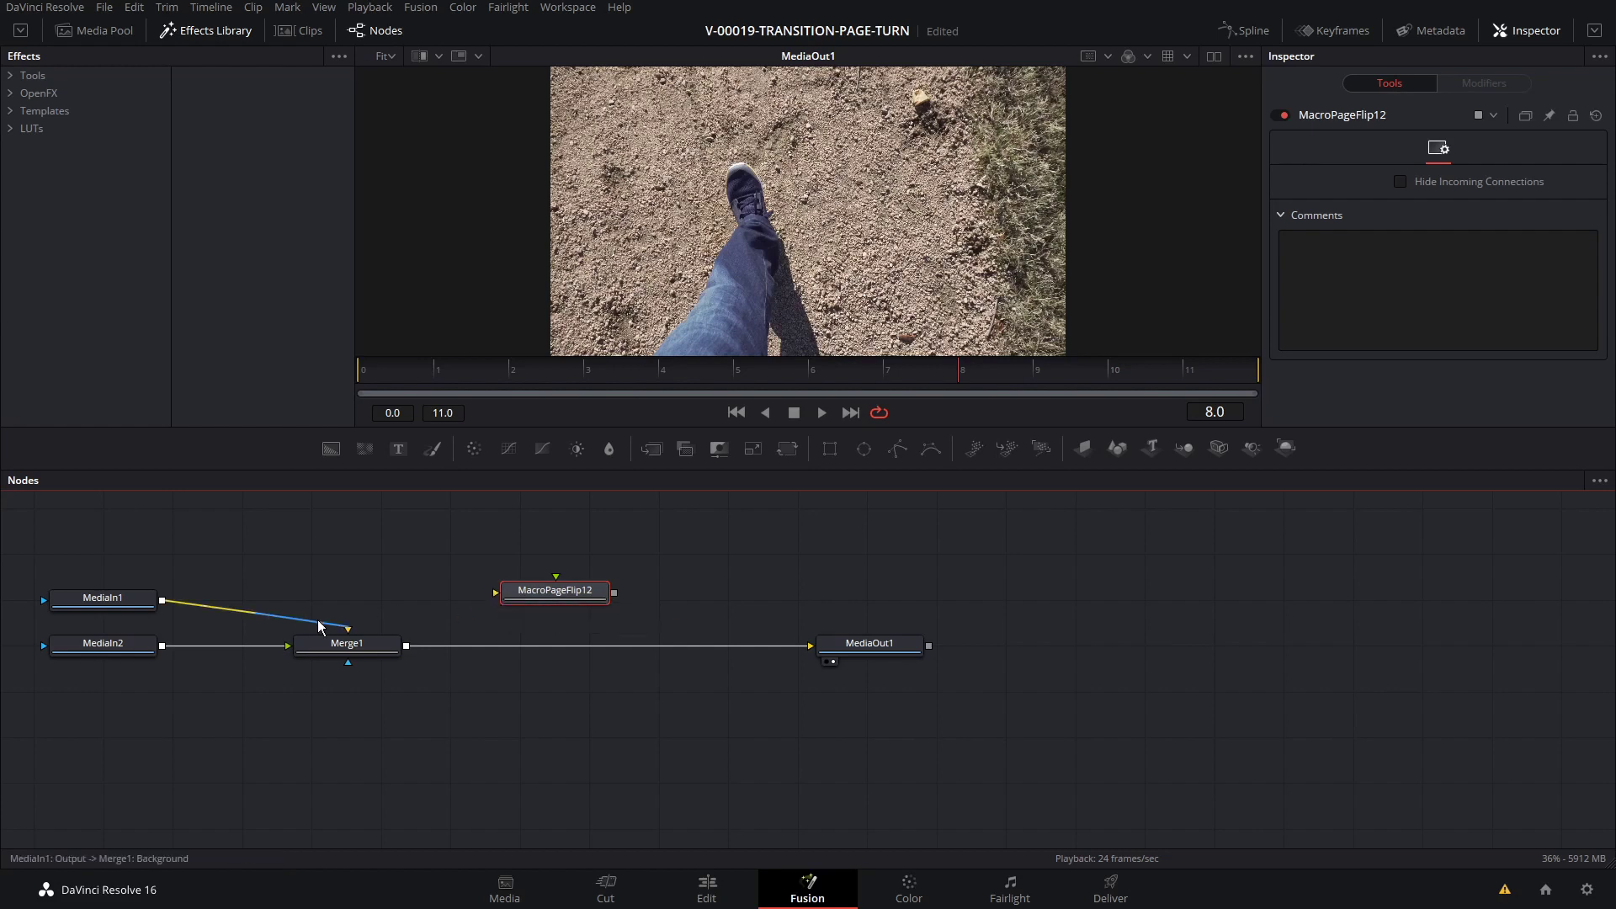
Disconnect MediaIn1 from Merge1 and show MediaIn1 in the viewer.
{"action": "left_click_drag", "start_coordinate": [347, 630], "coordinate": [343, 614]}
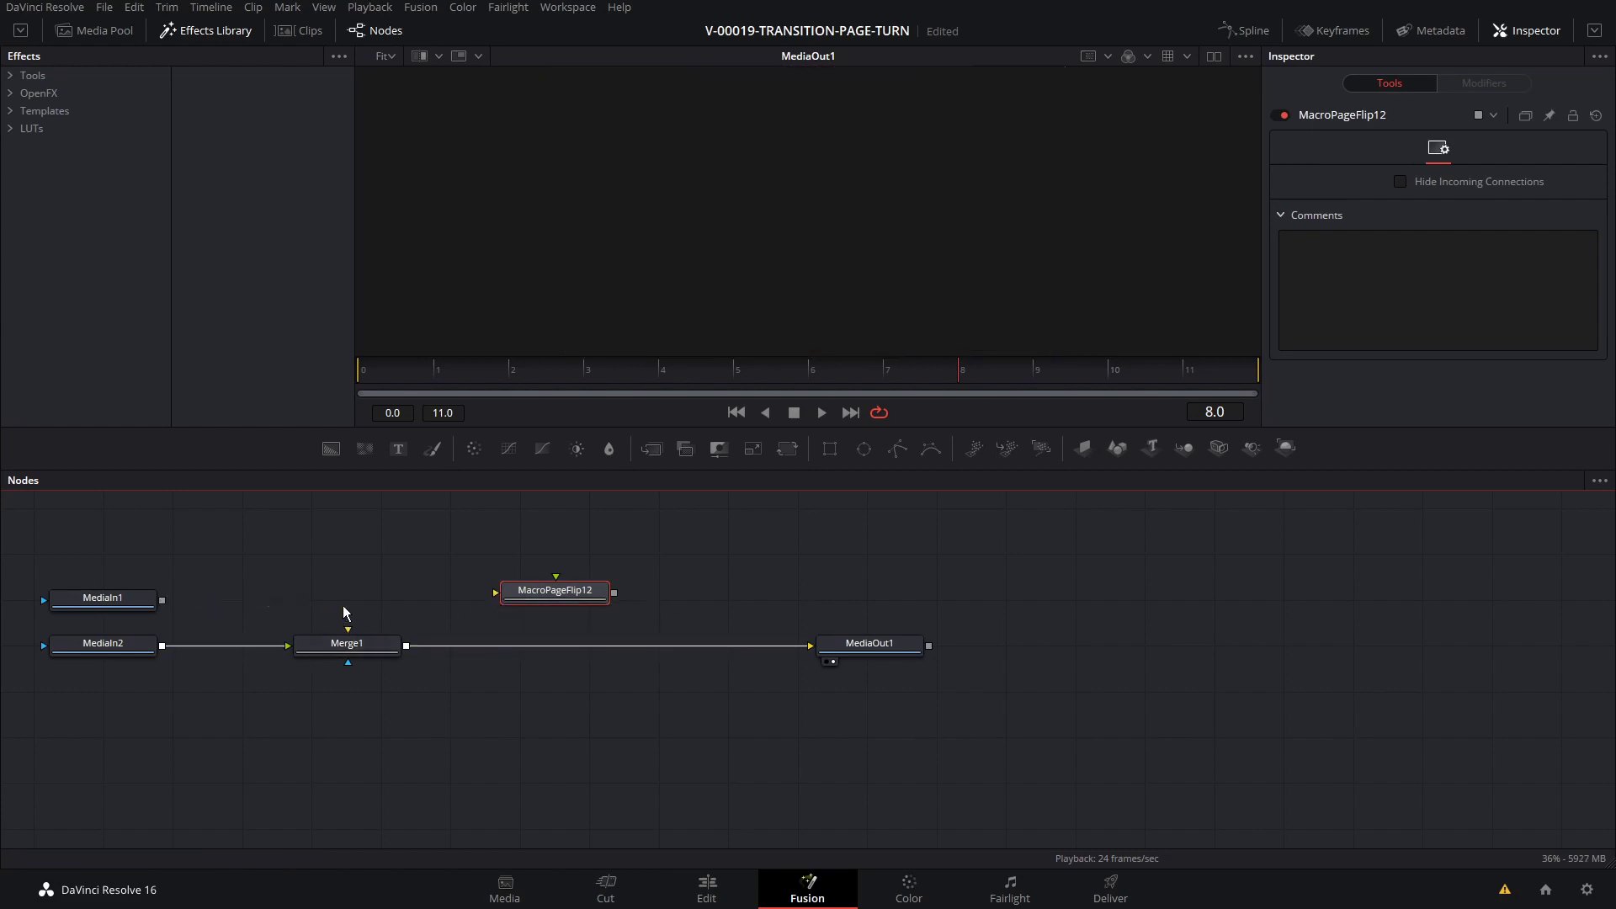
{"action": "left_click", "coordinate": [125, 601]}
{"action": "key", "text": "1"}
{"action": "left_click_drag", "start_coordinate": [124, 601], "coordinate": [143, 592]}
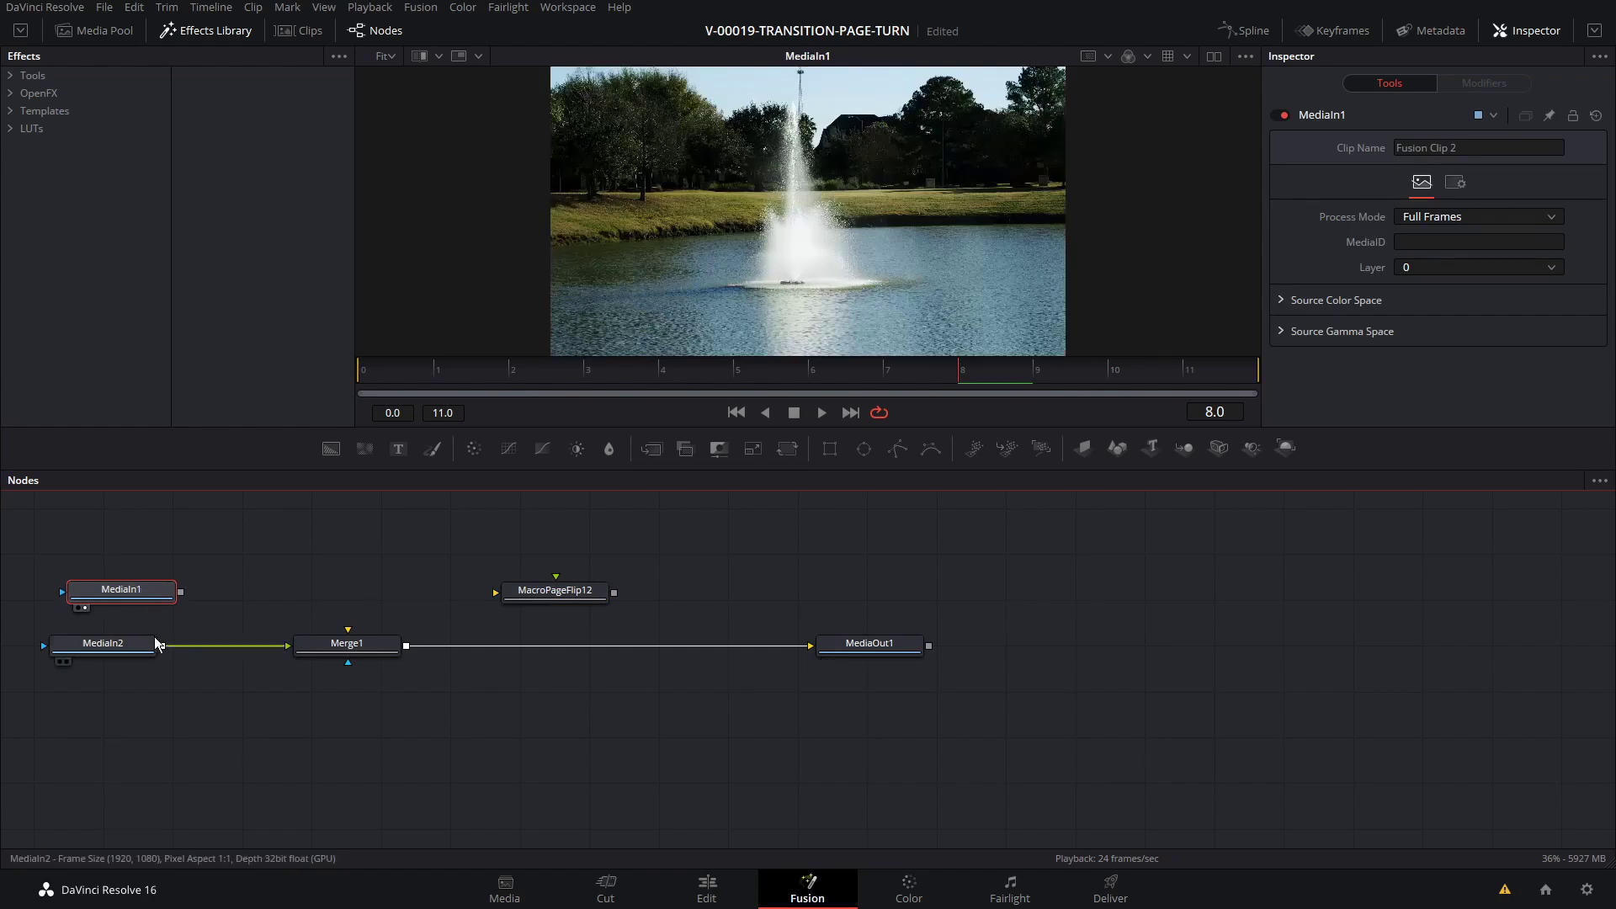
Connect MediaIn2 to MacroPageFlip12's side input and MediaIn1 to its other input.
{"action": "left_click_drag", "start_coordinate": [285, 653], "coordinate": [556, 581]}
{"action": "key", "text": "1"}
{"action": "left_click_drag", "start_coordinate": [126, 591], "coordinate": [556, 594]}
{"action": "key", "text": "1"}
Connect MacroPageFlip12's output to MediaOut1 in place of Merge1, and delete Merge1.
{"action": "left_click_drag", "start_coordinate": [692, 647], "coordinate": [750, 654]}
{"action": "left_click_drag", "start_coordinate": [618, 593], "coordinate": [812, 645]}
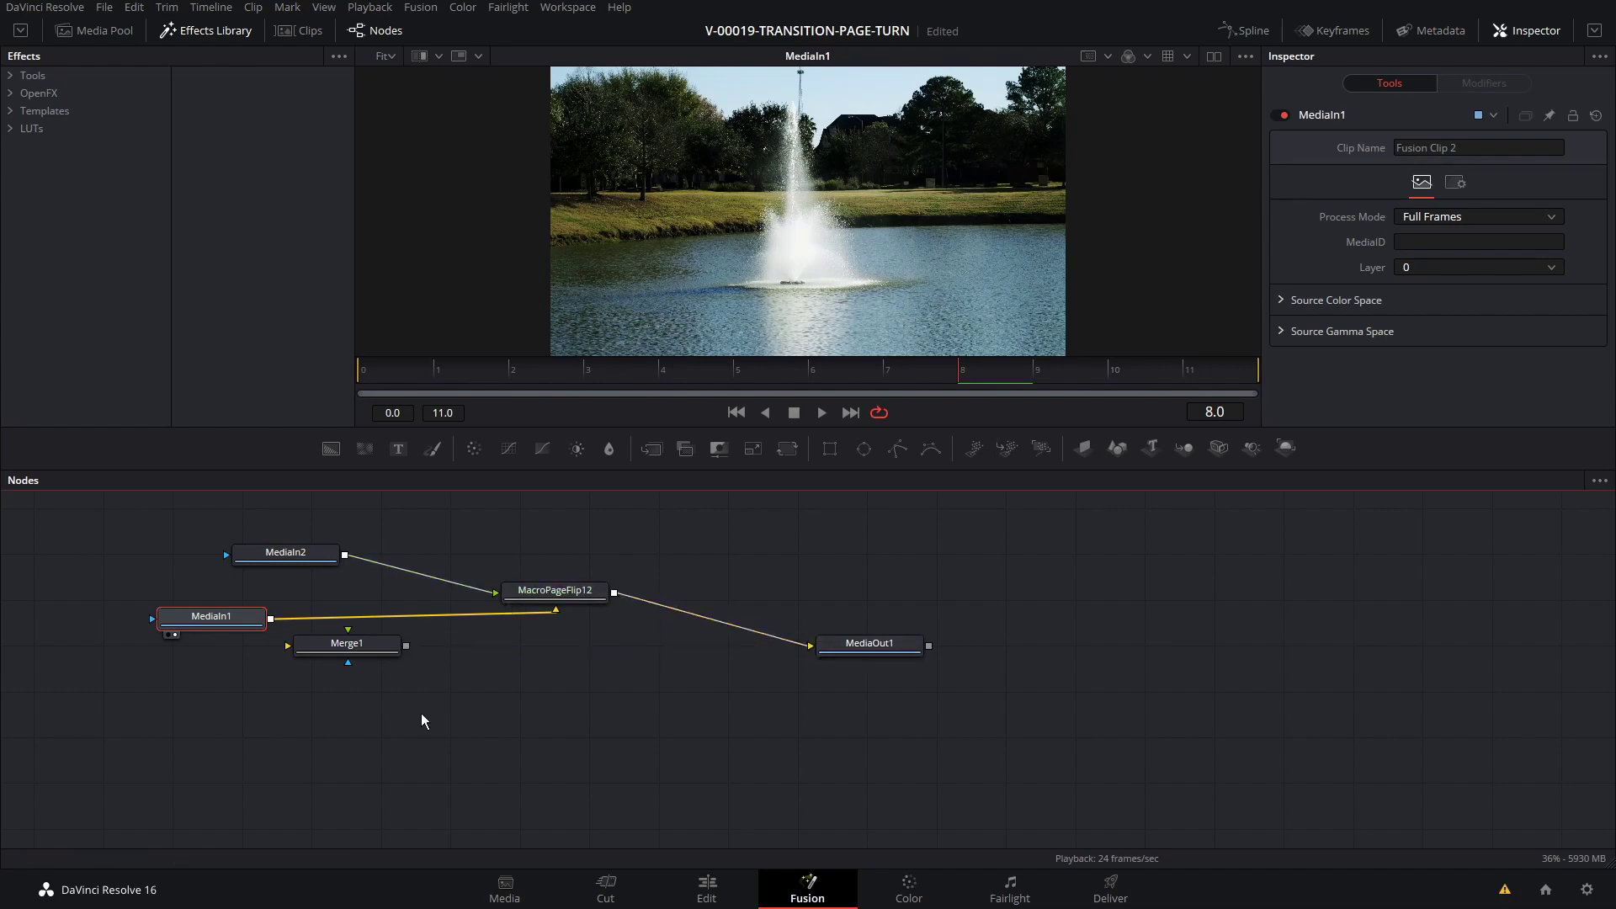
{"action": "left_click", "coordinate": [345, 642]}
{"action": "key", "text": "Delete"}
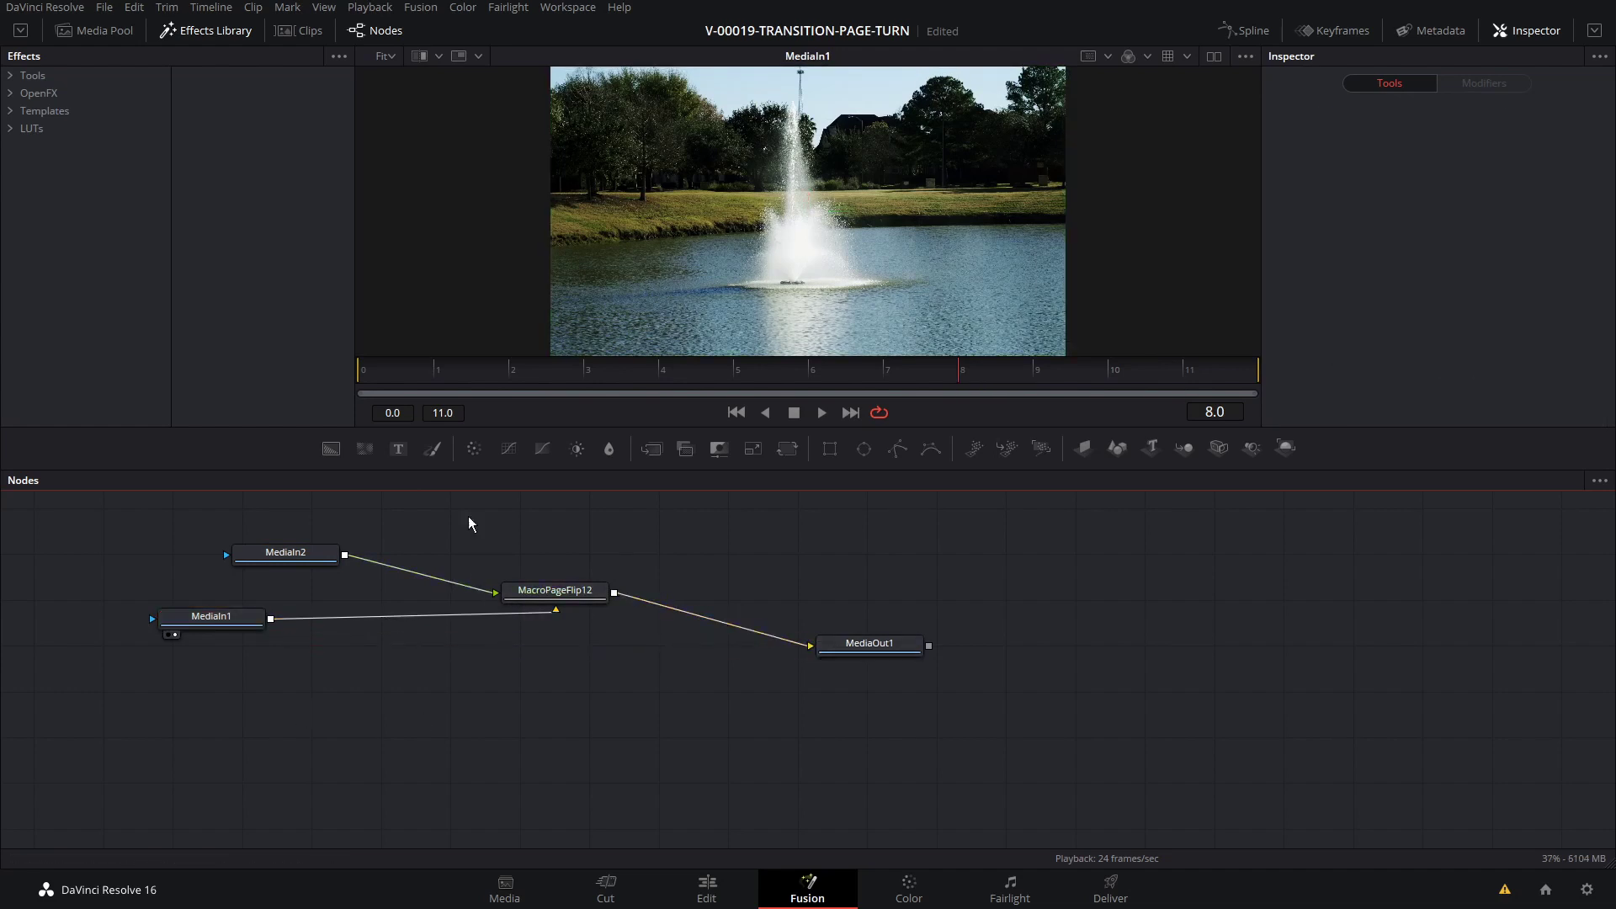
Show MediaOut1 in the viewer and play the page-flip composition from frame 0 to check the transition.
{"action": "left_click", "coordinate": [404, 374]}
{"action": "left_click", "coordinate": [847, 650]}
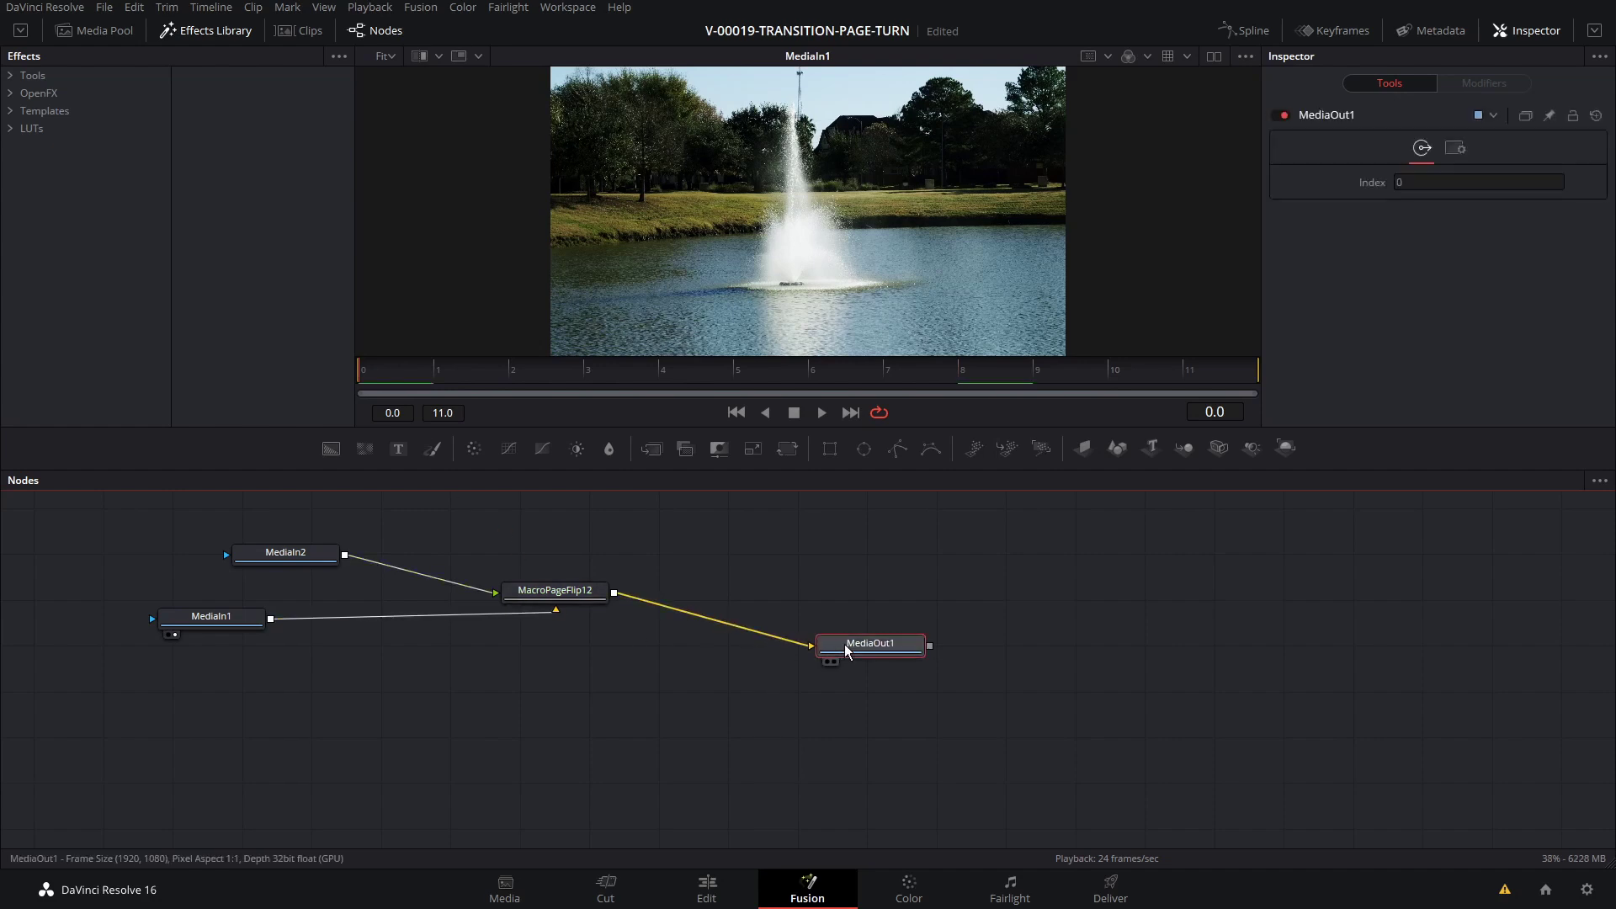
{"action": "key", "text": "1"}
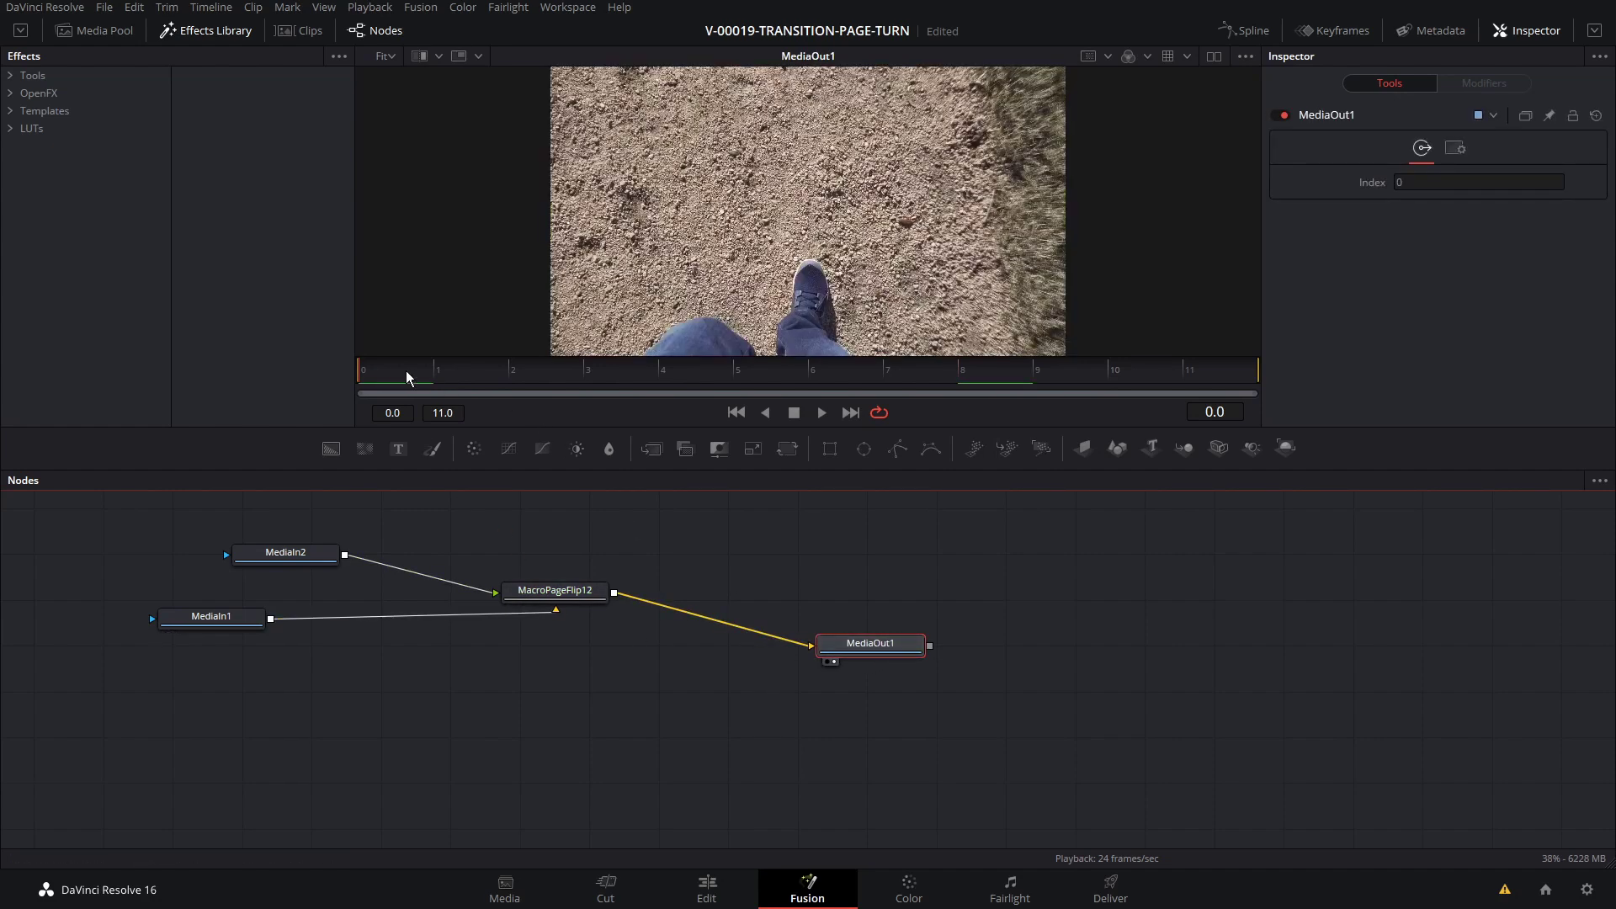
{"action": "key", "text": "space"}
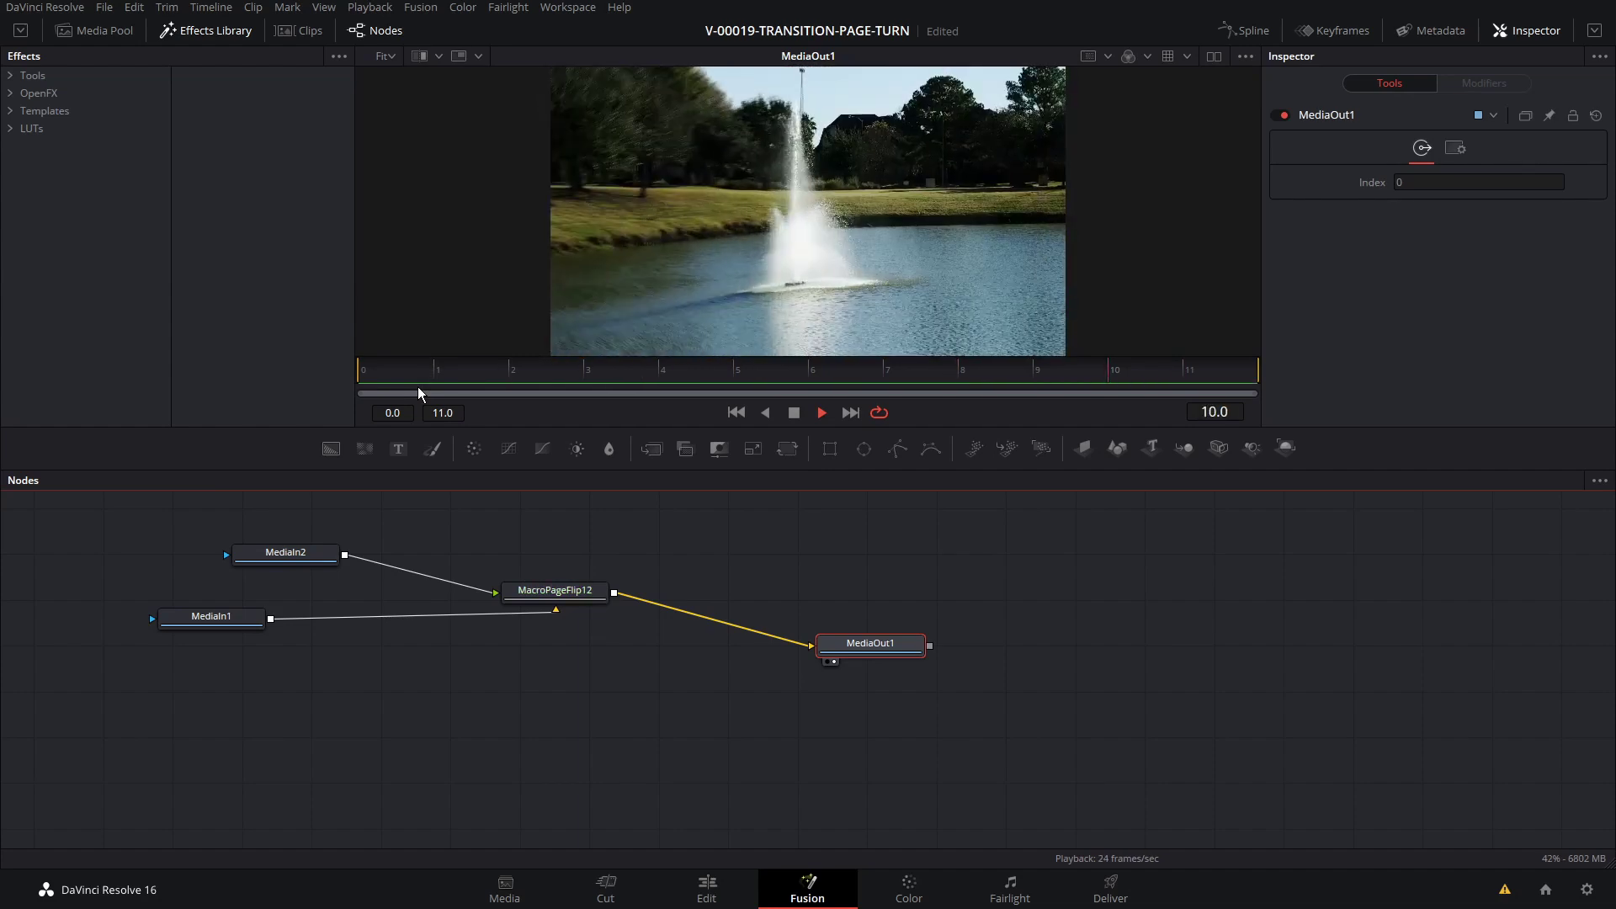
{"action": "key", "text": "space"}
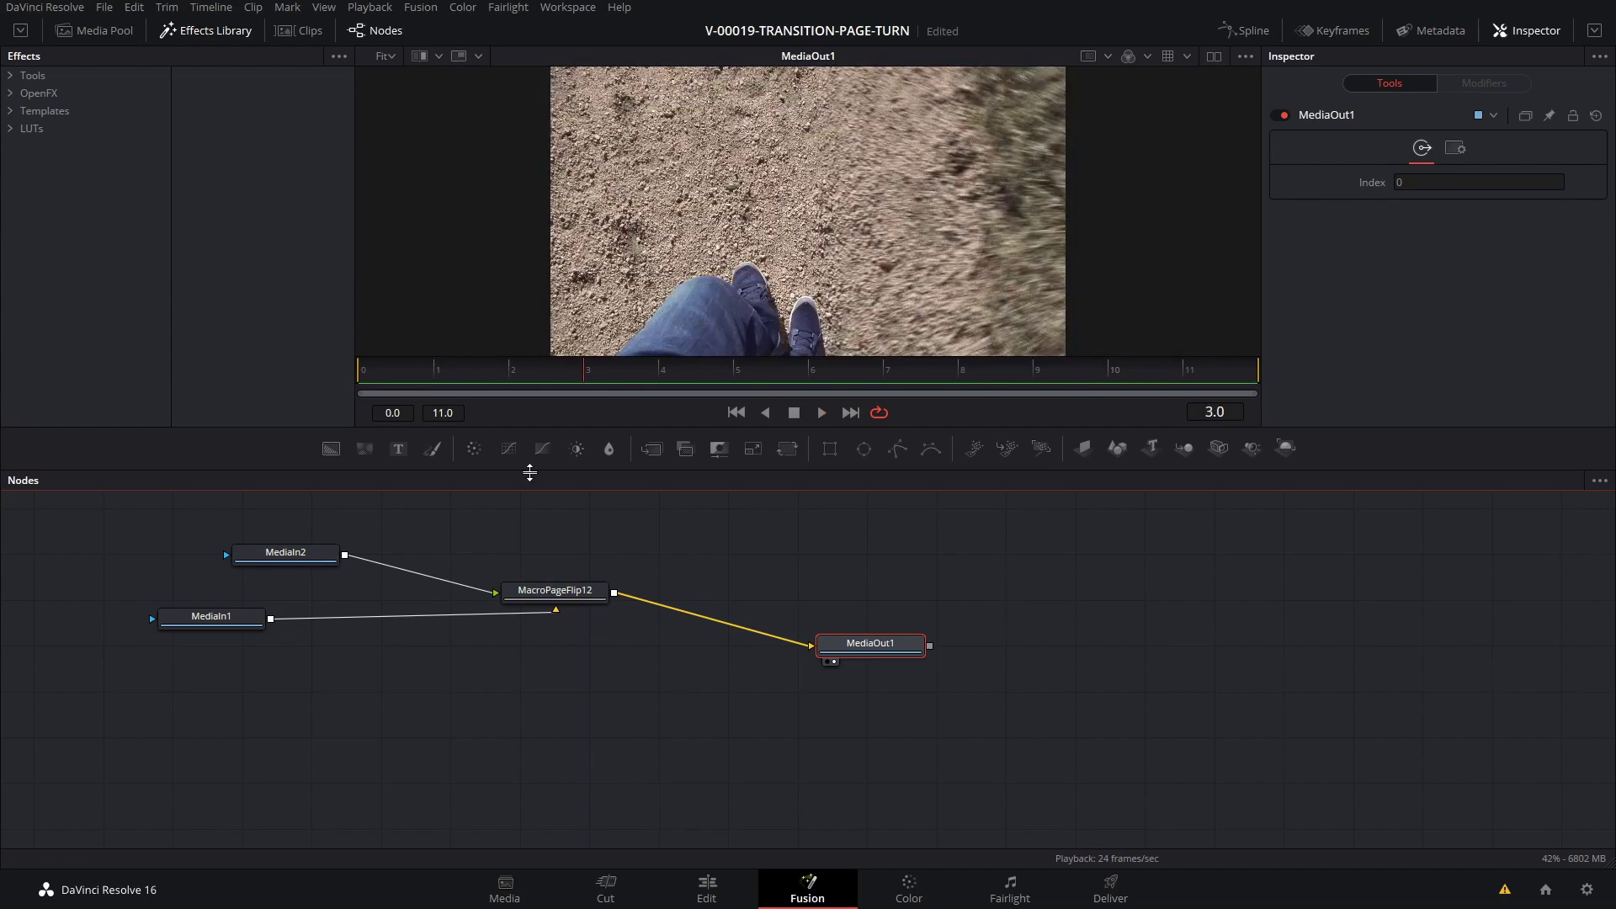
Return to the Edit page and place the playhead at 01:00:00:17, four frames before the end of the C1660.MP4 clip.
{"action": "left_click", "coordinate": [708, 892]}
{"action": "left_click", "coordinate": [502, 623]}
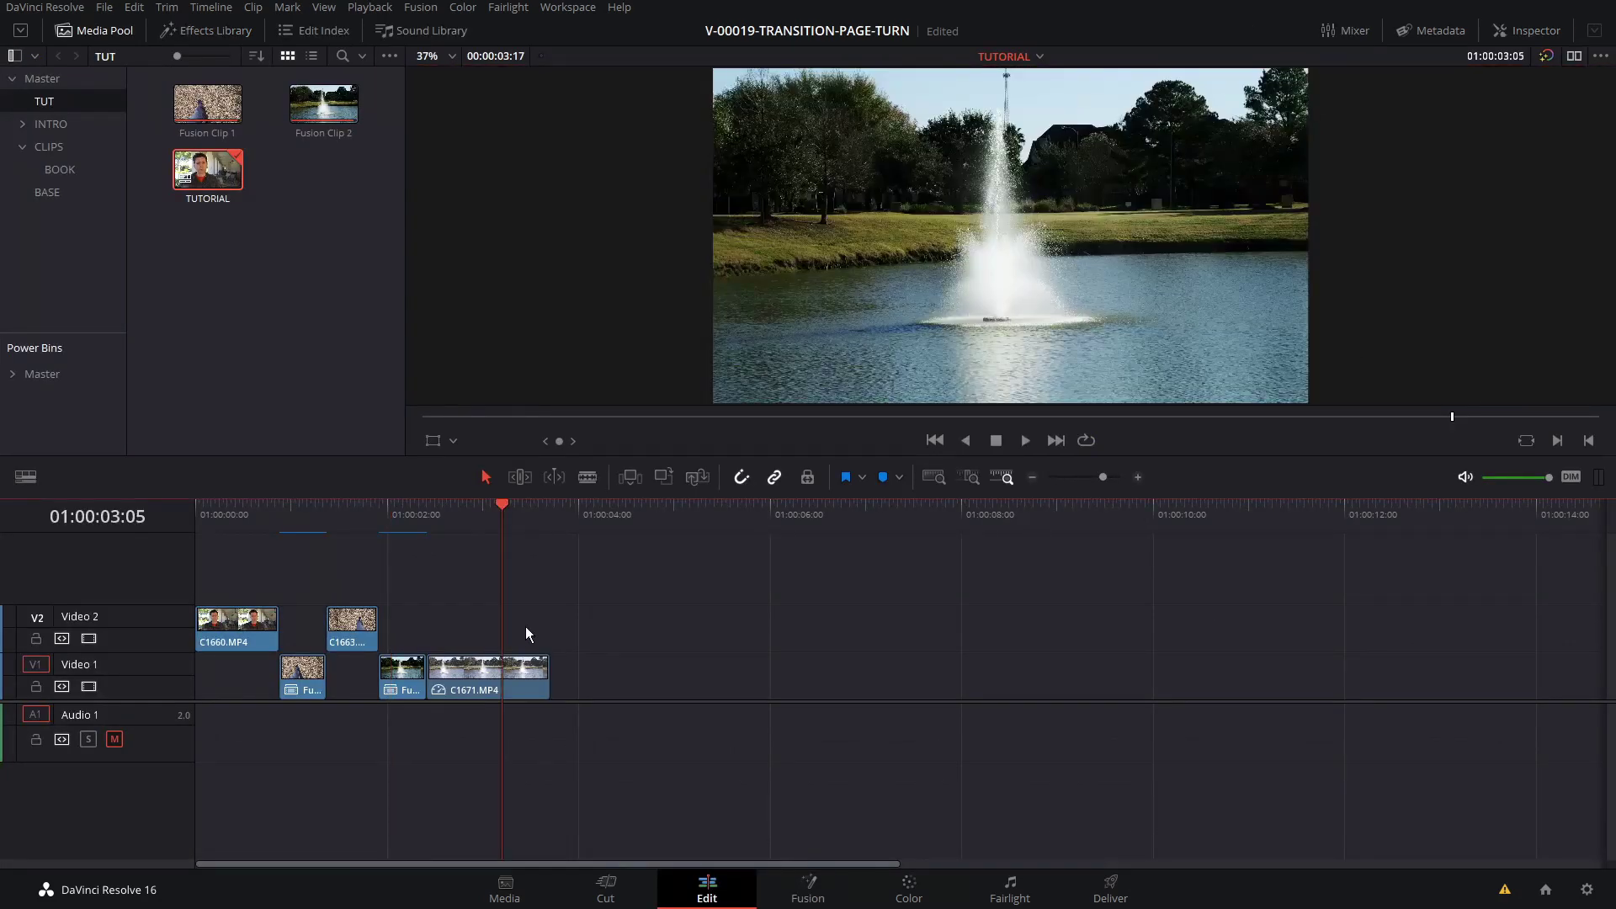
{"action": "left_click", "coordinate": [278, 514]}
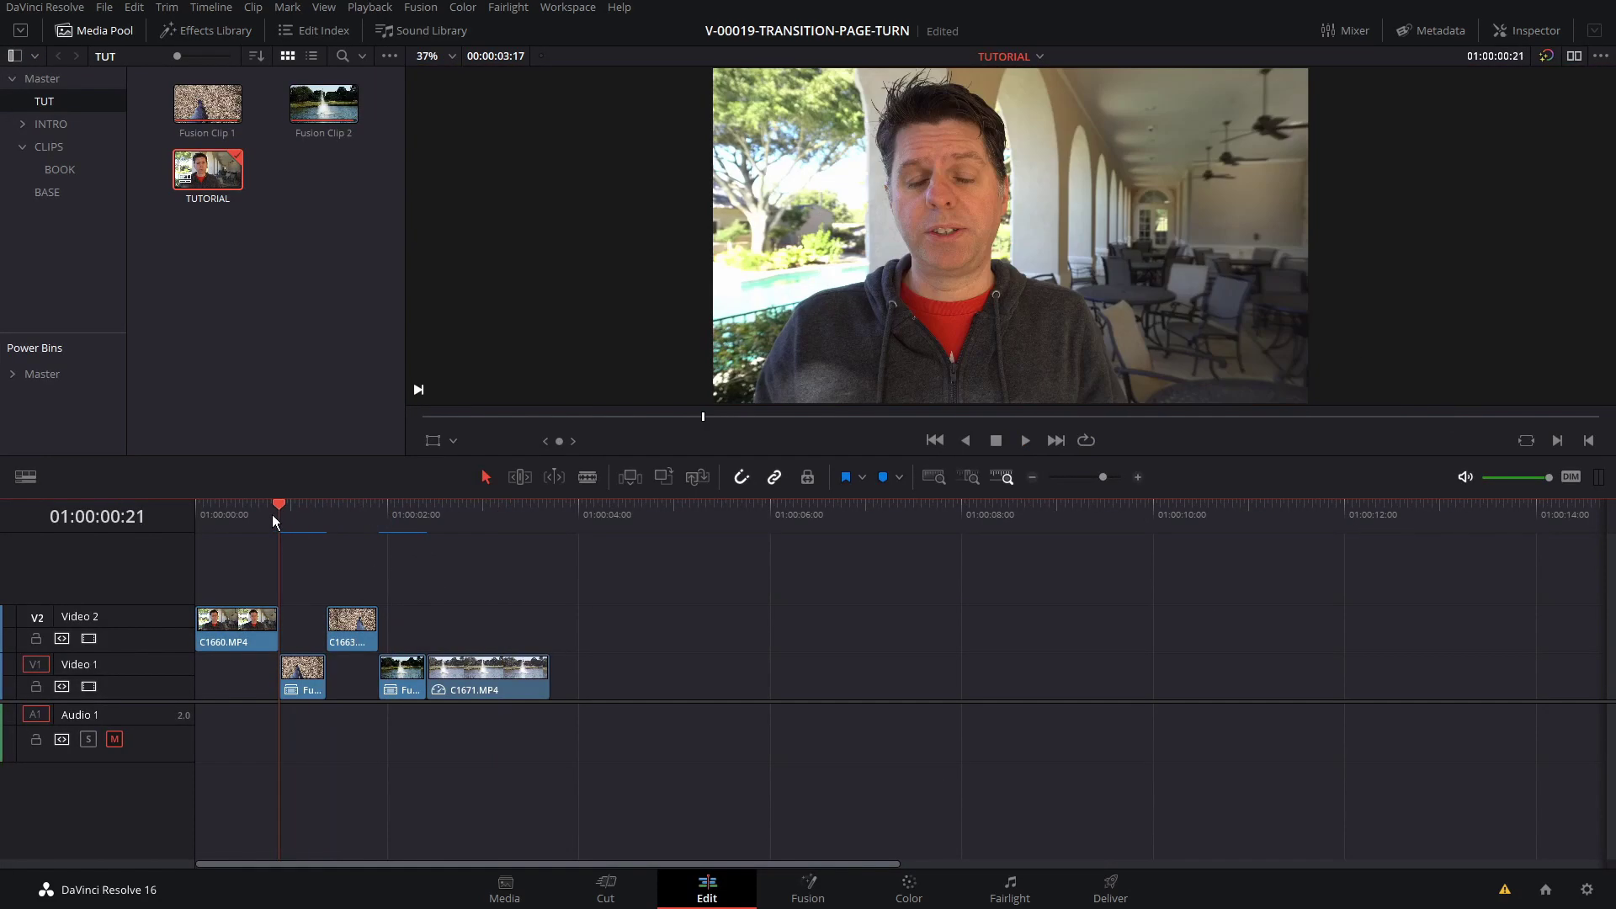
{"action": "key", "text": "Left"}
{"action": "key", "text": "Left"}
{"action": "key", "text": "Left"}
{"action": "key", "text": "Left"}
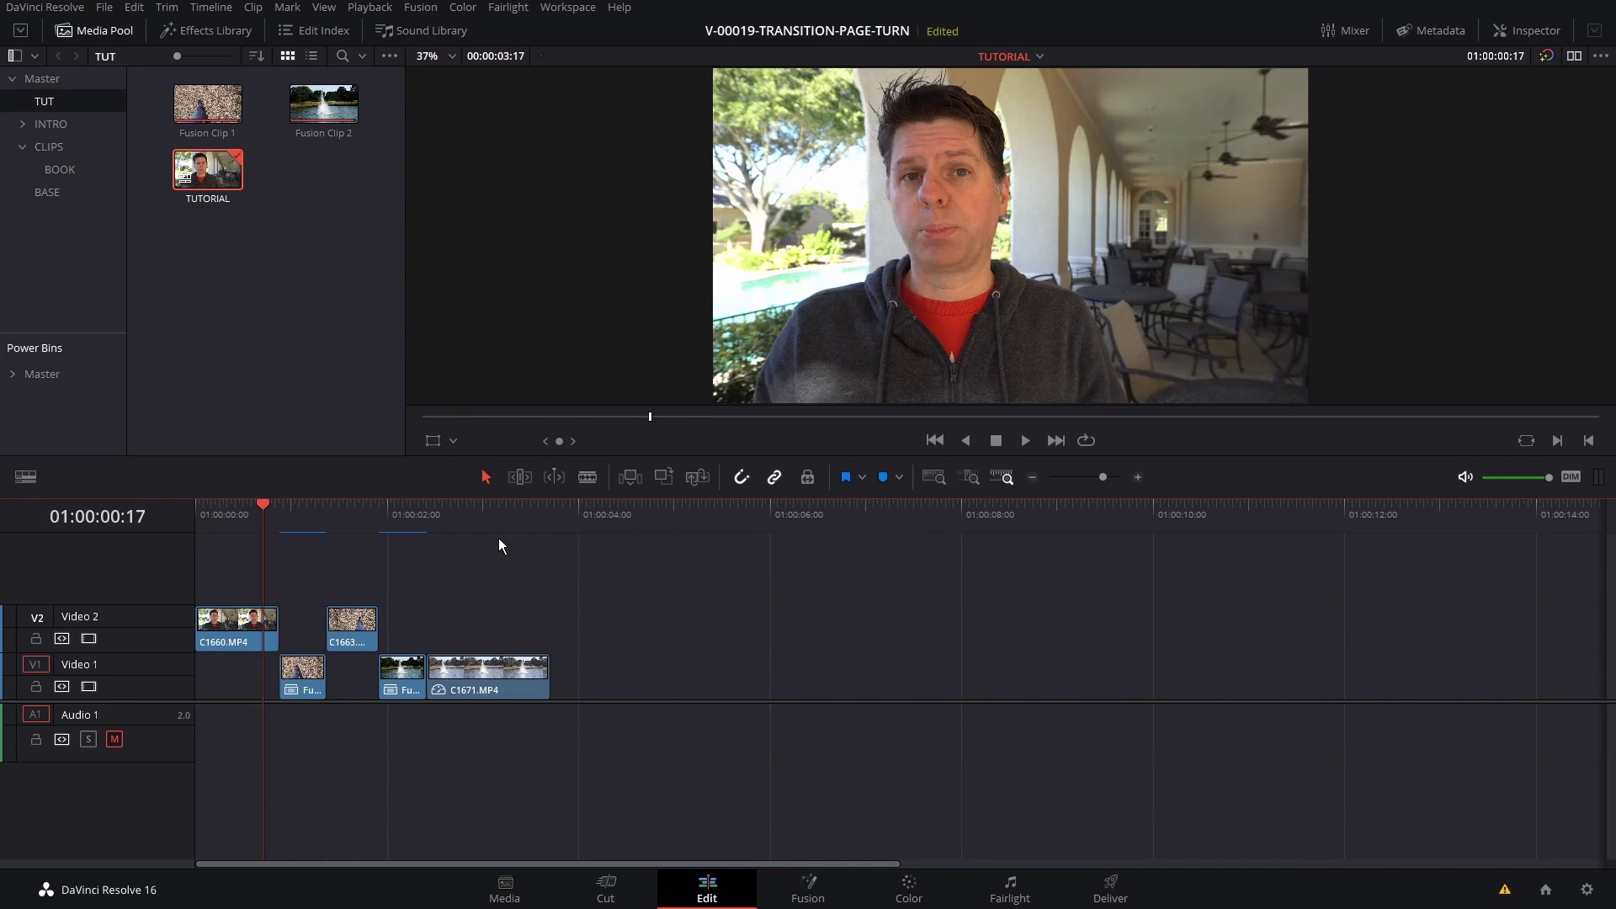
Step forward to the first Fusion clip, and play the timeline from 01:00:00:08 to review the page-turn transitions.
{"action": "key", "text": "Right"}
{"action": "key", "text": "Right"}
{"action": "key", "text": "Right"}
{"action": "key", "text": "Right"}
{"action": "left_click_drag", "start_coordinate": [301, 512], "coordinate": [229, 510]}
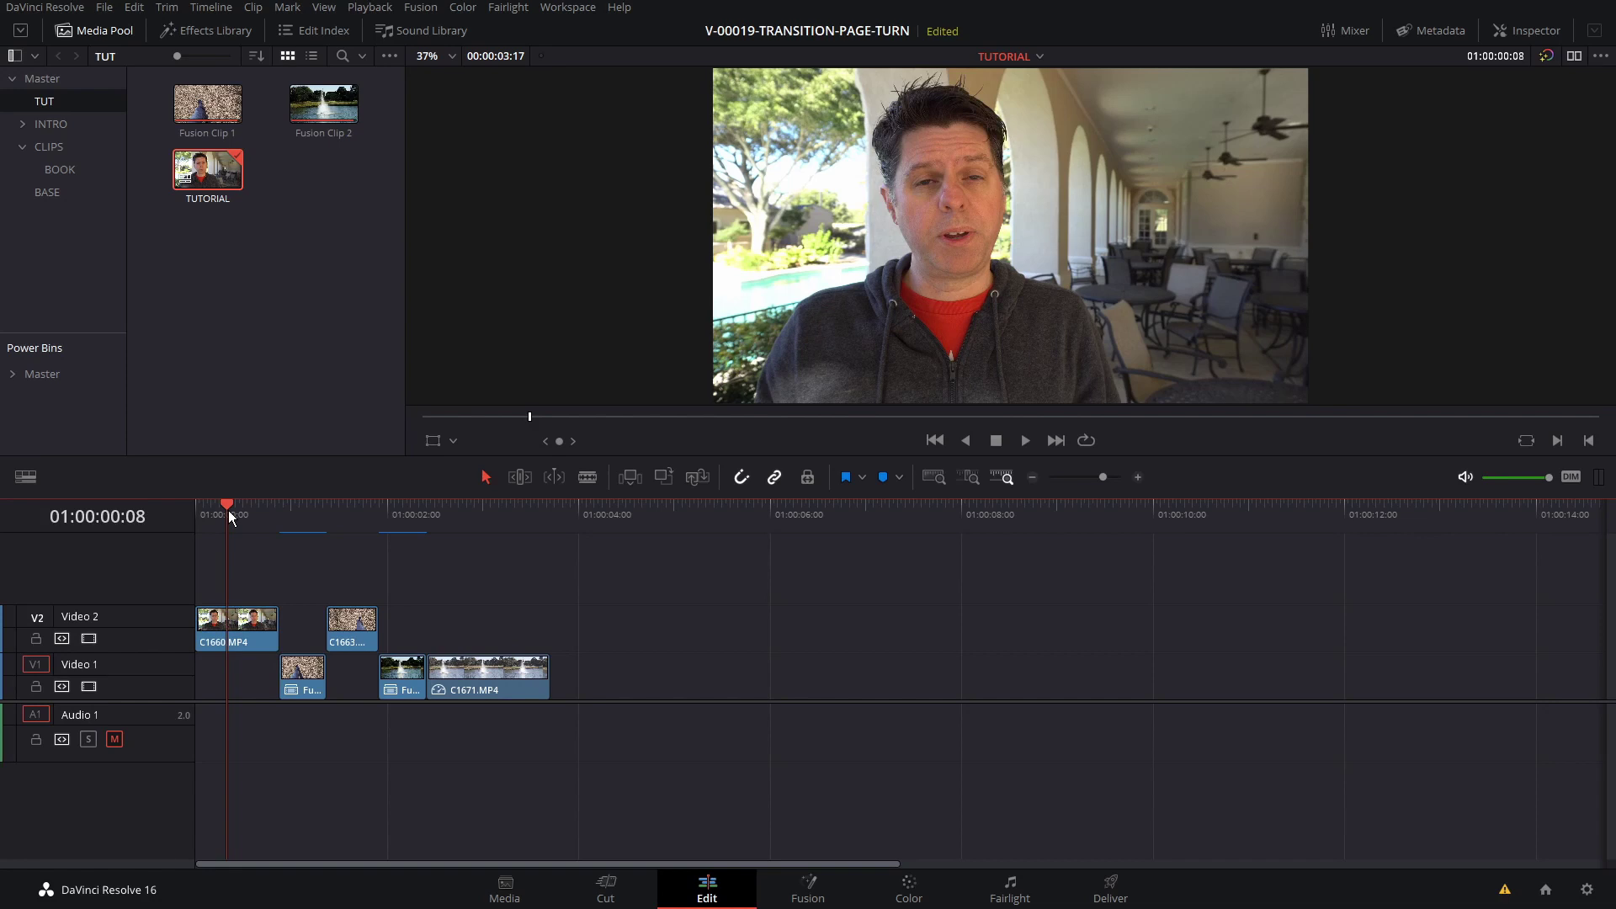
{"action": "key", "text": "space"}
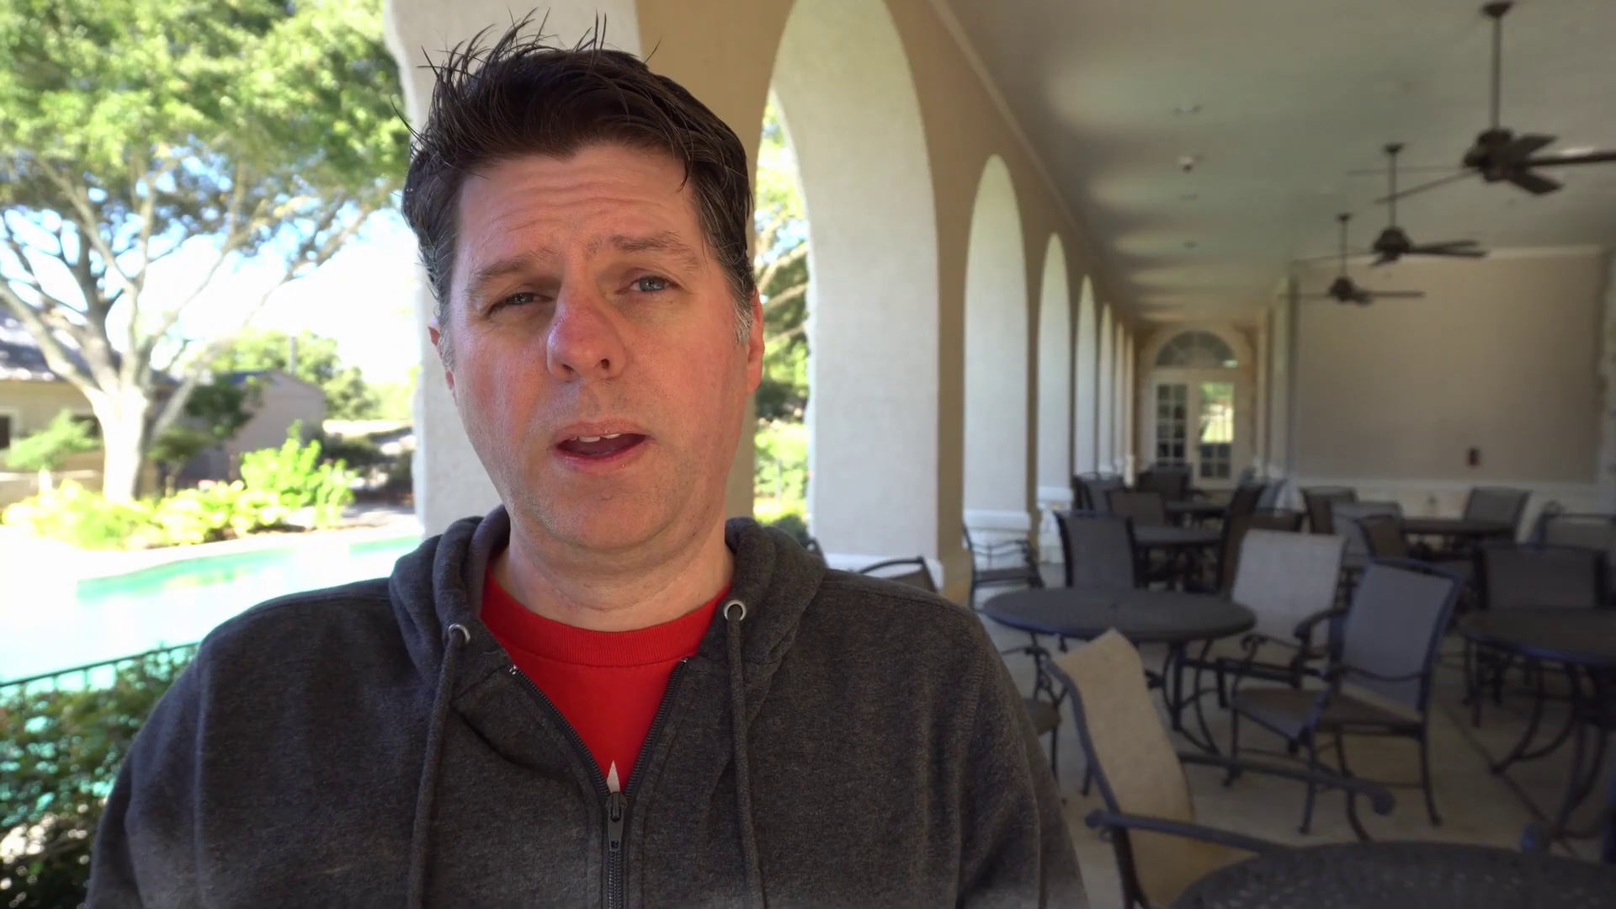